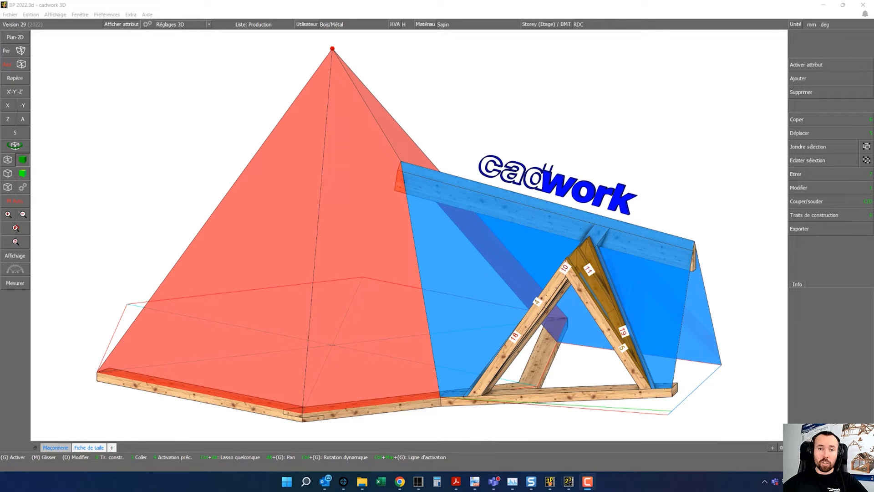
Display only the dormer's six numbered timbers and examine them in 3D.
left_click(603, 65)
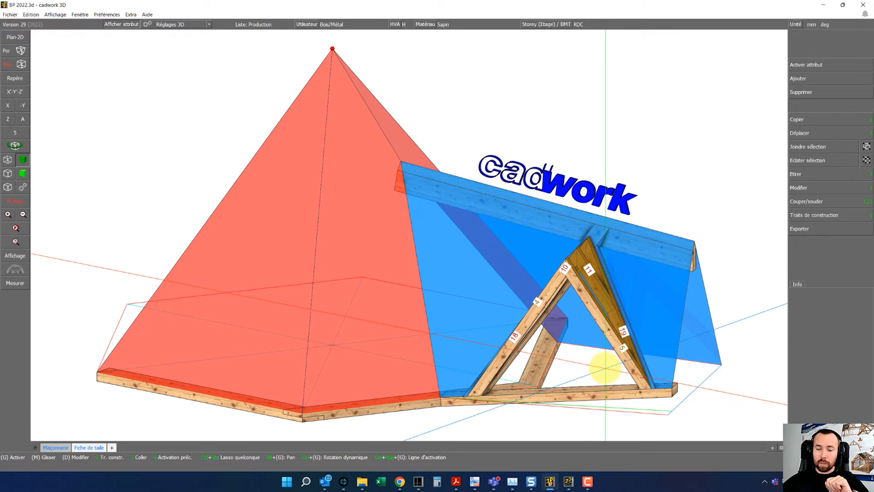
left_click(88, 448)
left_click(392, 335)
left_click_drag(542, 203, 384, 224, "ctrl")
Switch to the cadwork 2d plans and examine the plan view, roof development and cutting sheets 4, 5, 10, 11, 18 and 19.
left_click(567, 482)
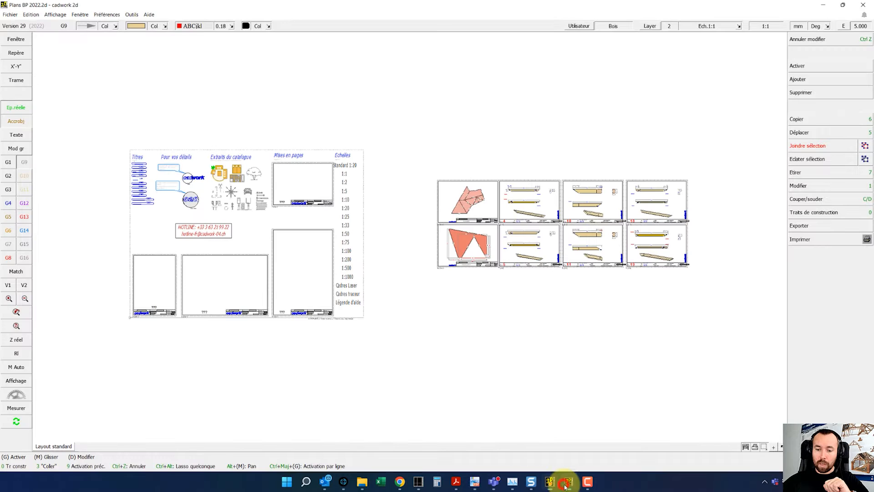
scroll(582, 223, "up", 4)
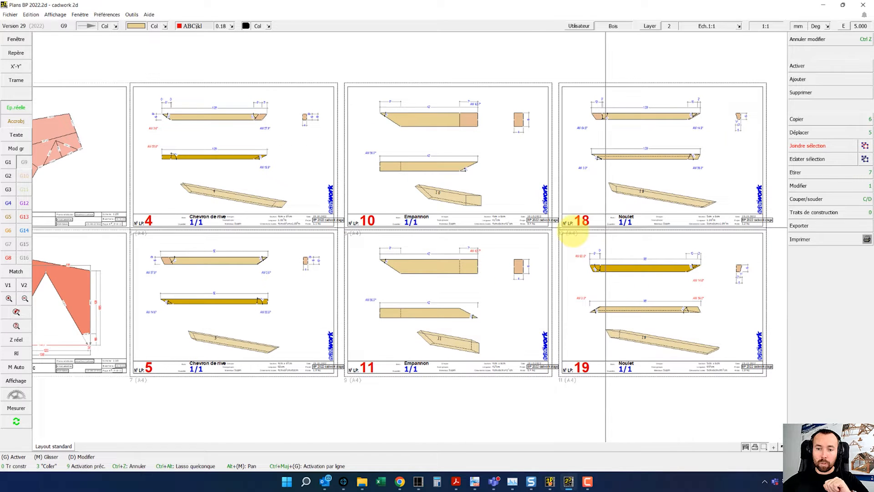
scroll(501, 239, "down", 3)
scroll(259, 232, "up", 4)
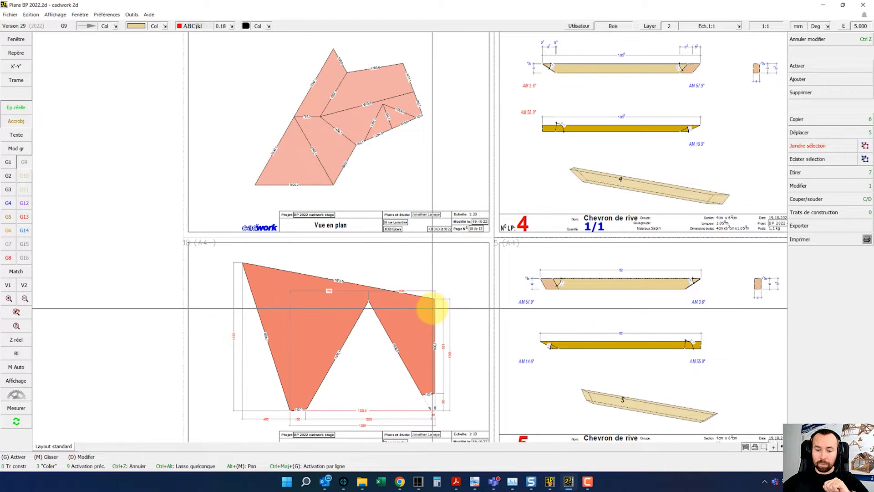
scroll(432, 309, "down", 3)
Switch to the BP Chp 2022 - E2.pdf exam document and review its cover page and the Travail demandé table.
mouse_move(459, 484)
left_click(508, 439)
scroll(538, 335, "up", 10)
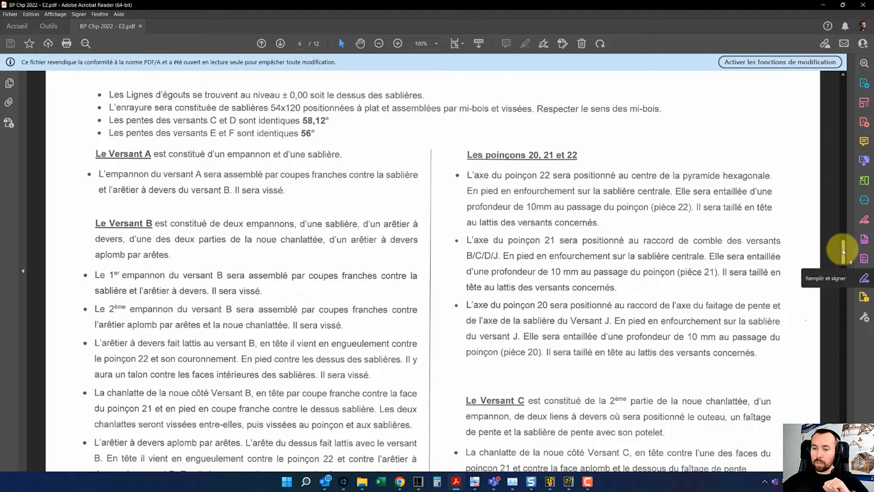
left_click_drag(843, 243, 841, 129)
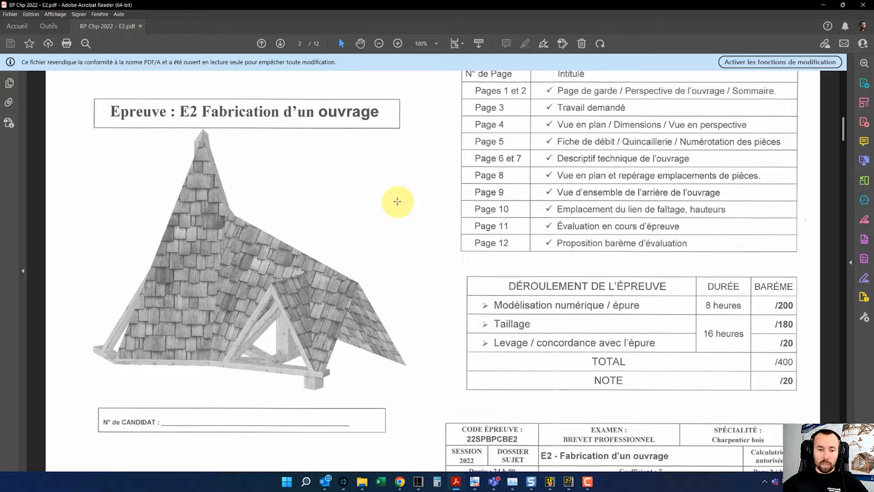
scroll(397, 201, "down", 10)
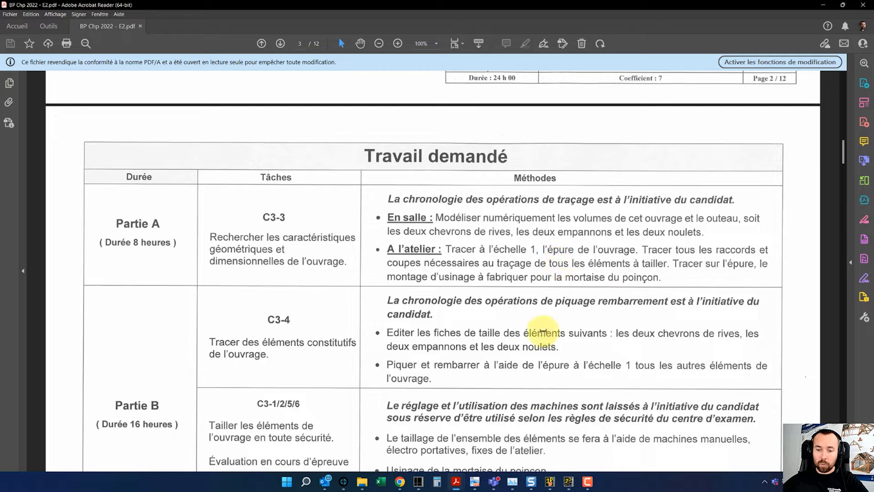
Return to the cadwork 3D model and undo the isolation of the dormer timbers to show the whole roof.
left_click(550, 481)
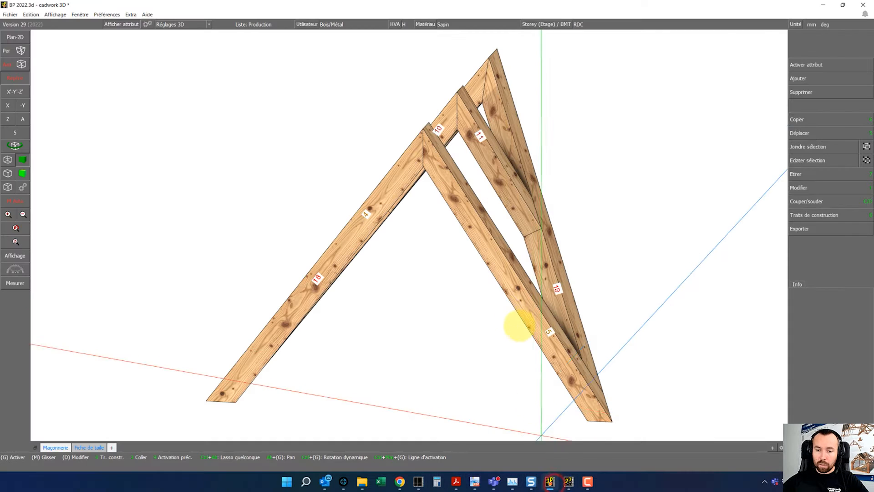
key("ctrl+z")
scroll(450, 279, "down", 1)
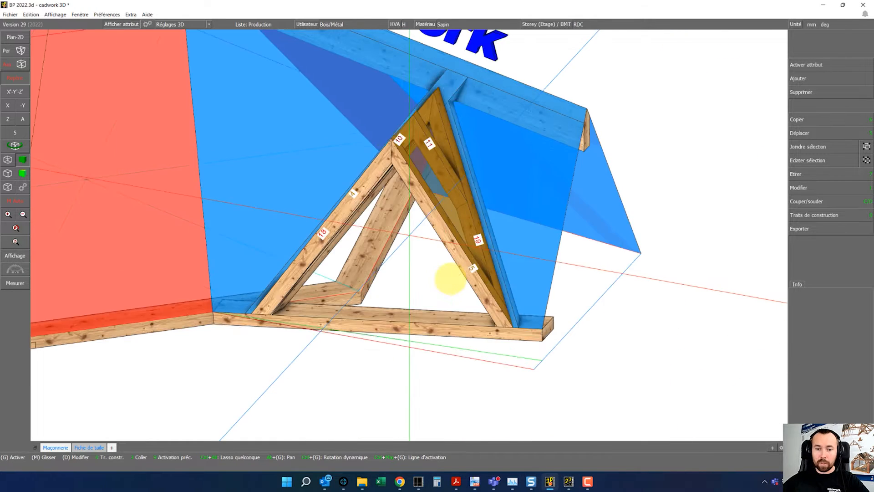
scroll(410, 236, "down", 1)
scroll(404, 211, "up", 1)
scroll(368, 200, "down", 1)
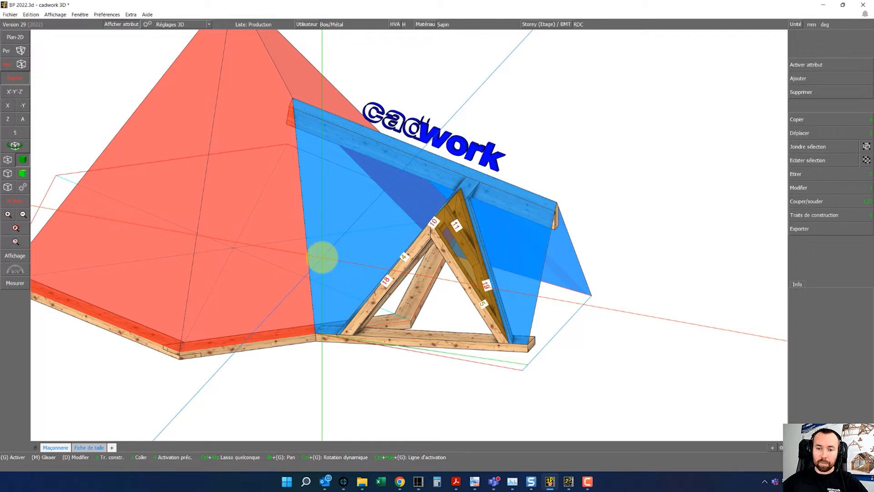
Select the entire roof model with a lasso and delete it, including its machining data.
left_click(559, 165)
scroll(404, 237, "down", 5)
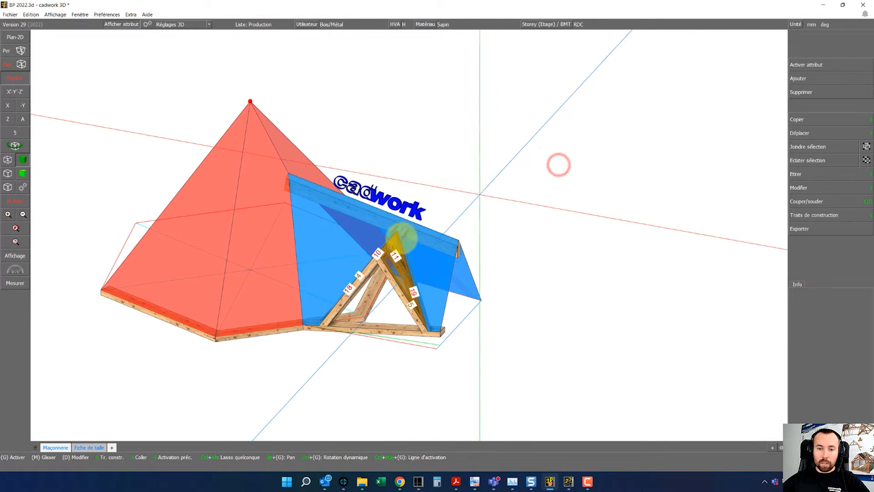
left_click(265, 114)
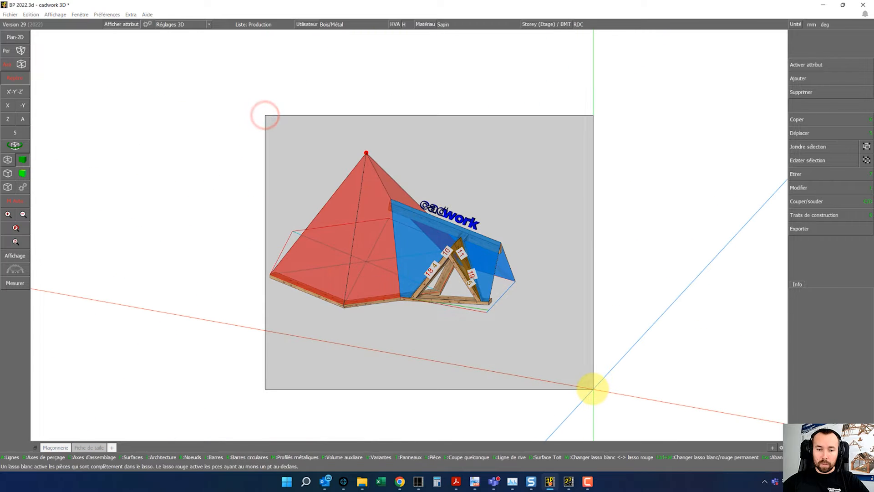
left_click(593, 389)
key("Delete")
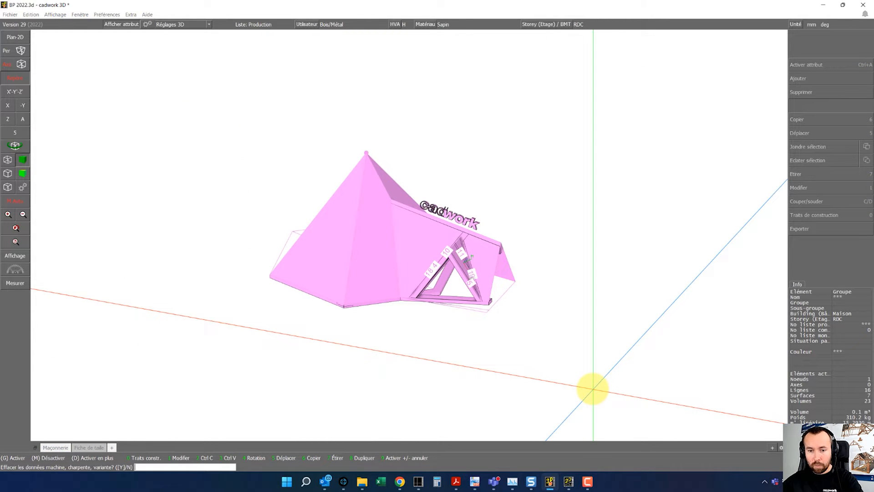
key("Return")
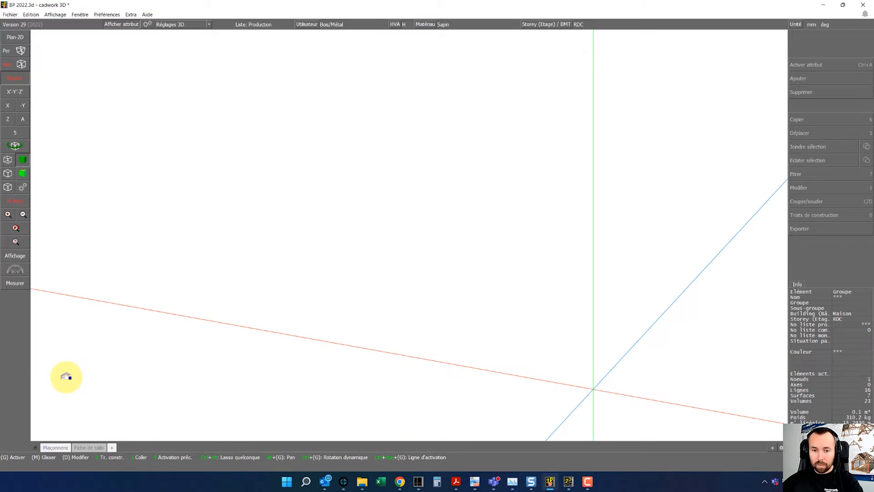
Show the coordinate axes and define a 2D working plane perpendicular to Z at the origin.
middle_click_drag(563, 337, 33, 140)
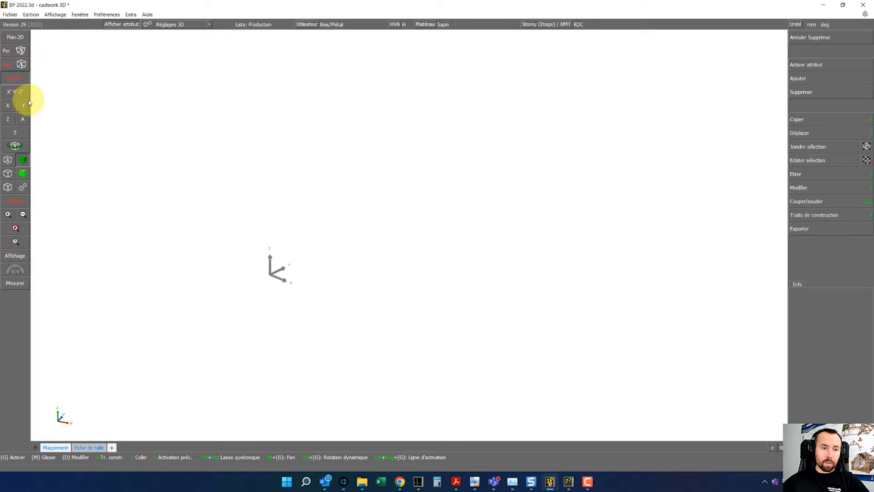
left_click(25, 83)
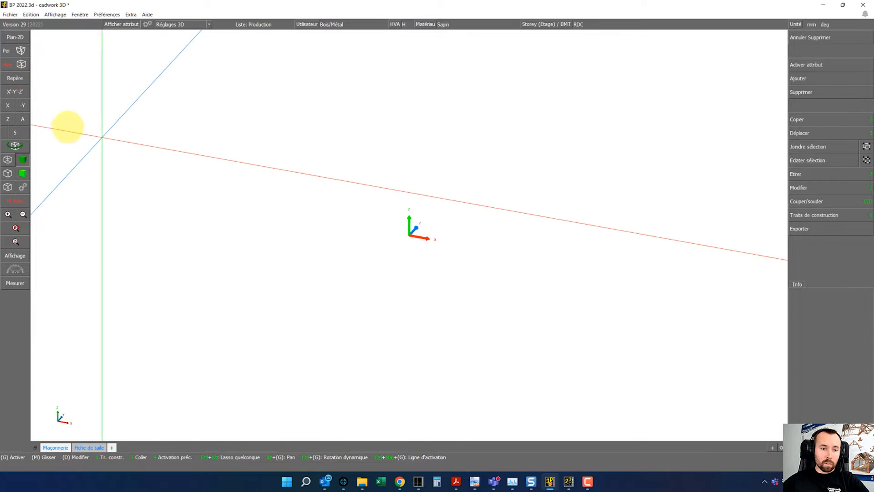
left_click(28, 119)
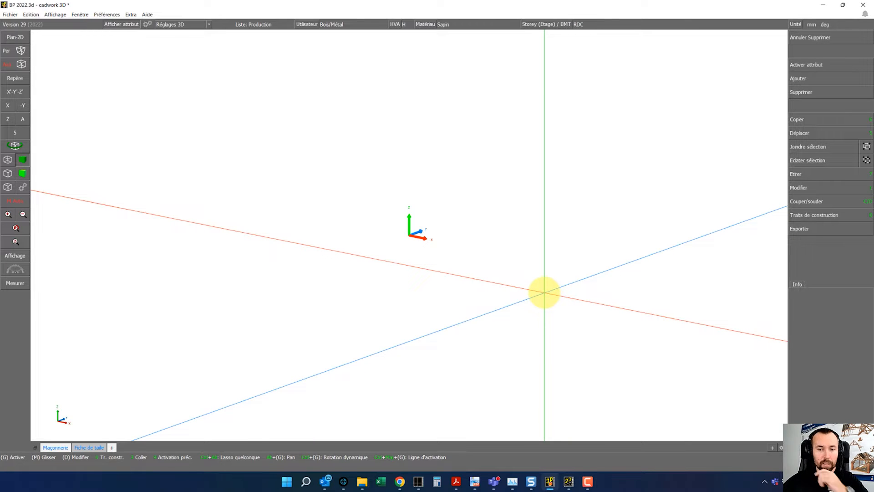
left_click(534, 291)
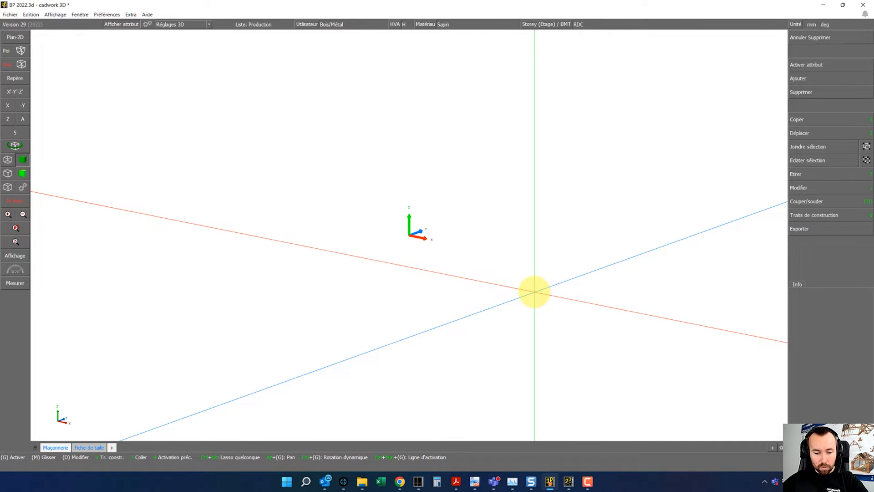
key("alt+z")
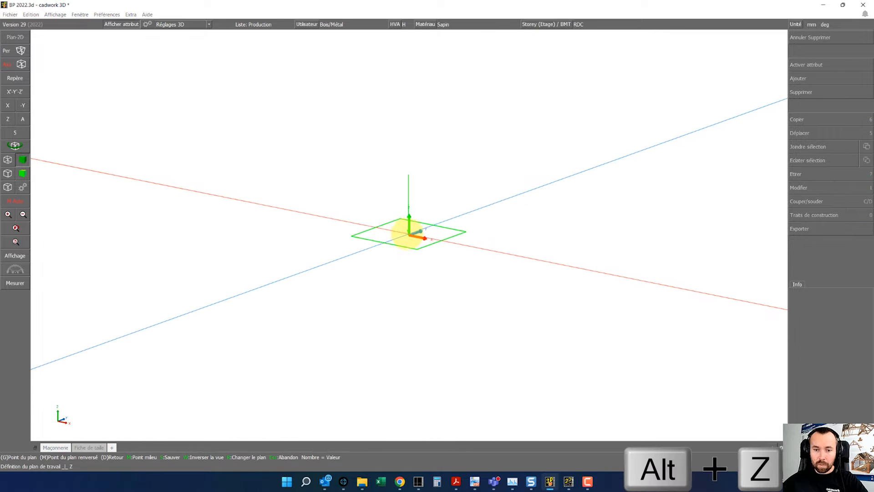
left_click(409, 235)
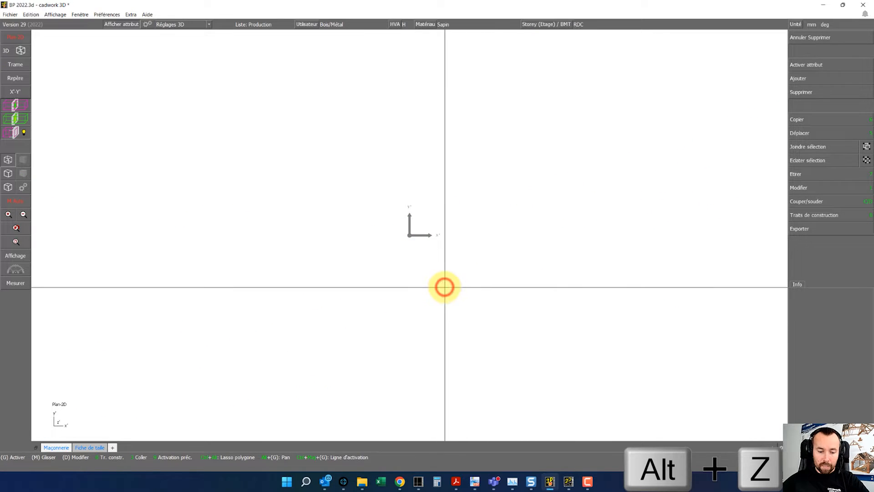
Add an X-direction and a Y-direction construction line through the origin.
key("x")
left_click(410, 236)
right_click(438, 286)
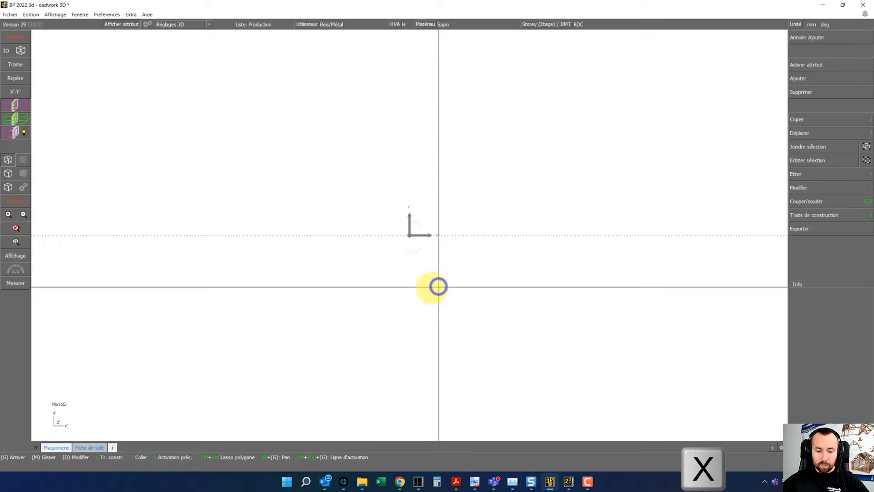
key("y")
left_click(410, 235)
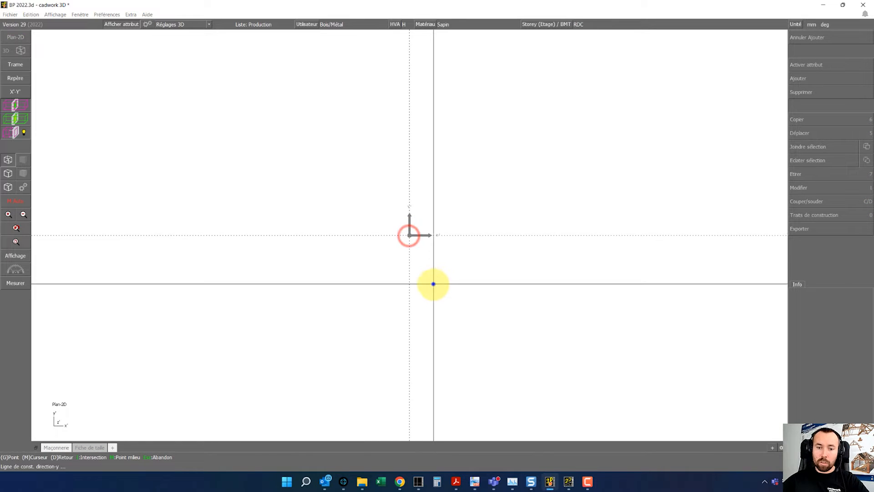
right_click(433, 284)
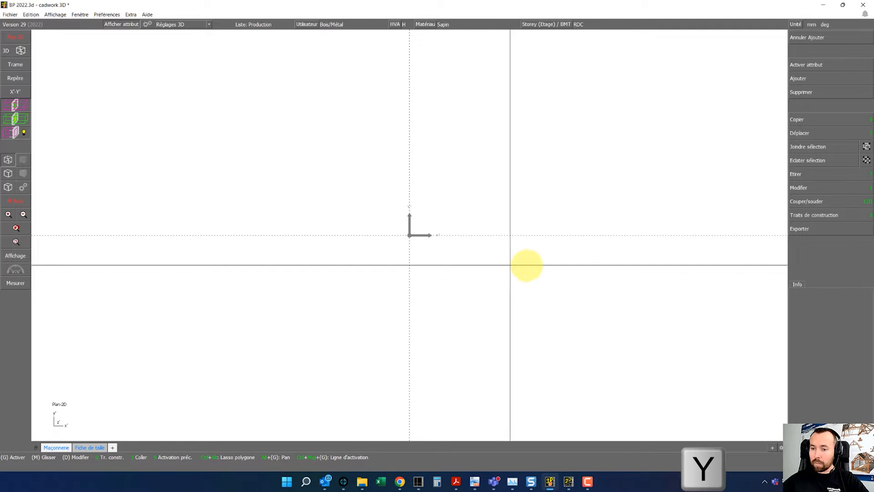
Add a construction line parallel to the vertical one through the origin, offset 1500 mm in positive X.
key("p")
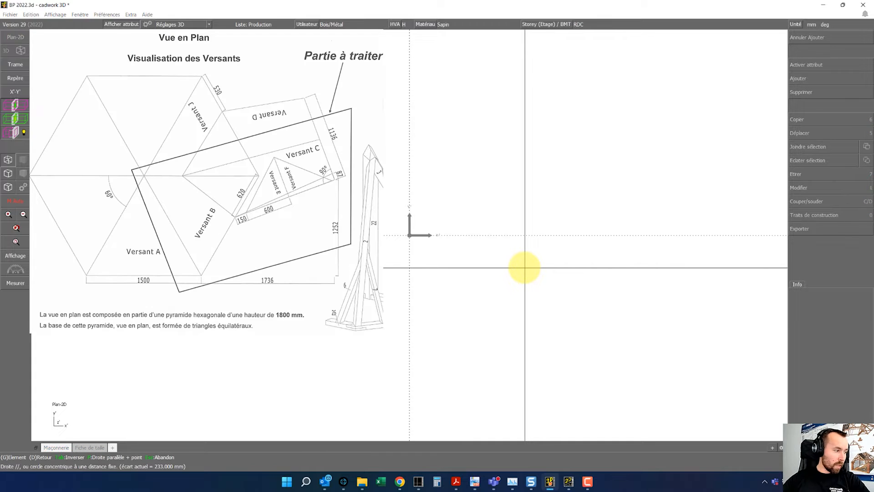
type("el = 15")
type("00")
key("Return")
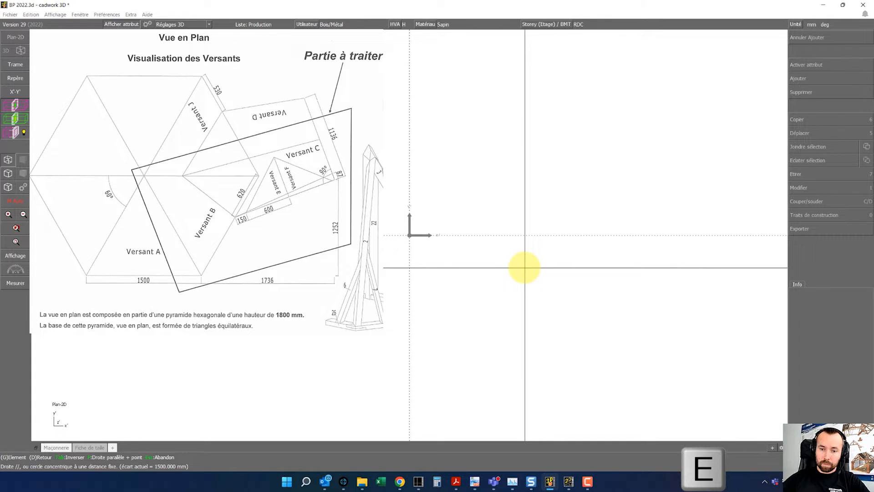
left_click(412, 143)
right_click(469, 177)
Add 60° construction lines through the origin and the 1500 mm point, inverting the second so they converge above the base.
left_click(824, 215)
left_click(854, 176)
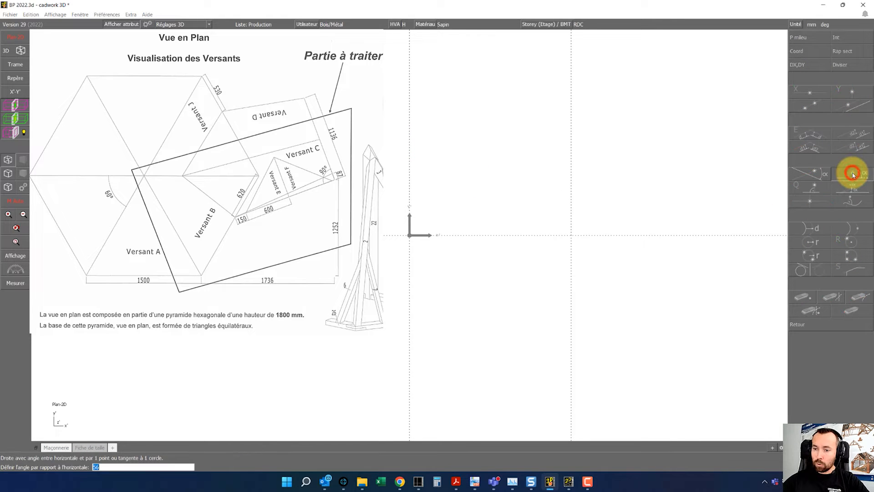
key("Return")
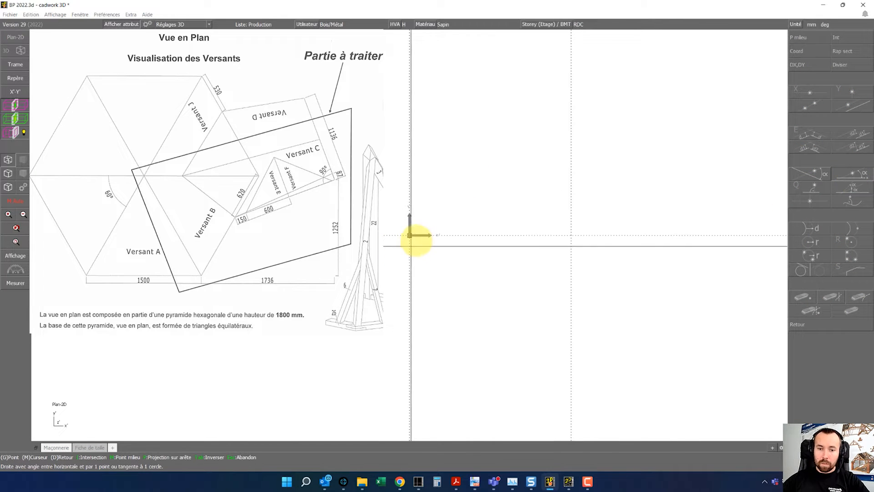
left_click(571, 235)
key("Tab")
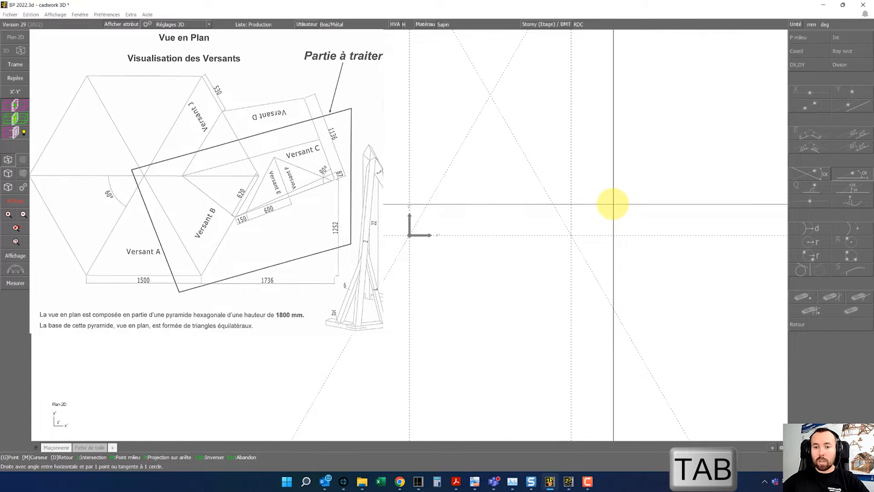
right_click(613, 204)
Draw a red (Rouge) line along the horizontal axis from the origin to the 1500 mm construction line.
scroll(508, 188, "up", 2)
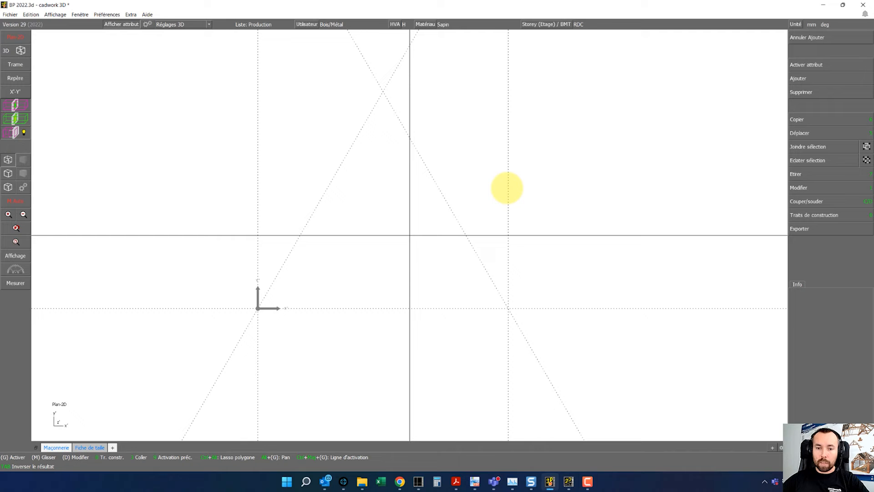
key("a")
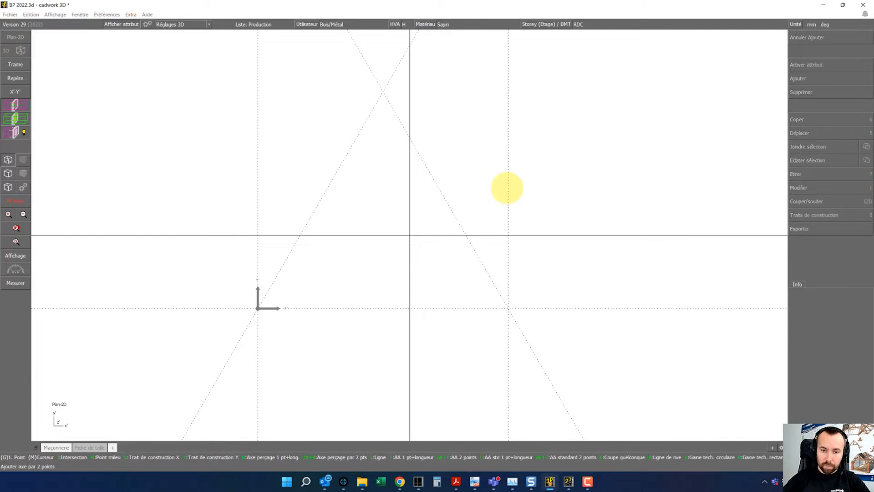
key("l")
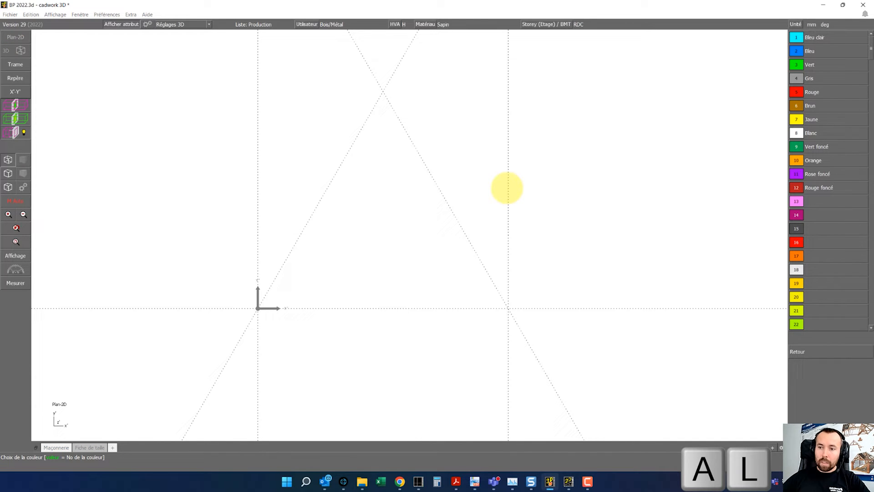
left_click(819, 93)
left_click(258, 308)
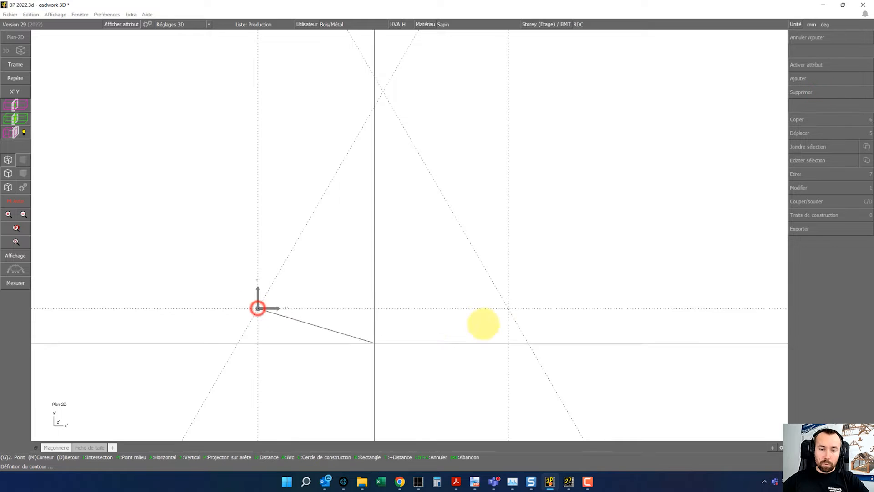
left_click(507, 308)
right_click(562, 276)
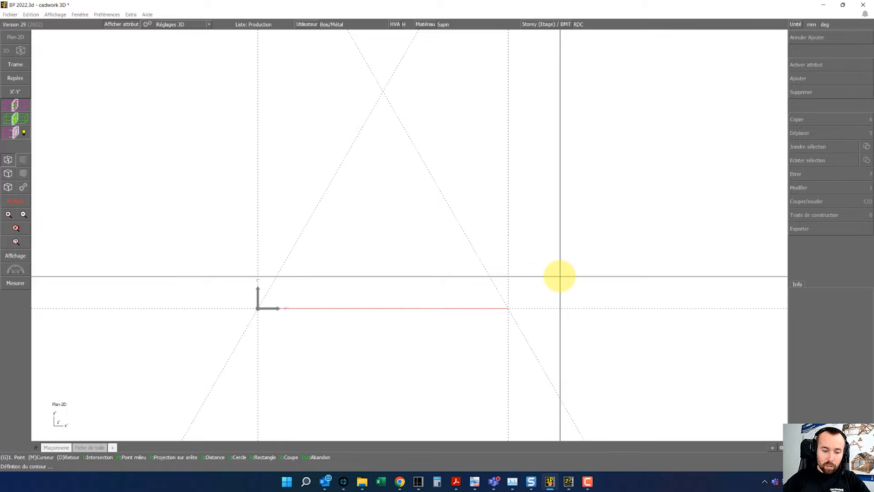
right_click(560, 276)
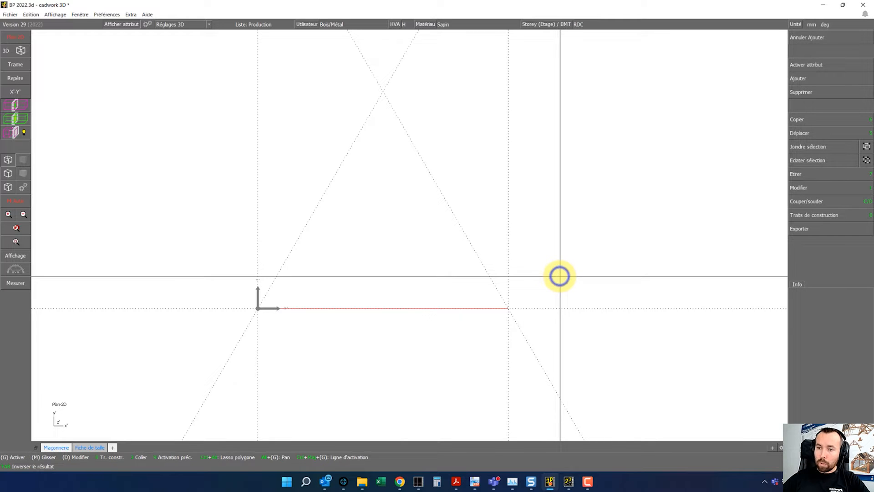
Draw a light blue (Bleu clair) line from the intersection of the 60° construction lines to the 1500 mm end of the red base line.
key("a")
key("l")
left_click(829, 37)
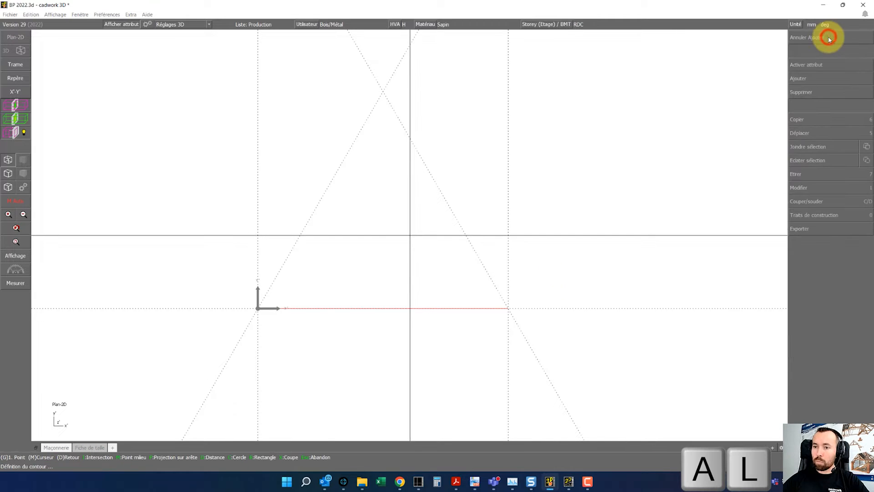
left_click(383, 92)
left_click(507, 308)
right_click(558, 276)
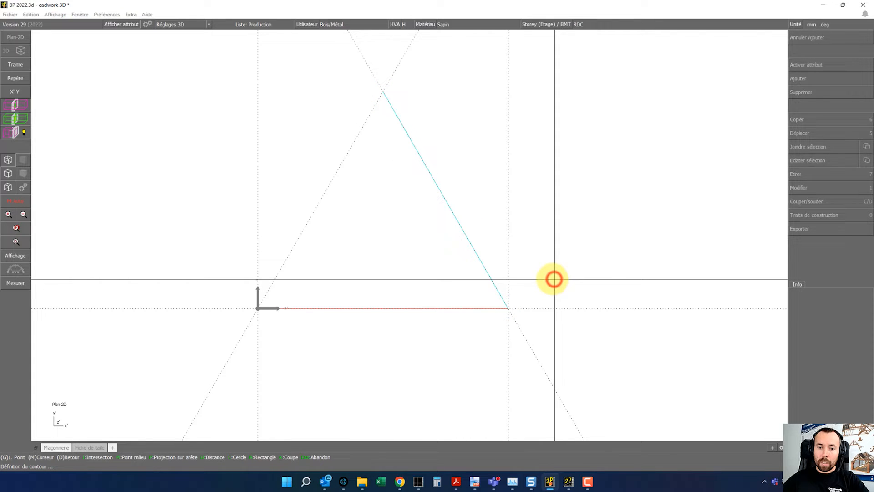
right_click(489, 273)
Copy the red and light blue lines 5 times by rotation about the triangle's apex to form the complete hexagon with its radial lines.
left_click(522, 331)
left_click_drag(518, 326, 494, 292)
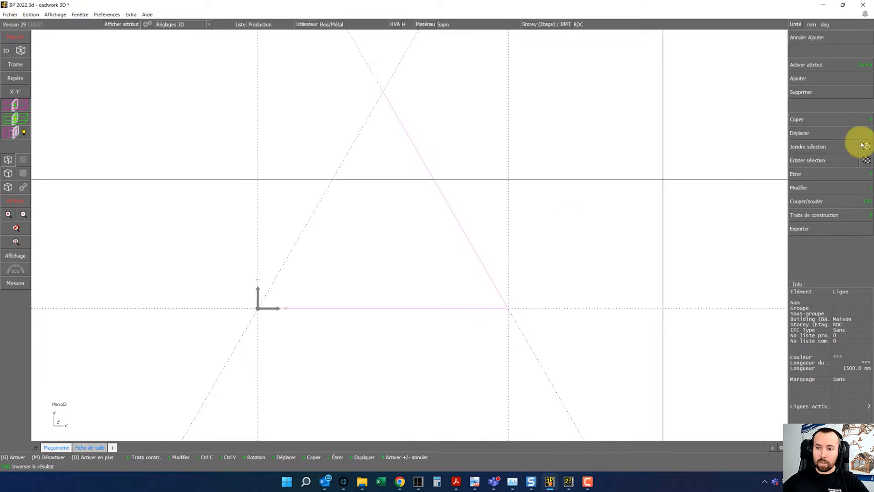
left_click(807, 119)
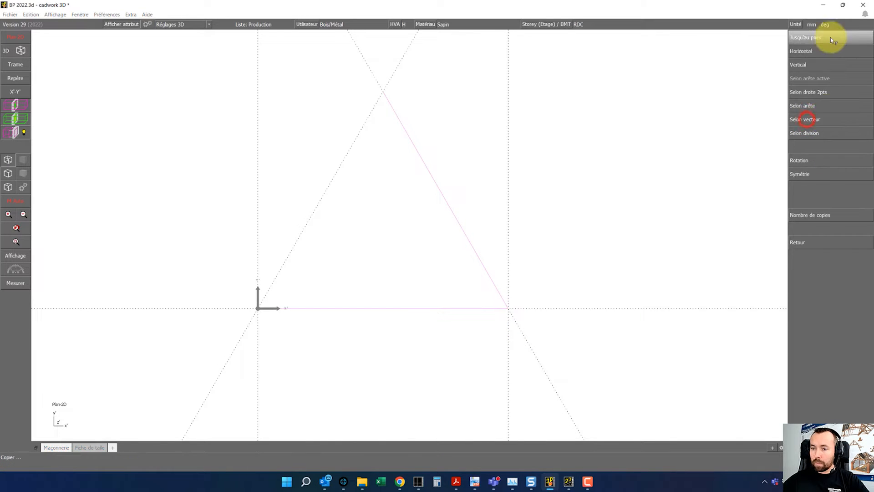
left_click(822, 216)
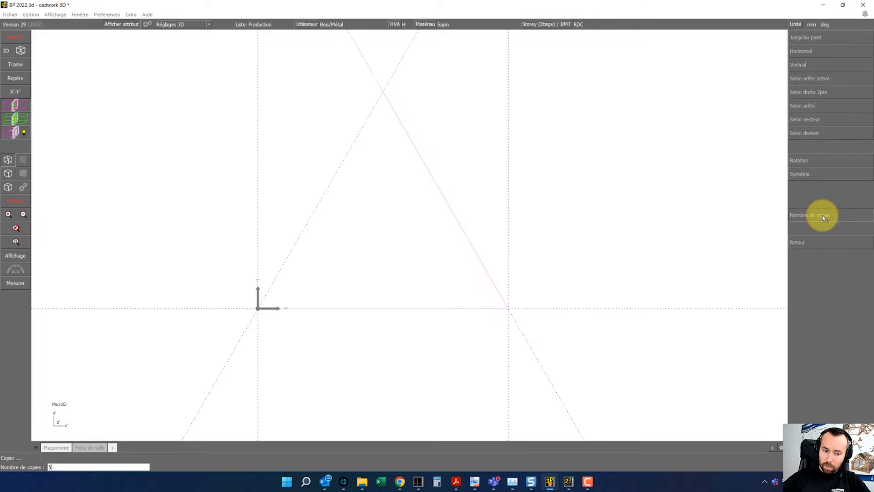
key("Return")
left_click(825, 160)
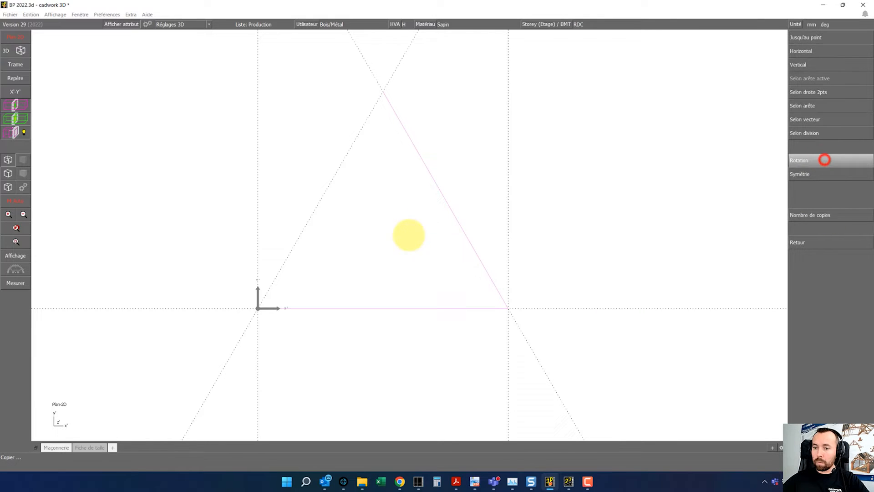
left_click(383, 91)
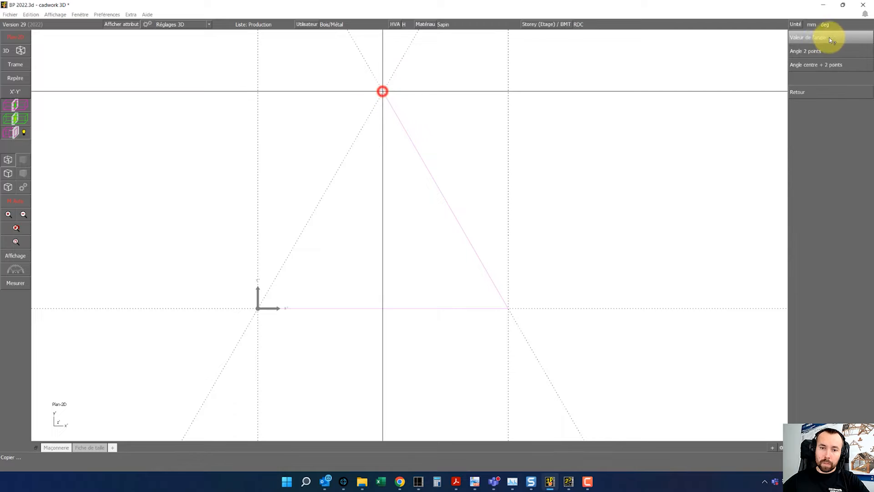
left_click(820, 38)
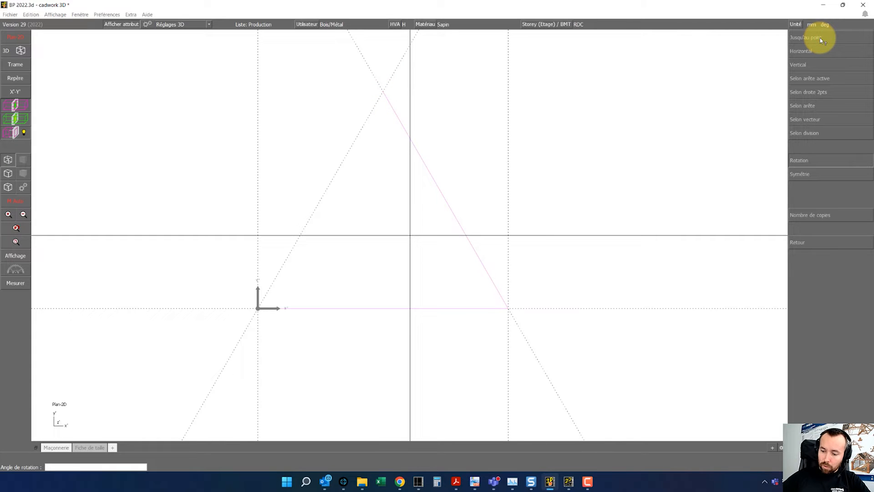
key("Return")
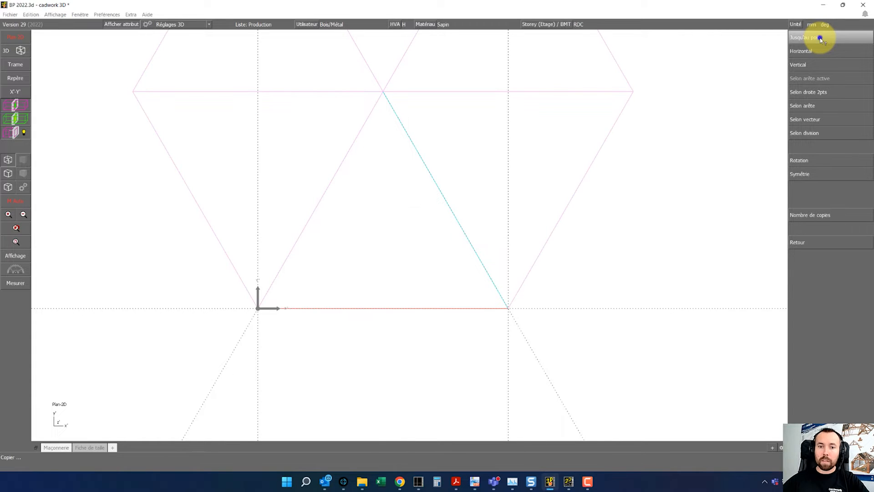
right_click(821, 37)
scroll(408, 235, "down", 3)
scroll(392, 183, "up", 2)
Delete all the construction lines around the hexagon.
left_click(599, 324)
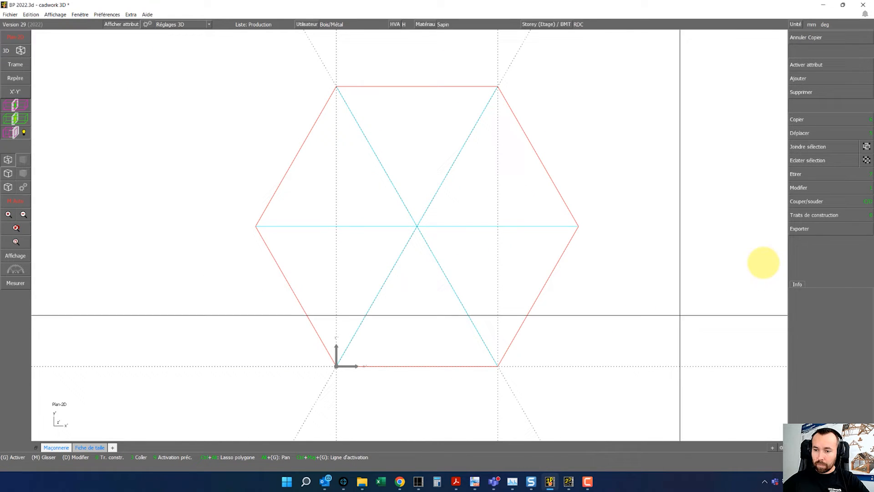
left_click(811, 215)
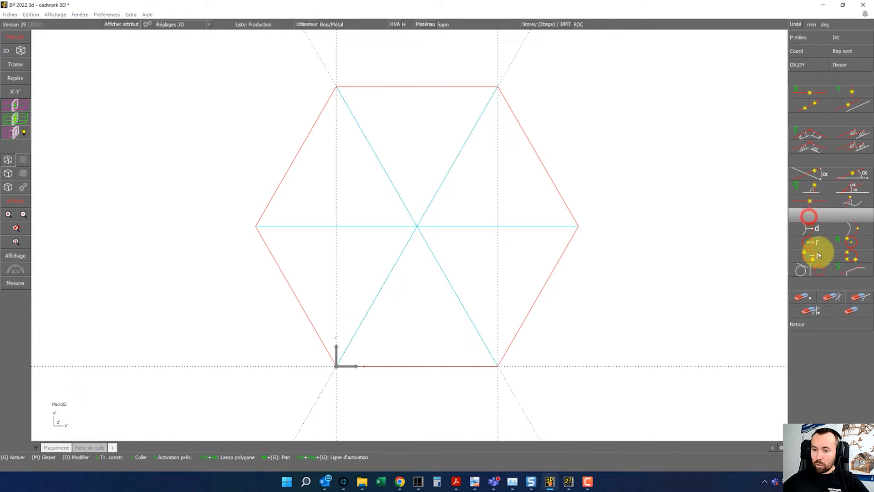
left_click(849, 310)
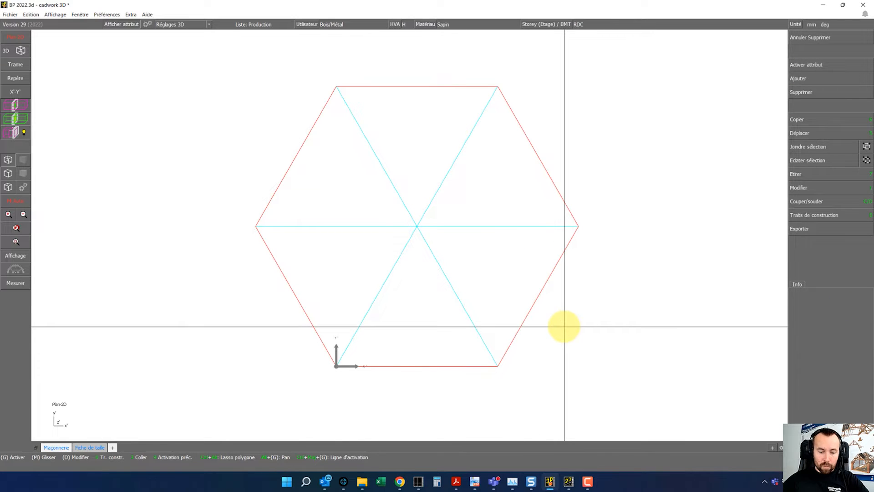
Add a construction line along the hexagon's bottom edge and a Y-direction construction line through that edge's right vertex.
key("0")
left_click(464, 366)
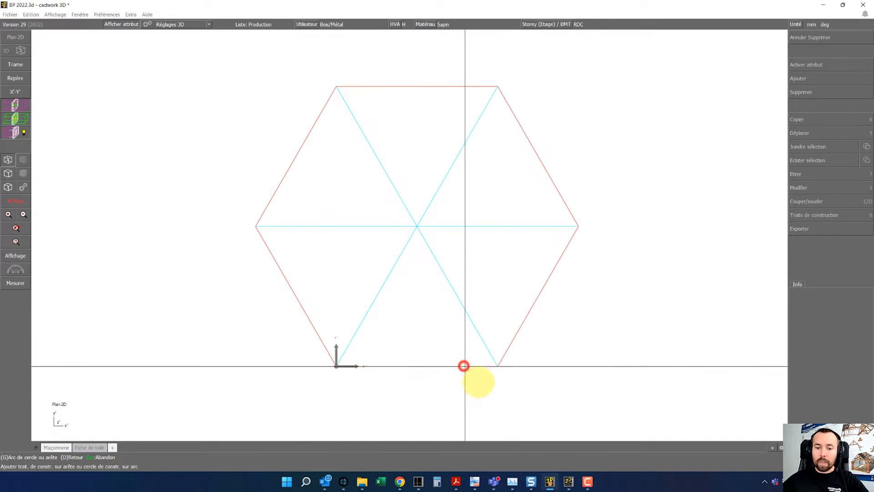
right_click(486, 394)
key("y")
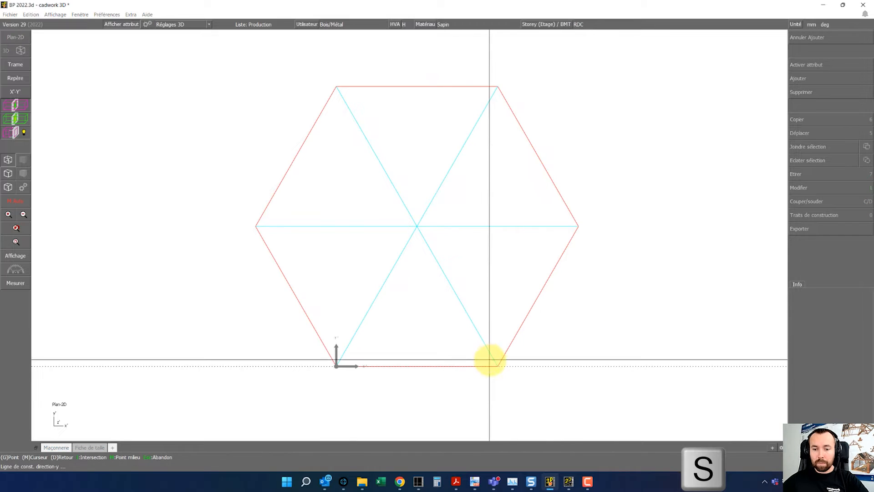
left_click(496, 365)
right_click(566, 339)
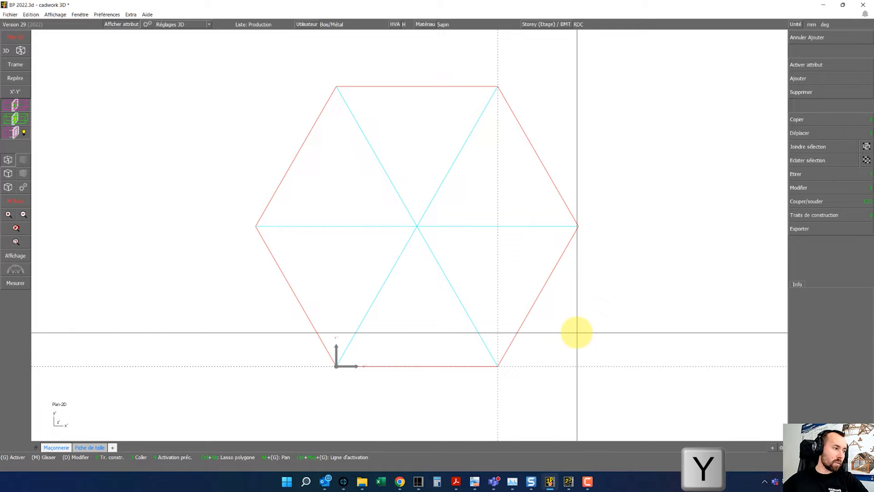
right_click(592, 317)
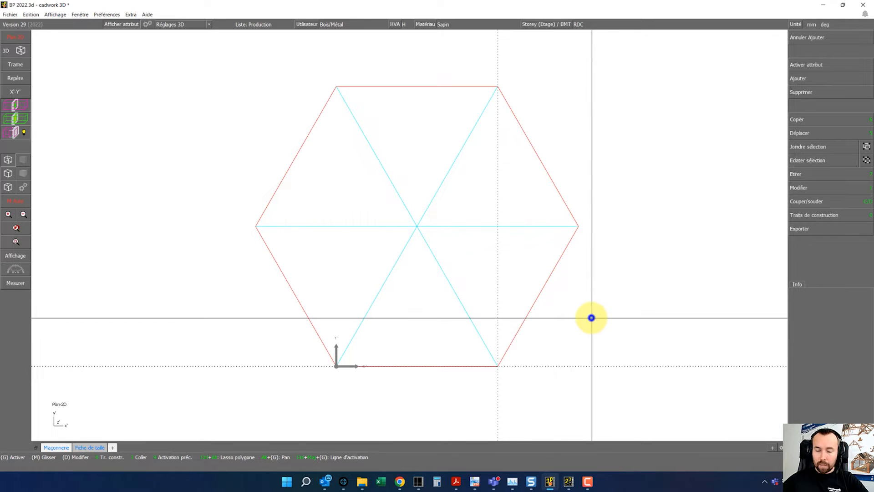
Add parallel construction lines 1736 mm right of the vertical one and 1252 mm above the one along the hexagon's bottom edge.
type("p")
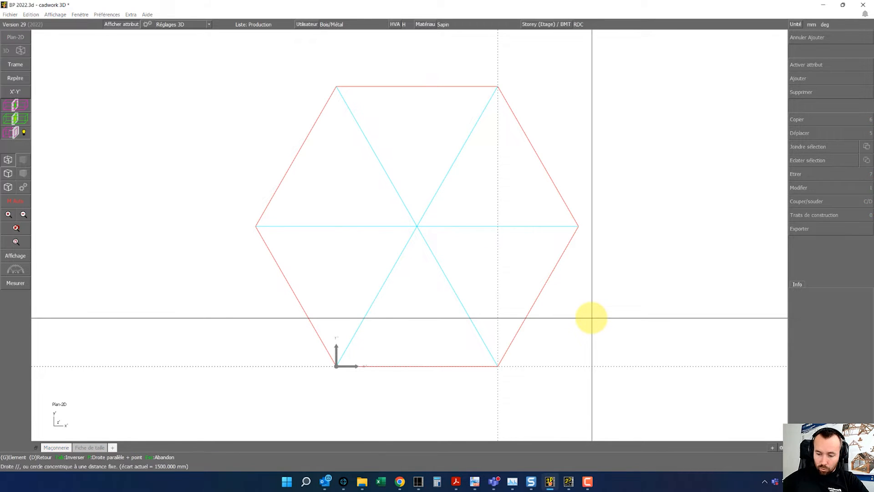
type("1736")
key("Return")
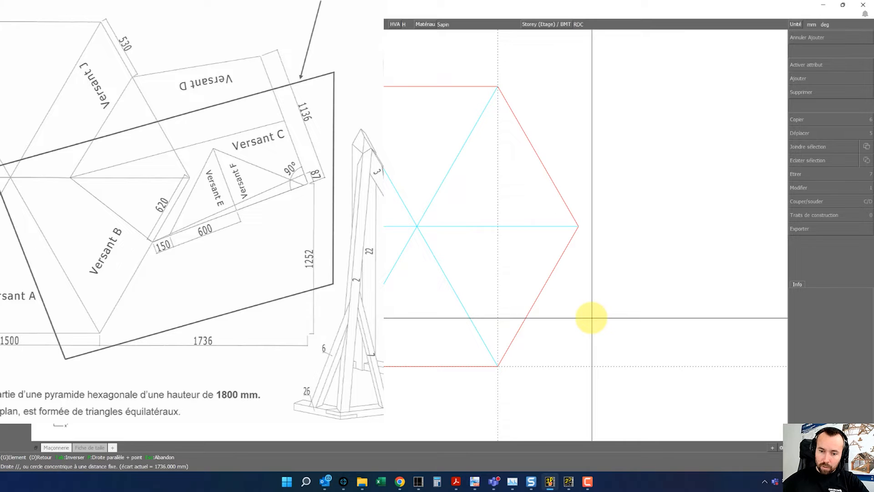
left_click(500, 271)
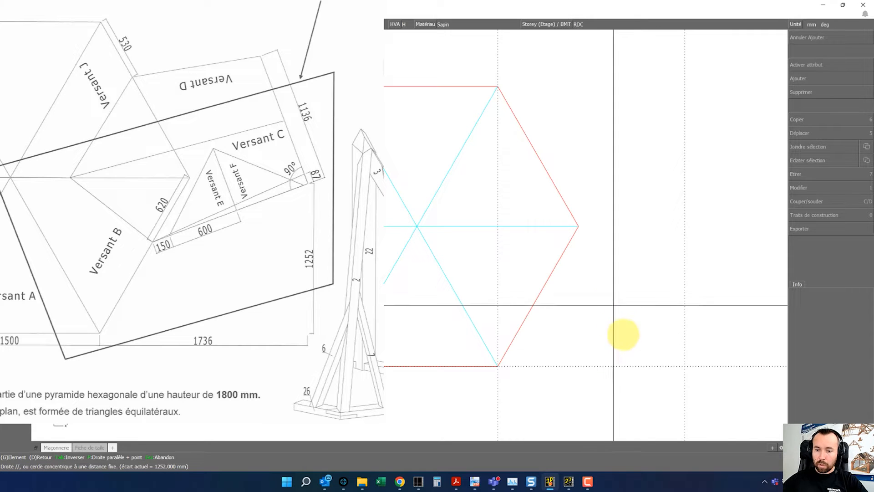
left_click(627, 361)
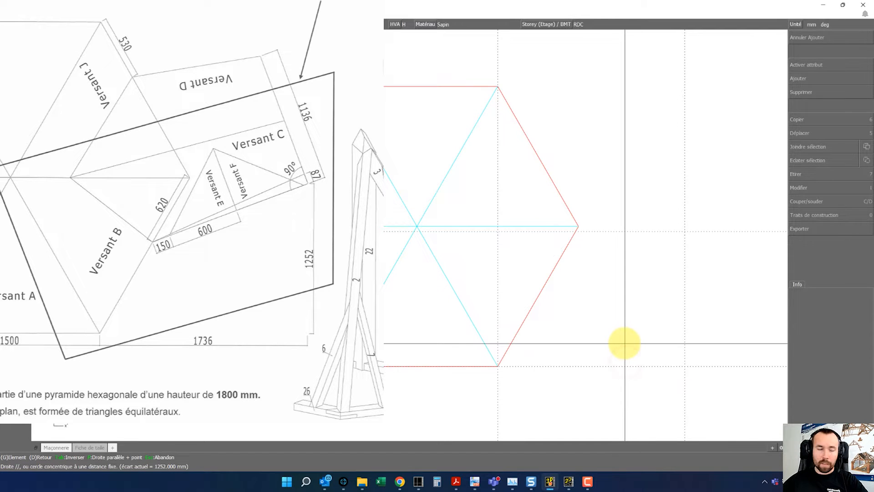
Add construction circles of radius 620 mm at the hexagon's rightmost vertex and 530 mm at its upper right vertex.
left_click(802, 215)
left_click(810, 245)
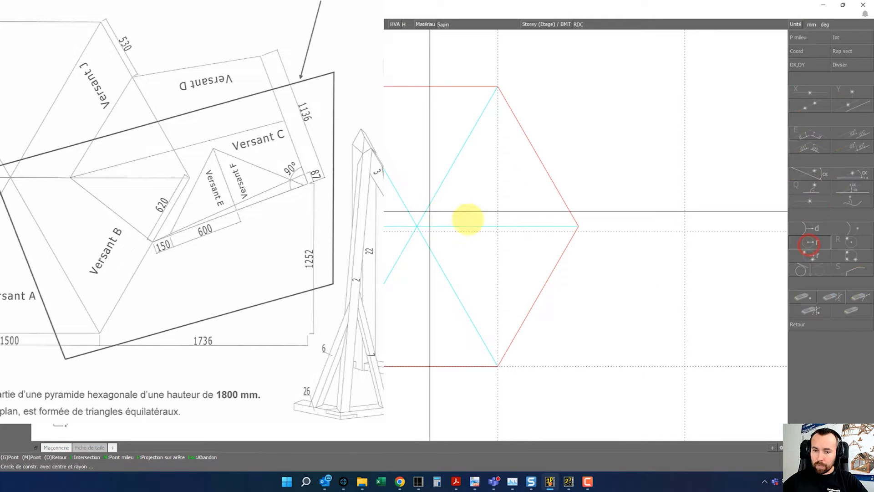
left_click(578, 225)
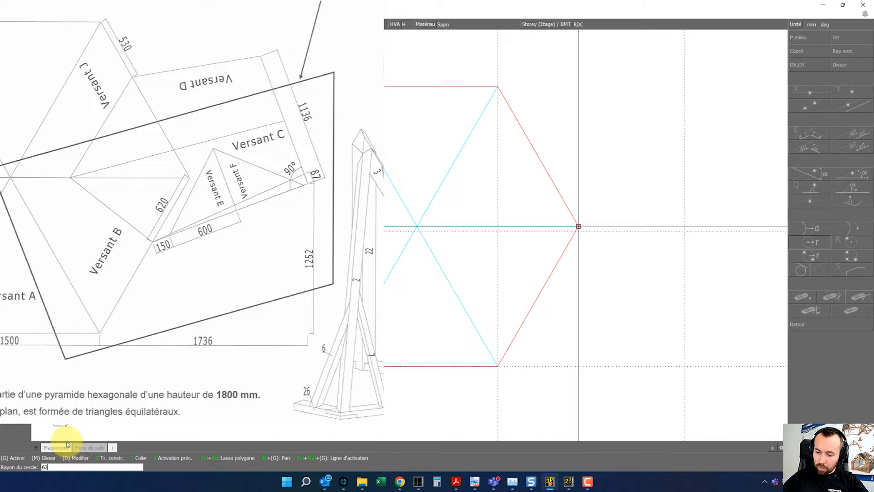
type("620")
key("Return")
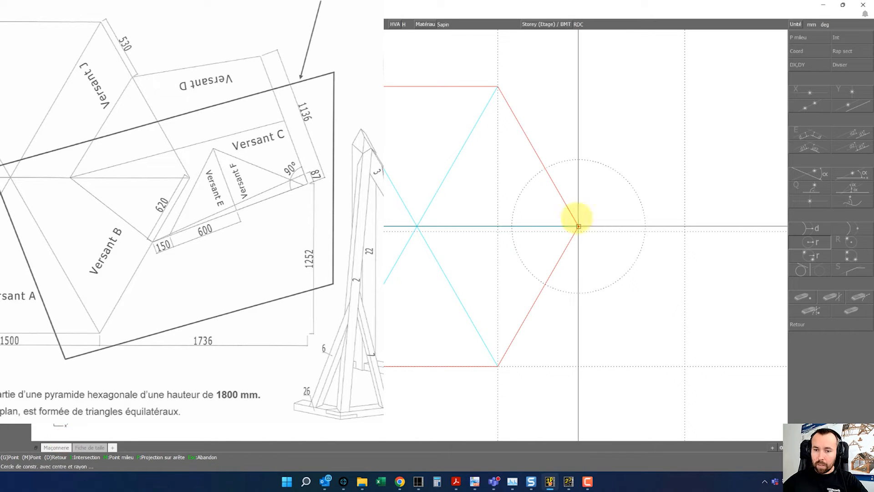
left_click(498, 85)
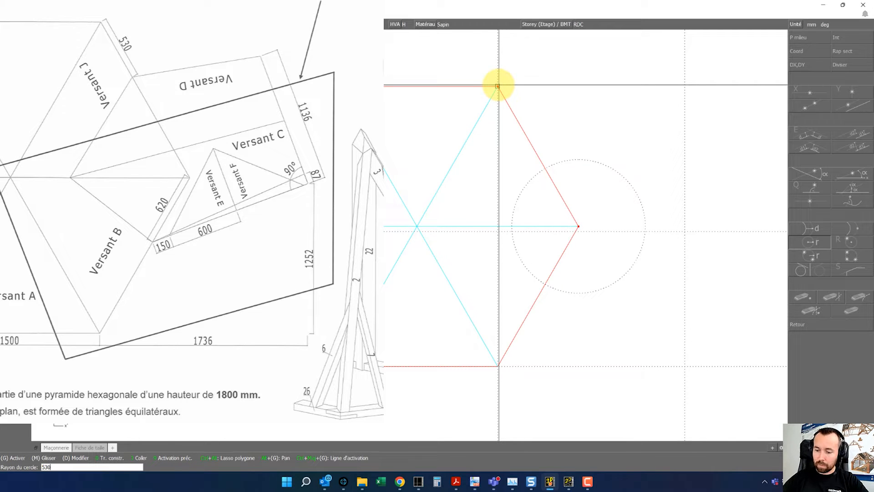
key("Return")
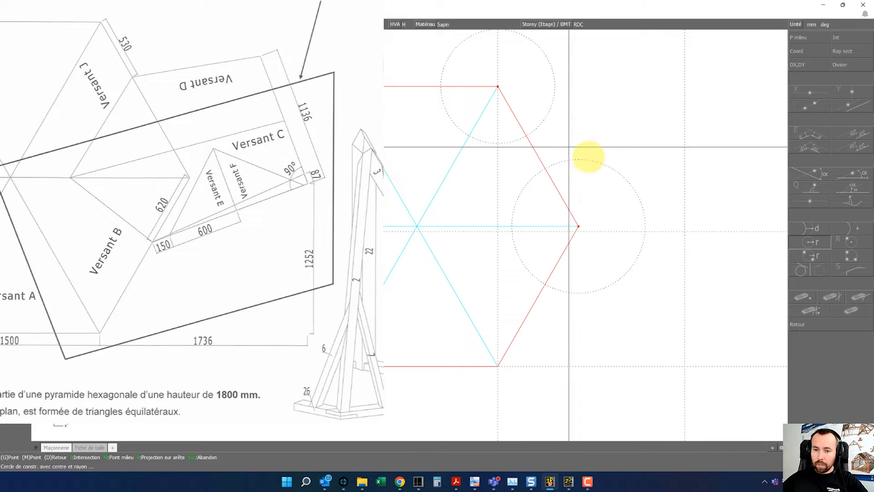
right_click(603, 137)
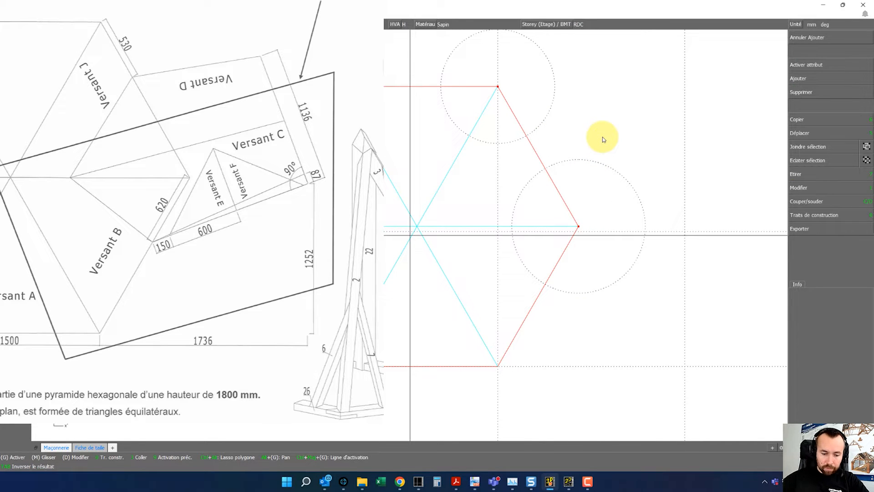
Draw a red (Rouge) line from where the 620 mm circle crosses the lower right hexagon edge to the intersection of the 1736 and 1252 mm construction lines.
key("f")
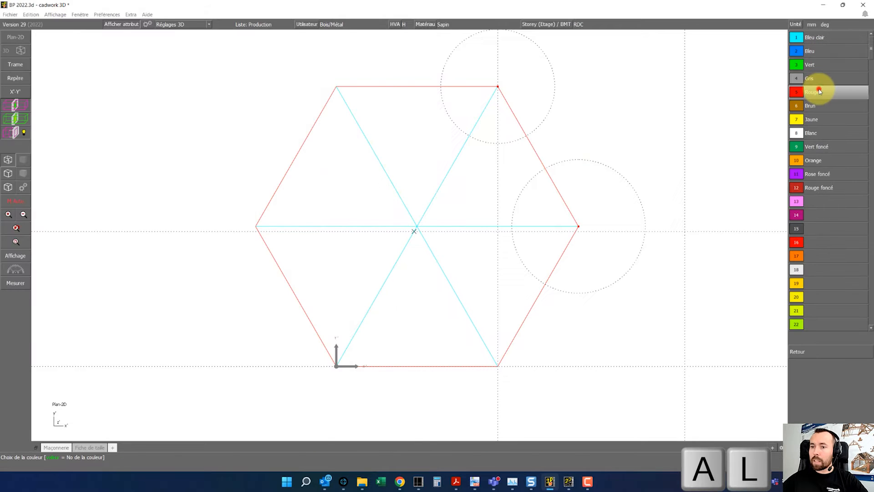
left_click(819, 88)
key("a")
key("l")
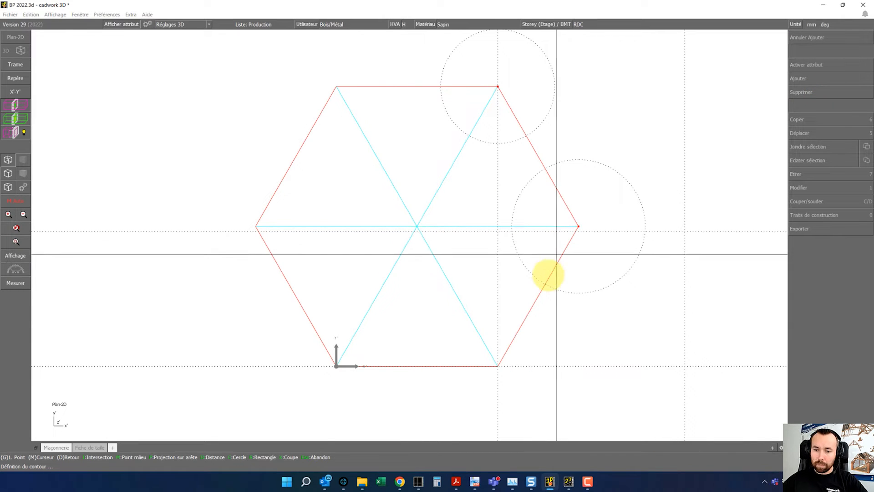
left_click(545, 285)
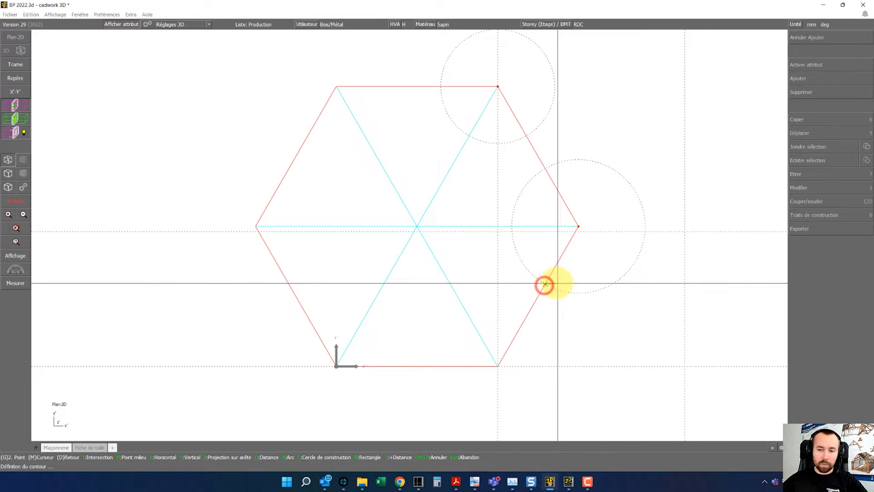
left_click(684, 232)
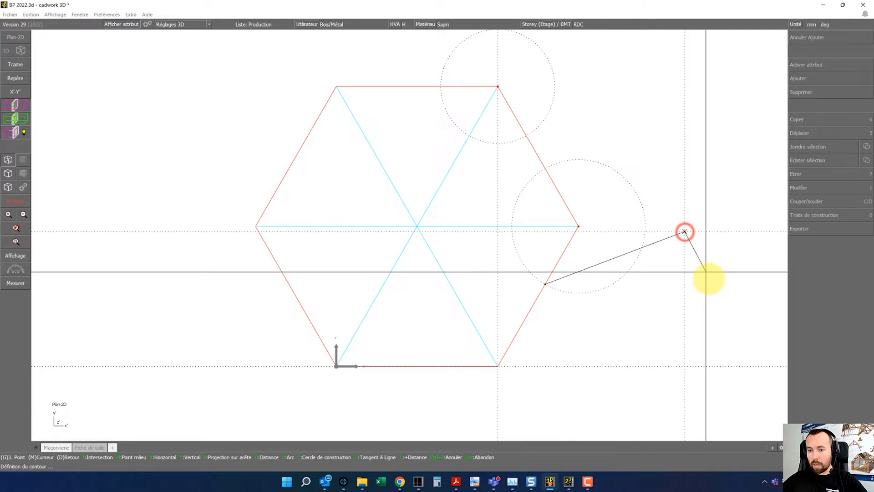
right_click(766, 226)
Add a construction line perpendicular to the new red line through its outer end.
left_click(810, 188)
left_click(665, 239)
left_click(684, 231)
right_click(705, 201)
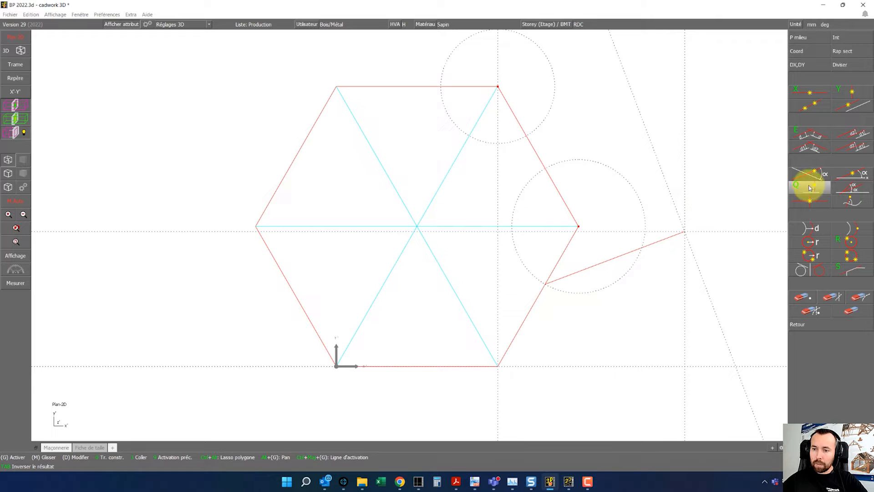
Add a construction line parallel to the new red line, offset 1136 mm on its upper side.
left_click(811, 135)
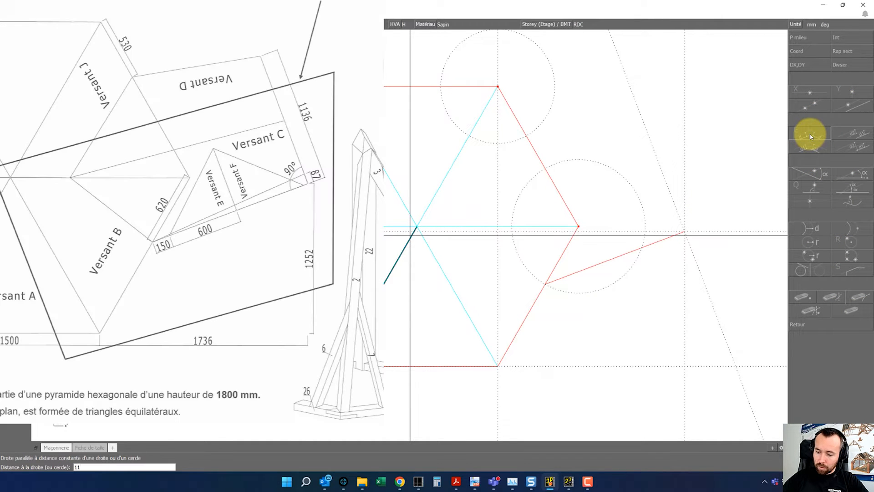
left_click(667, 235)
right_click(646, 193)
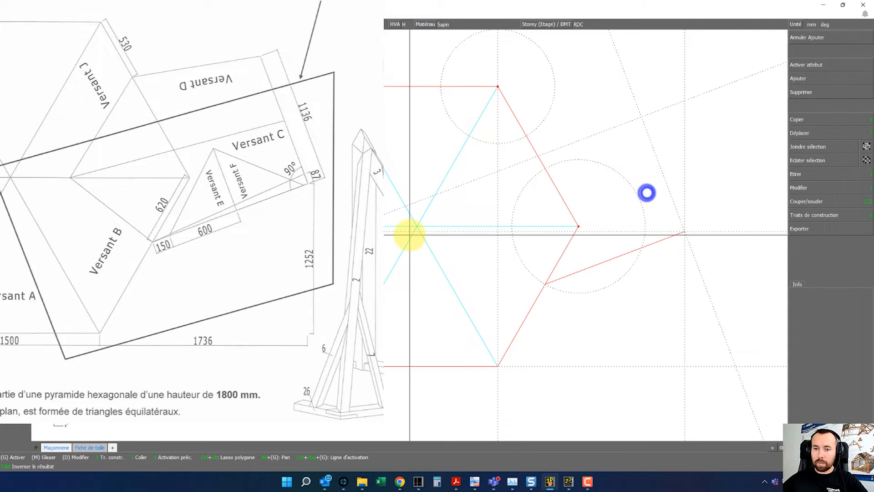
Draw a blue line from the lower red line's outer end to where the perpendicular meets the 1136 mm parallel construction line.
key("f")
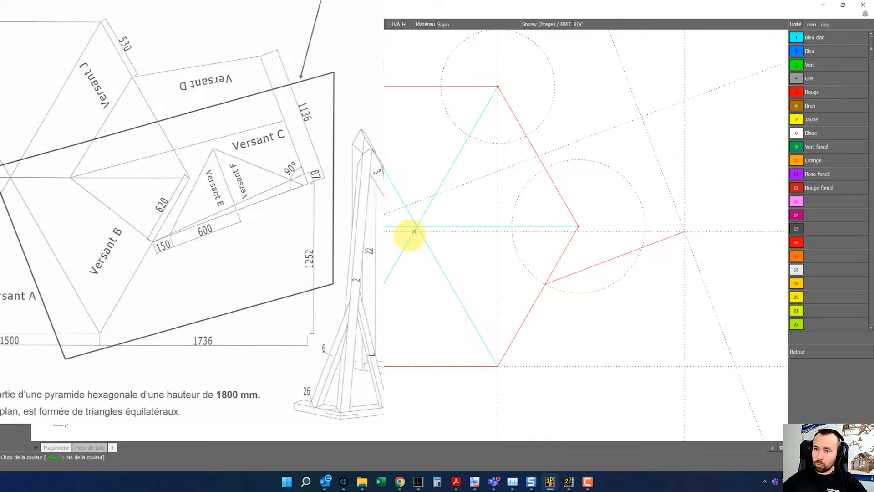
left_click(819, 41)
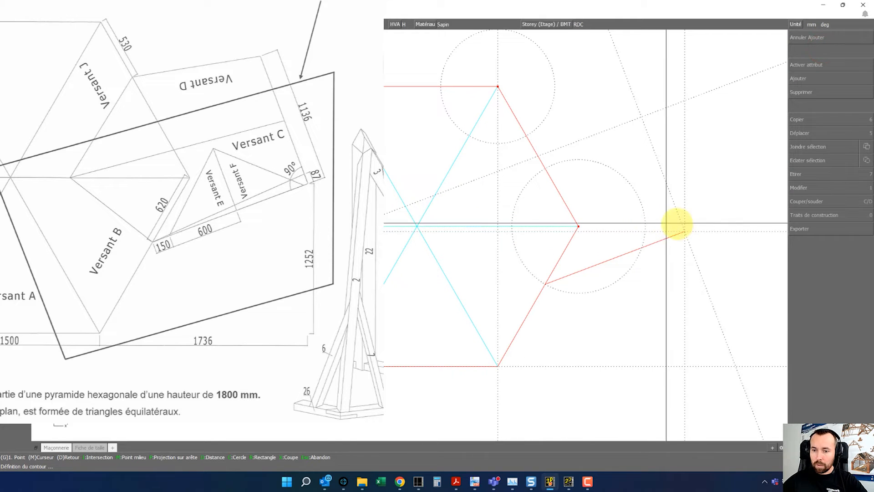
left_click(685, 231)
left_click(641, 117)
right_click(618, 89)
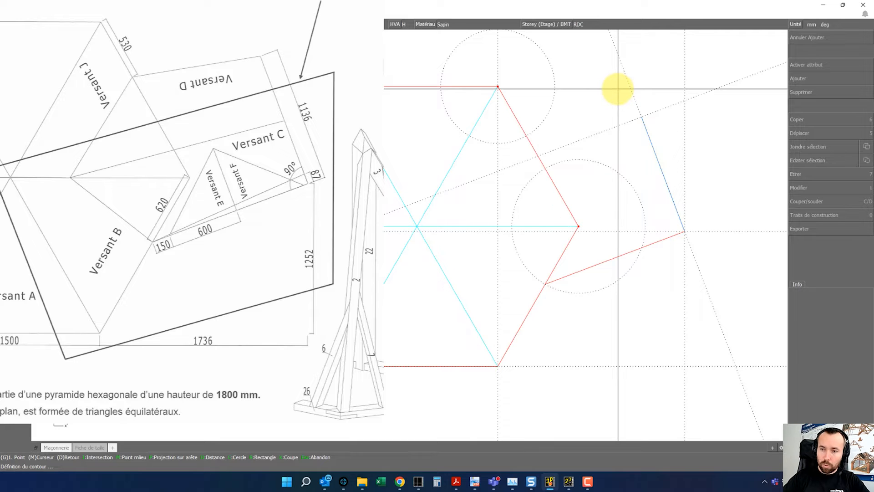
right_click(625, 133)
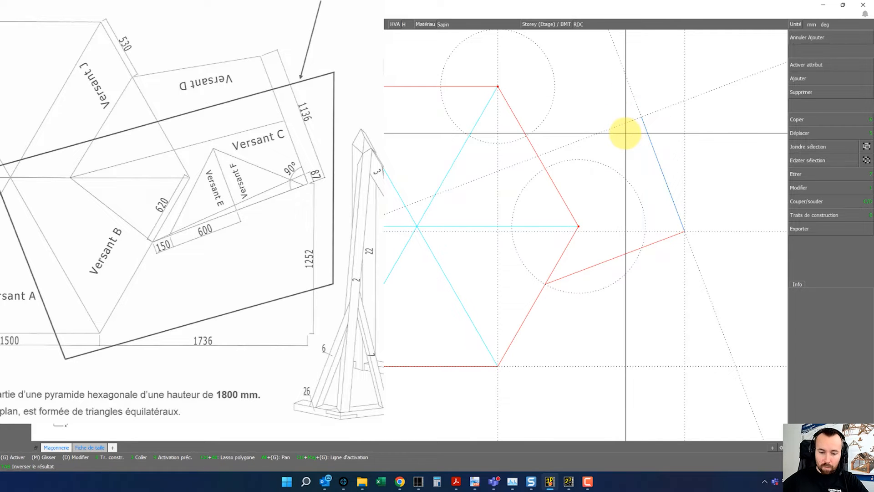
Draw a red (Rouge) line from the blue line's upper end to where the 530 mm circle crosses the upper right hexagon edge.
key("1")
key("c")
left_click(834, 91)
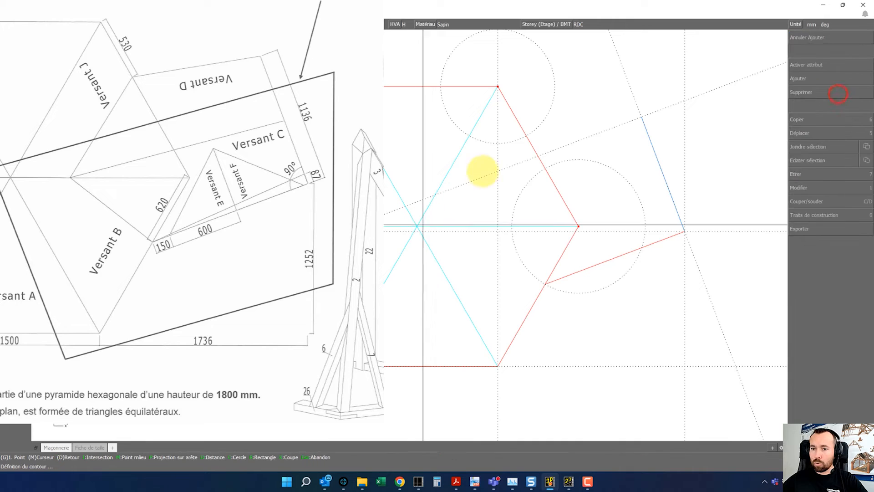
left_click(642, 118)
left_click(526, 135)
right_click(591, 98)
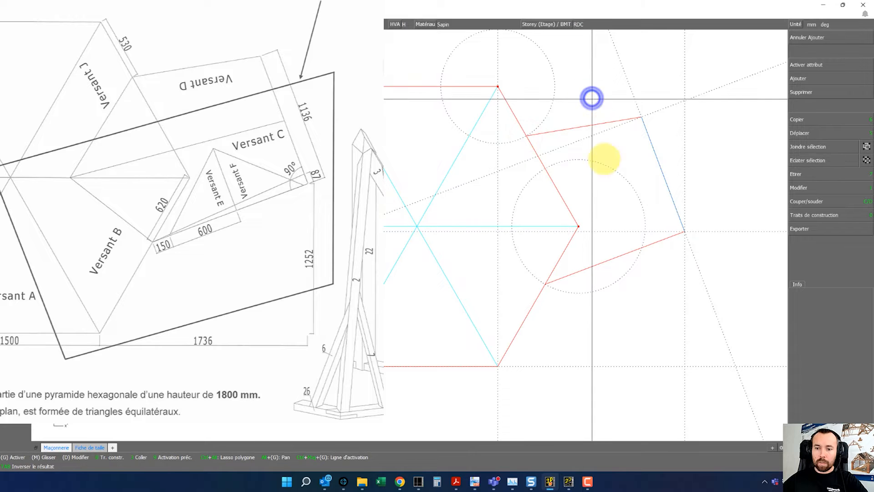
Add a construction line parallel to the wing's lower red line, offset 87 mm on its upper side.
left_click(649, 265)
scroll(631, 216, "up", 2)
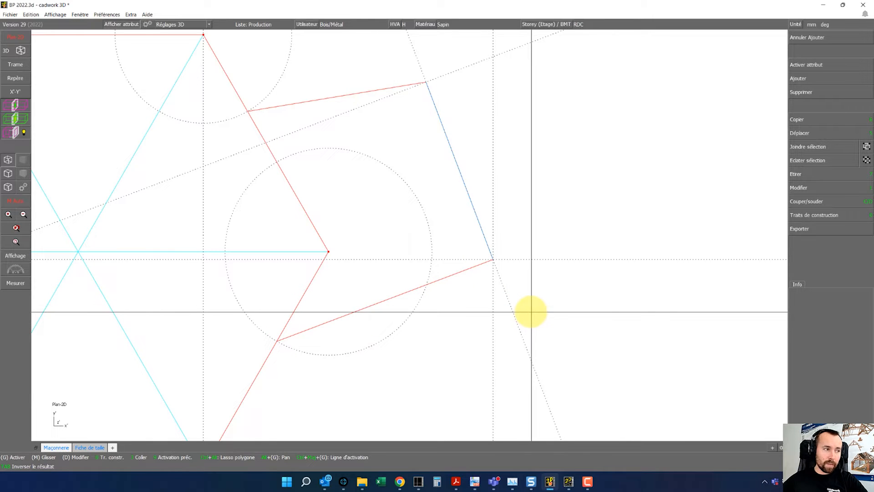
right_click(586, 317)
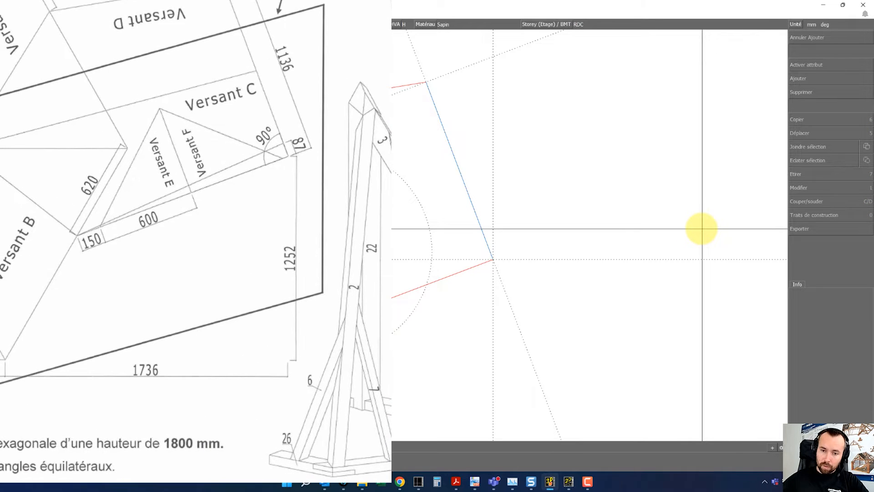
key("e")
left_click(457, 269)
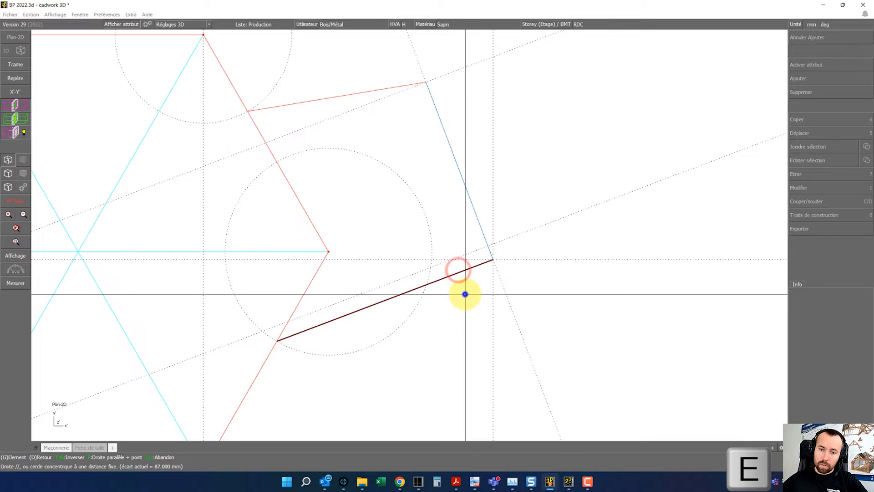
right_click(465, 295)
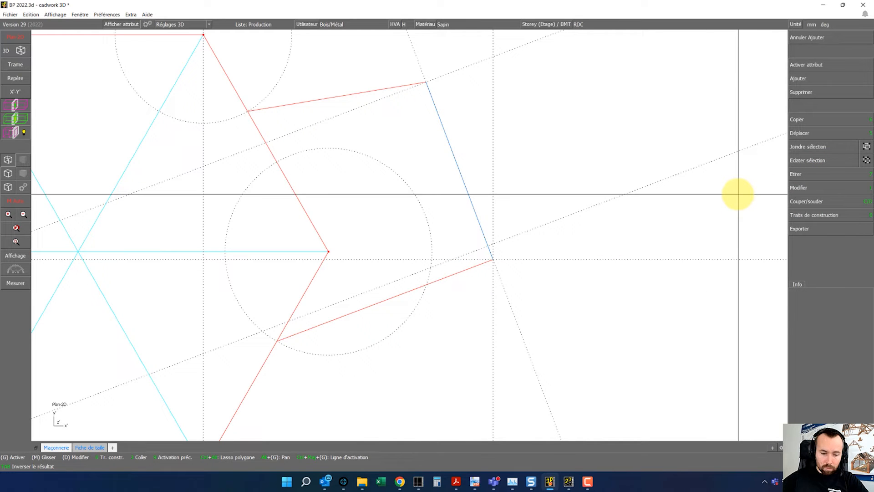
Draw a green (Vert) line from the lower red line's inner end to where the 87 mm construction line meets the blue line.
key("a")
key("l")
left_click(817, 65)
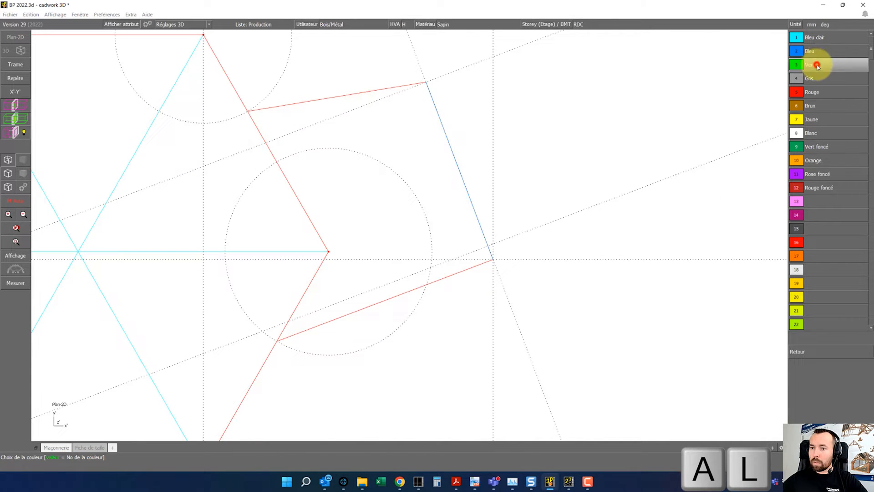
left_click(276, 341)
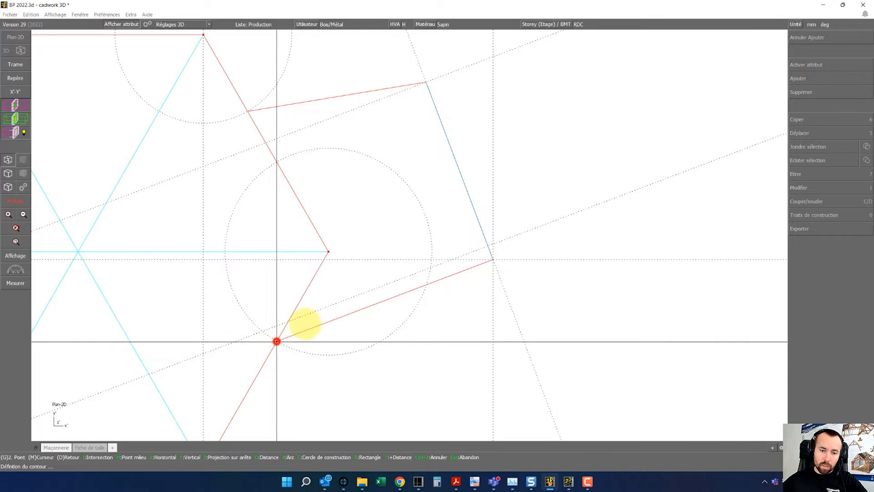
left_click(488, 246)
right_click(557, 250)
left_click(559, 248)
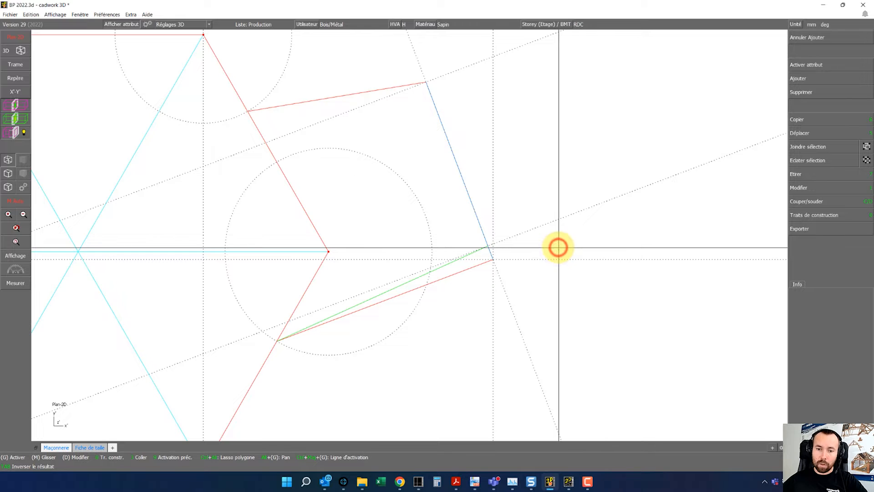
Switch to the 3D view and add a red node at the hexagon's centre, where the diagonals cross.
scroll(328, 246, "down", 4)
scroll(409, 235, "up", 2)
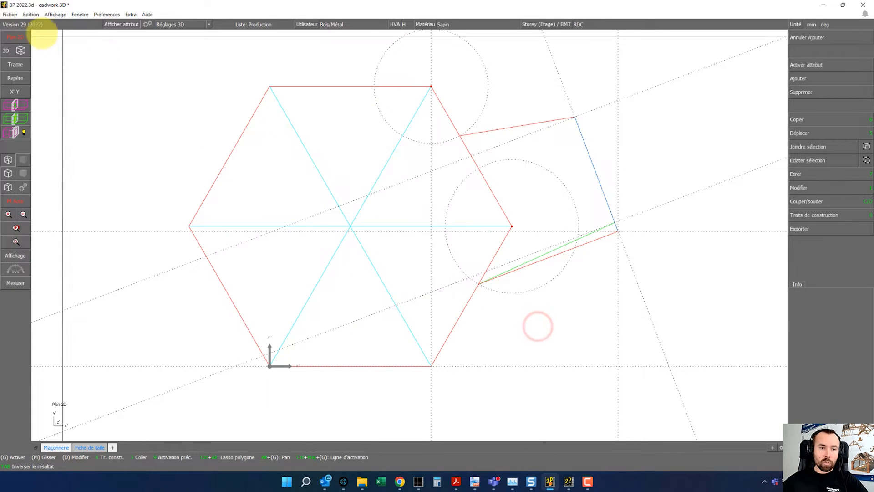
left_click(20, 51)
scroll(537, 186, "down", 2)
scroll(439, 246, "up", 2)
middle_click_drag(425, 240, 410, 235)
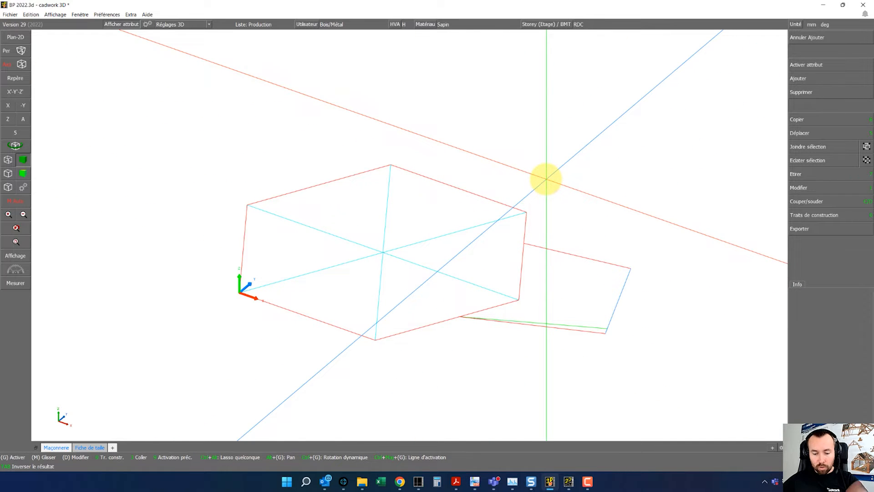
key("k")
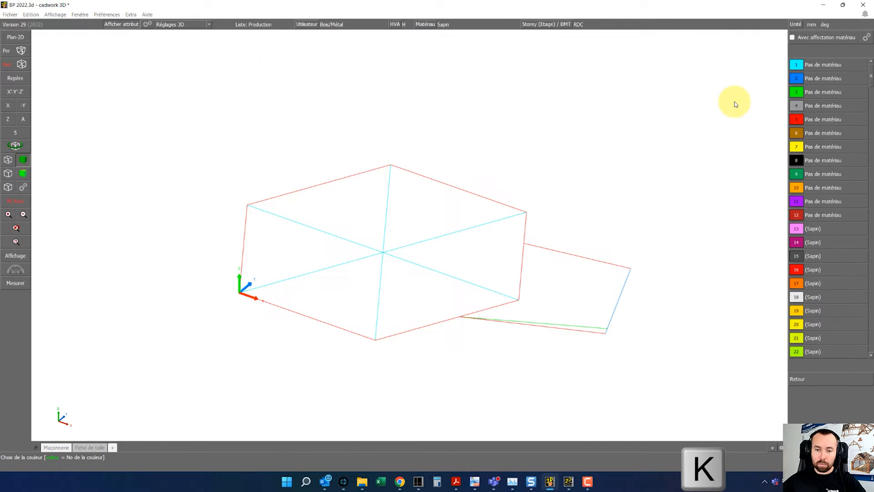
left_click(825, 120)
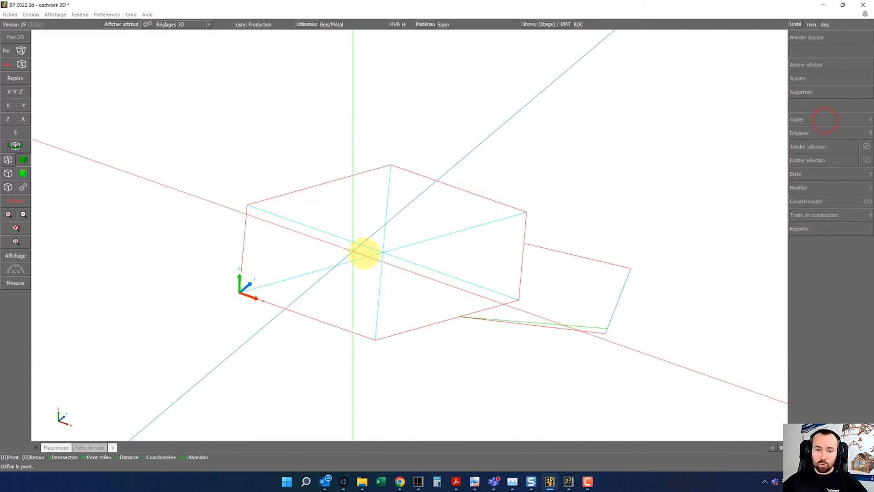
left_click(383, 252)
right_click(424, 204)
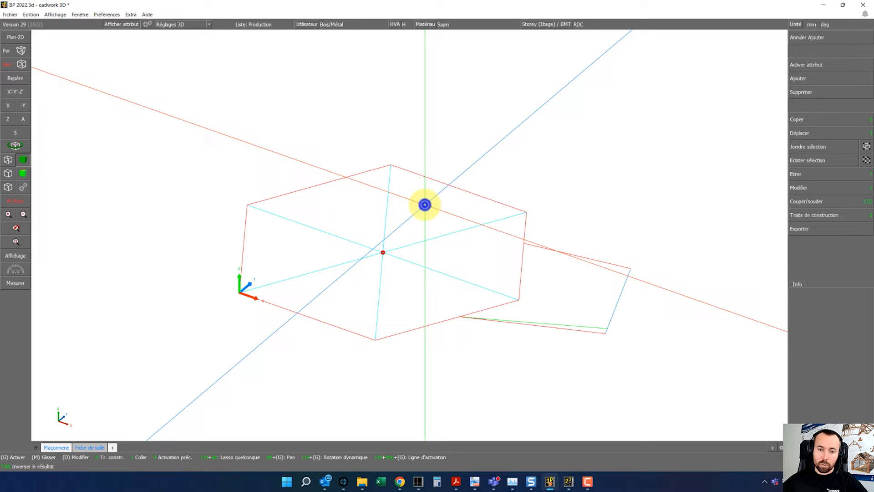
Move the centre node 1800 mm upward along Z as the pyramid's apex.
left_click(384, 252)
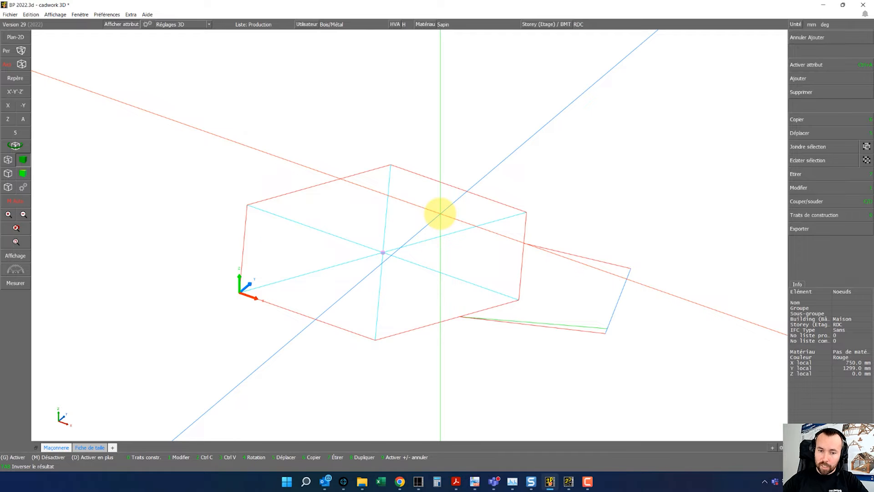
key("5")
key("z")
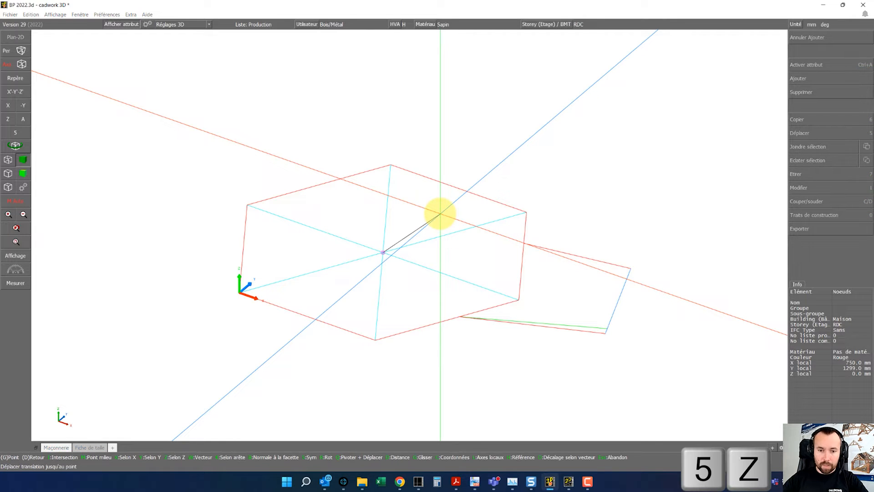
type("1800")
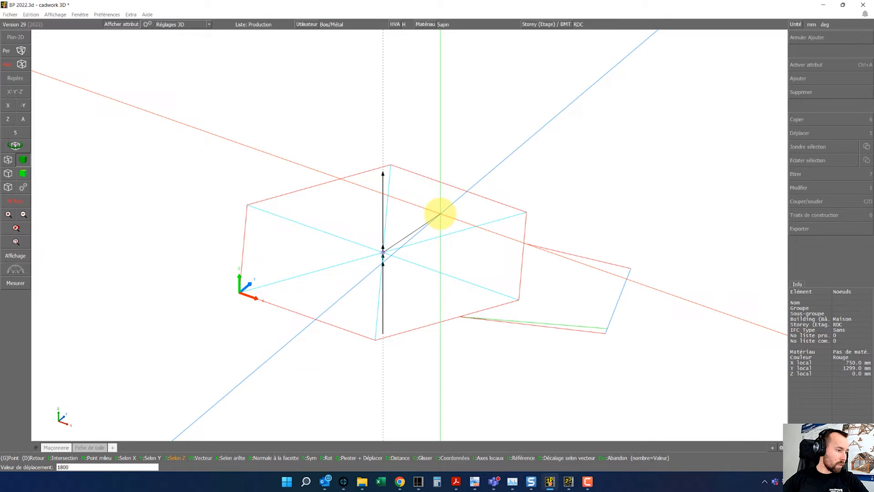
key("Return")
left_click(468, 100)
Create a red triangular surface (Tuiles méc. rouges) from the hexagon edge starting at the origin to the apex node.
left_click_drag(407, 223, 411, 235)
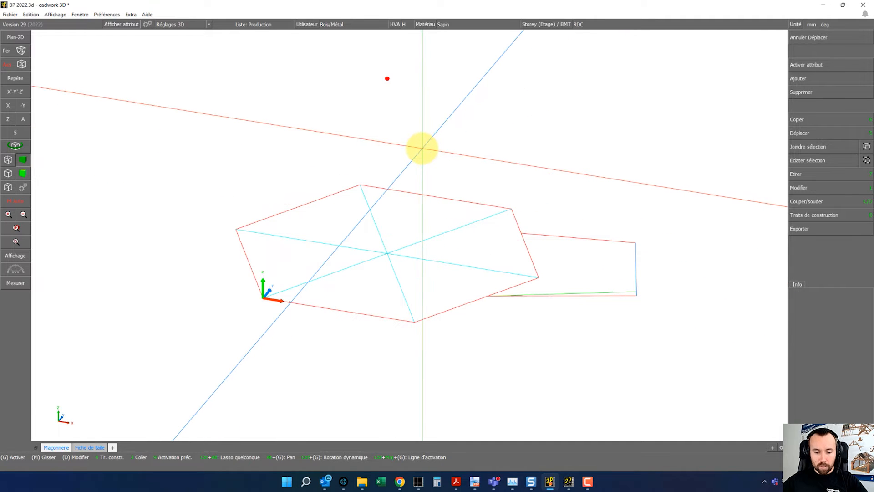
key("f")
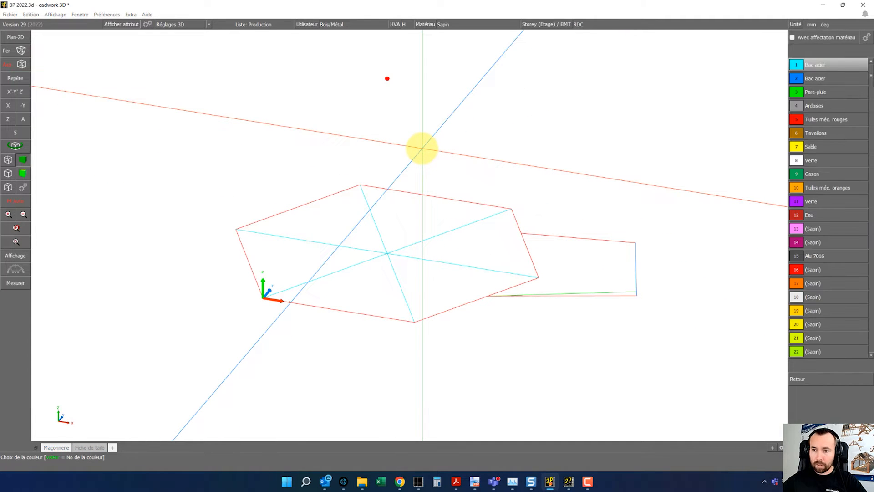
left_click(824, 120)
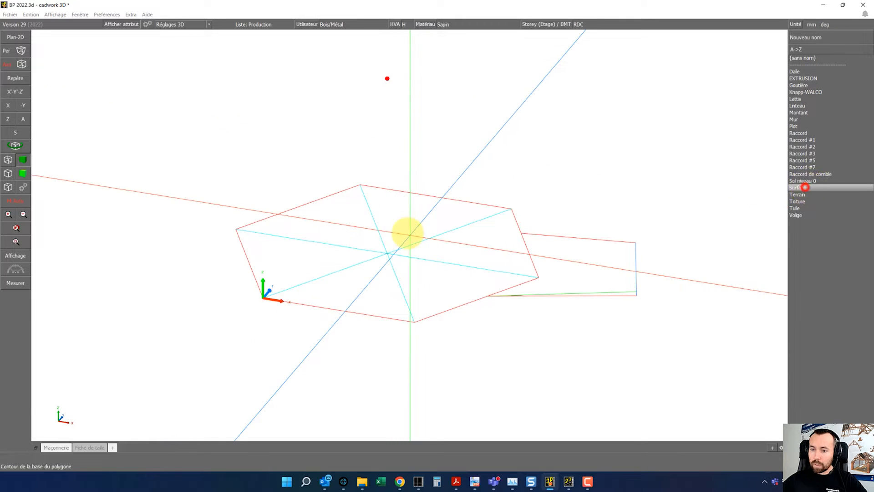
left_click(805, 187)
left_click(263, 297)
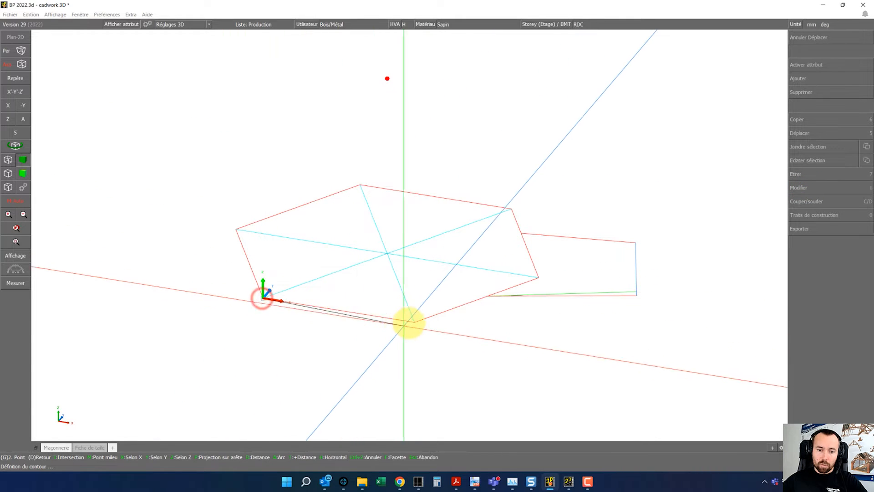
left_click(414, 321)
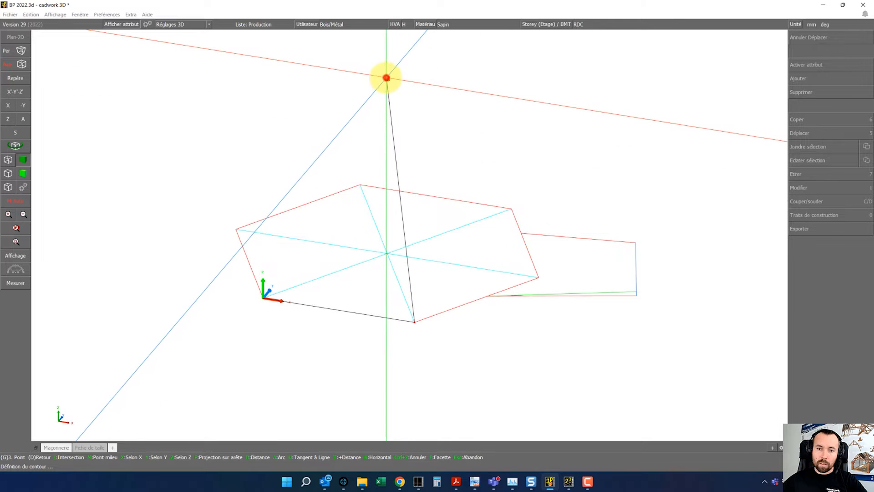
left_click(387, 78)
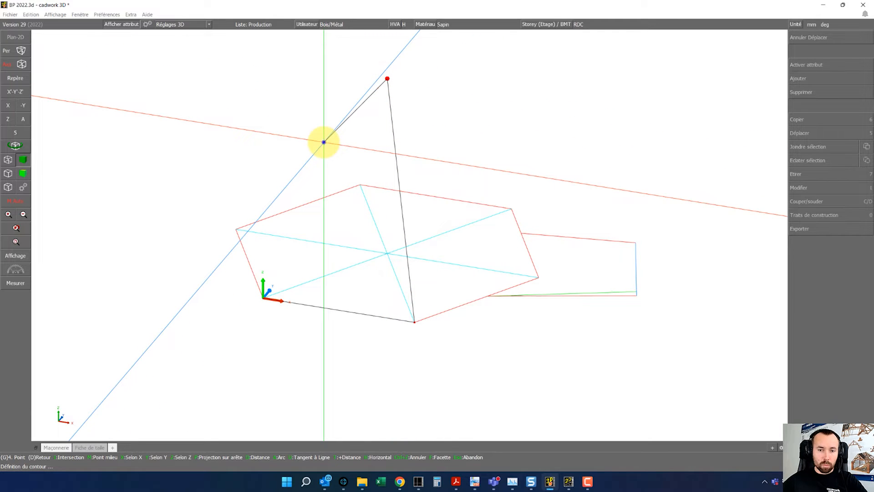
right_click(324, 142)
Create two more red triangular surfaces joining the hexagon's lower right and upper right edges to the apex node.
left_click(415, 321)
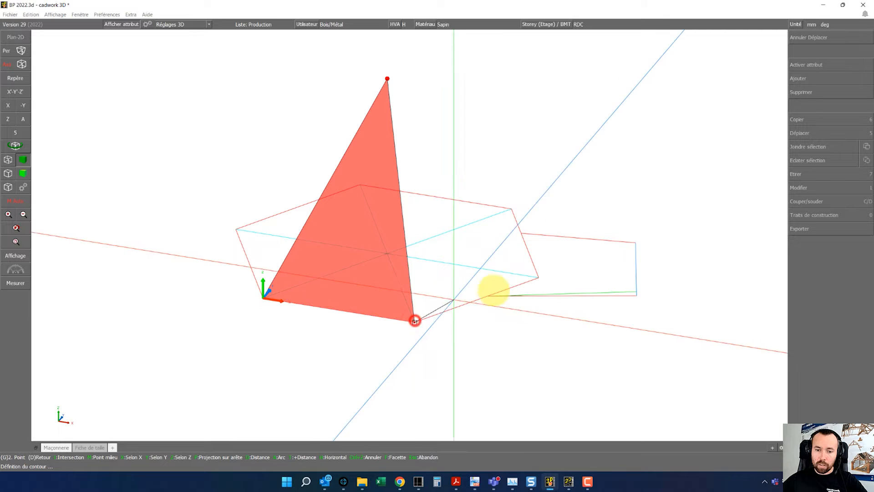
left_click(538, 277)
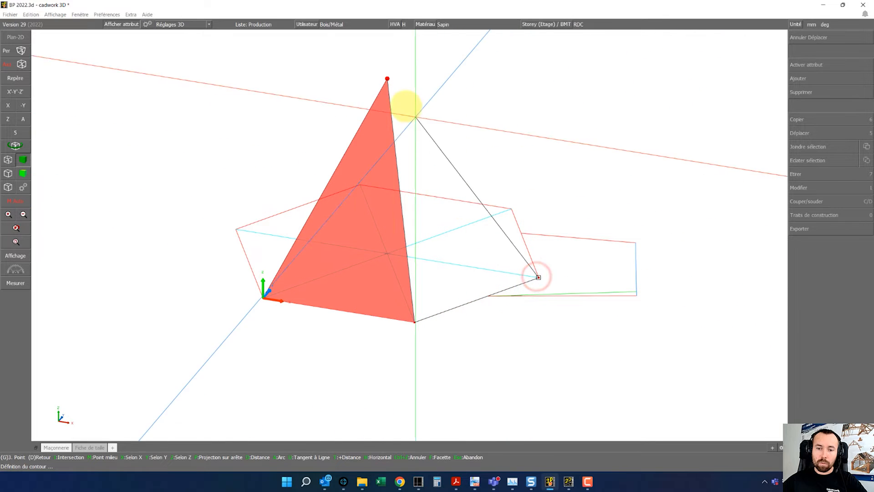
left_click(388, 79)
right_click(462, 104)
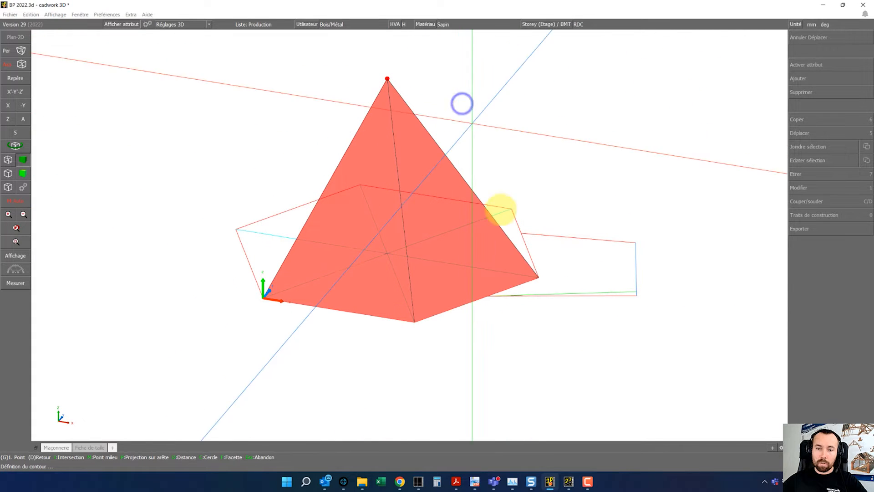
left_click(539, 277)
left_click(512, 209)
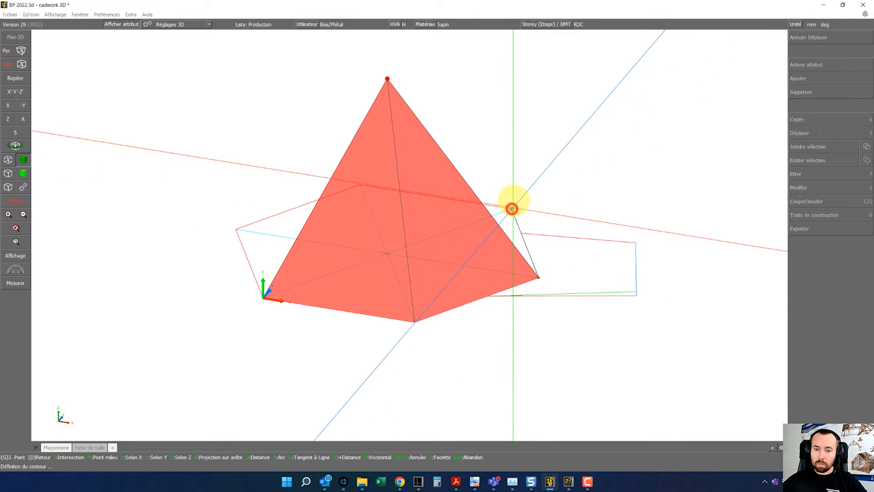
left_click(387, 79)
right_click(483, 102)
right_click(550, 133)
left_click(552, 134)
scroll(501, 248, "up", 2)
mouse_move(457, 207)
left_mouse_down("ctrl")
mouse_move(404, 237)
mouse_move(455, 207)
left_mouse_up("ctrl")
scroll(410, 164, "down", 2)
scroll(409, 235, "up", 2)
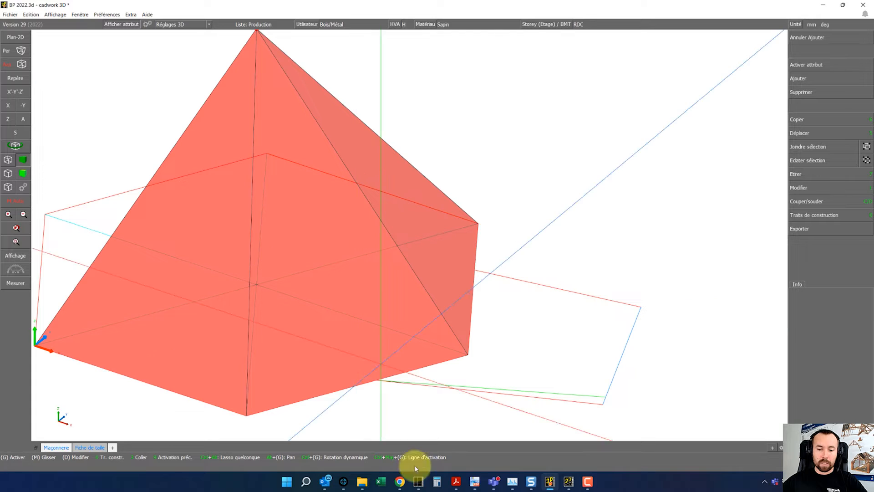
Switch to the exam PDF in Acrobat Reader and examine the page 4 plan view with its dimensions and roof slope layout.
left_click(457, 481)
left_click(498, 425)
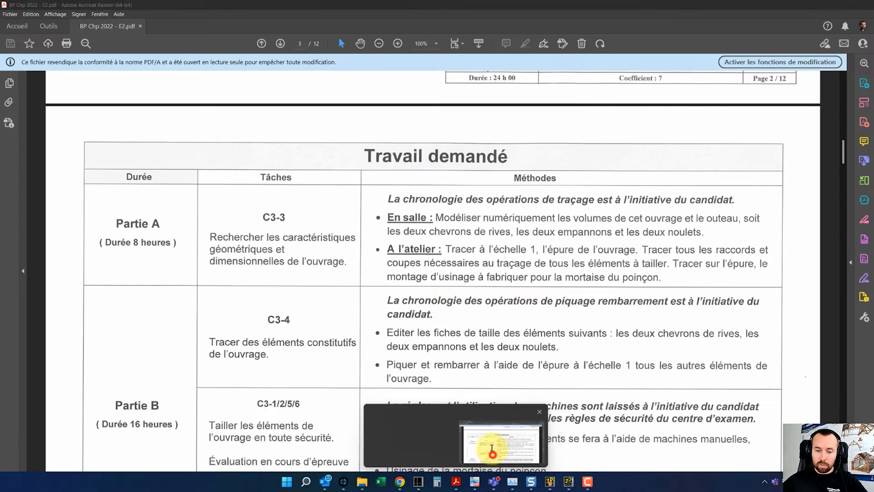
scroll(444, 299, "down", 3)
scroll(444, 299, "down", 10)
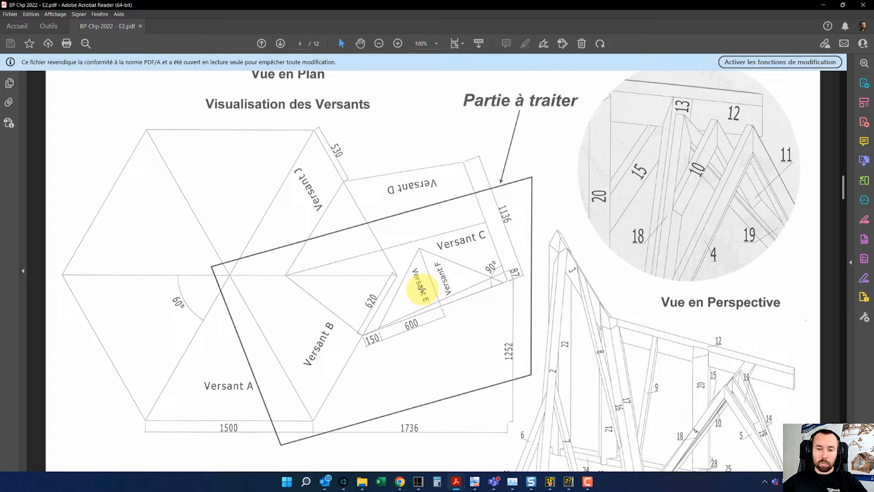
scroll(431, 288, "down", 10)
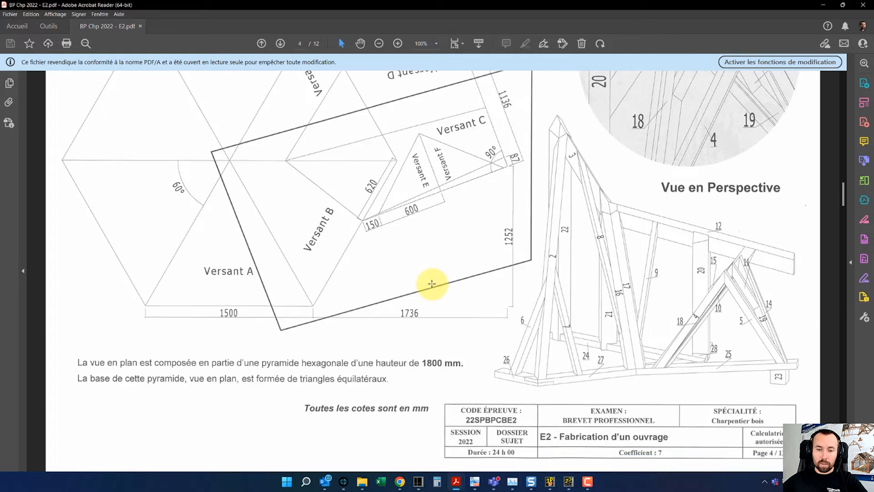
Look up the roof slope angles of versants C, D, E and F in the exam PDF and compare them with the plan.
scroll(429, 281, "down", 12)
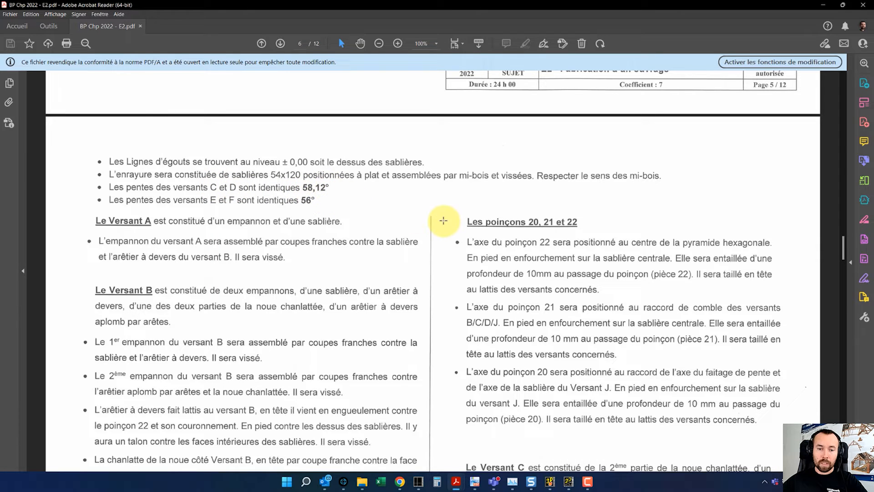
scroll(455, 191, "up", 10)
scroll(440, 271, "up", 10)
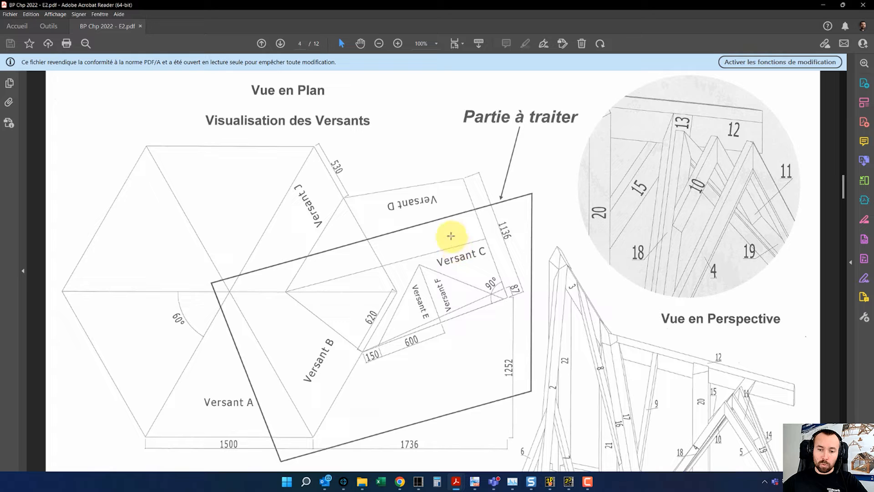
Switch back to cadwork and align the coordinate system's X axis along the Versant C eave line using its two endpoints.
left_click(552, 482)
left_click_drag(548, 326, 405, 236, "ctrl")
left_click_drag(477, 351, 411, 234, "ctrl")
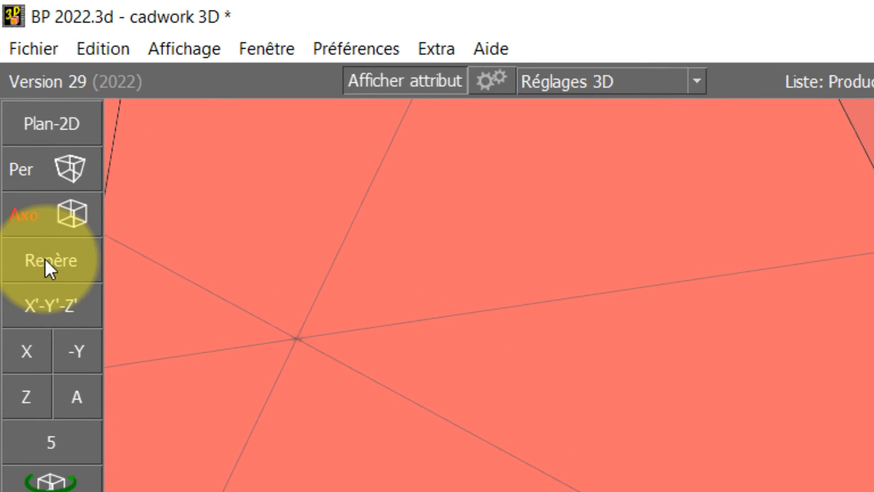
left_click(45, 258)
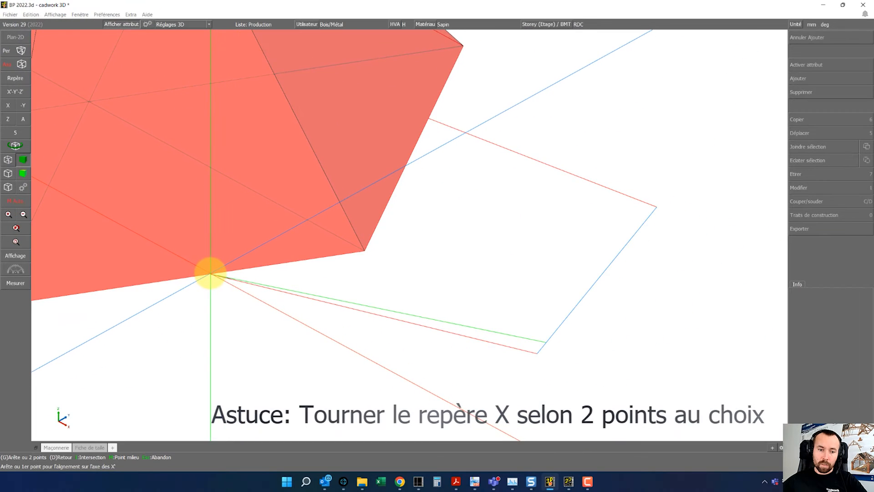
left_click(211, 273)
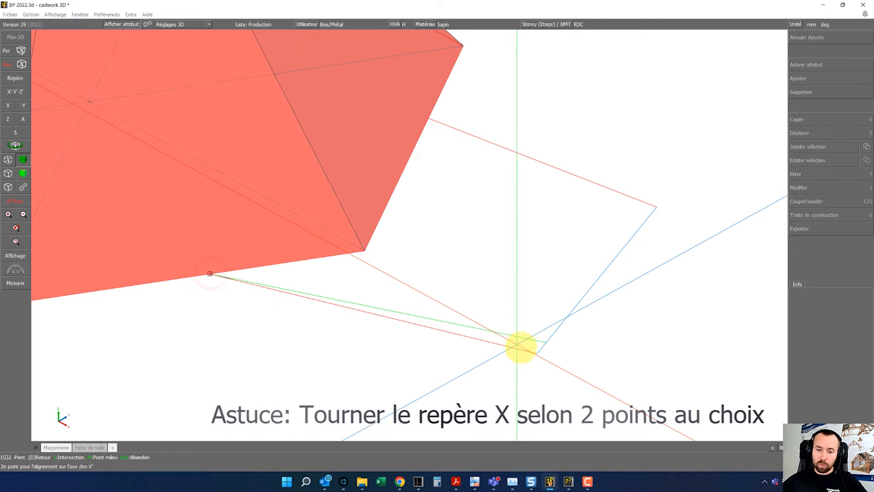
left_click(536, 354)
right_click(495, 384)
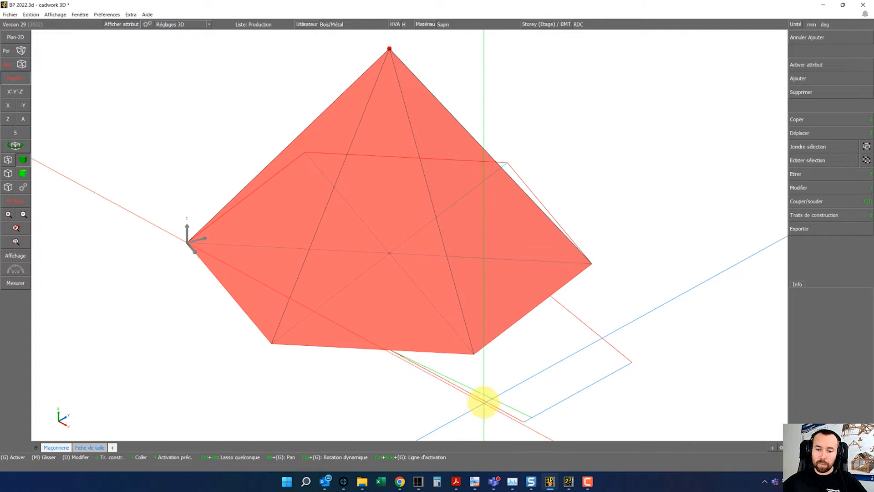
Activate the Versant C eave line with the adjacent pyramid surface, and open a work plane perpendicular to X at the eave's outer end.
scroll(482, 391, "up", 2)
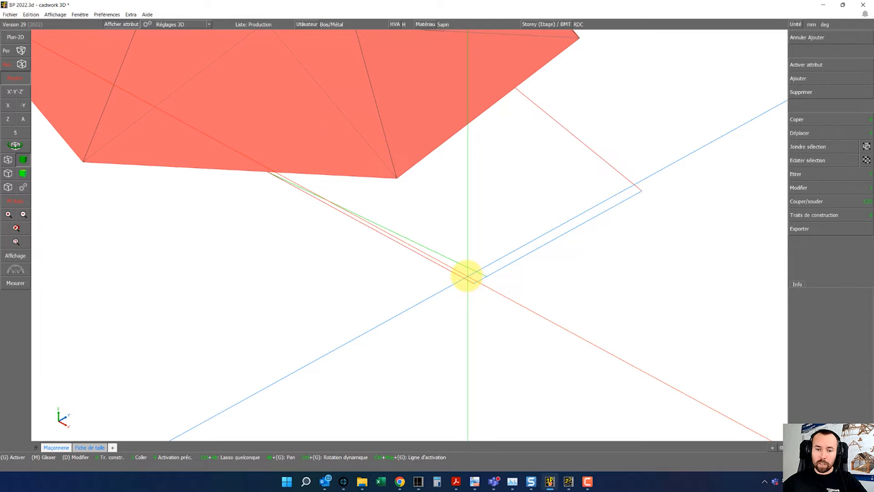
left_click(463, 275)
right_click(328, 136)
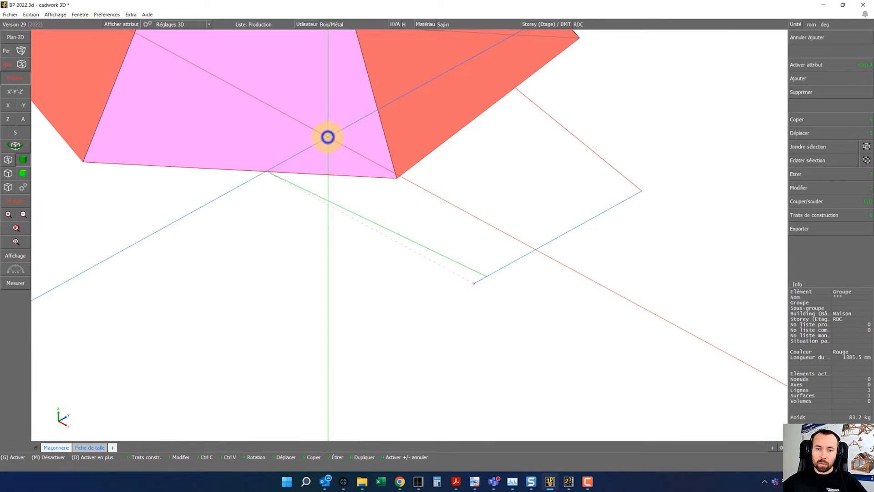
key("x")
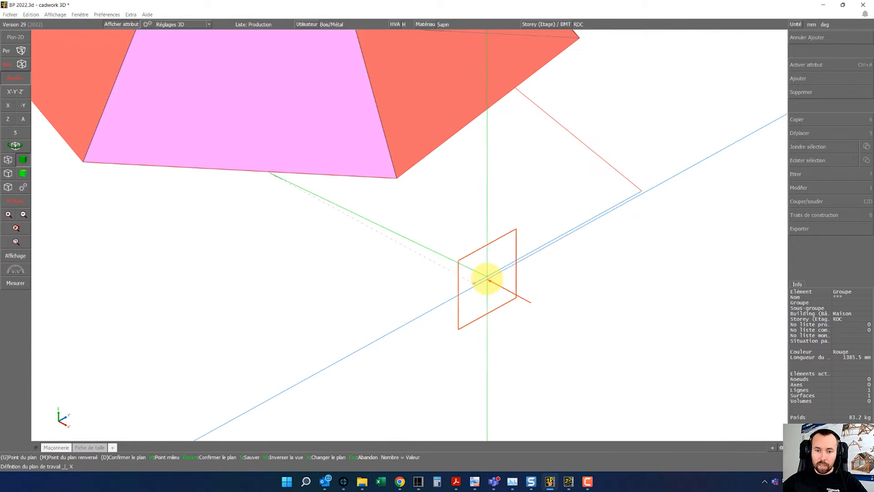
left_click(474, 284)
right_click(474, 283)
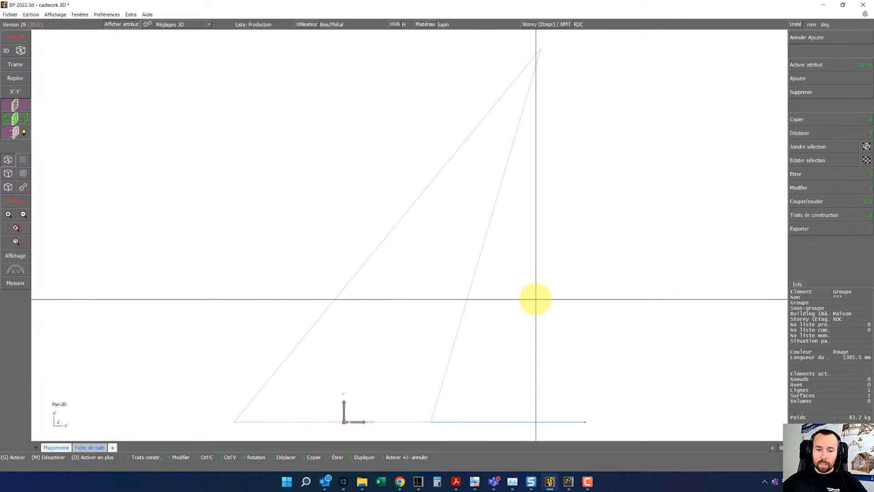
Add a construction line at 58.12° to the horizontal through the Versant C eave point, plus a horizontal construction line near the apex height.
left_click(801, 217)
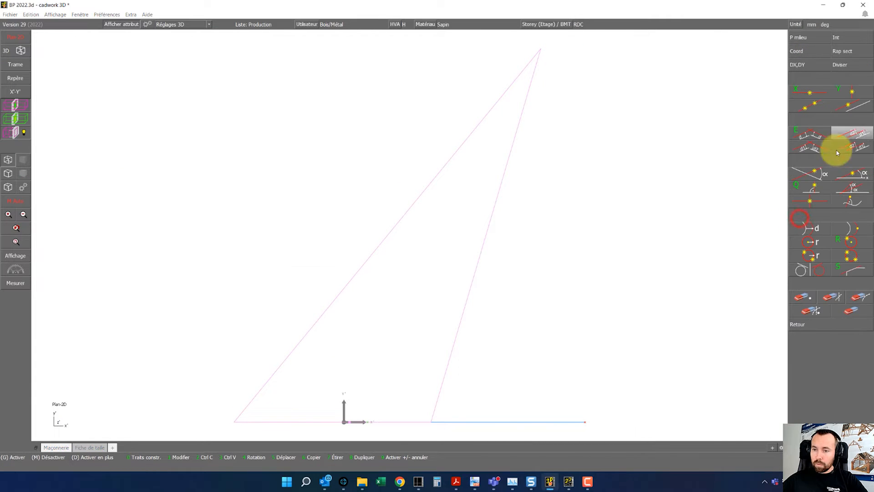
left_click(848, 177)
type("58")
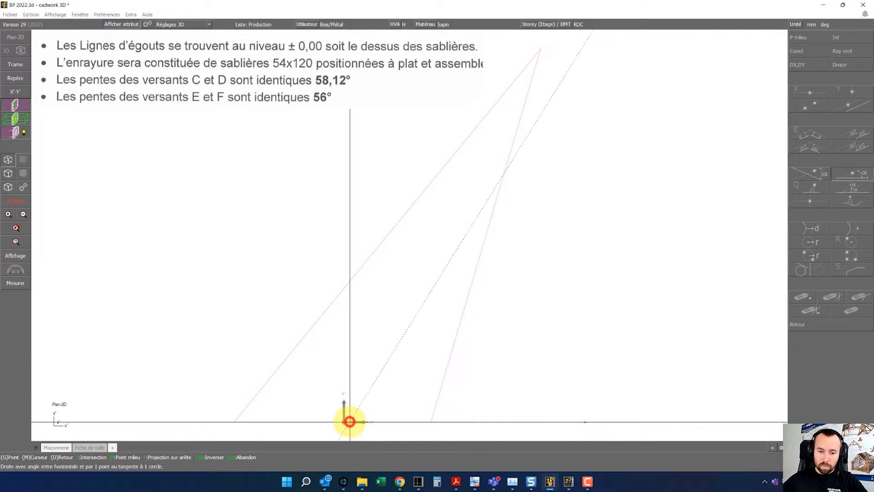
right_click(511, 320)
right_click(511, 320)
key("h")
left_click(578, 87)
right_click(588, 130)
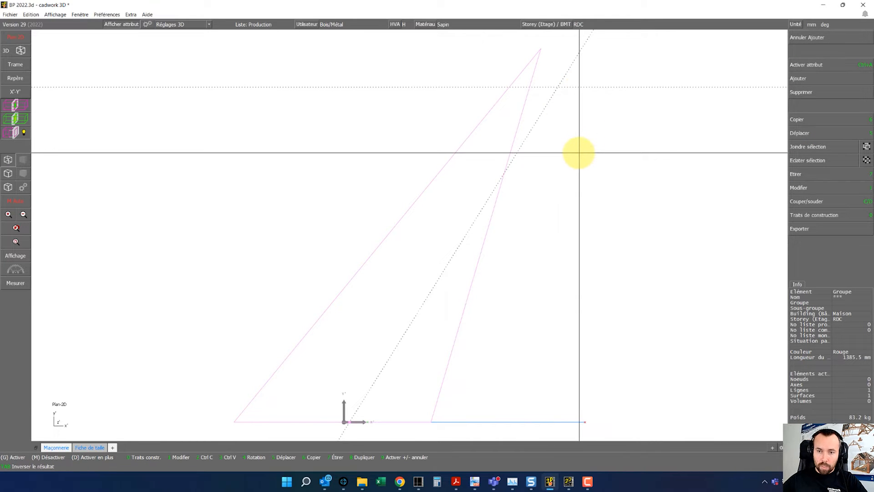
Create an unnamed blue Bac acier surface for Versant C with Line + Depth, from the eave point to the construction lines' intersection, and return to 3D.
key("f")
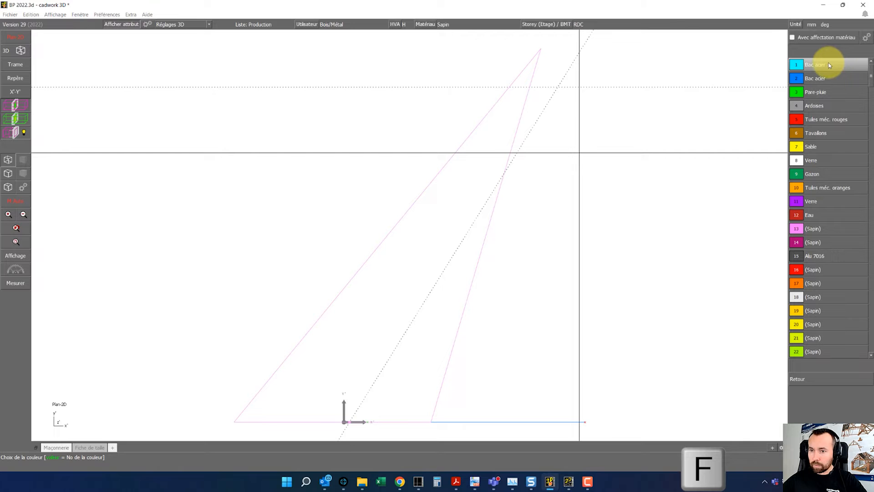
left_click(821, 78)
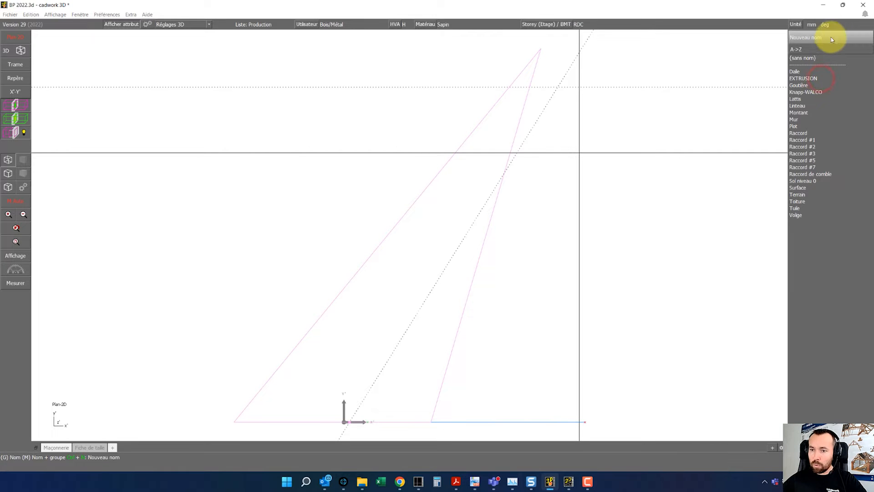
left_click(818, 57)
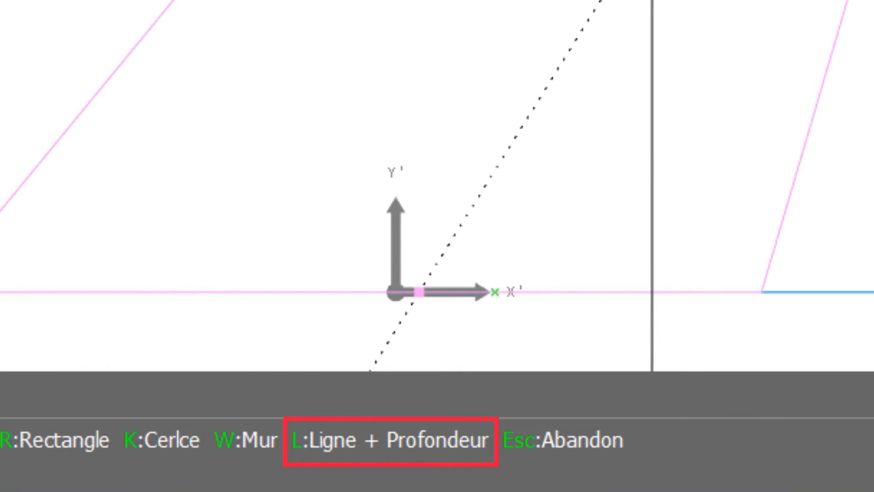
key("l")
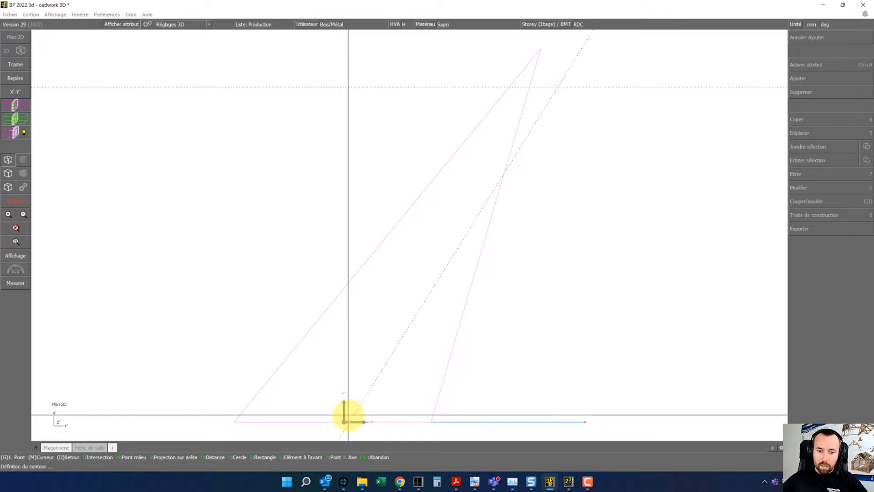
left_click(350, 420)
left_click(558, 87)
right_click(583, 138)
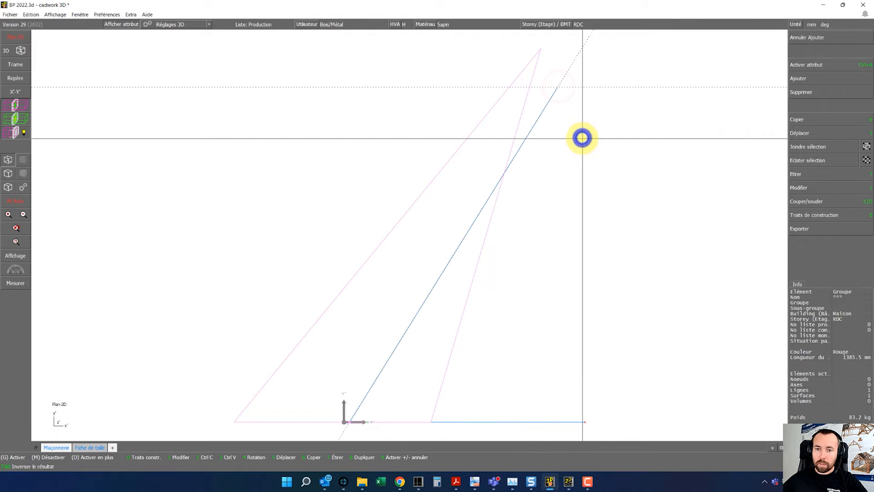
left_click(8, 51)
Activate the Versant D eave line with its adjacent pyramid surface, and open a work plane perpendicular to that eave.
mouse_move(408, 236)
middle_mouse_down()
mouse_move(383, 239)
mouse_move(408, 233)
middle_mouse_up()
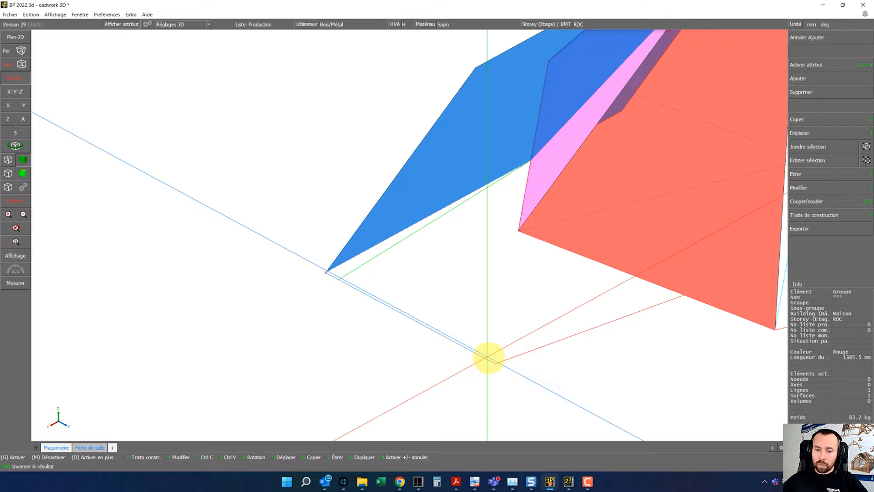
left_click(496, 363)
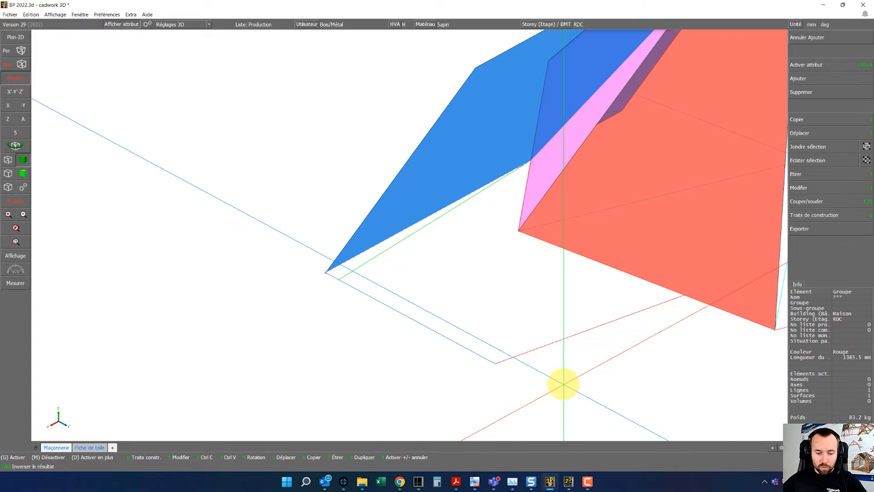
left_click(526, 351)
right_click(640, 245)
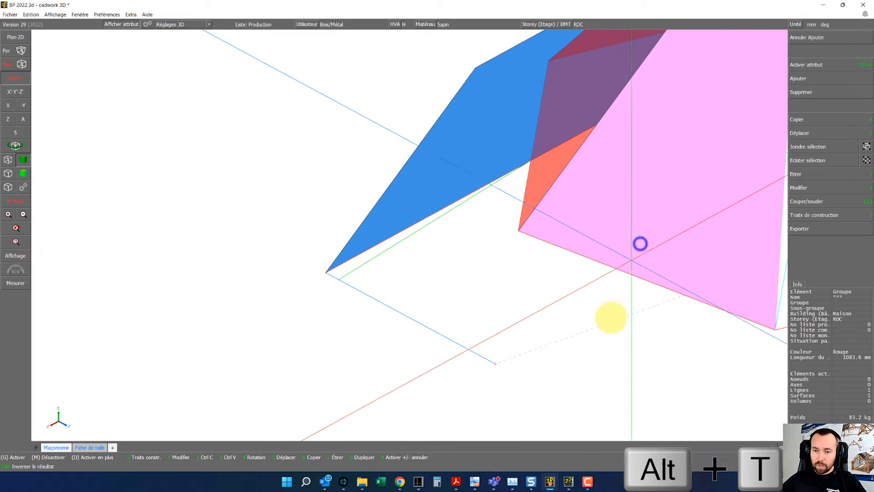
key("alt+t")
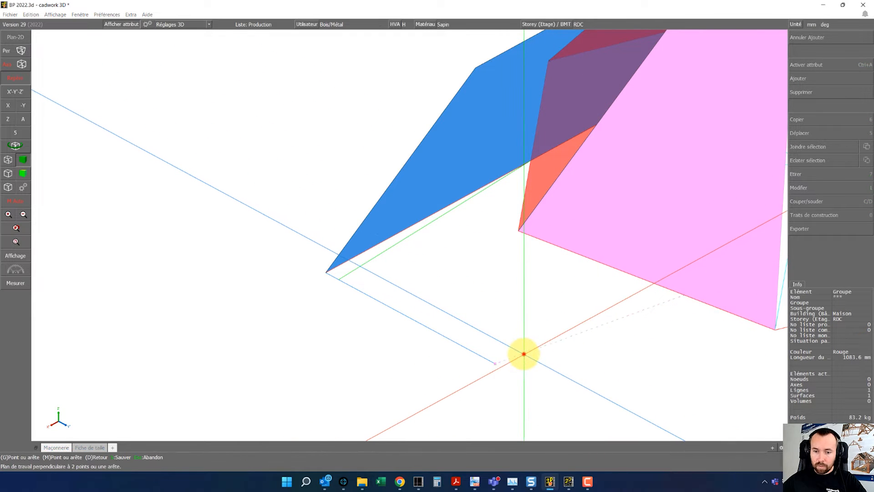
key("w")
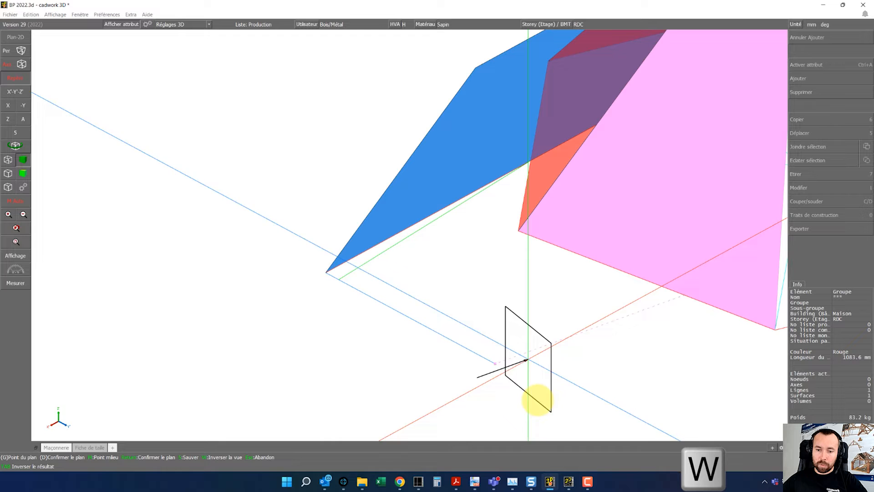
right_click(532, 366)
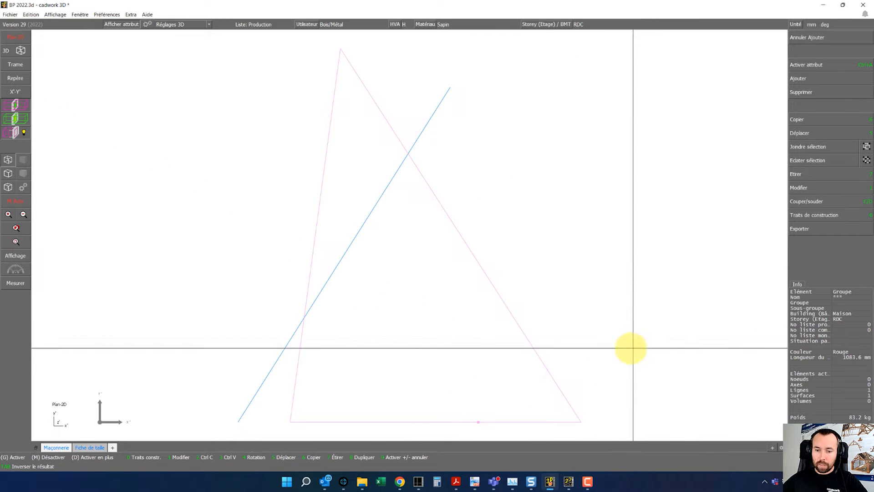
Add an inverted 58.12° construction line through the Versant D eave point, plus a horizontal construction line above the slopes' crossing.
left_click(810, 214)
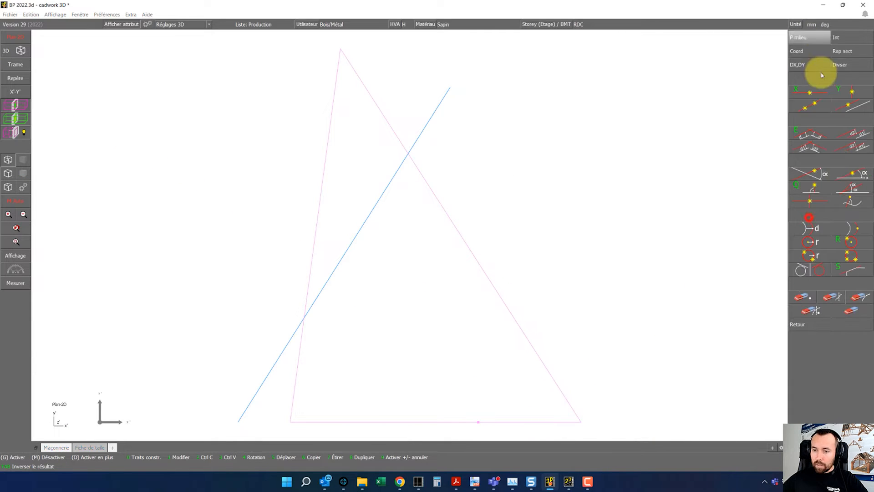
left_click(852, 177)
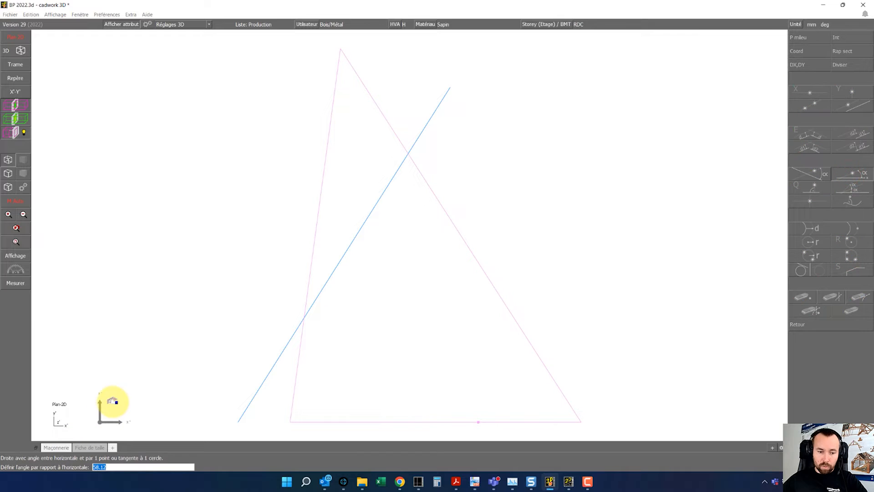
left_click(112, 402)
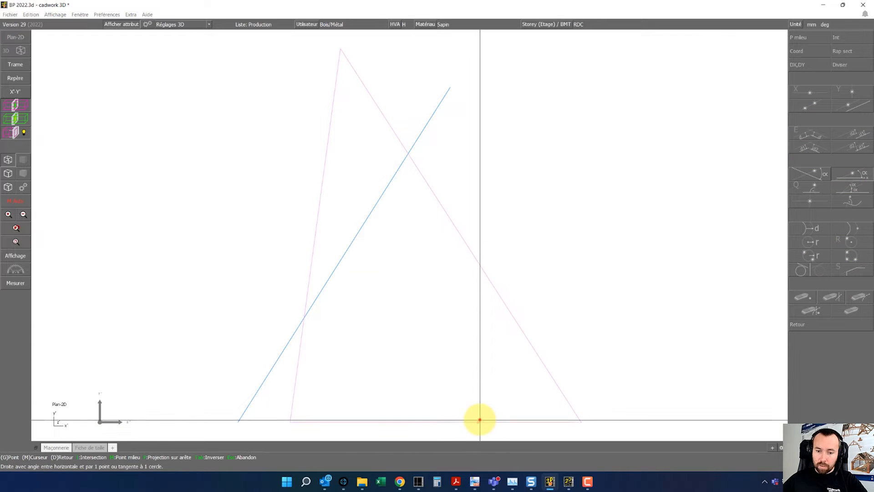
key("Tab")
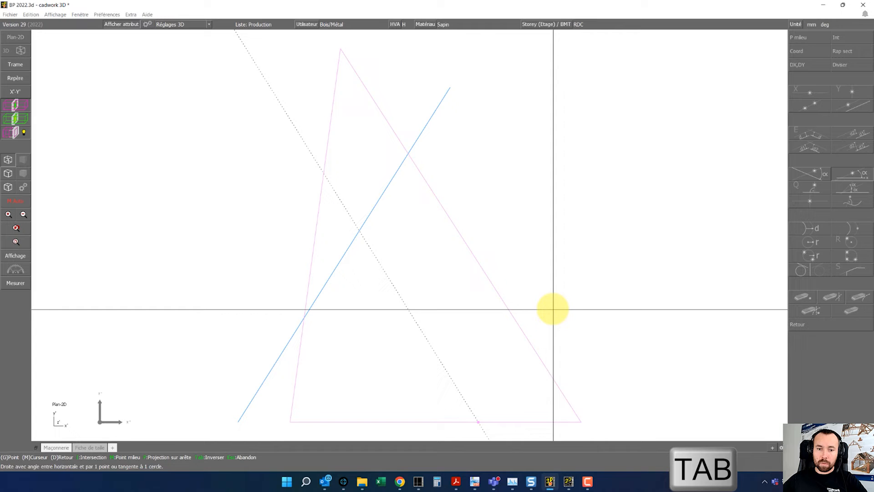
right_click(553, 309)
key("x")
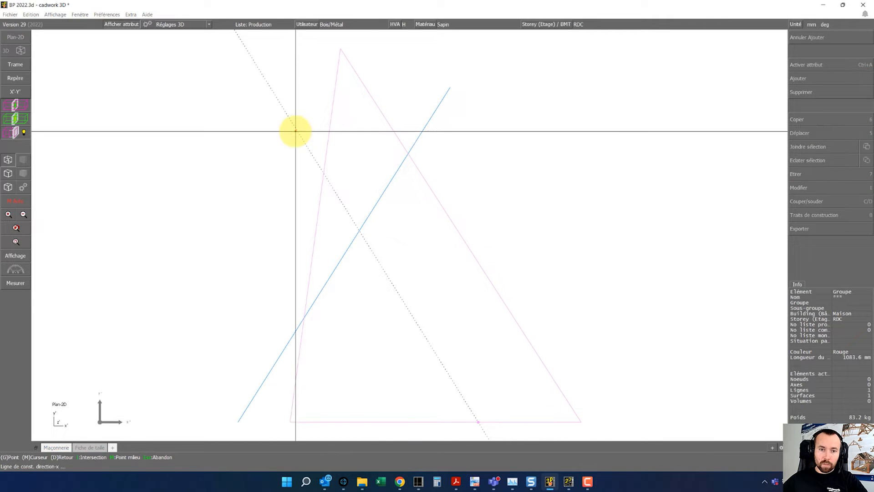
left_click(264, 159)
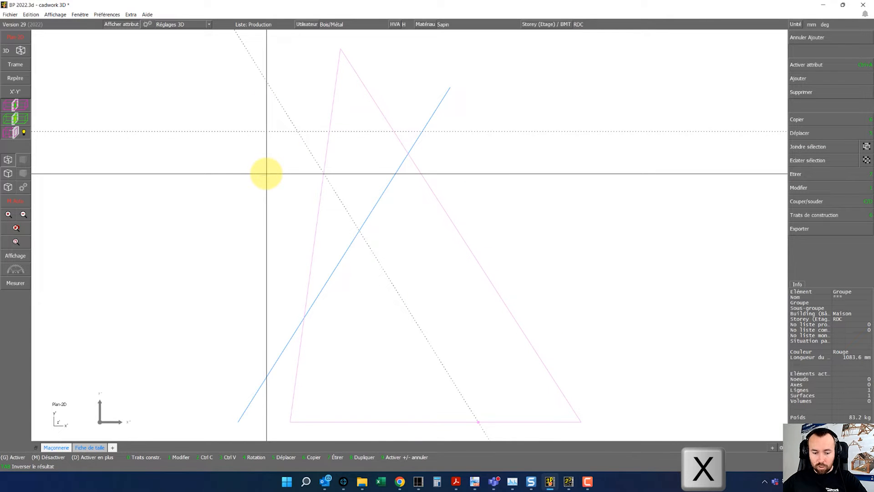
Create a blue Bac acier surface for Versant D with Line + Depth, from the eave point up the slope to the horizontal construction line.
key("f")
left_click(828, 80)
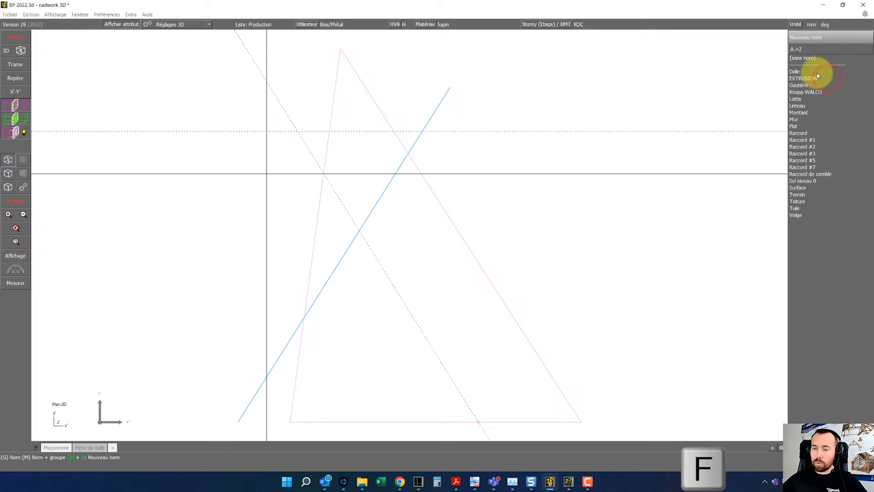
left_click(804, 188)
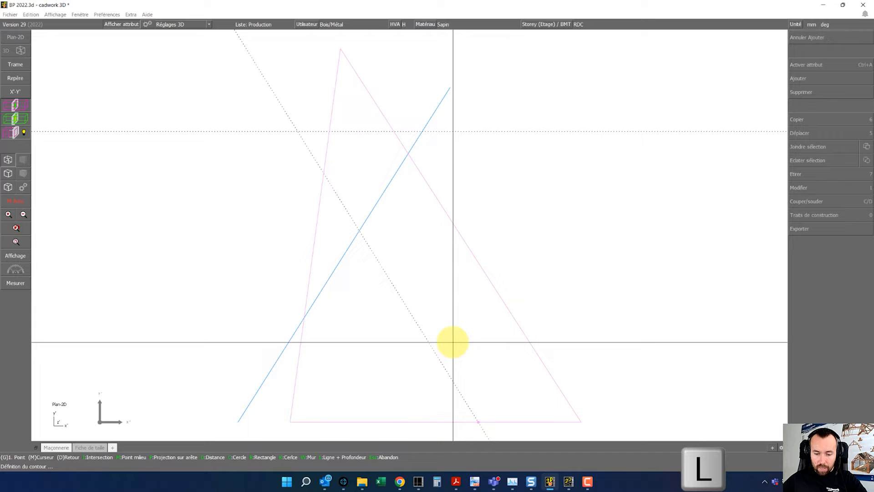
left_click(119, 406)
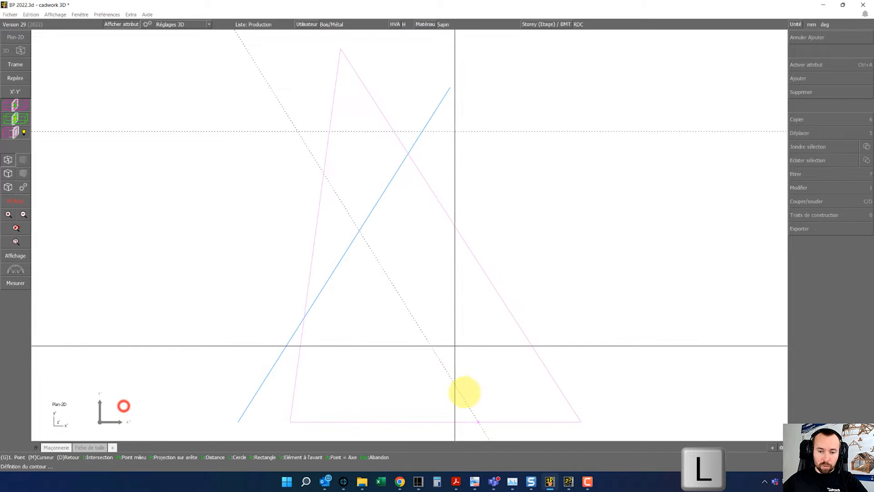
left_click(478, 420)
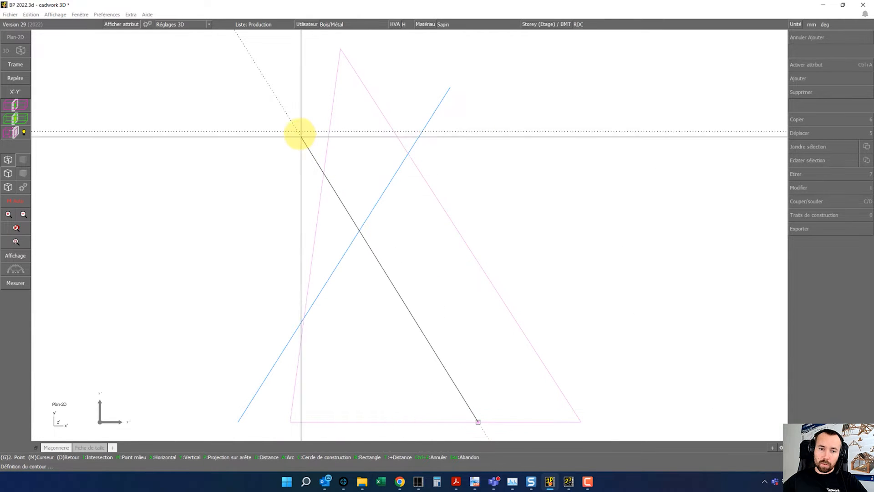
left_click(297, 131)
right_click(233, 120)
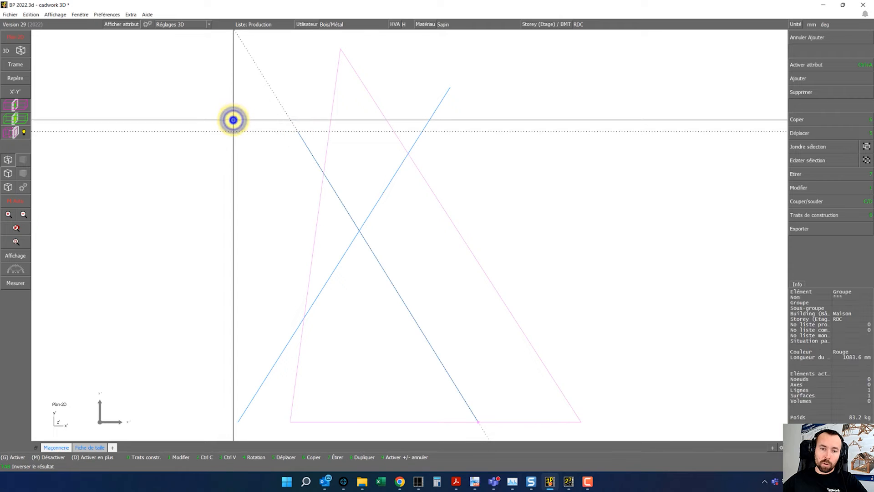
Return to 3D and trim the Versant C surface against the Versant D surface and the adjacent pyramid face.
left_click(200, 109)
left_click(20, 50)
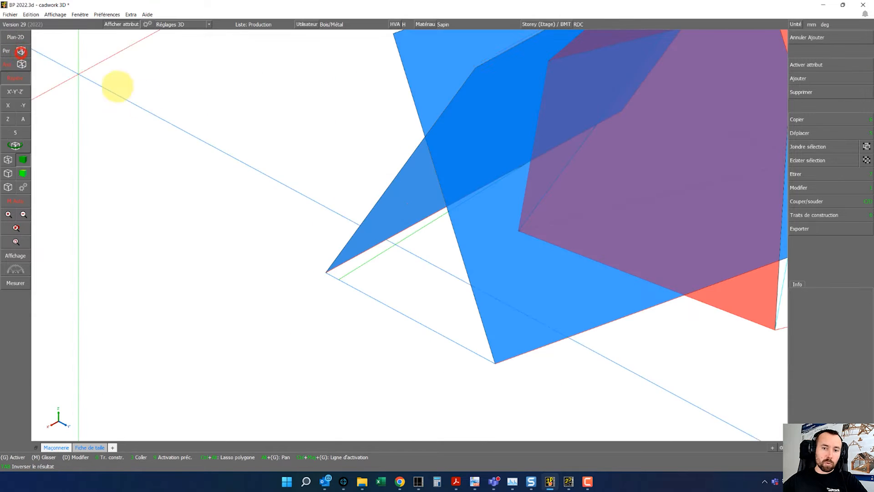
middle_click_drag(401, 196, 408, 296)
left_click(357, 304)
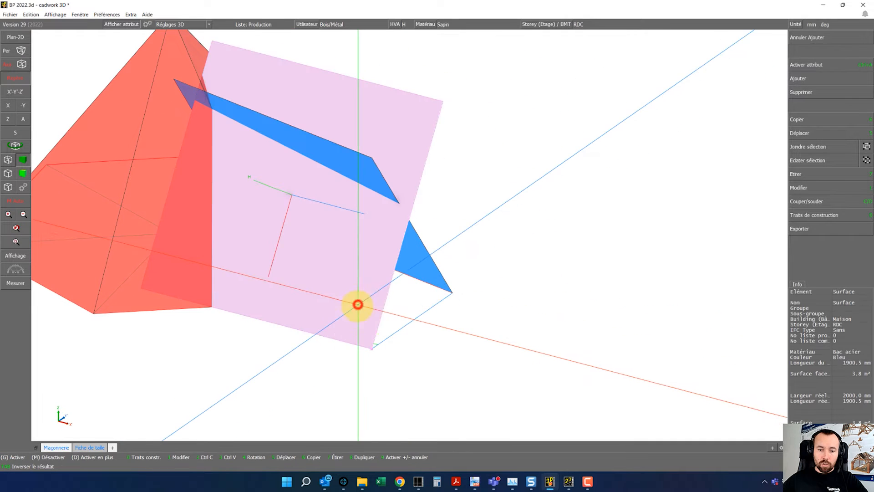
key("c")
left_click(416, 257)
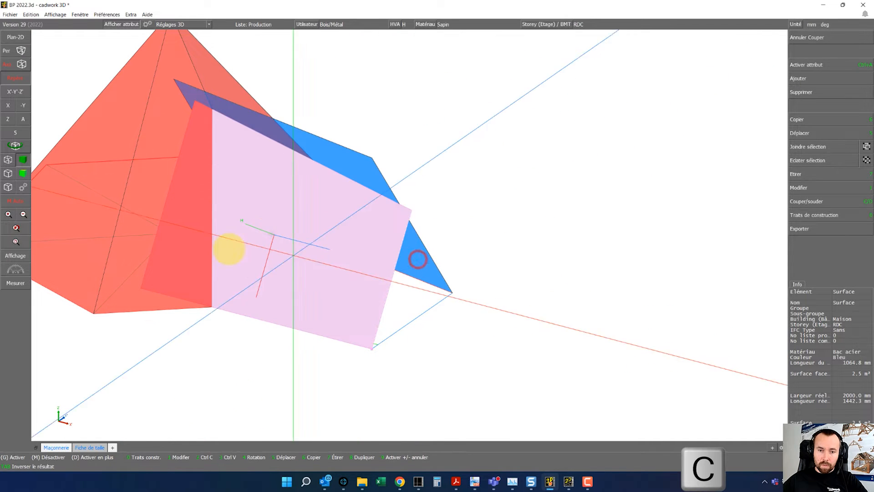
key("c")
left_click(157, 182)
Trim the Versant D surface against the Versant C surface and the adjoining pyramid face.
key("c")
left_click(415, 274)
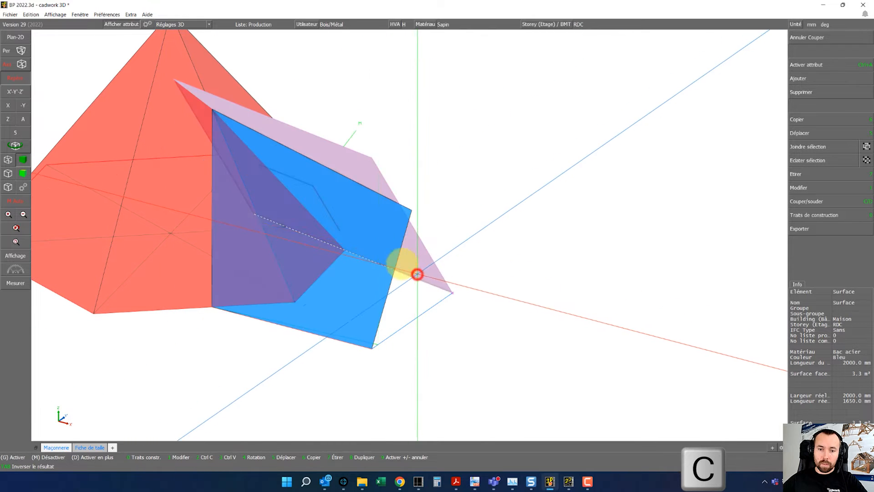
left_click(372, 241)
key("c")
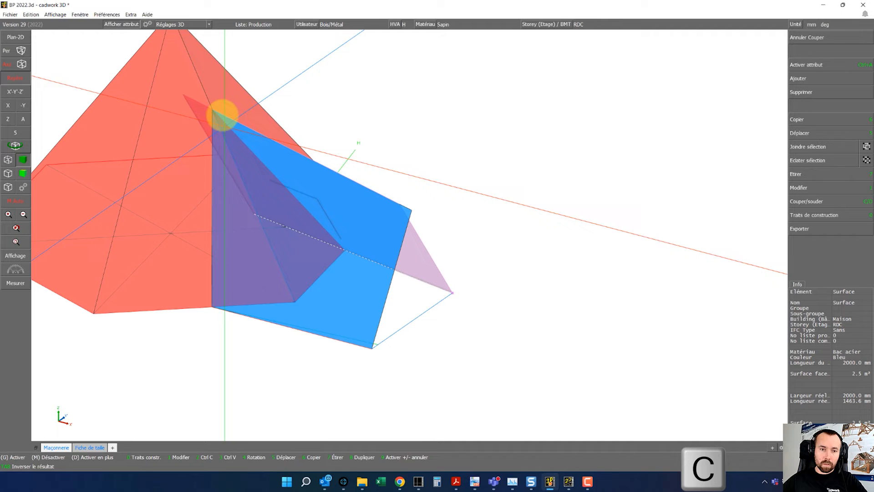
left_click(222, 106)
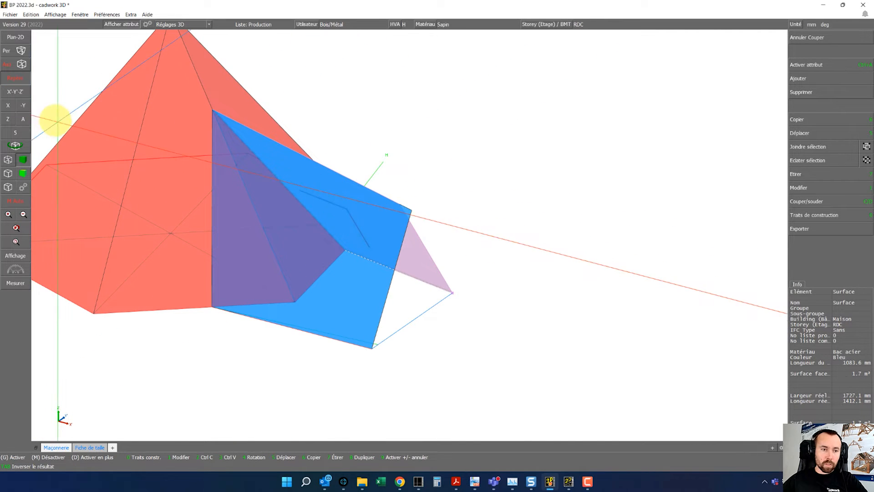
In plan view, stretch the Versant D surface's outer ridge corner to the wing's gable line at the Versant C corner.
left_click(8, 120)
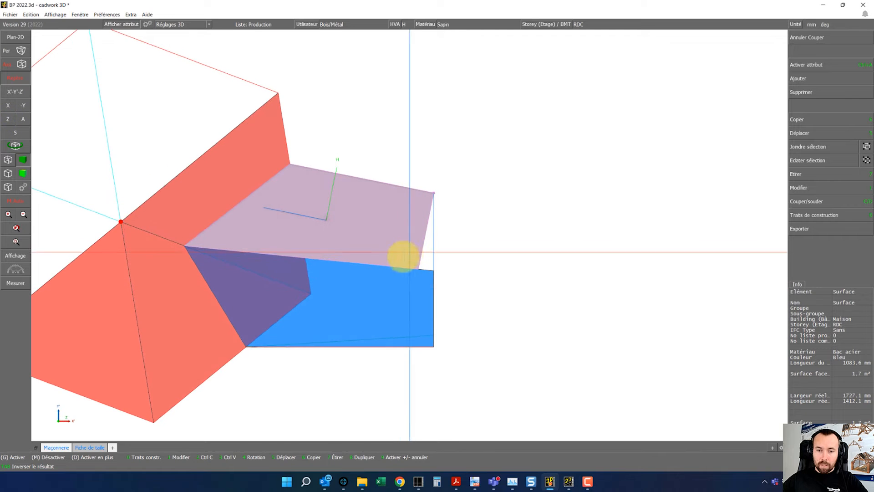
key("7")
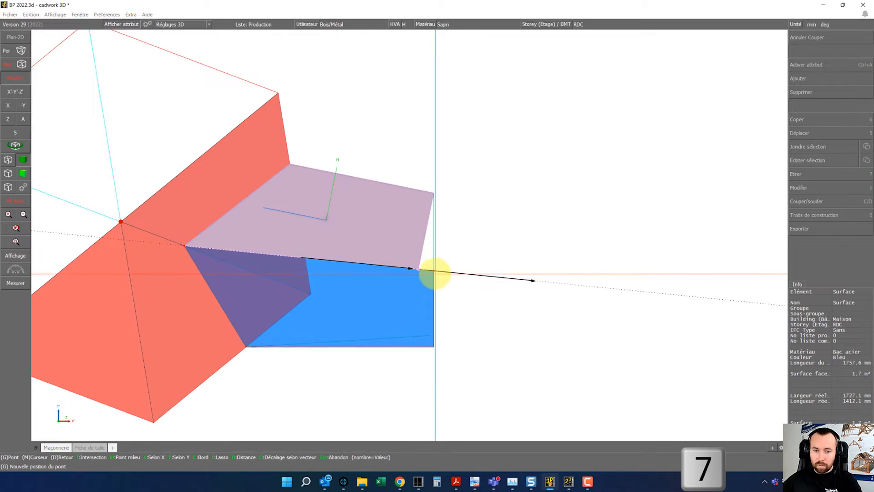
left_click(470, 313)
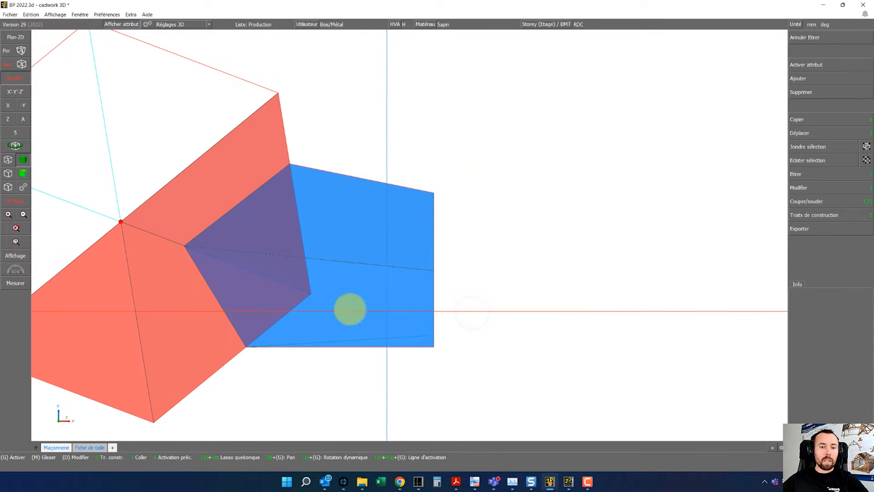
left_click_drag(447, 354, 401, 230, "ctrl")
left_click(486, 368)
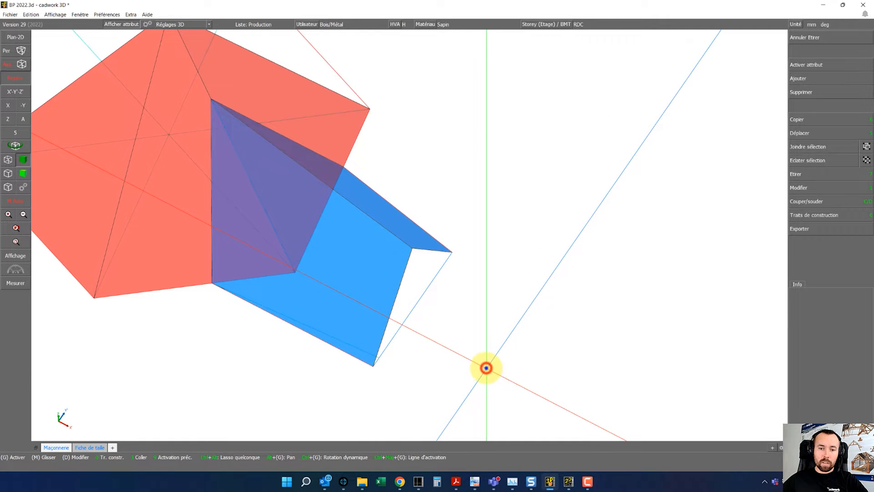
Examine where both wing surfaces meet the pyramid hip and measure the gap between their corners.
left_click(264, 202)
left_click(226, 114)
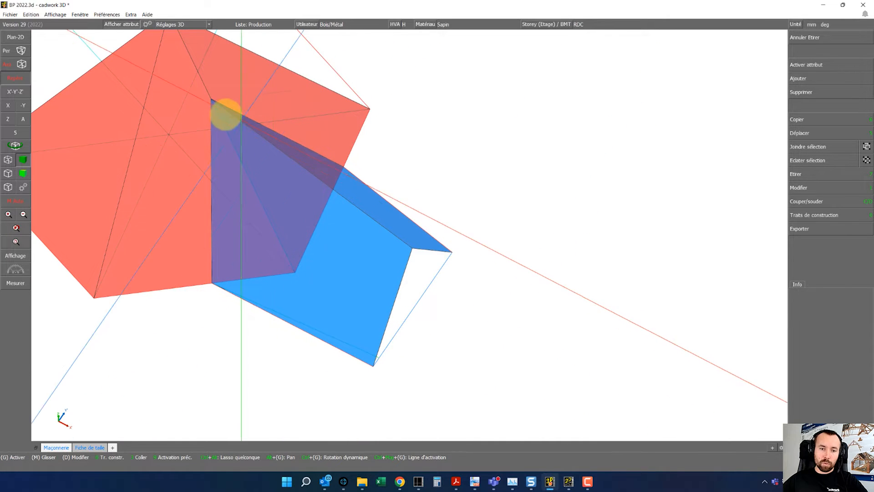
scroll(211, 105, "up", 5)
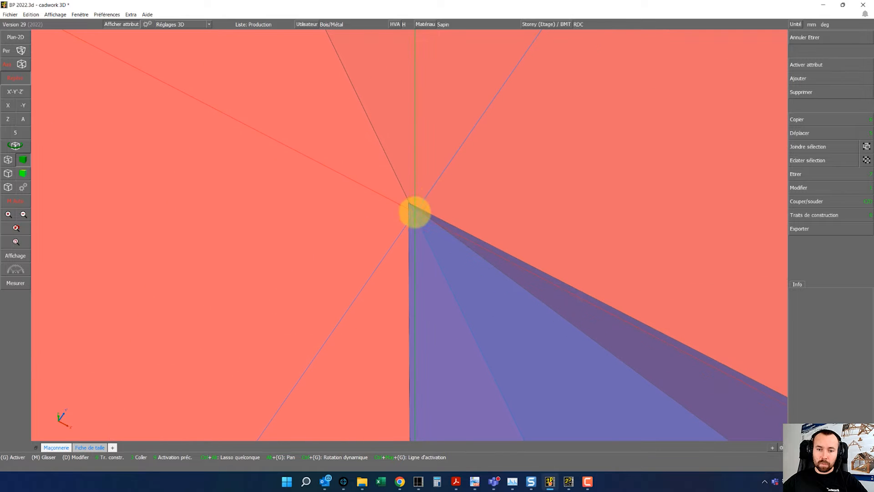
scroll(417, 229, "up", 3)
mouse_move(406, 233)
left_mouse_down("ctrl")
mouse_move(394, 235)
mouse_move(414, 235)
mouse_move(402, 143)
mouse_move(410, 236)
mouse_move(433, 236)
mouse_move(383, 235)
mouse_move(458, 242)
mouse_move(408, 235)
left_mouse_up("ctrl")
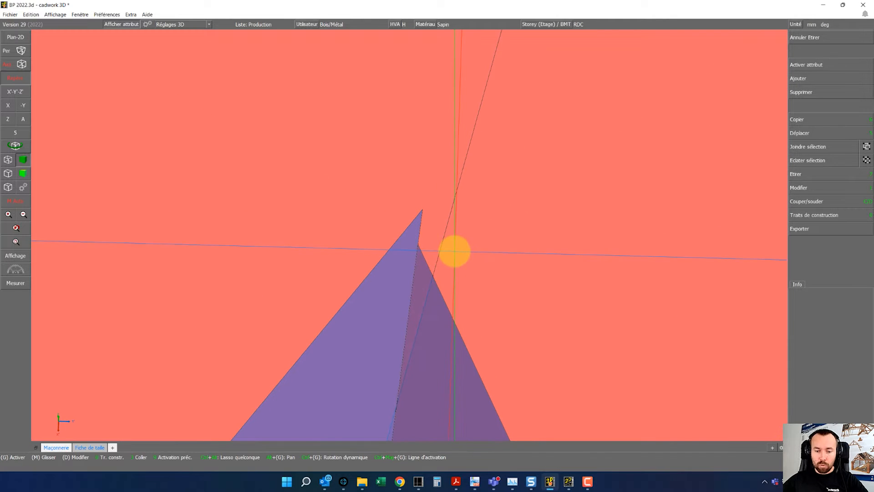
key("o")
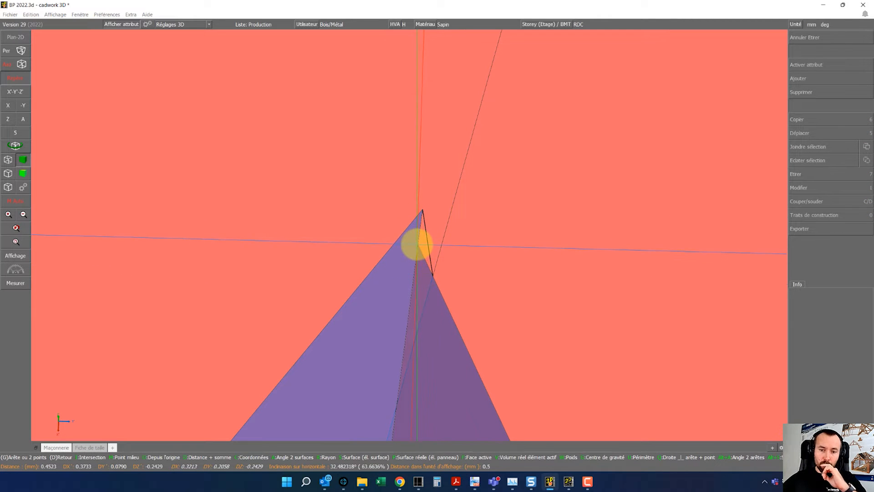
left_click(433, 275)
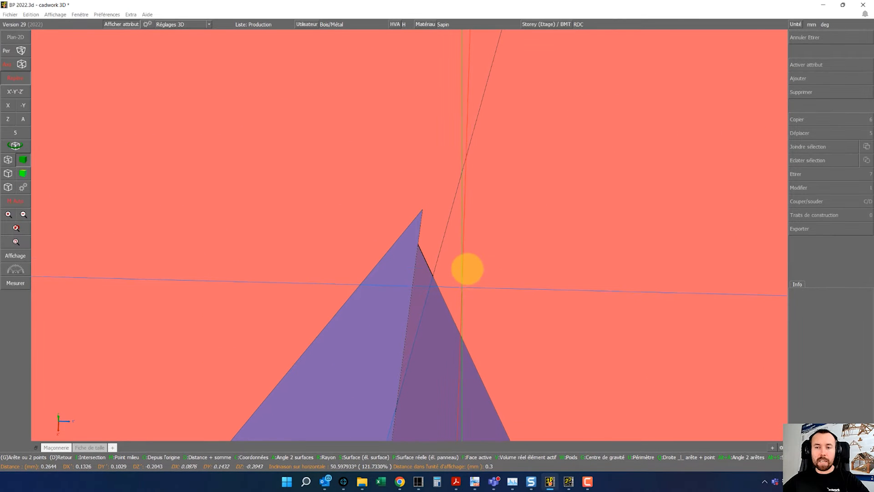
scroll(457, 280, "down", 3)
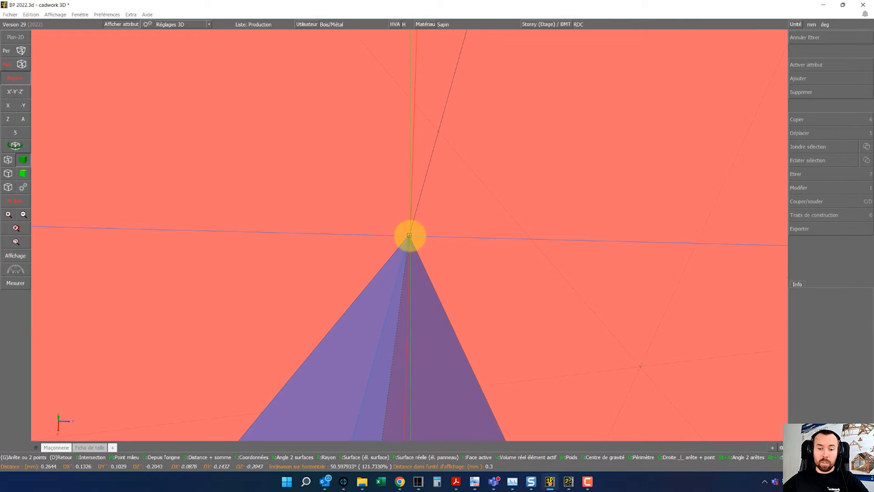
scroll(409, 236, "down", 5)
right_click(540, 375)
left_click_drag(419, 357, 410, 235, "ctrl")
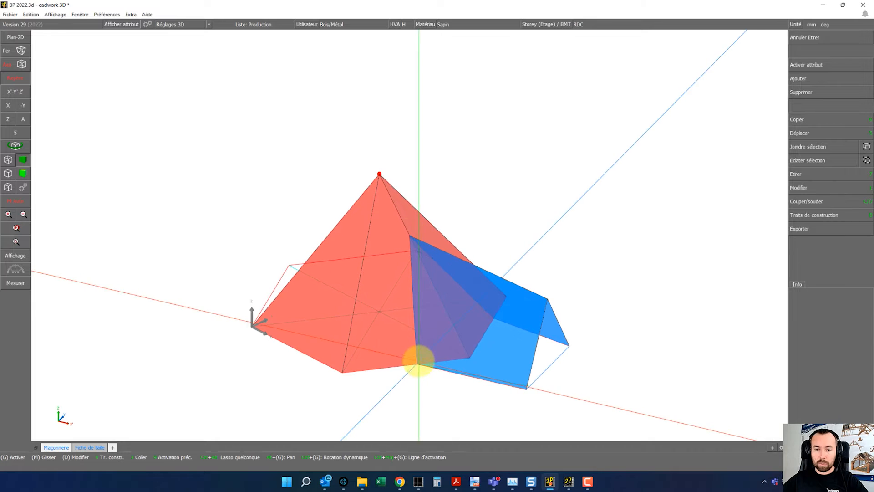
Measure the height difference between the wing ridge's meeting point on the pyramid hip and Versant C's outer eave corner.
left_click(562, 263)
scroll(434, 246, "up", 5)
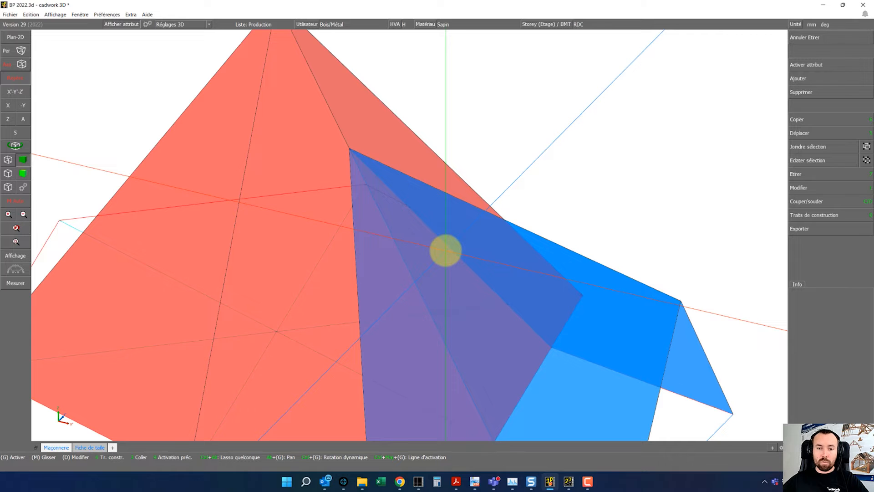
left_click(356, 151)
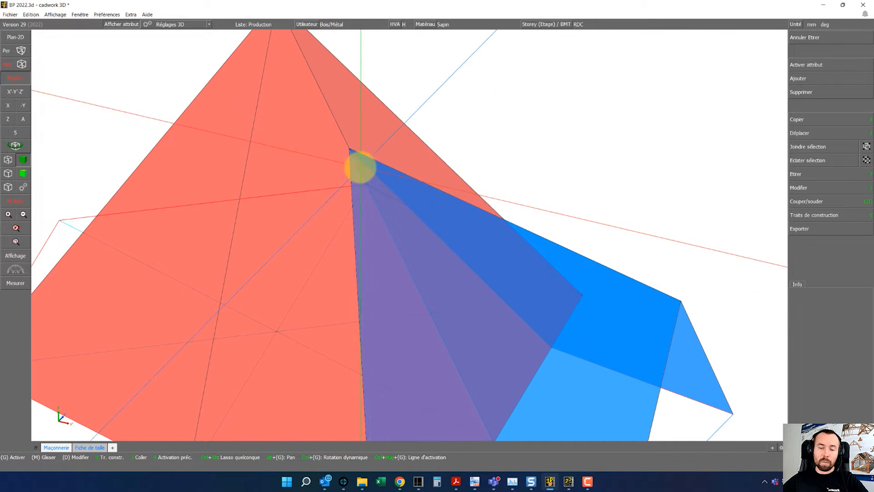
key("o")
left_click(350, 148)
scroll(410, 234, "down", 5)
left_click(447, 282)
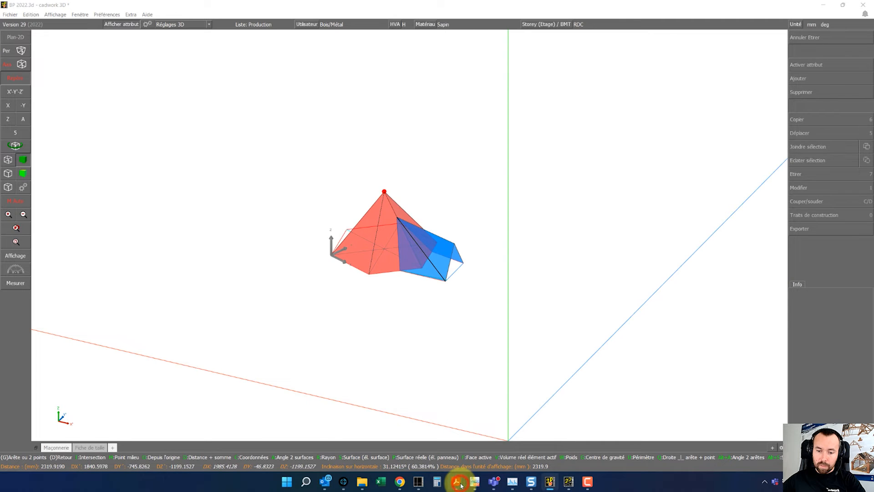
Switch to the exam PDF in Acrobat Reader and check the ridge levels on the "Emplacement du lien de faîtage" drawing on page 10.
mouse_move(455, 481)
left_click(502, 452)
scroll(430, 300, "down", 20)
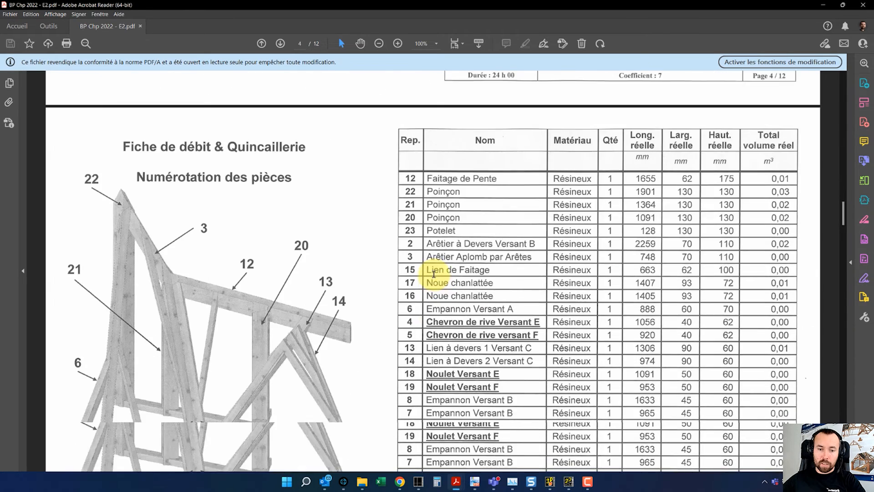
scroll(432, 264, "down", 20)
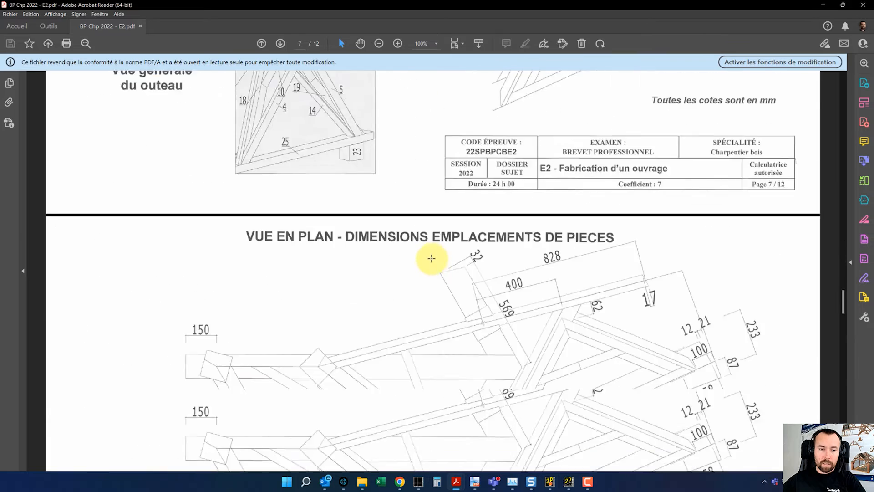
scroll(431, 258, "down", 20)
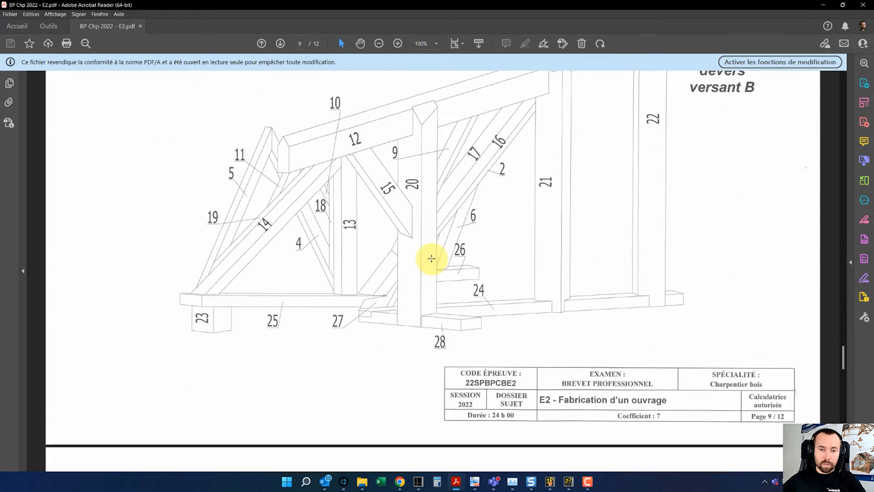
scroll(431, 258, "down", 1)
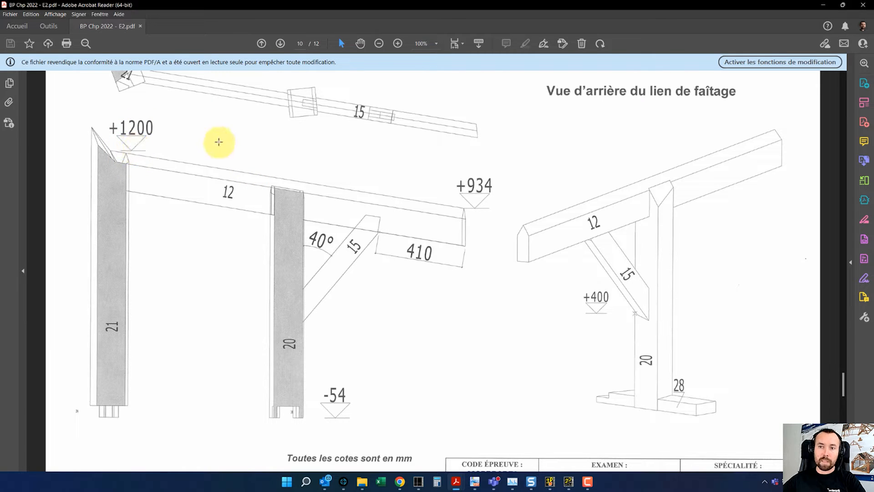
scroll(336, 205, "up", 4)
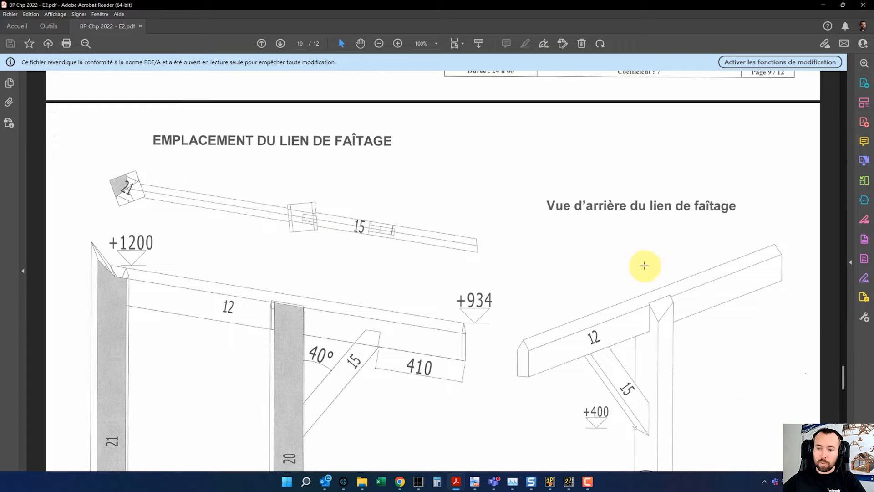
left_click_drag(843, 389, 839, 190)
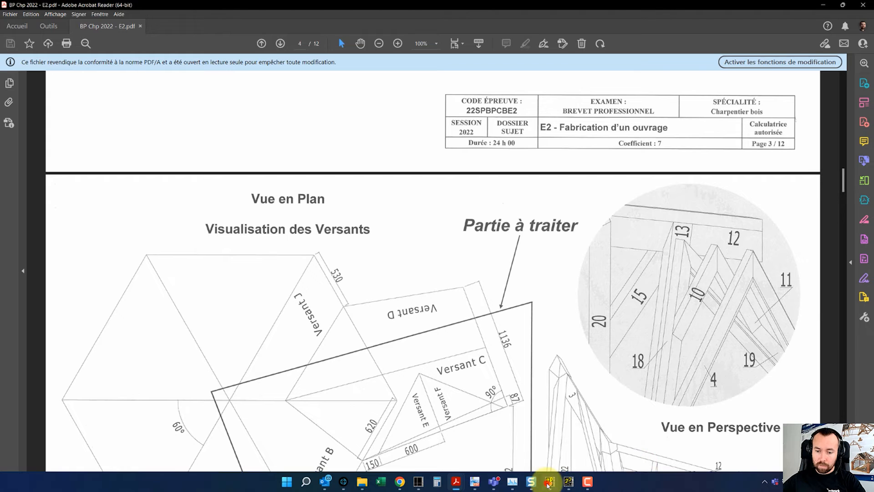
Switch back to cadwork and delete the Versant C and Versant D surfaces.
left_click(550, 482)
left_click(506, 222)
scroll(431, 245, "up", 4)
mouse_move(437, 255)
left_mouse_down("ctrl")
mouse_move(401, 235)
mouse_move(436, 252)
left_mouse_up("ctrl")
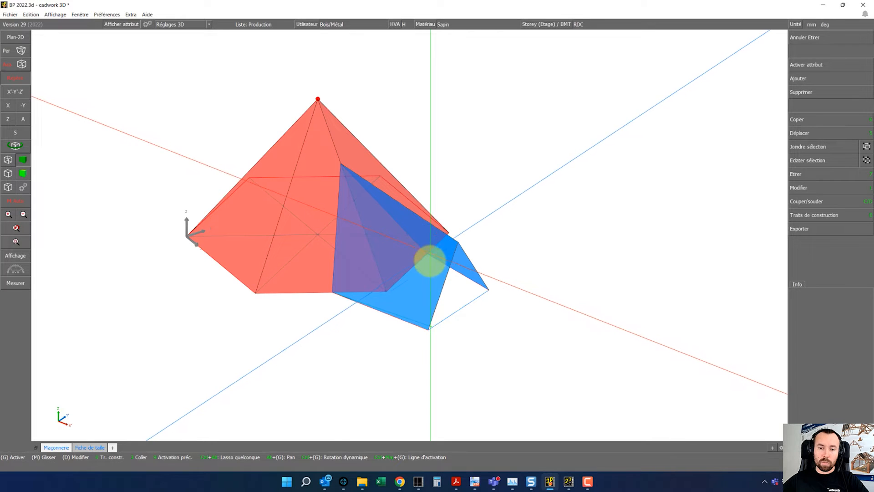
left_click_drag(422, 275, 408, 233, "ctrl")
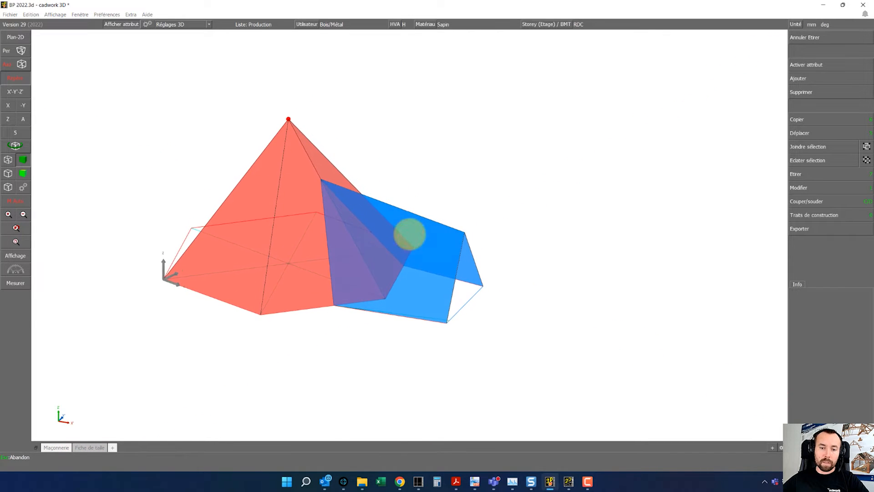
scroll(373, 257, "up", 2)
left_click(476, 248)
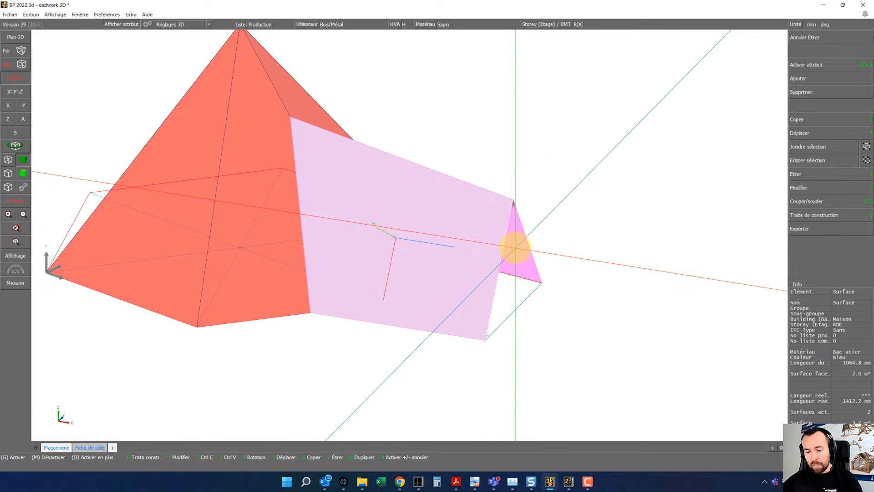
key("Delete")
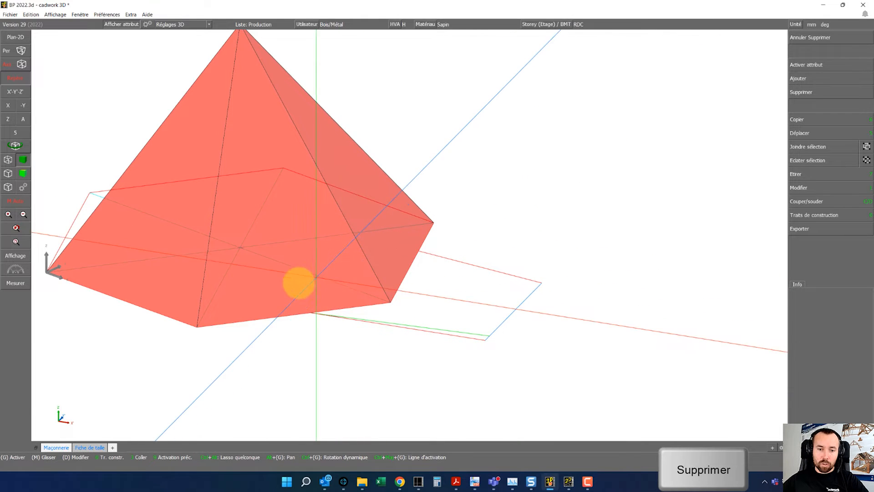
Open a work plane perpendicular to Y at Versant C's inner eave point and add a parallel construction line 1200 mm above the eave line.
left_click(289, 290)
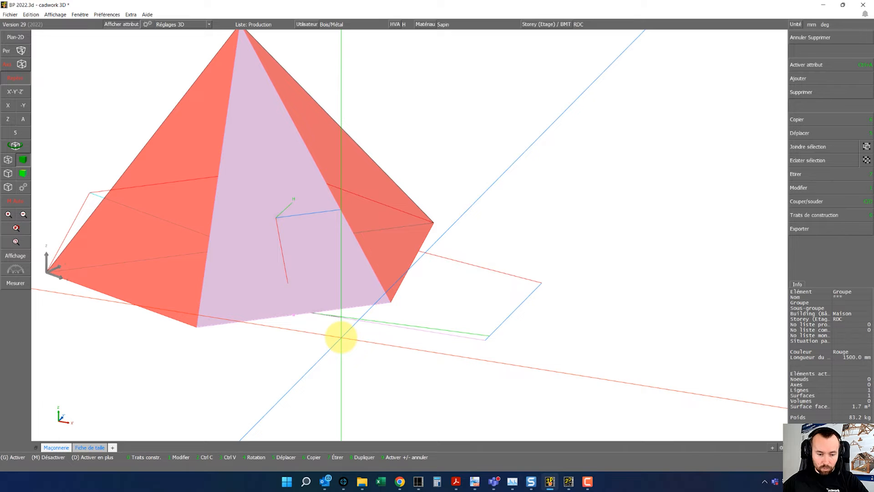
key("alt+y")
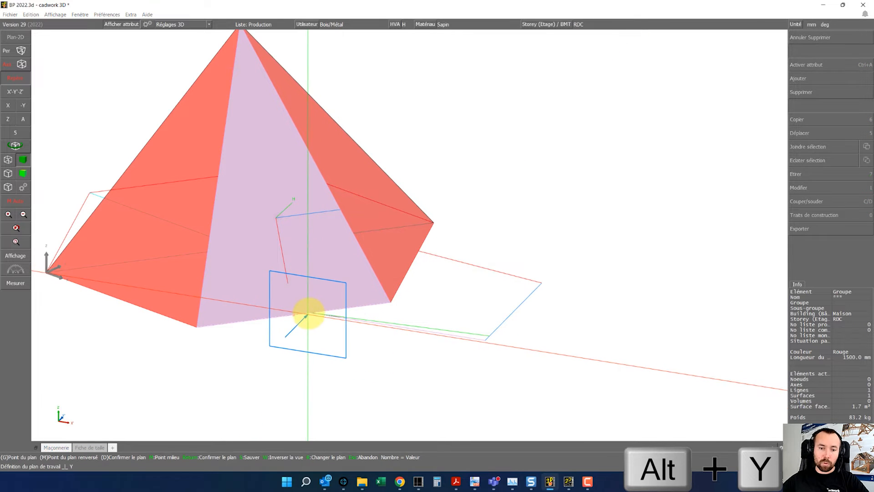
left_click(307, 314)
left_click(537, 240)
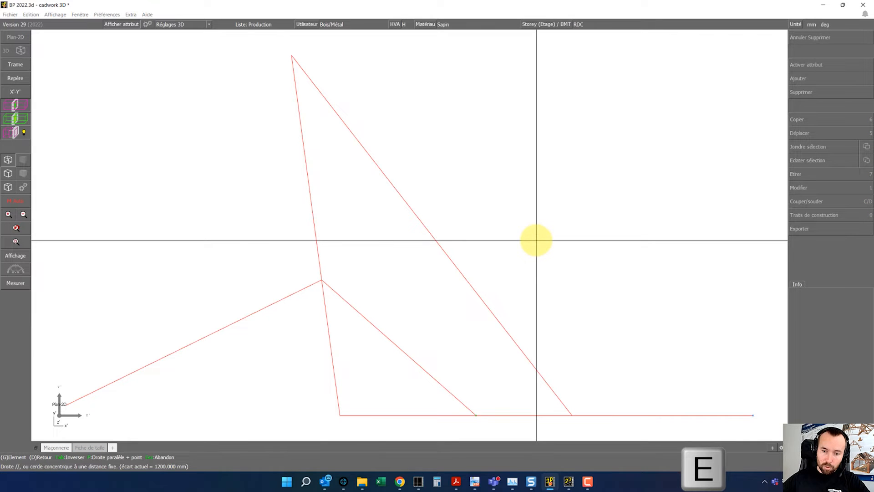
left_click(517, 413)
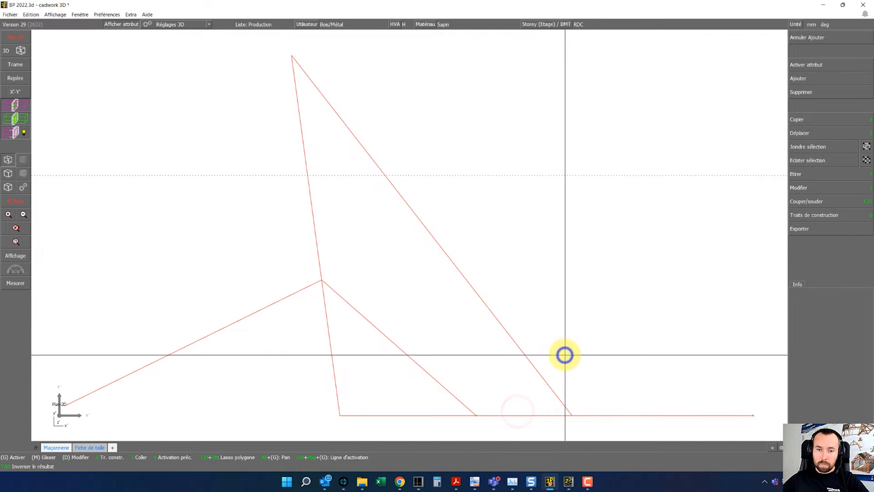
Split the pyramid's front face along the horizontal construction line at the 1200 mm ridge level and return to the 3D view.
left_click(500, 364)
key("d")
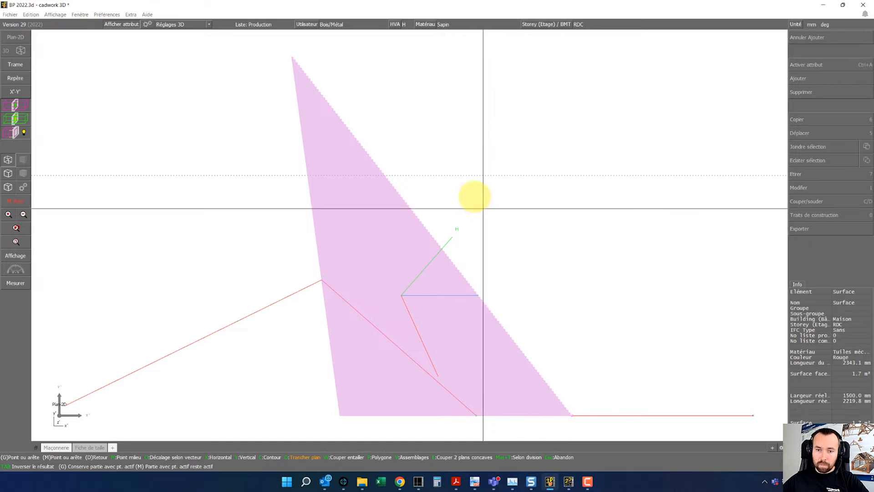
left_click(465, 176)
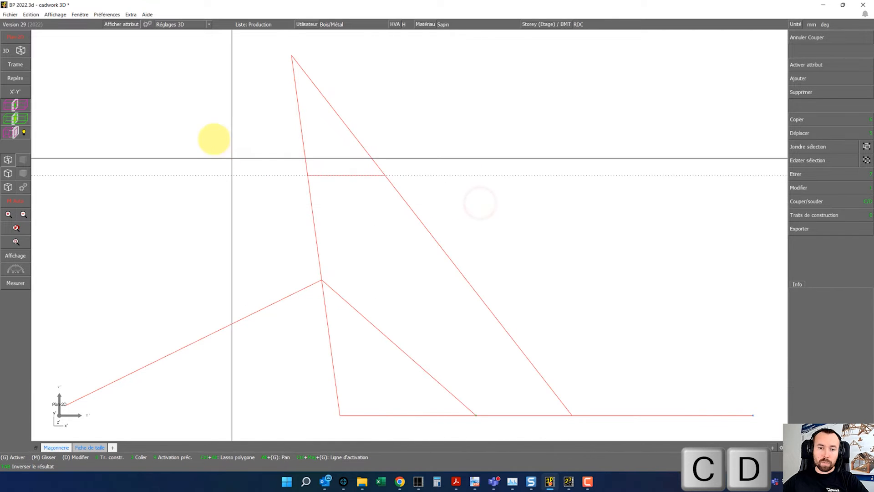
left_click(15, 50)
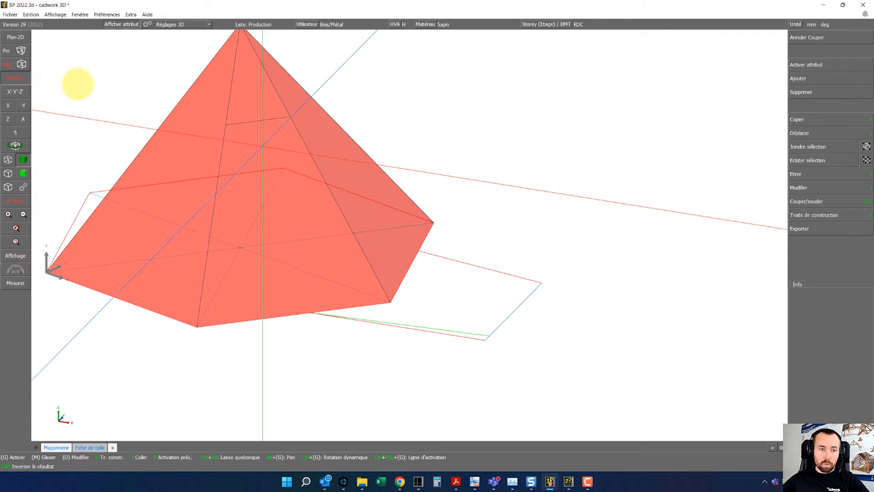
Define a three-point work plane through the split line's end on the pyramid hip and both ends of the wing's front eave line.
left_click(18, 37)
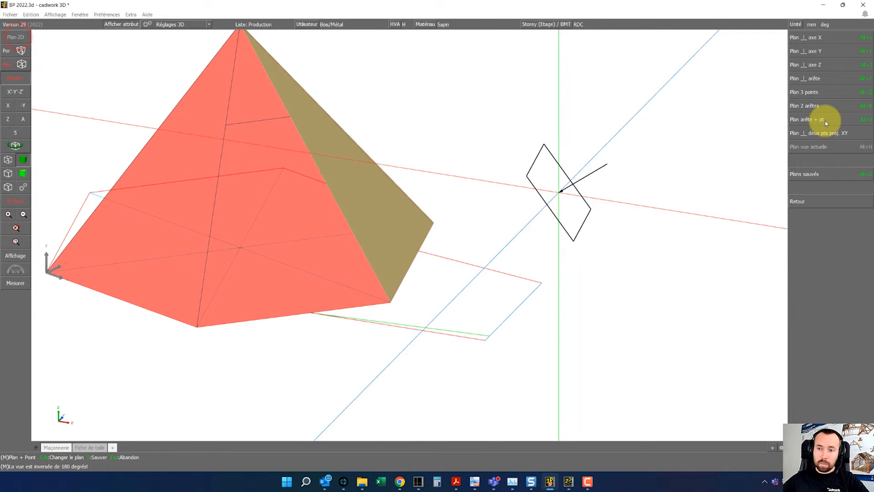
left_click(839, 93)
left_click(802, 54)
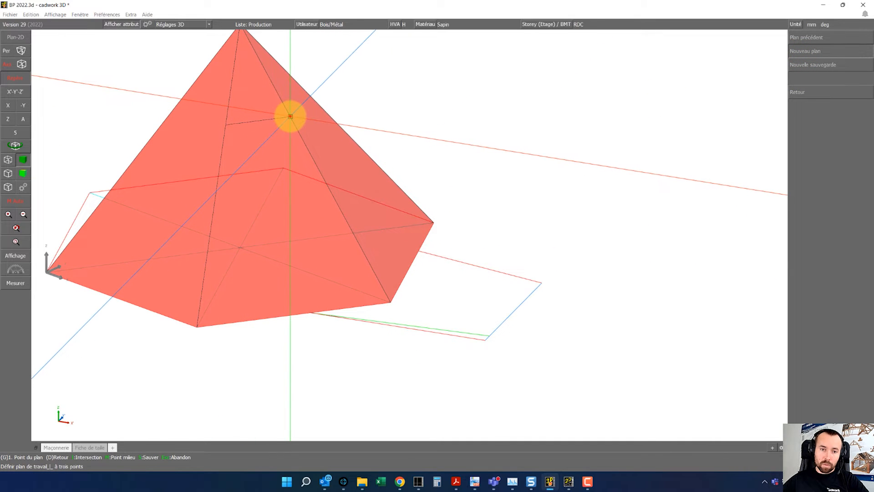
left_click(290, 117)
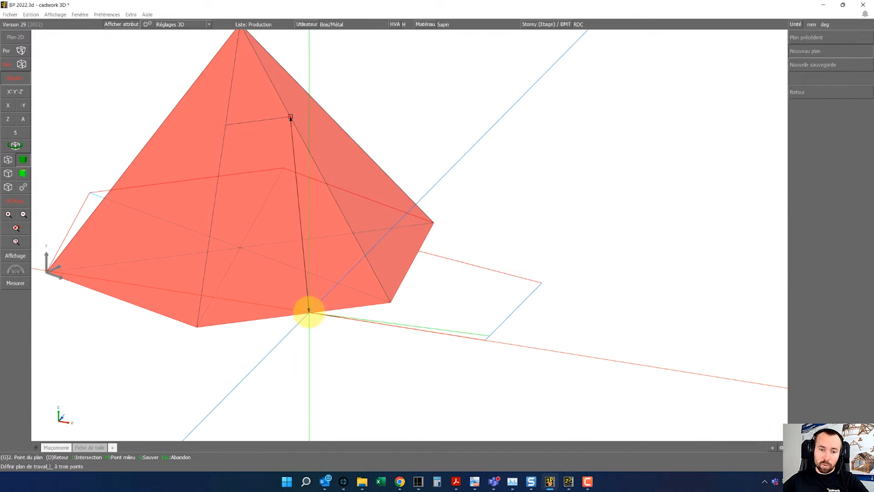
left_click(310, 313)
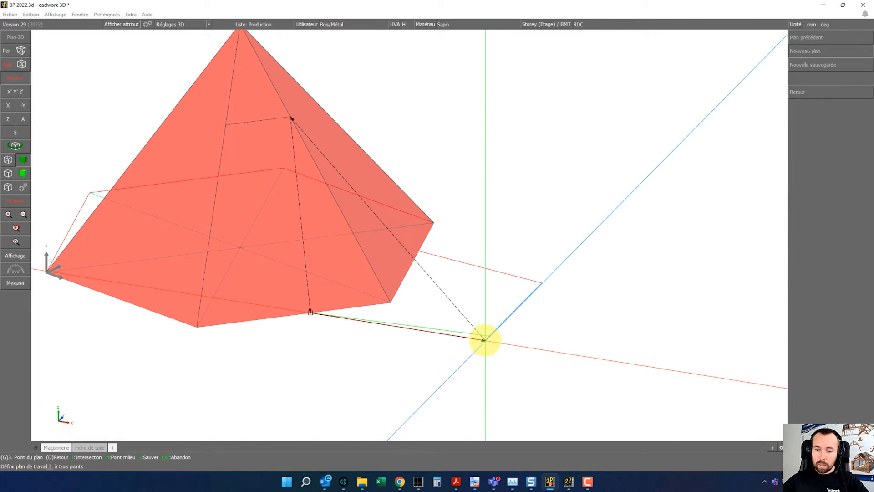
left_click(485, 340)
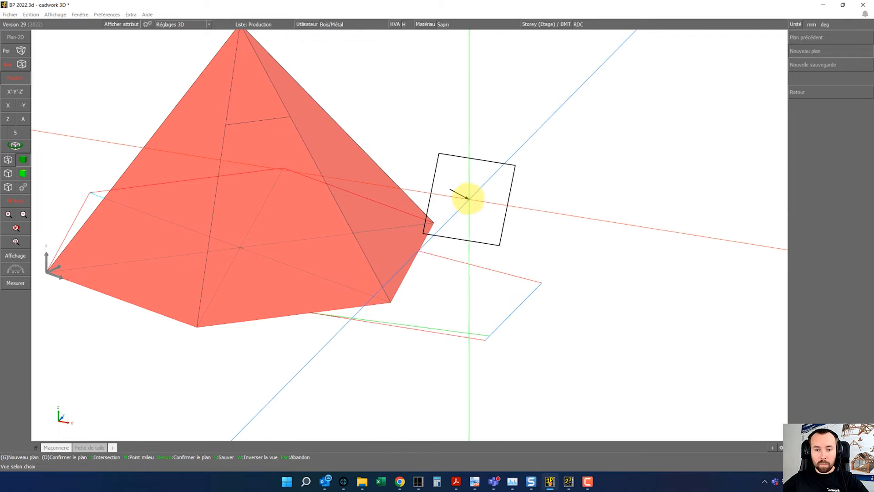
right_click(469, 196)
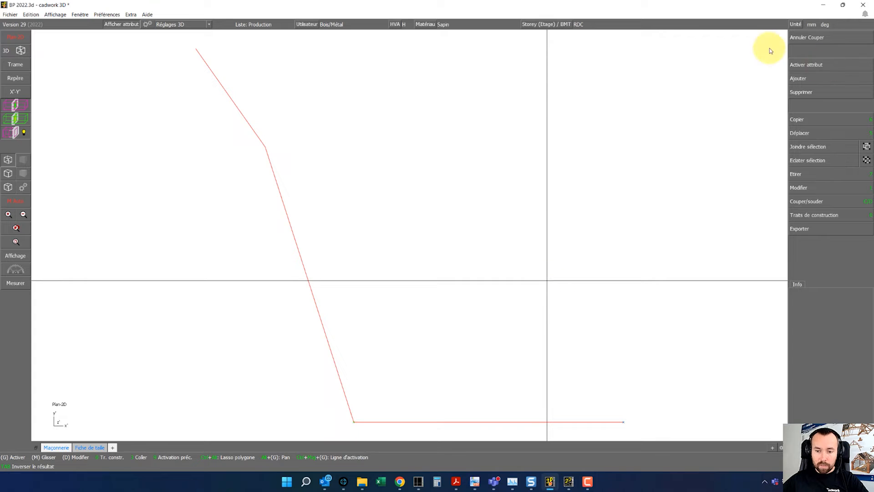
Create an oversized rectangular surface named Surface, about 2350 by 1680 mm, for the front wing slope on this plane and return to 3D.
key("f")
left_click(818, 80)
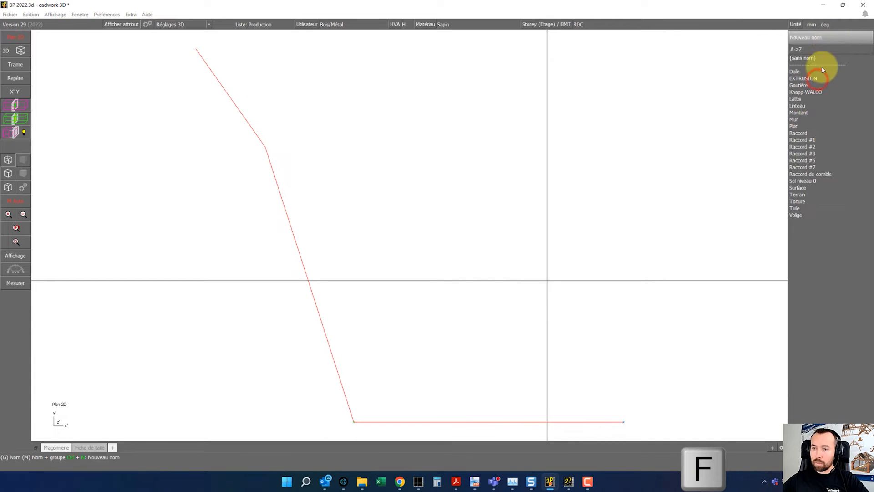
left_click(804, 190)
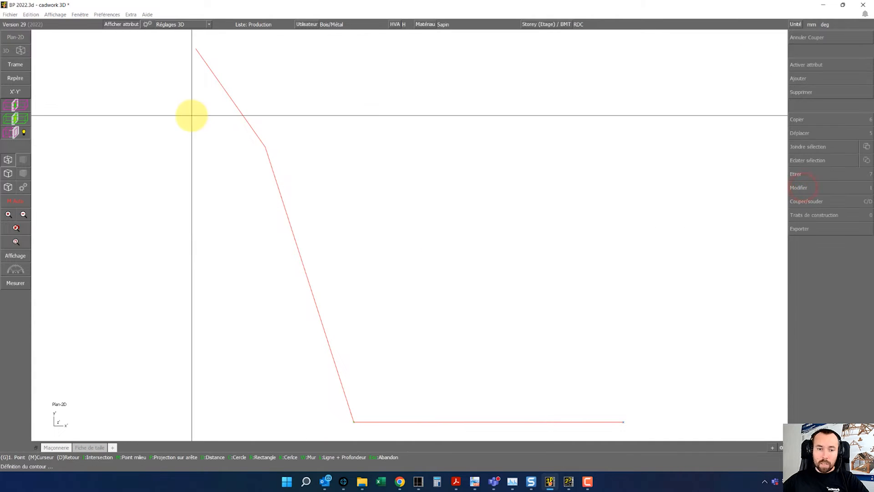
key("r")
left_click(204, 107)
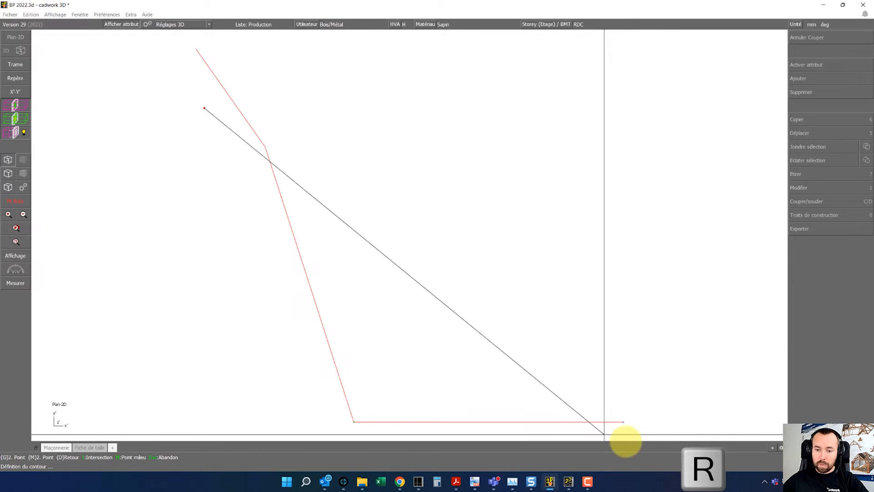
left_click(662, 436)
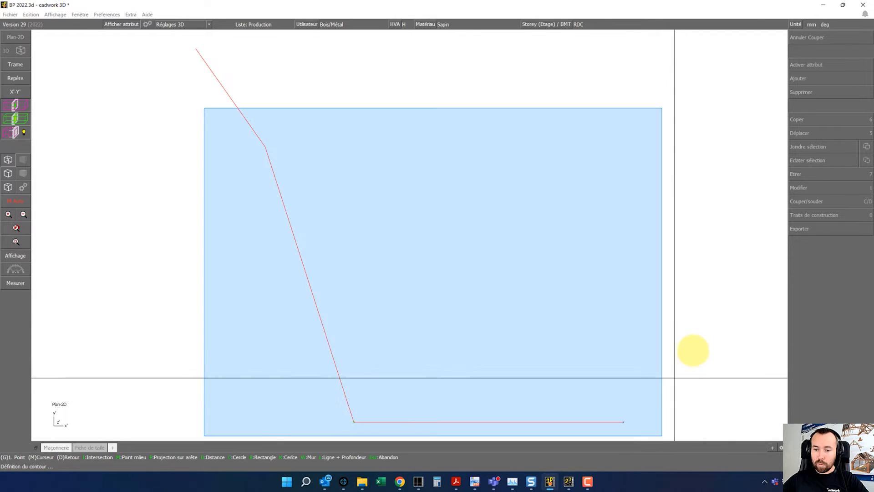
left_click(13, 50)
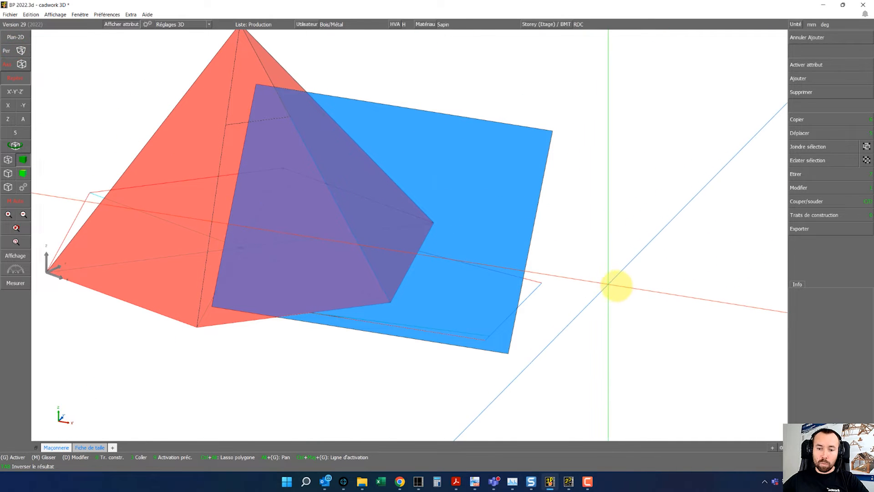
Hide the front slope's surface and define a three-point work plane through the same hip point and both ends of the rear eave line.
right_click_drag(621, 287, 409, 236)
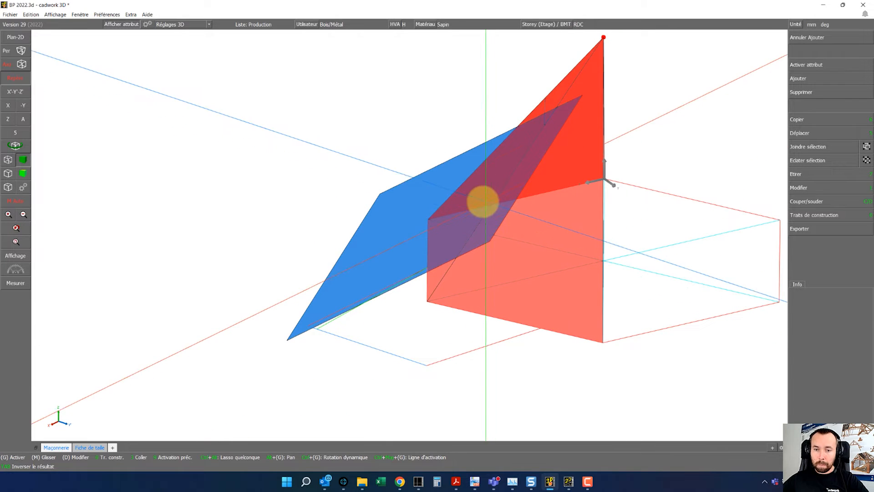
left_click(423, 194)
key("Delete")
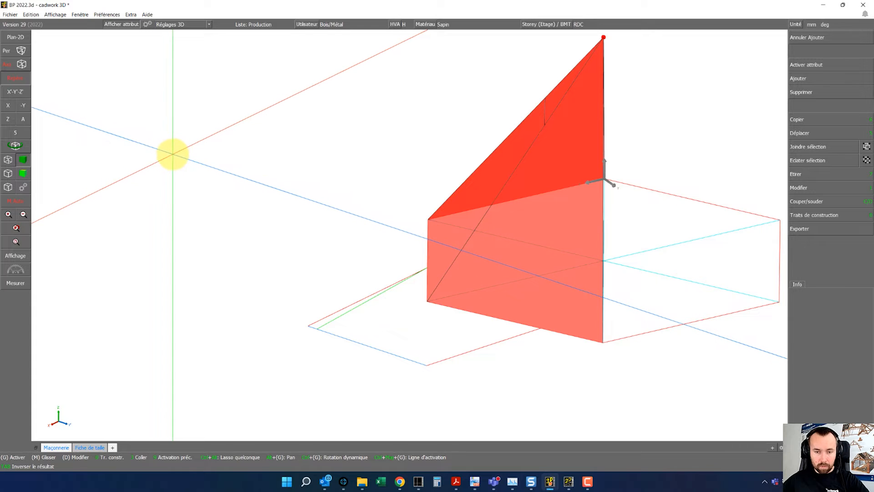
key("p")
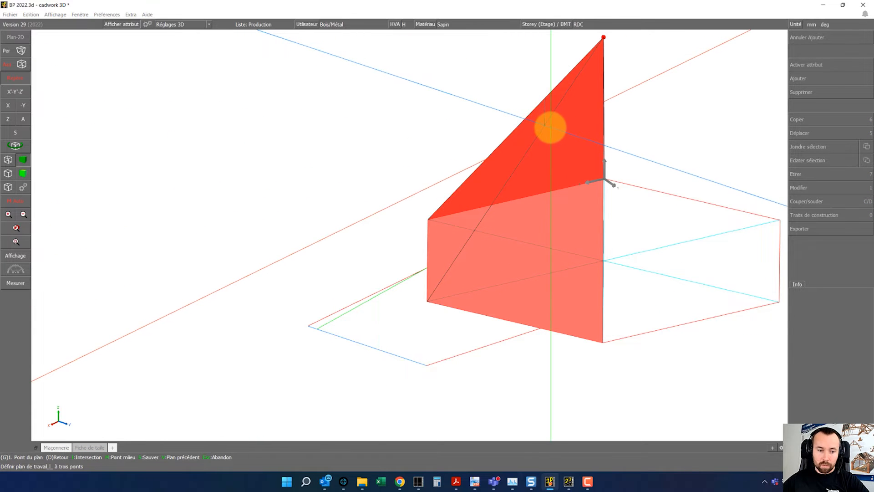
left_click(544, 127)
key("alt+q")
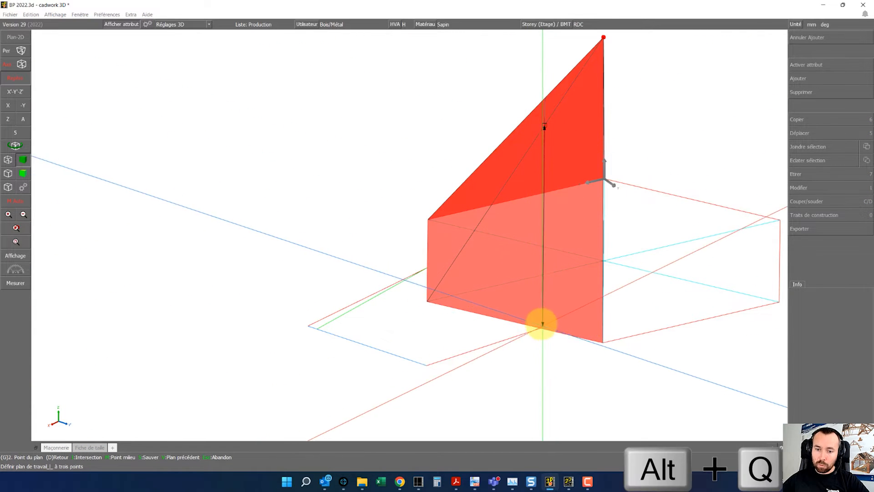
left_click(540, 327)
left_click(427, 364)
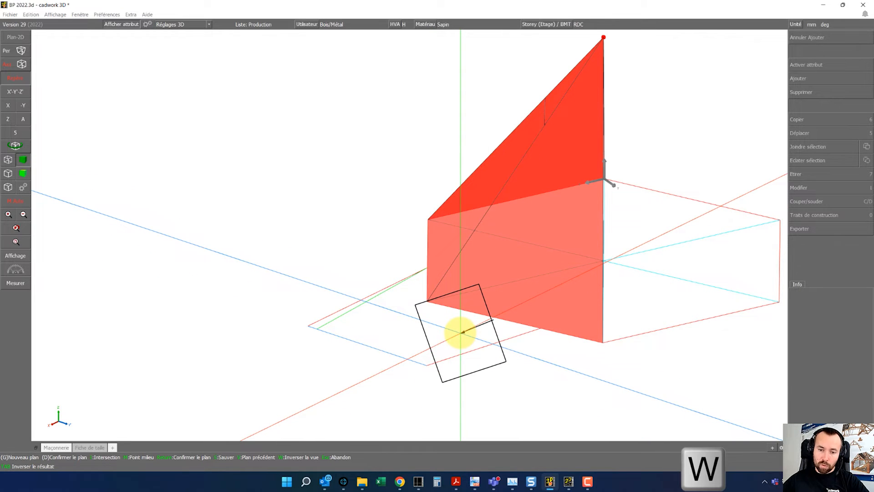
right_click(460, 333)
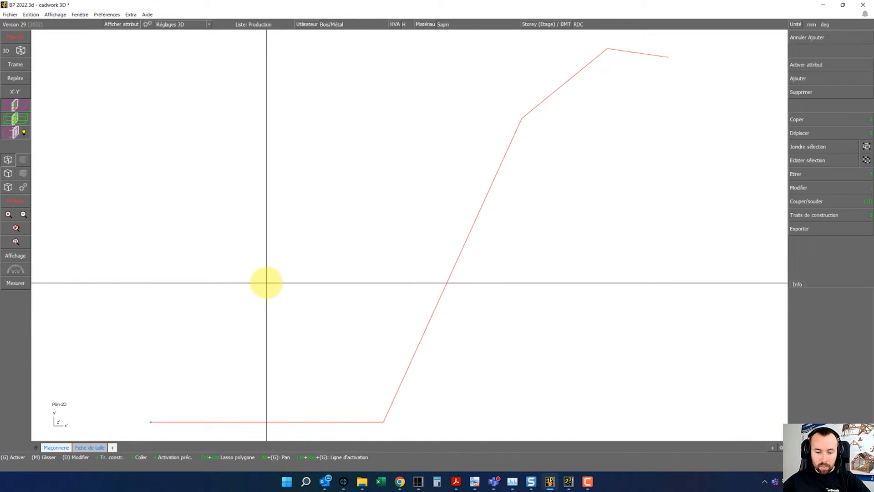
Create an oversized rectangular surface named Surface for the rear wing slope on this plane and return to 3D.
left_click(826, 65)
left_click(825, 80)
key("f")
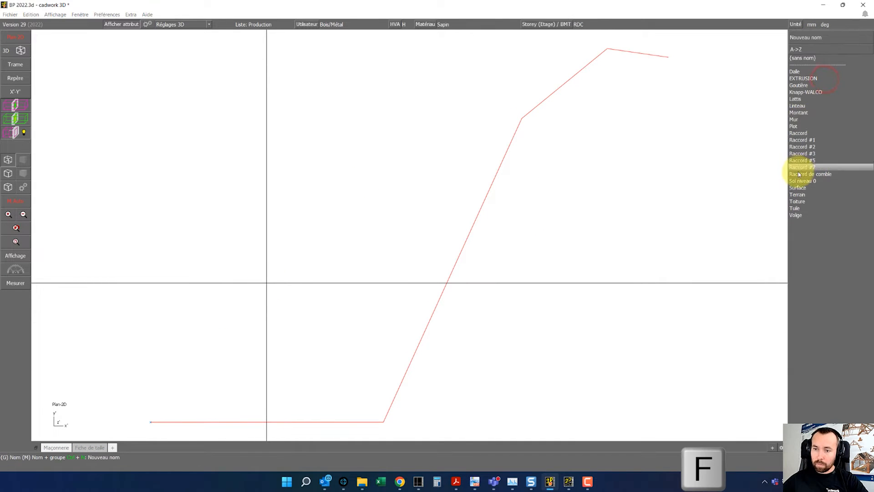
left_click(801, 188)
key("r")
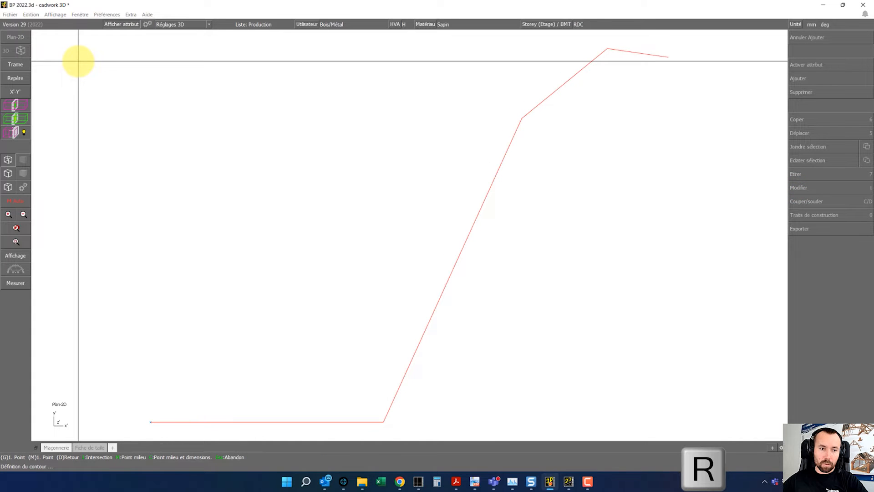
left_click(100, 60)
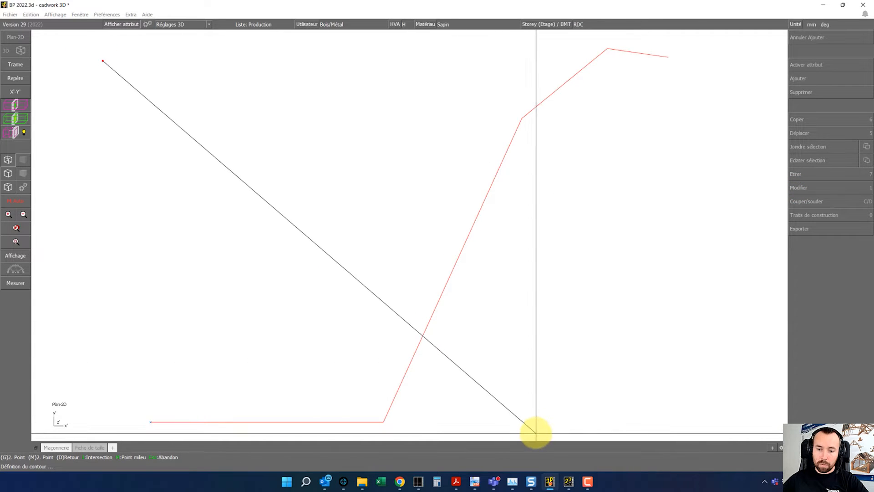
key("r")
left_click(565, 345)
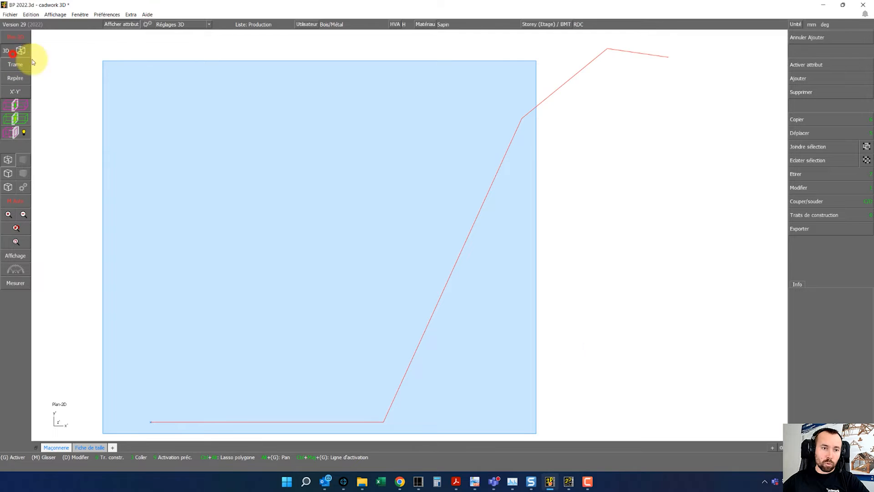
left_click(21, 51)
left_click_drag(377, 280, 409, 235, "ctrl")
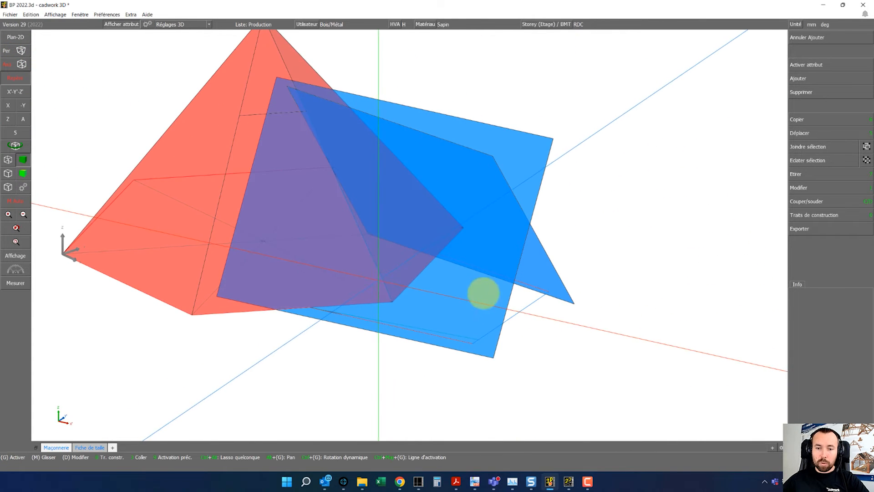
Trim the front wing slope at the ridge against the rear slope and at the valley against the pyramid's front face.
left_click(490, 289)
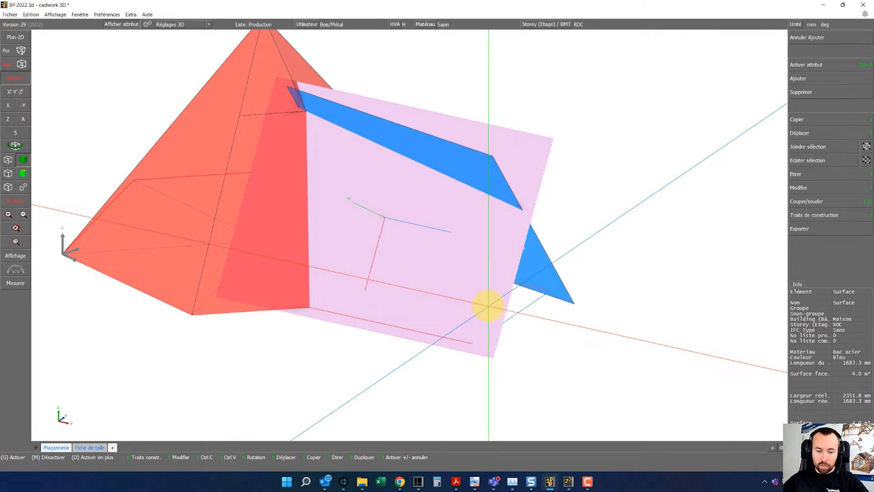
left_click(534, 267)
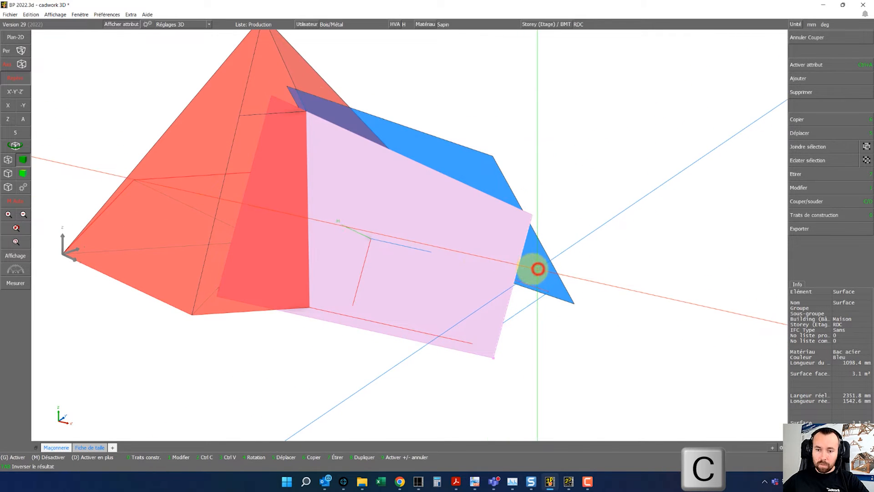
left_click(240, 172)
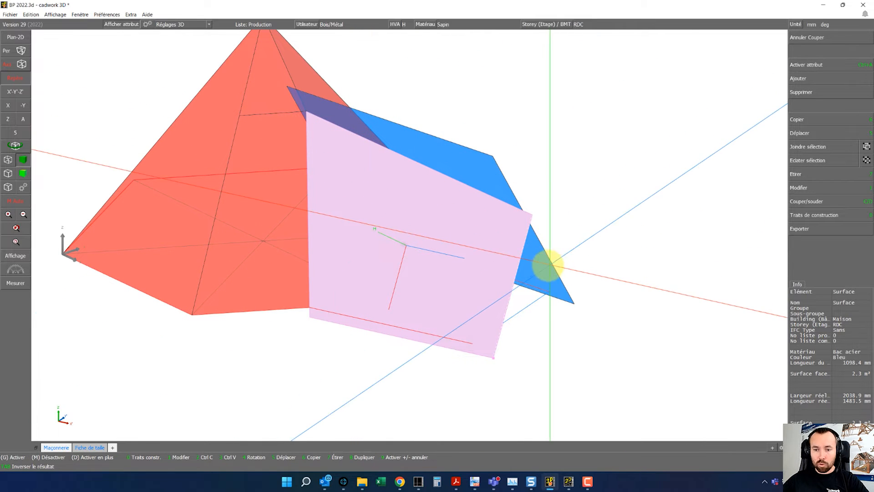
Trim the rear wing slope at the ridge against the front slope and at the valley against the pyramid's adjoining side face.
left_click(541, 269)
left_click(478, 245)
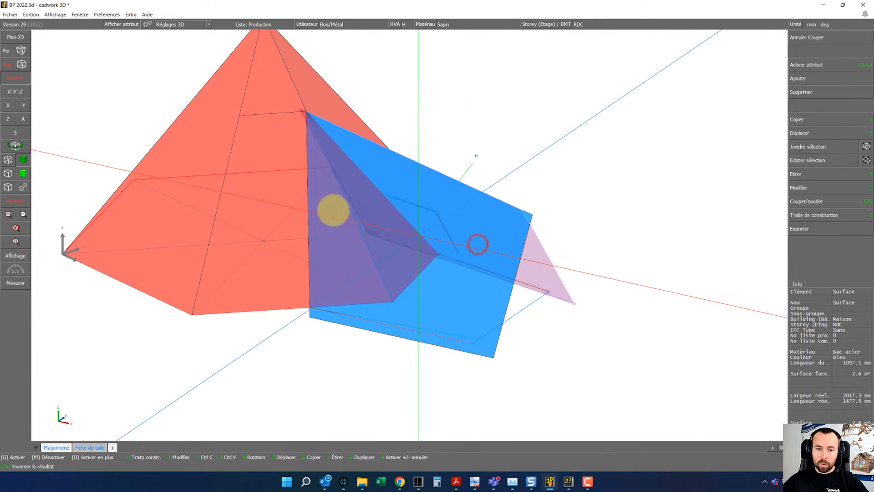
left_click(321, 103)
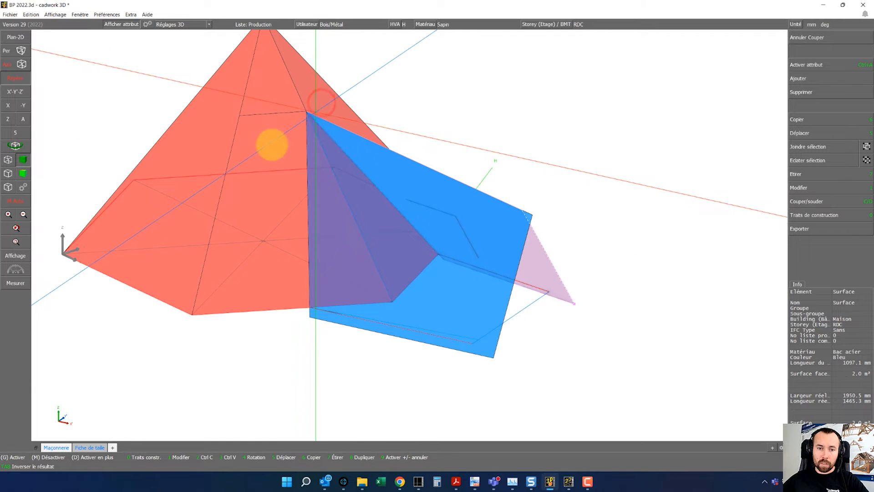
Cut the pyramid's front face along the front wing slope and its side face along the rear slope, removing the parts beneath the wing.
left_click(255, 154)
key("c")
left_click(394, 237)
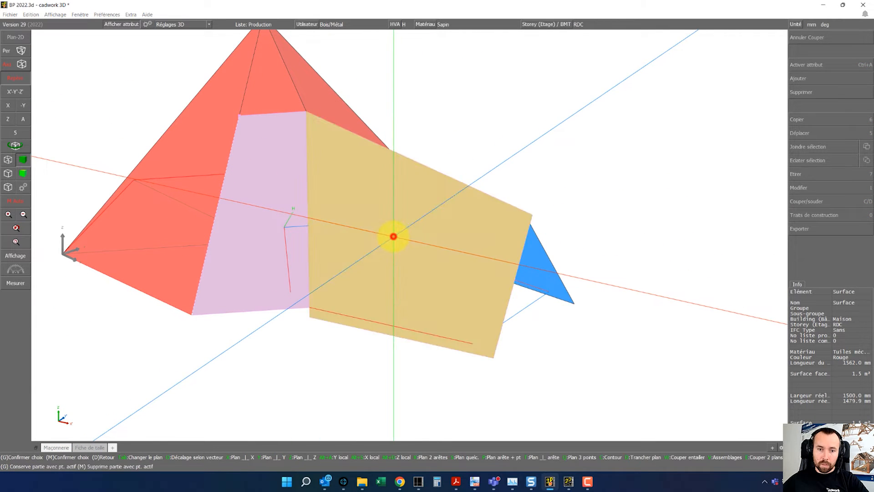
middle_click_drag(426, 249, 478, 238)
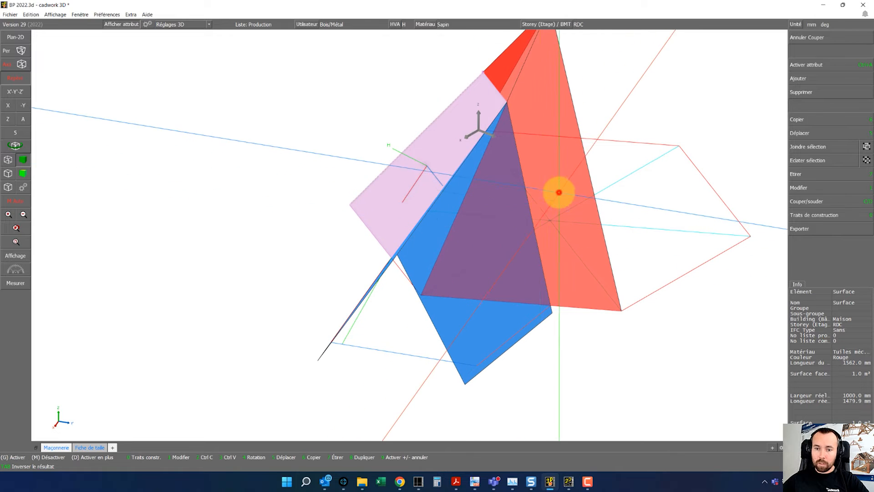
left_click(559, 192)
key("c")
left_click(507, 241)
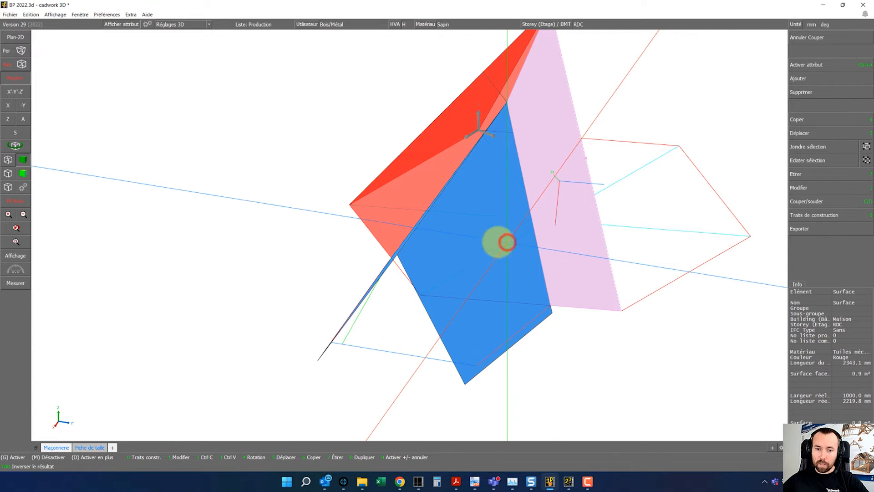
Cut both wing slopes with a horizontal plane at eaves level, removing the strips below the eaves lines.
left_click(494, 182)
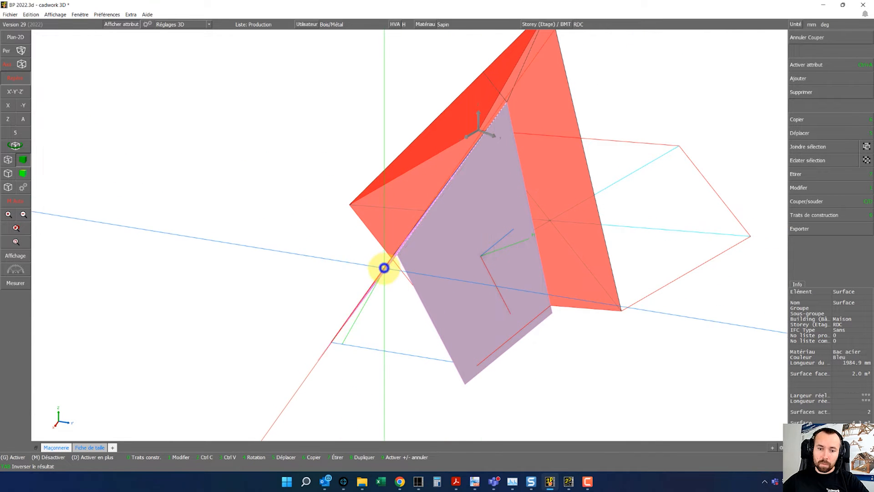
middle_click_drag(472, 236, 412, 234)
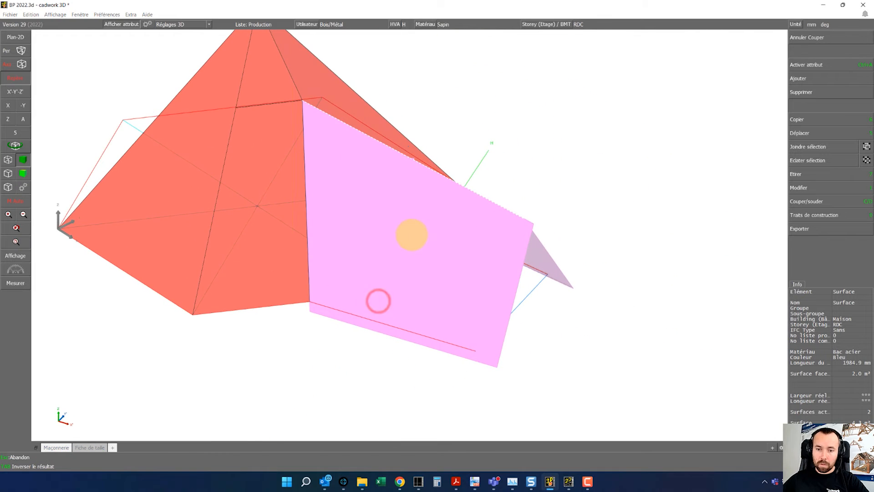
left_click(7, 121)
left_click(8, 159)
key("c")
left_click(511, 188)
left_click_drag(560, 294, 407, 234)
key("c")
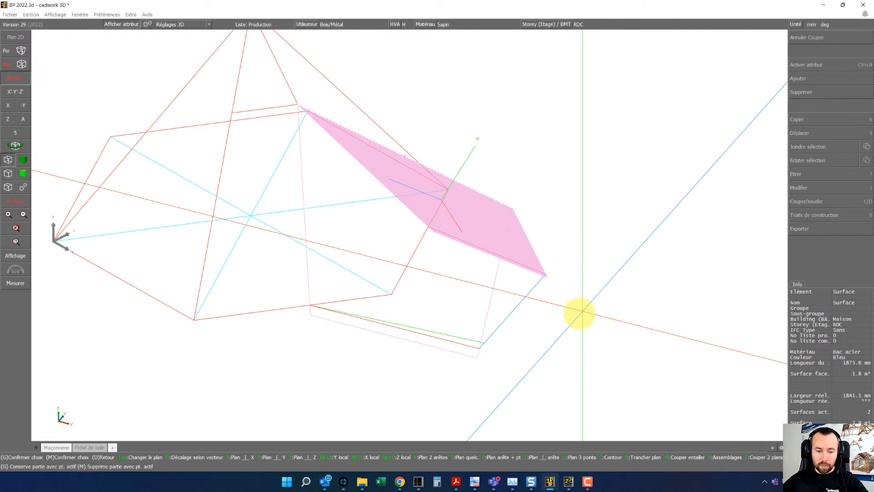
key("z")
left_click(545, 272)
left_click(592, 330)
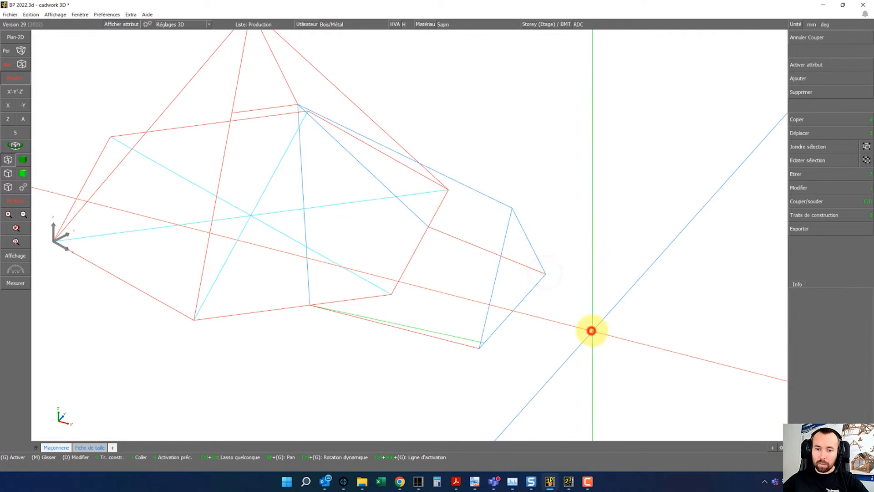
left_click(21, 160)
Weld the upper and lower pieces of the pyramid's front face back into a single surface.
scroll(297, 101, "up", 3)
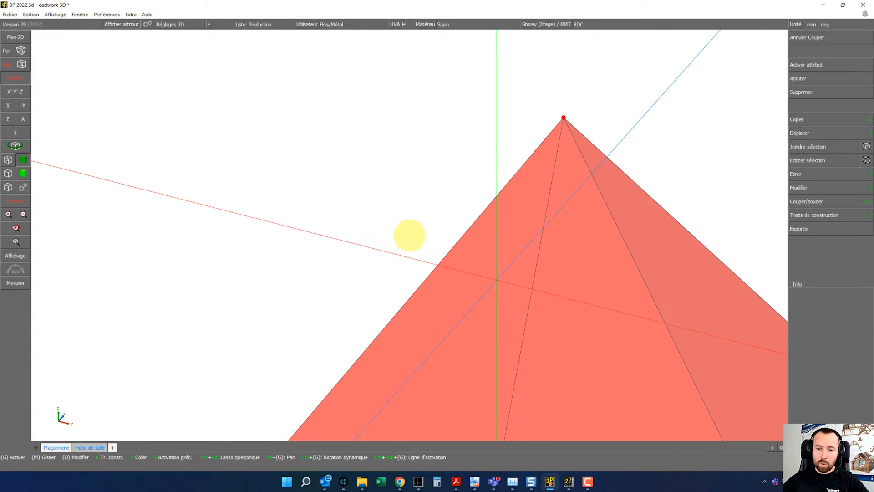
scroll(537, 237, "down", 2)
scroll(521, 417, "up", 4)
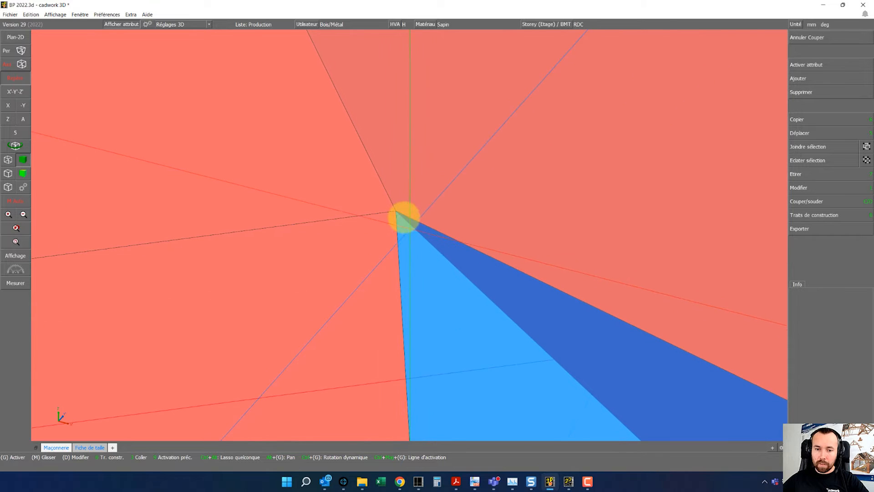
scroll(404, 218, "up", 5)
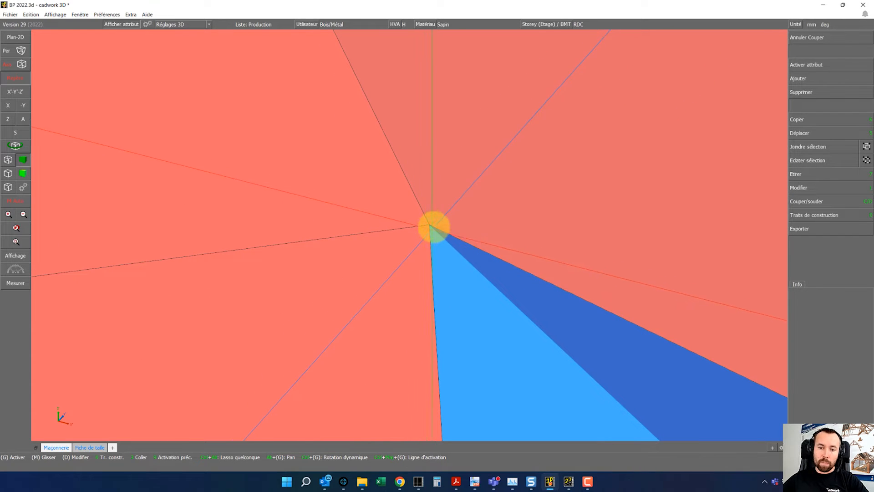
scroll(410, 236, "down", 5)
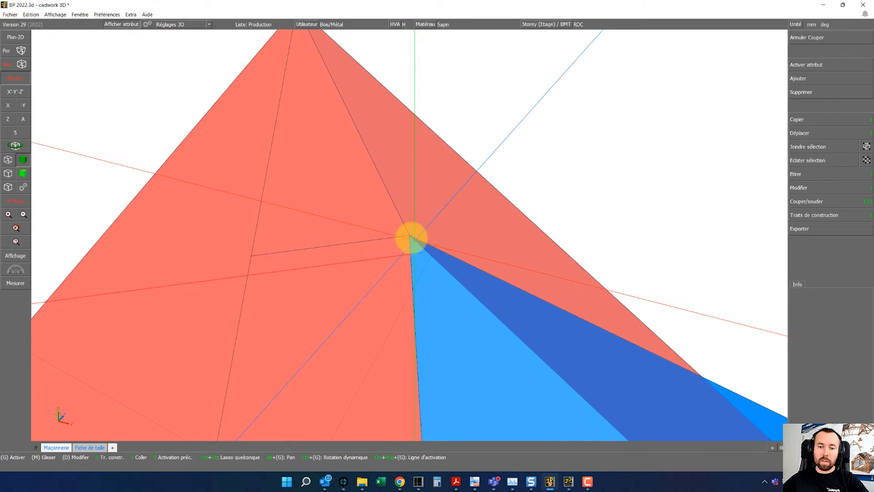
left_click(346, 233)
right_click(336, 165)
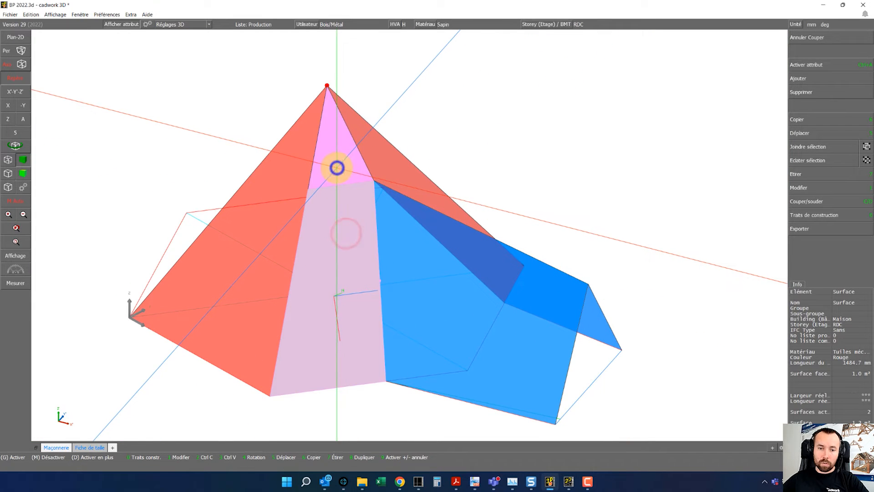
key("d")
left_click(666, 221)
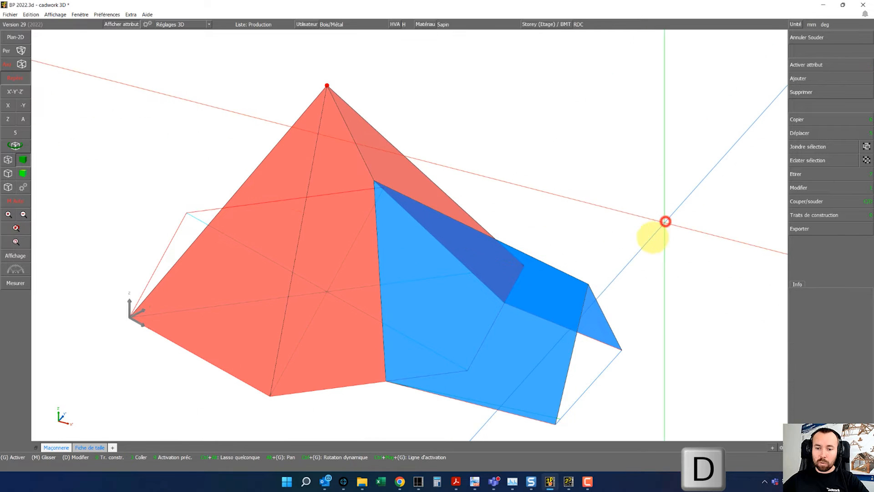
Open a 2D working plane standing vertically along the front wing slope's eaves line.
mouse_move(472, 356)
left_mouse_down("ctrl")
mouse_move(424, 234)
mouse_move(409, 235)
left_mouse_up("ctrl")
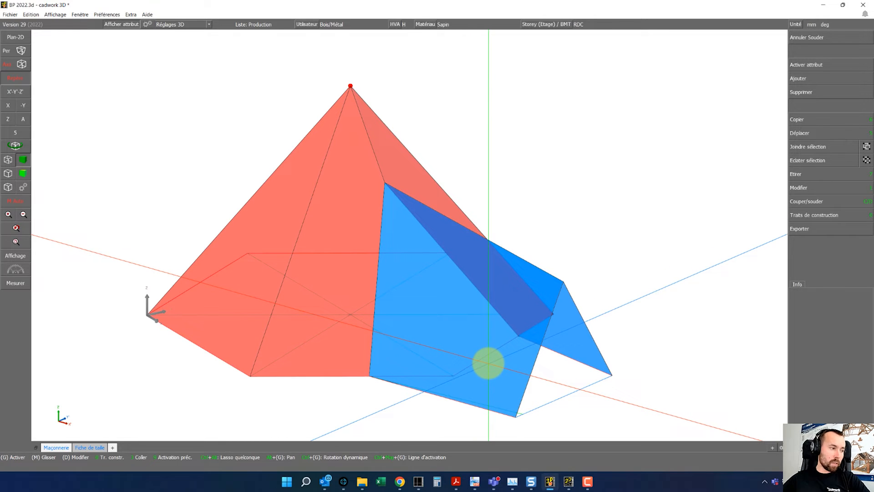
left_click(470, 323)
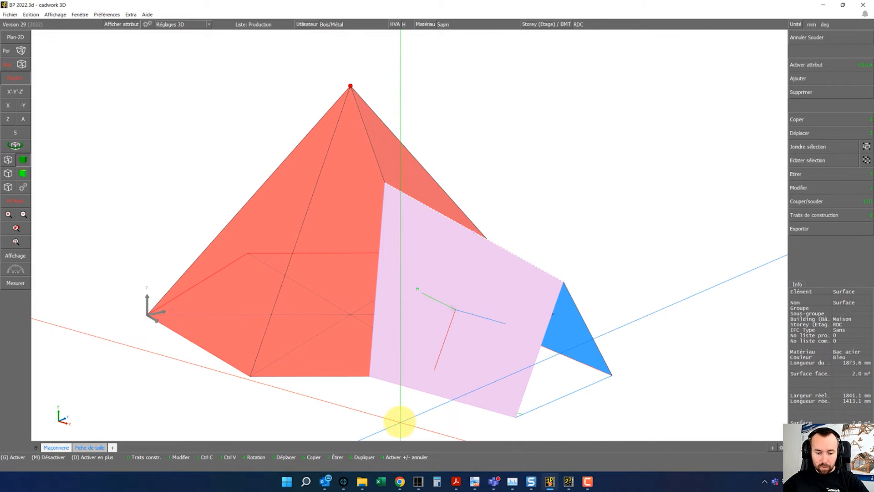
key("alt+y")
left_click(367, 377)
left_click(543, 412)
Draw a vertical construction line at the valley foot, offset a parallel towards the gable, and offset another 600 mm beyond it.
key("y")
left_click(476, 355)
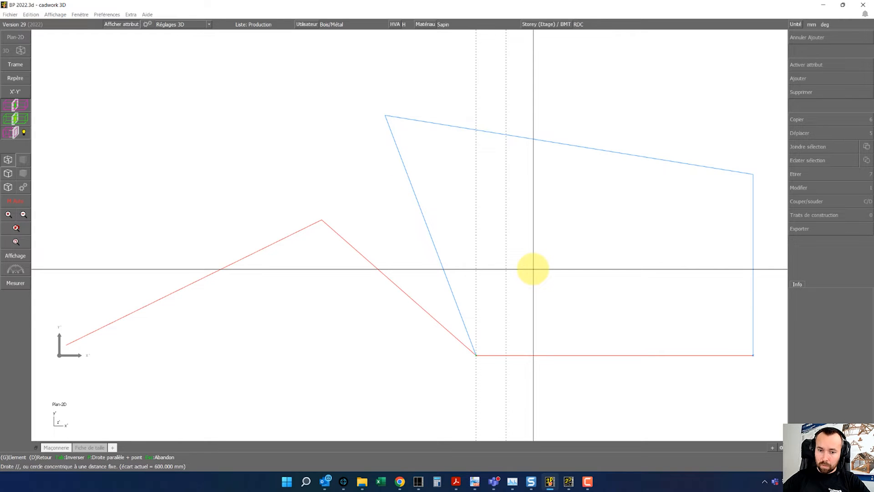
left_click(506, 250)
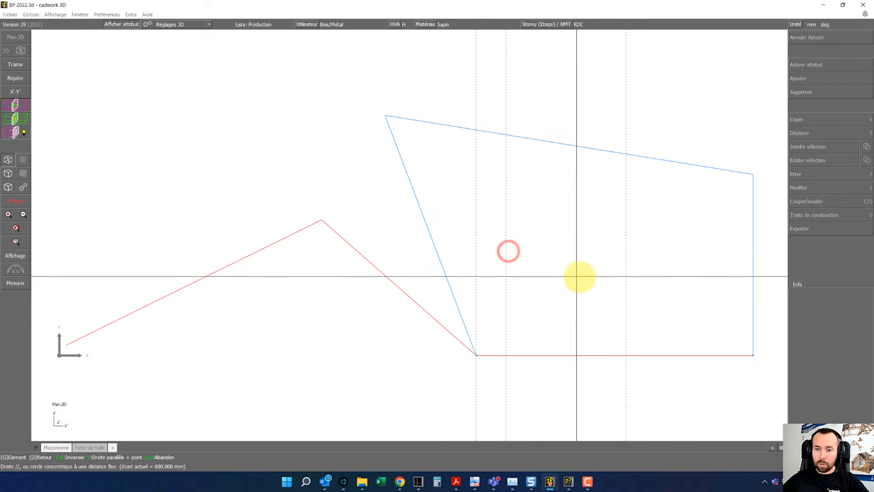
right_click(564, 399)
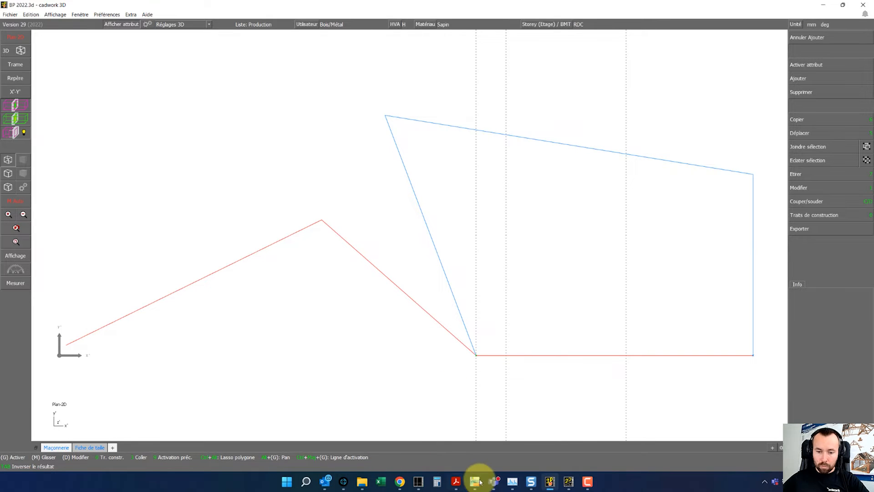
Look up the pitch of slopes E and F in BP Chp 2022 - E2.pdf and draw a 56° construction line from the first offset line's foot.
left_click(457, 485)
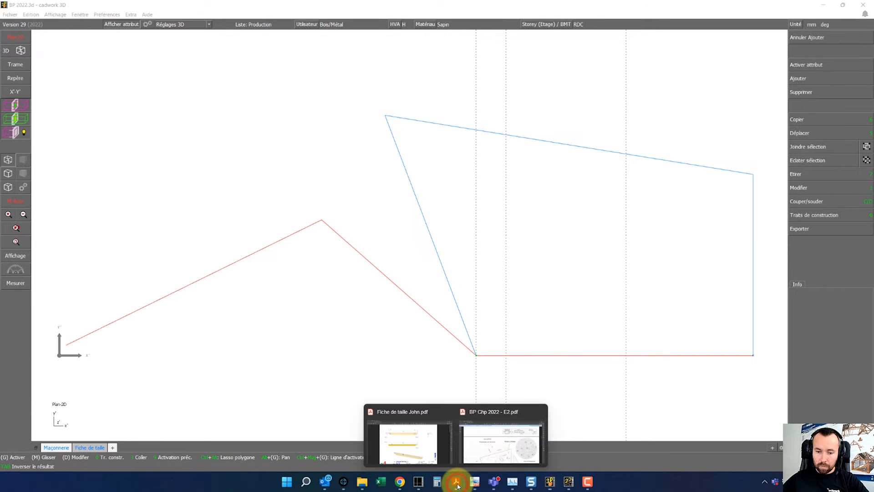
left_click(490, 455)
scroll(488, 346, "down", 15)
scroll(478, 314, "down", 2)
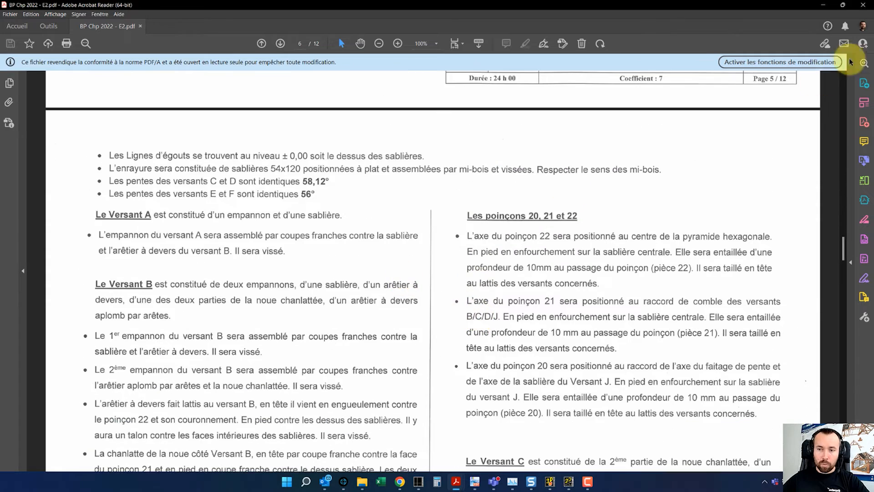
left_click(822, 5)
left_click(803, 214)
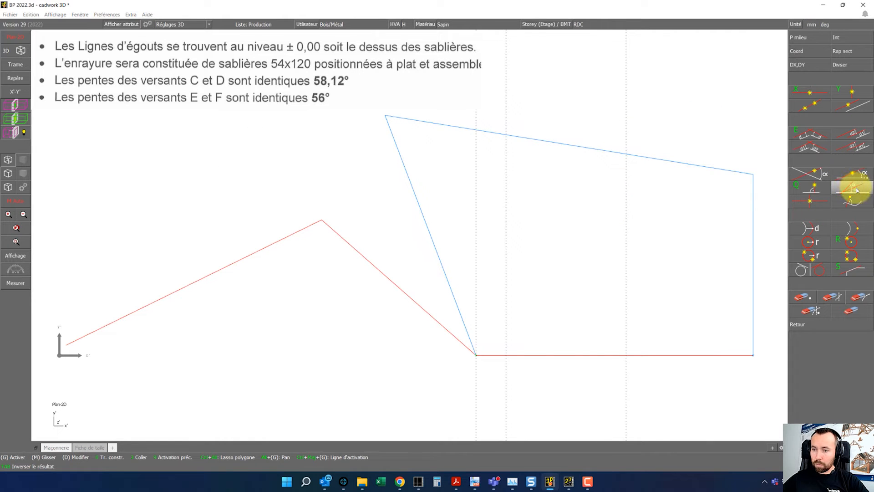
left_click(858, 177)
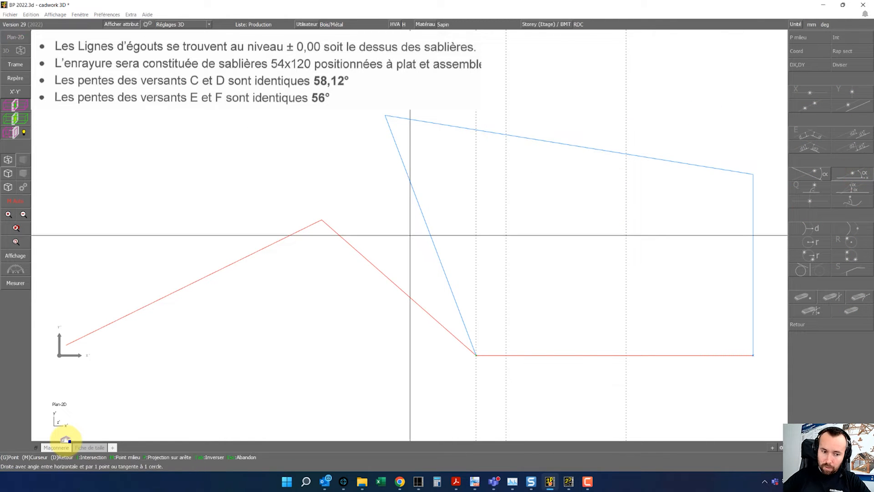
left_click(506, 355)
right_click(602, 303)
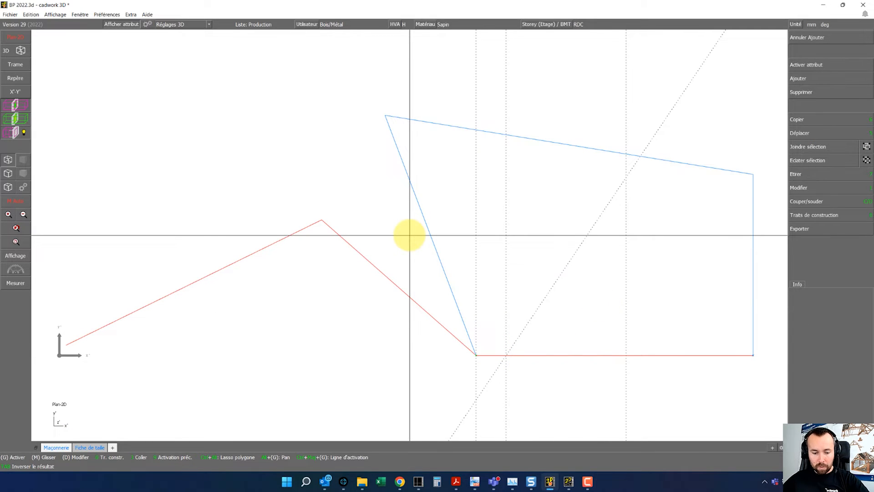
Create a surface named Surface, 800 mm deep, along the 56° line from the eaves to the 600 mm offset line.
key("f")
left_click(818, 138)
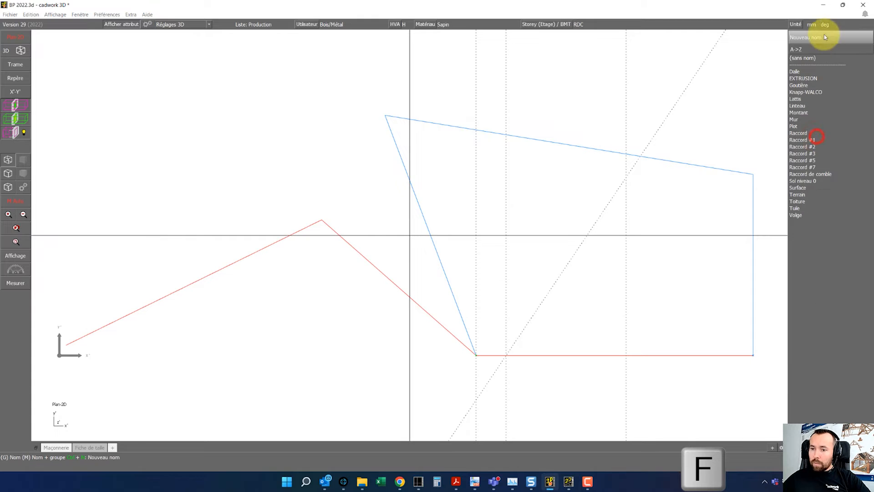
left_click(805, 188)
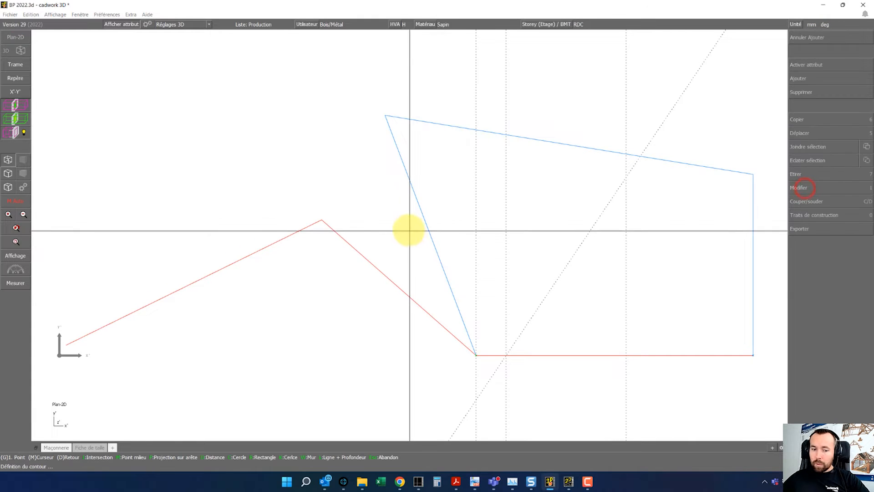
key("l")
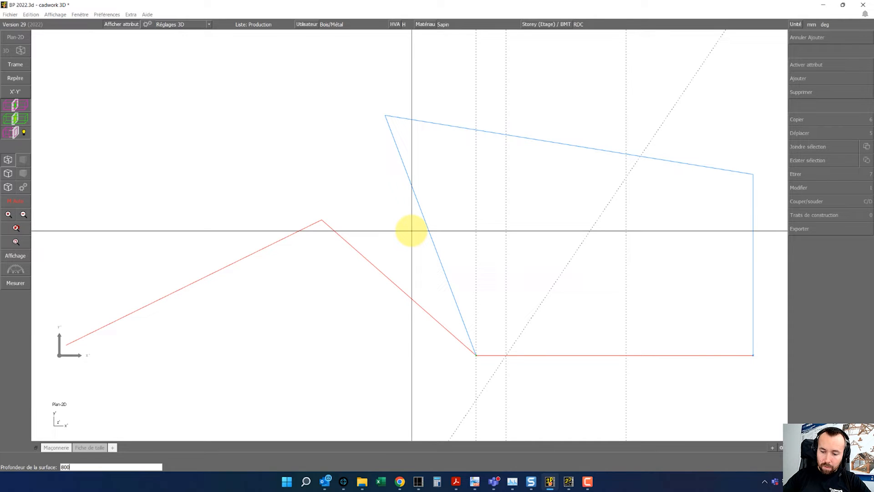
left_click(506, 355)
left_click(624, 179)
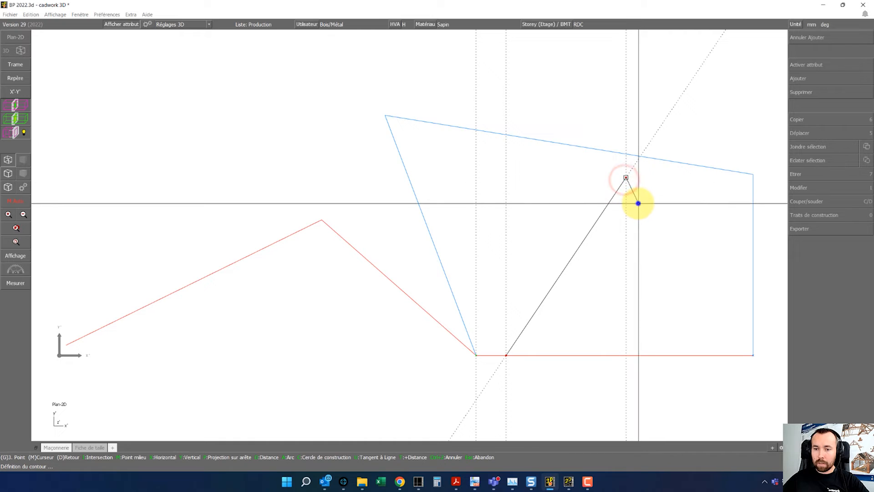
right_click(639, 203)
Mirror-copy the 56° dormer slope about the vertical plane through its ridge point.
left_click(619, 187)
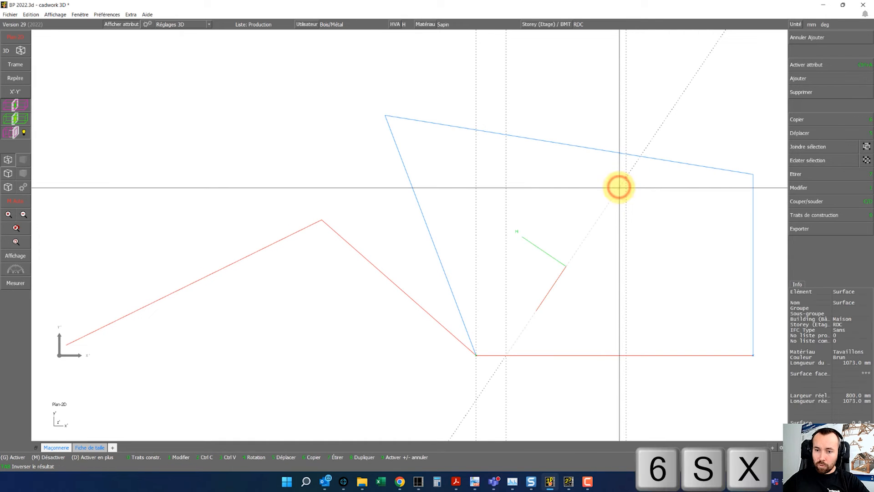
left_click(627, 177)
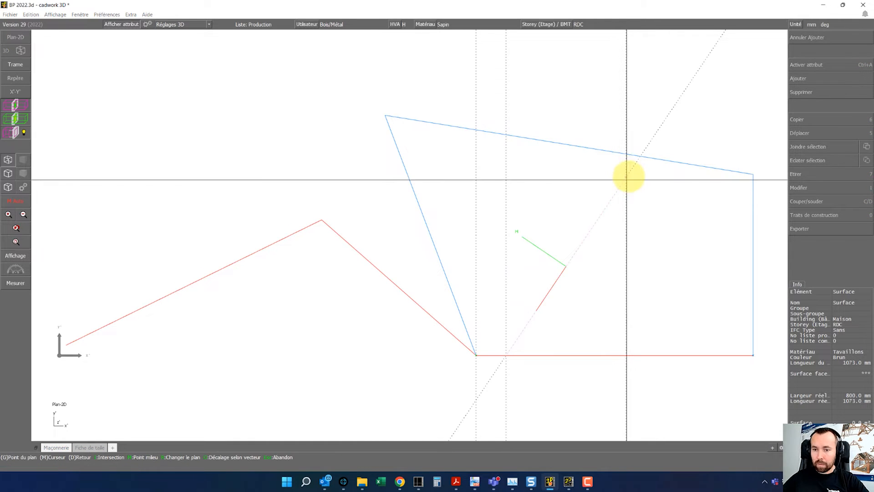
left_click(626, 176)
Cut the front wing slope with a triangular contour following both dormer slopes and the eaves, removing the part inside.
middle_click_drag(661, 226, 408, 236)
scroll(408, 236, "up", 2)
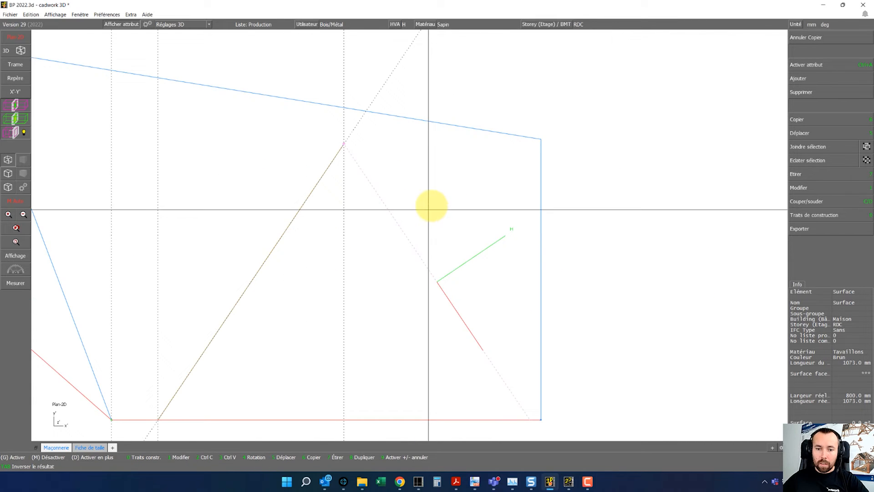
left_click(432, 204)
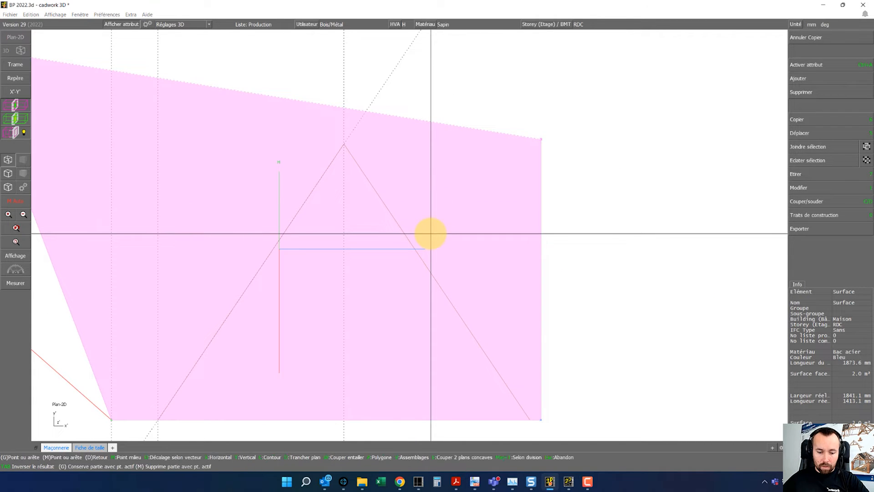
key("c")
key("c")
left_click(158, 418)
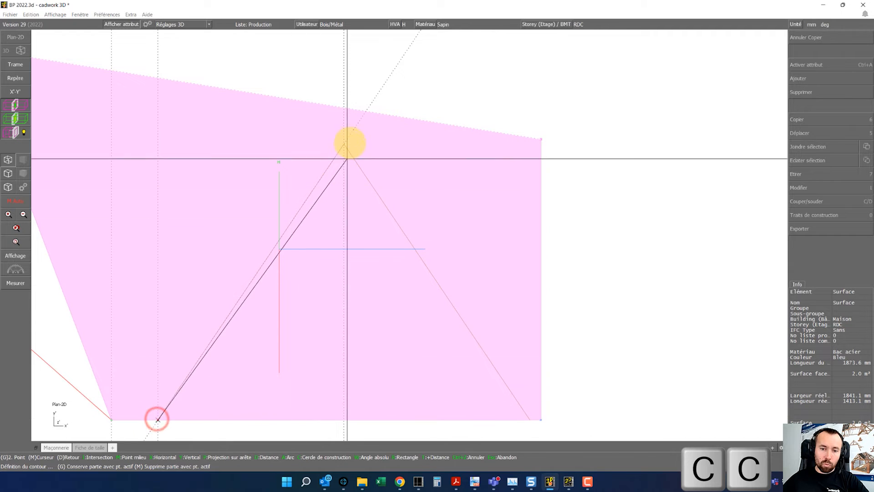
left_click(344, 144)
left_click(527, 418)
middle_click(475, 433)
left_click(611, 408)
scroll(315, 323, "down", 2)
scroll(399, 224, "up", 2)
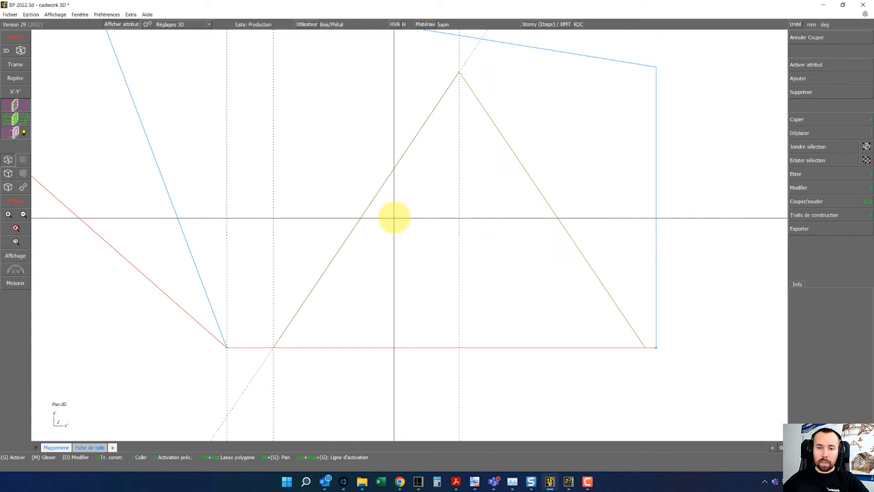
Return to 3D and trim both dormer slopes against the front wing slope, removing the parts behind it.
left_click(19, 50)
scroll(505, 347, "up", 2)
middle_click_drag(427, 239, 410, 201)
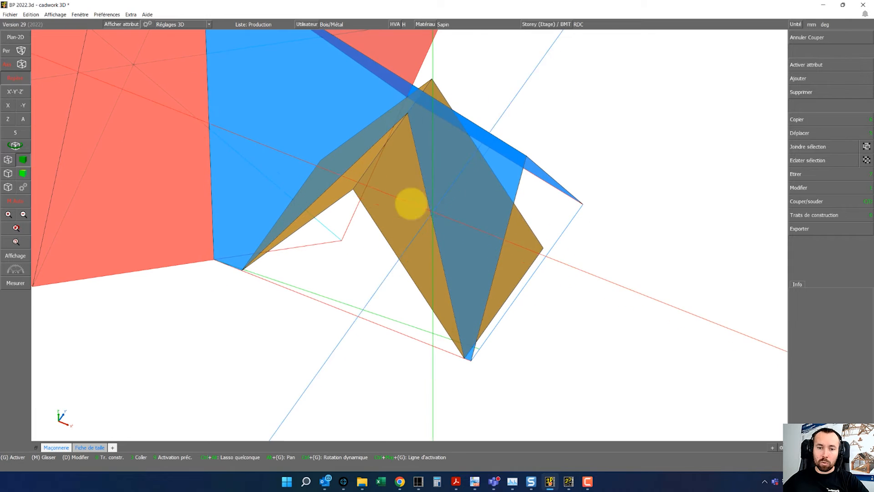
left_click(377, 195)
key("c")
left_click(348, 186)
left_click(319, 133)
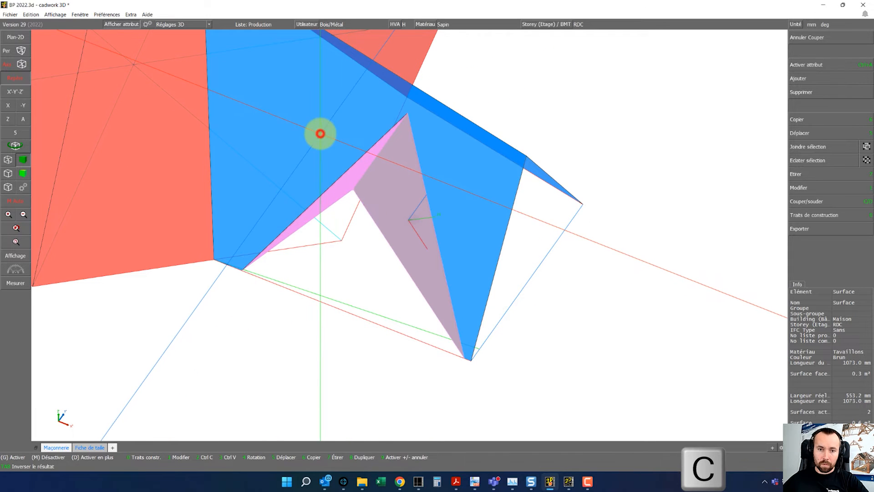
left_click(637, 308)
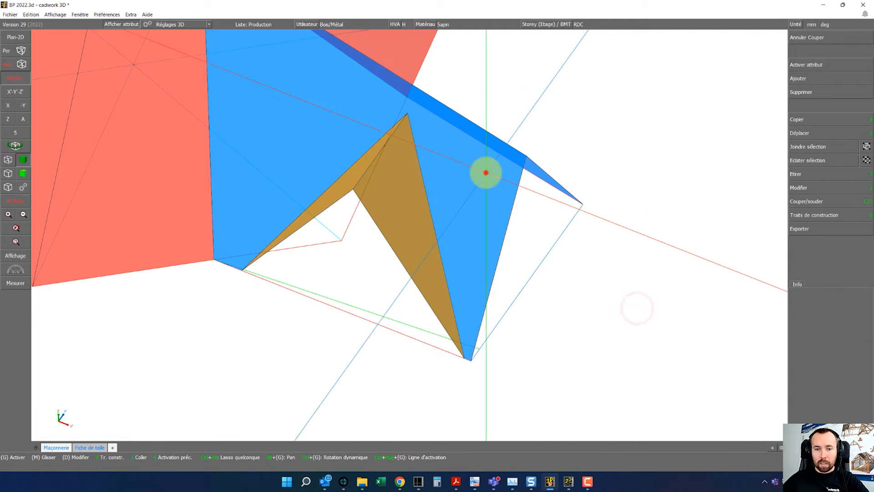
In top wireframe view, cut the front wing slope and both dormer slopes along the green slanted eaves line, keeping the ridge side.
left_click(485, 172)
right_click(423, 185)
left_click(352, 171)
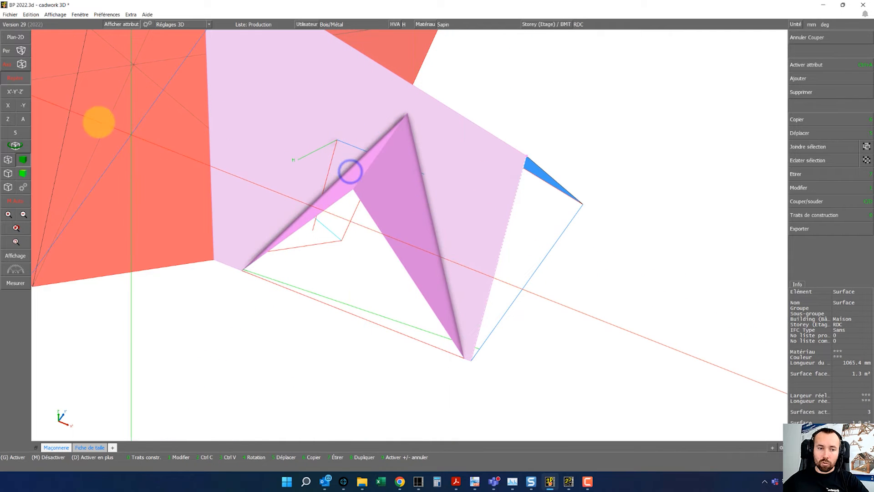
left_click(9, 118)
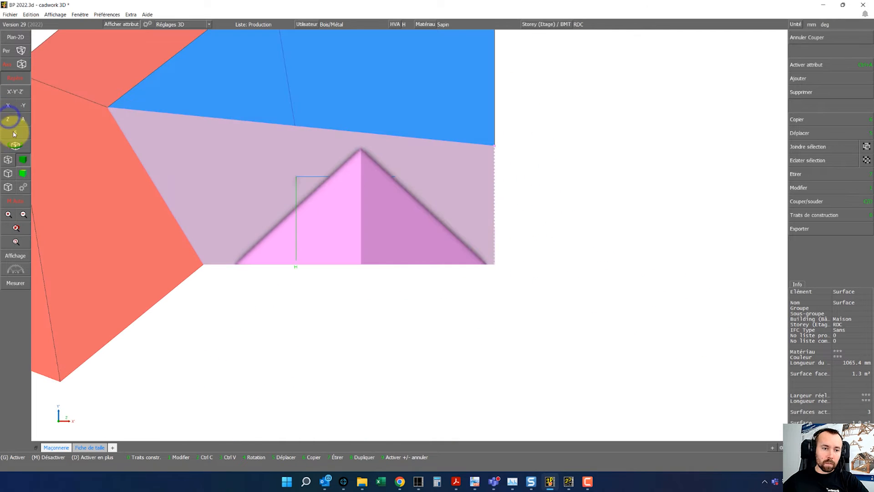
left_click(9, 160)
key("c")
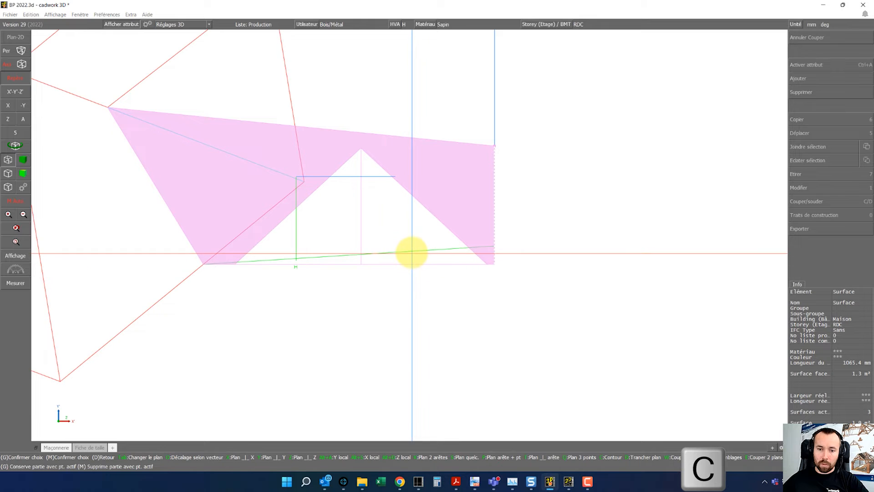
left_click(412, 251)
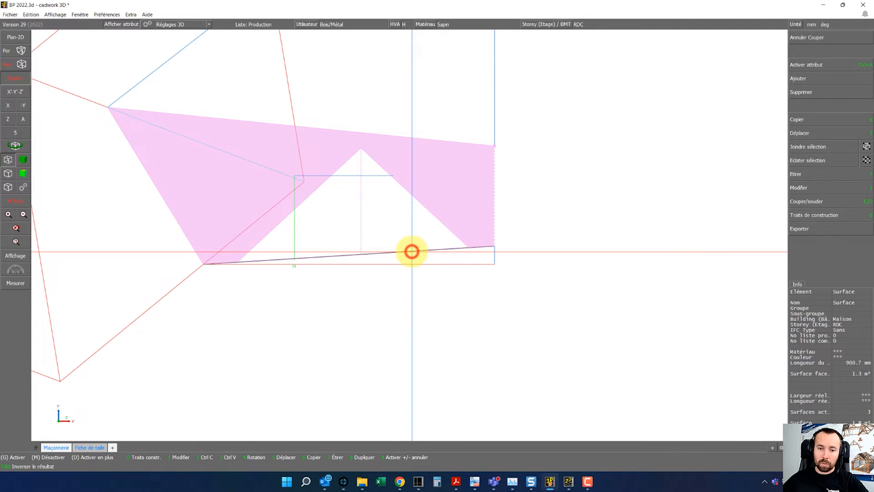
Examine the trimmed roof slopes in shaded 3D view and check the red eaves line.
middle_click(490, 311)
middle_click_drag(495, 334, 409, 234)
left_click_drag(410, 234, 410, 235, "ctrl")
scroll(354, 162, "down", 4)
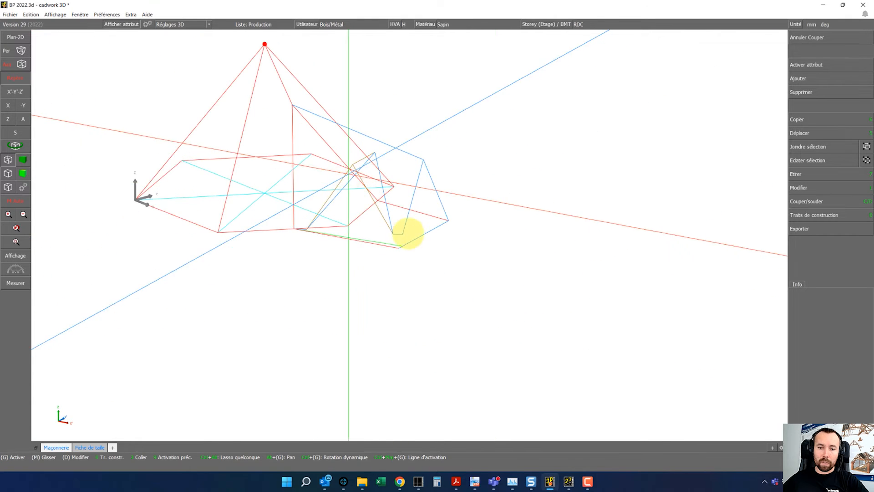
scroll(236, 59, "up", 2)
left_click(24, 161)
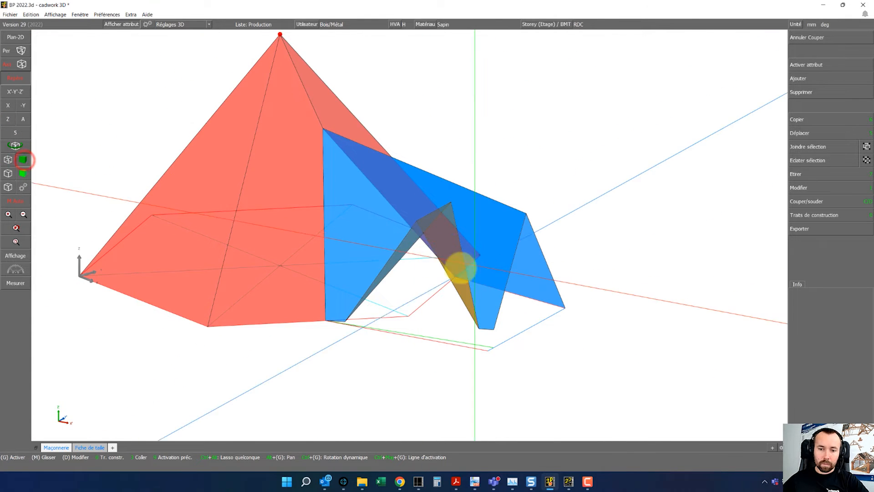
scroll(411, 262, "up", 2)
mouse_move(407, 240)
left_mouse_down("ctrl")
mouse_move(413, 233)
mouse_move(371, 238)
mouse_move(409, 234)
mouse_move(395, 235)
left_mouse_up("ctrl")
scroll(409, 235, "down", 4)
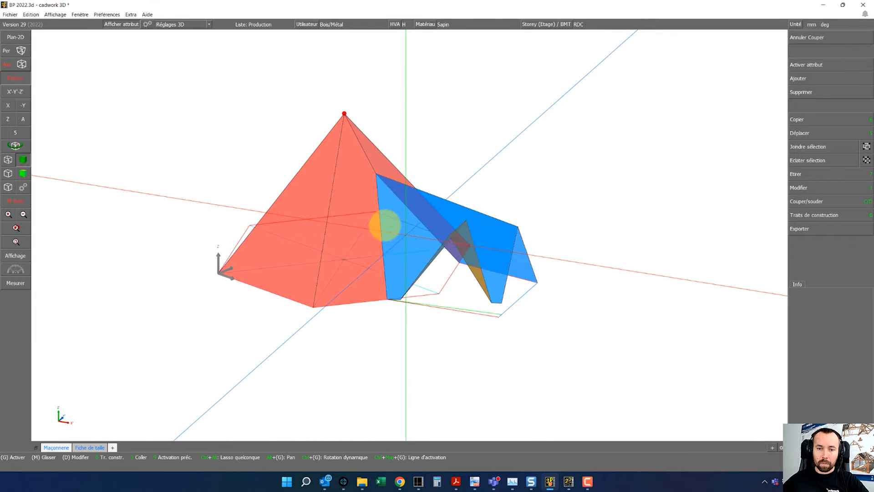
scroll(396, 230, "up", 2)
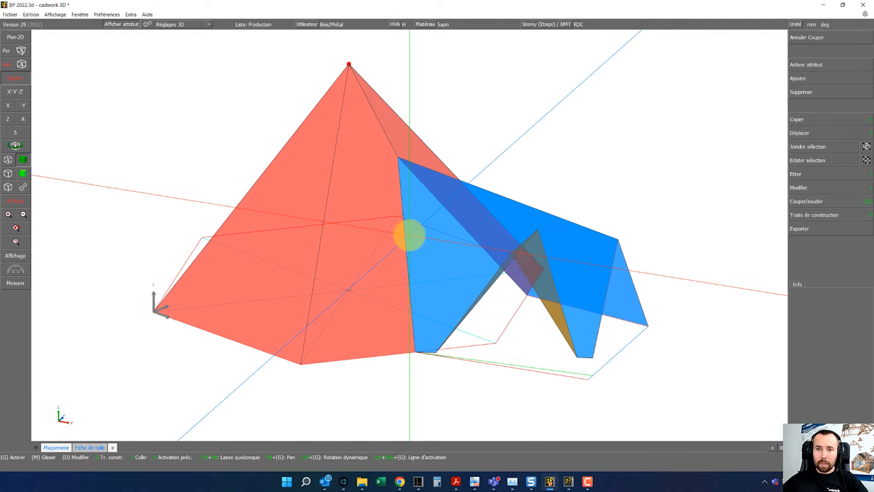
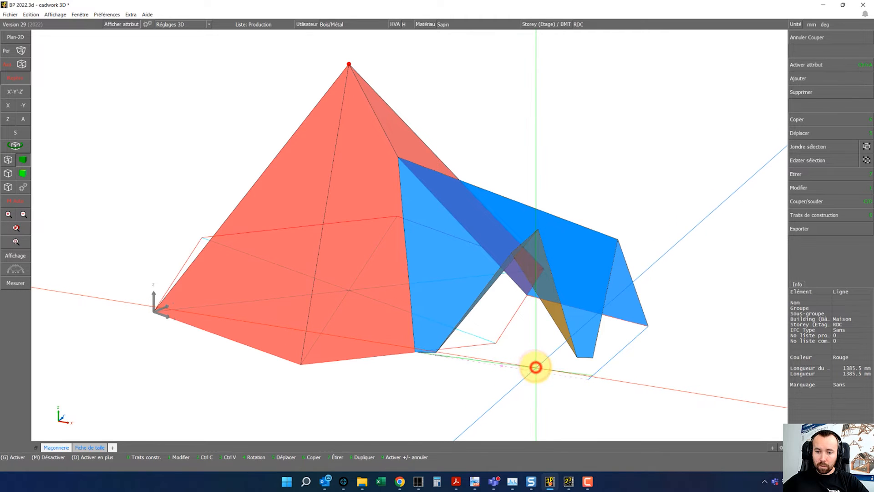
left_click(534, 365)
left_click(505, 326)
left_click(484, 409)
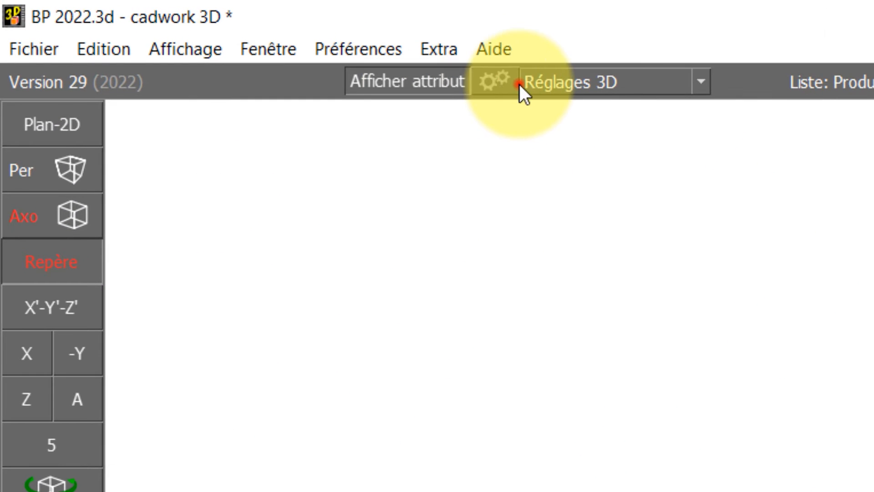
In the 3D attribute display settings, replace the production list number with Longueur arête - Surface / Ligne.
left_click(519, 84)
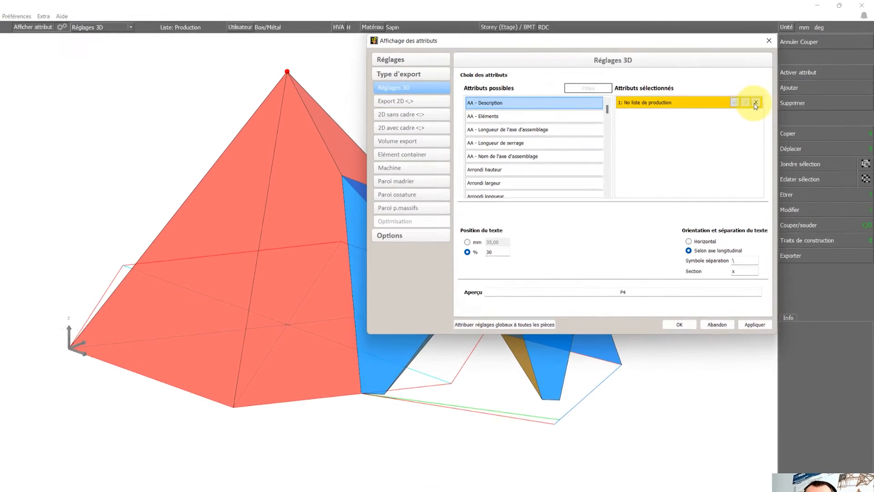
left_click(768, 92)
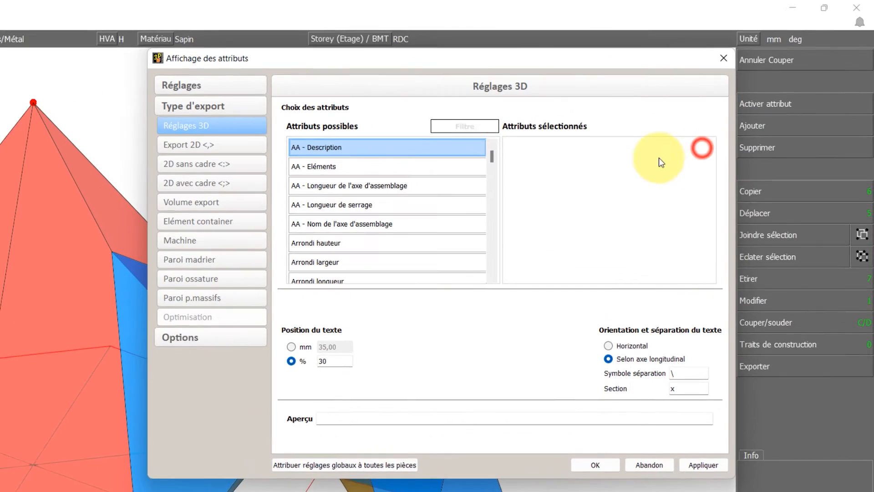
left_click(624, 78)
type("a")
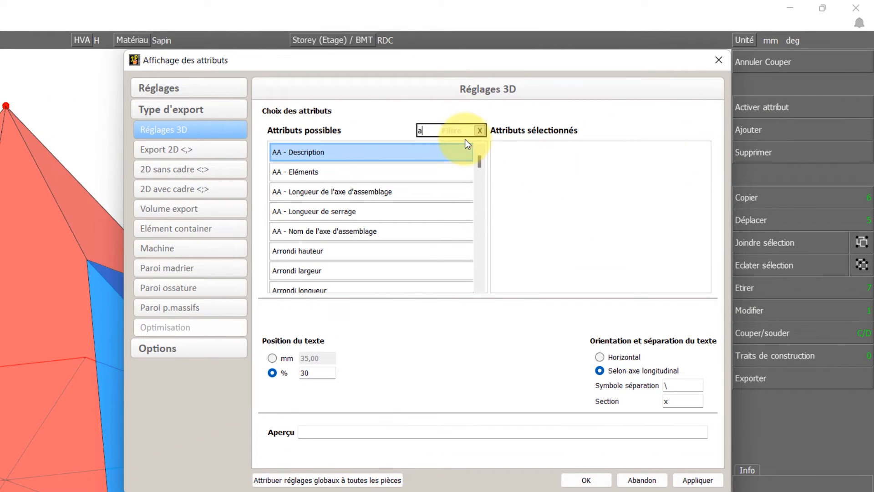
type("rê")
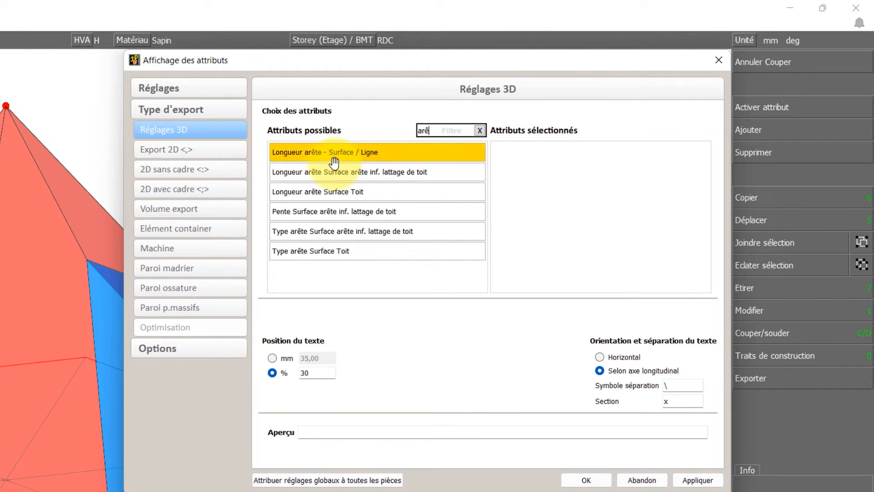
double_click(391, 153)
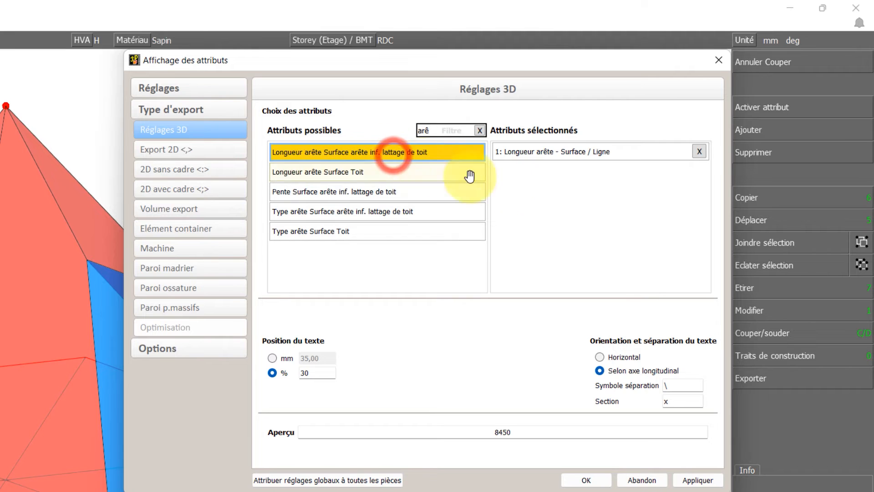
Apply the 3D attribute display settings to all exports and confirm them.
right_click(191, 132)
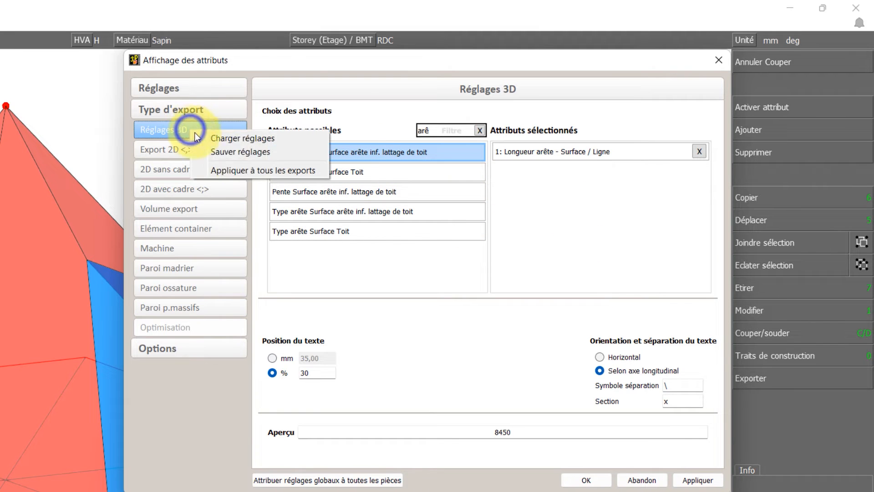
left_click(246, 173)
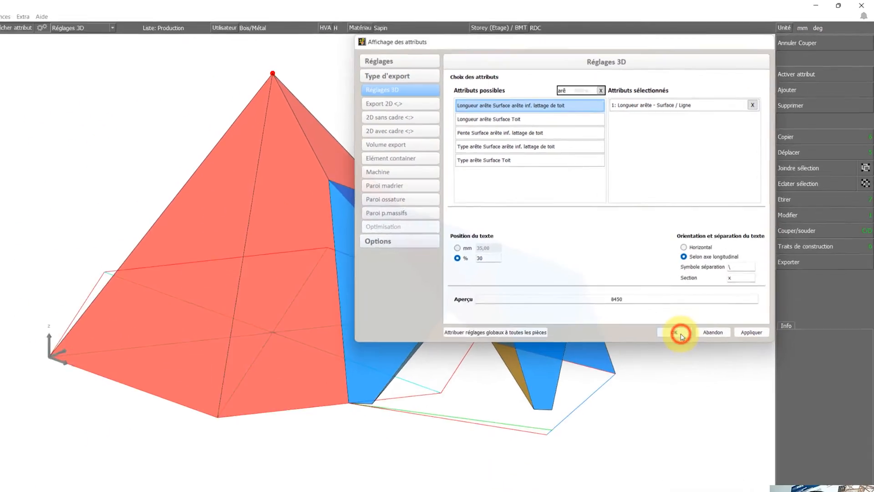
left_click(586, 480)
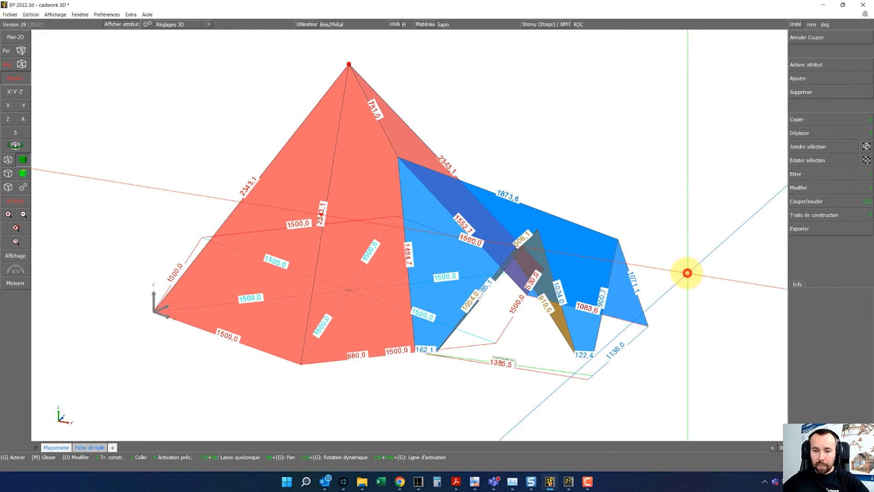
Copy the top view of the roof with its edge lengths to clipboard 1.
scroll(447, 332, "up", 2)
left_click_drag(436, 211, 409, 235, "ctrl")
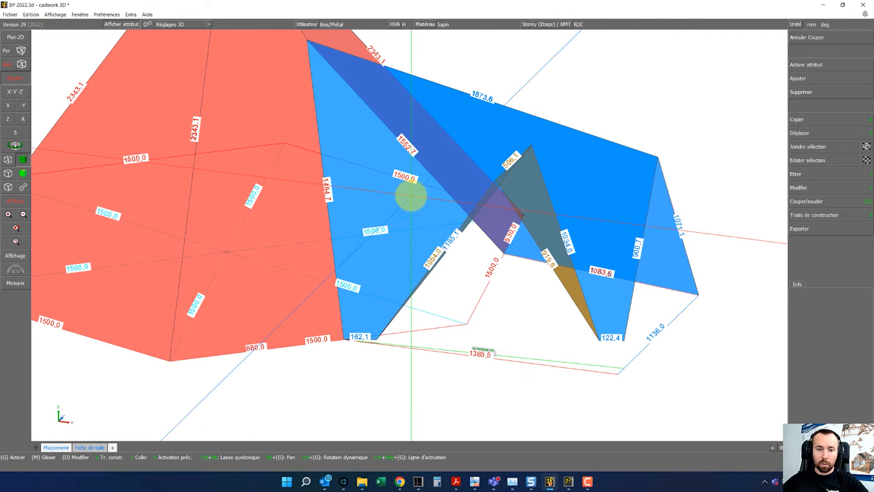
scroll(397, 186, "down", 5)
scroll(409, 224, "up", 4)
scroll(406, 236, "down", 2)
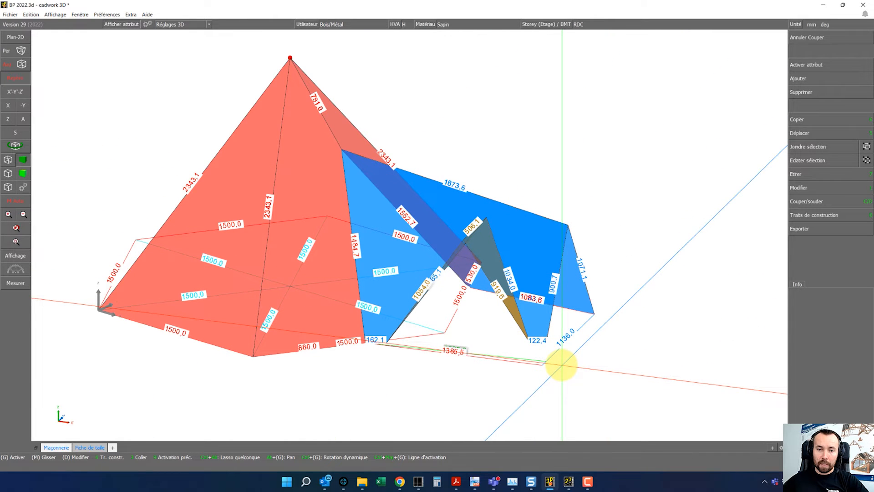
left_click(8, 120)
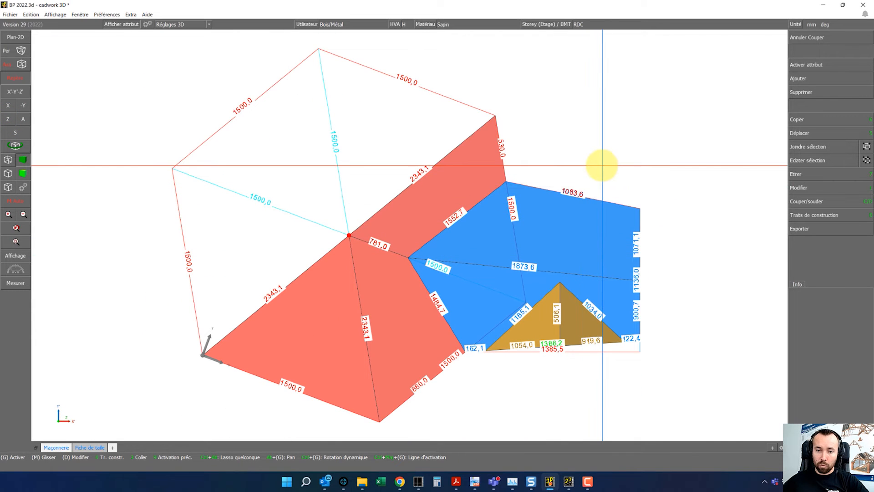
key("semicolon")
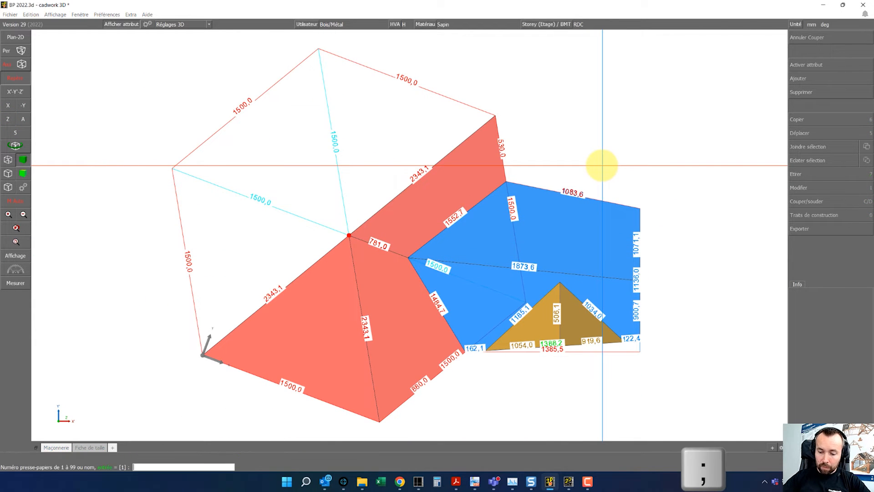
left_click(601, 166)
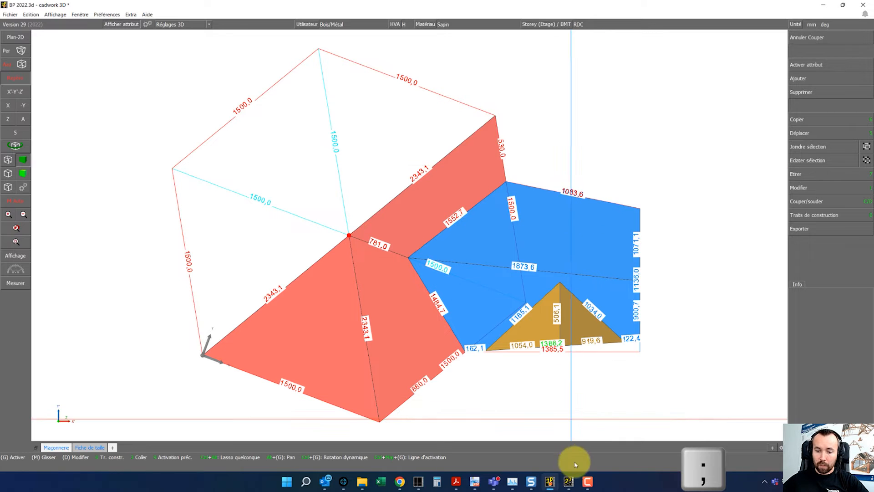
Switch to cadwork 2D and delete all existing plan sheets beside the template area.
left_click(567, 488)
scroll(523, 361, "down", 3)
left_click(351, 189)
left_click(630, 326)
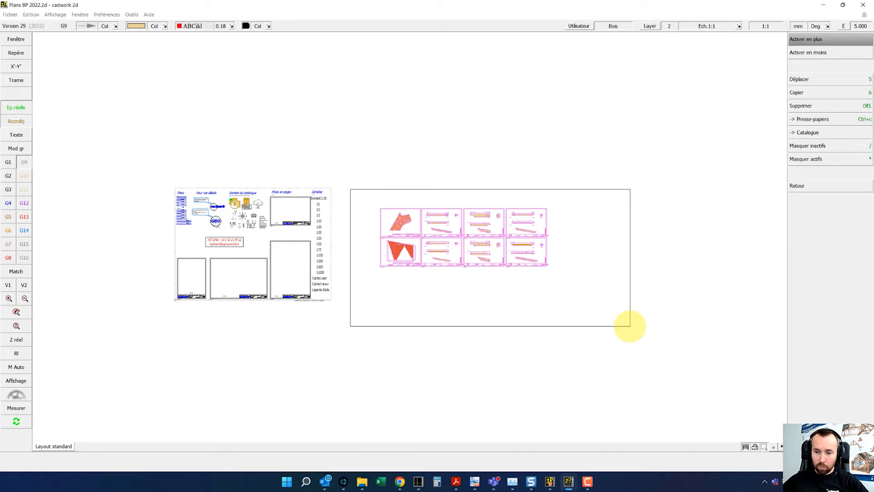
key("Delete")
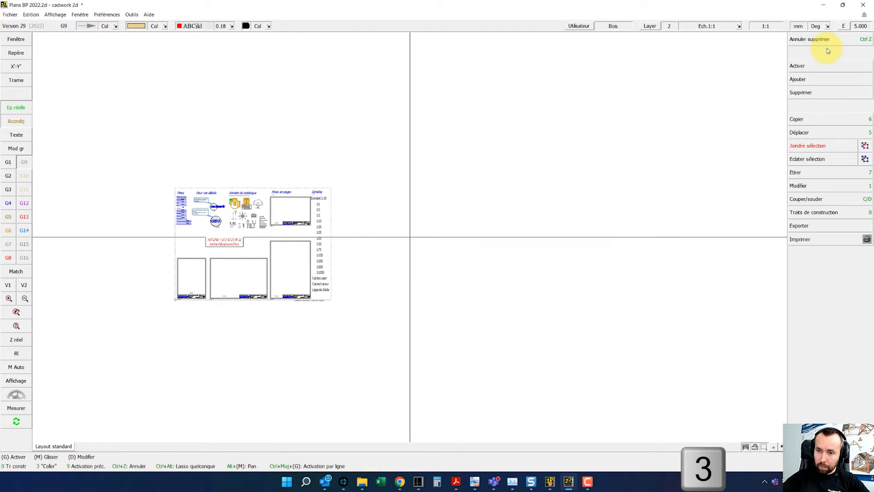
Paste the roof plan from the clipboard beside the template area and review its edge lengths.
key("Return")
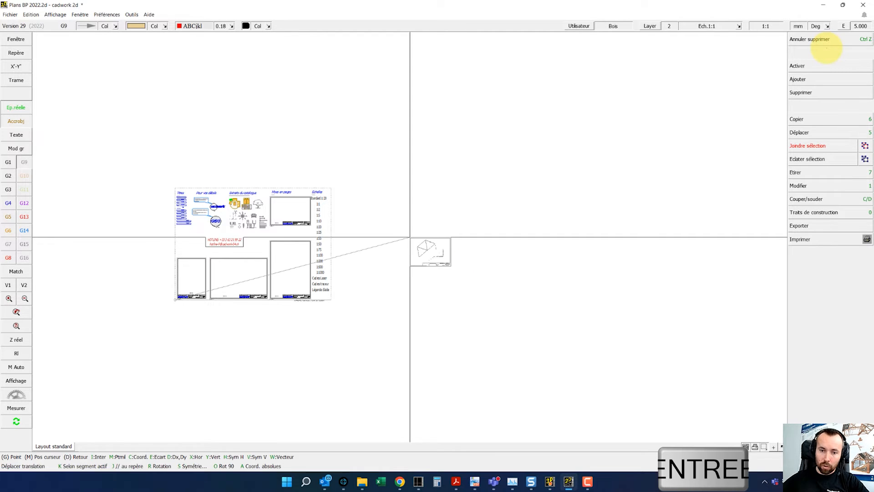
left_click(384, 205)
scroll(407, 230, "up", 5)
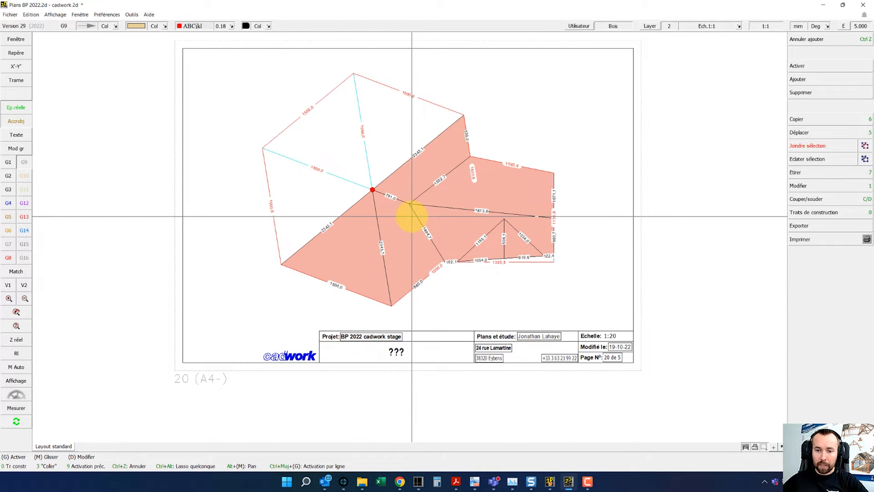
scroll(410, 215, "up", 3)
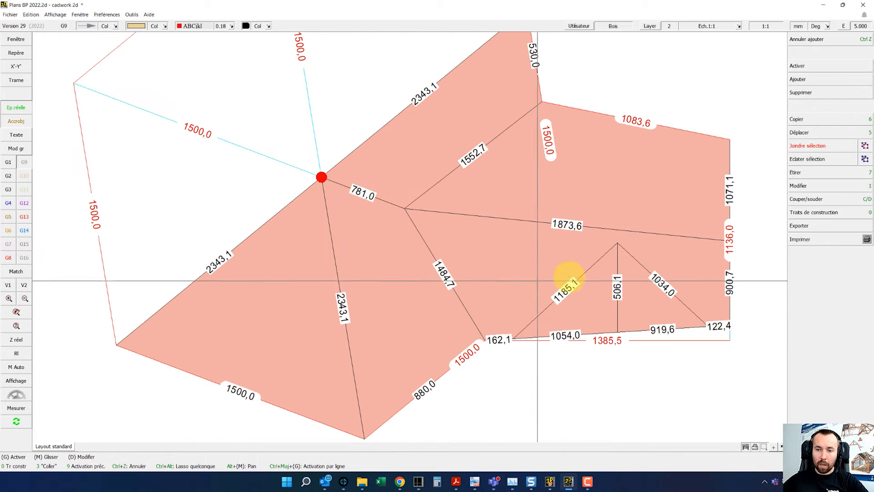
scroll(623, 269, "down", 4)
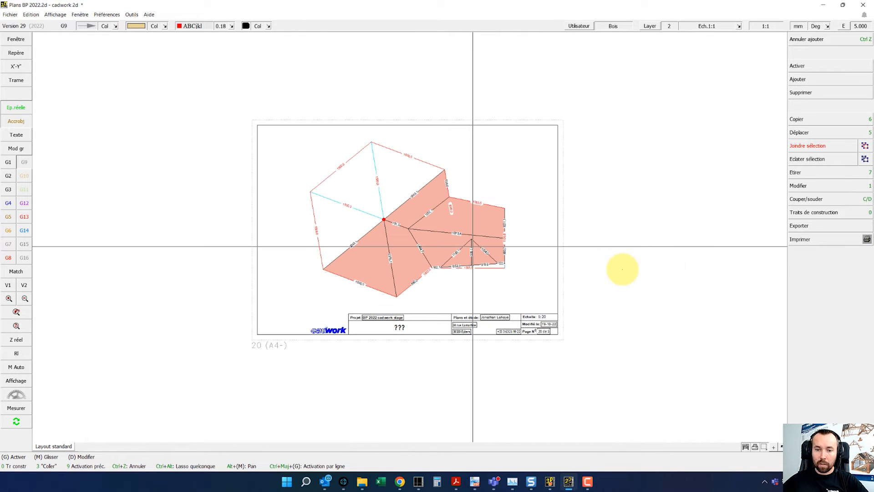
Return to cadwork 3D and isolate the front wing slope together with the red eaves line in axonometric view.
left_click(551, 483)
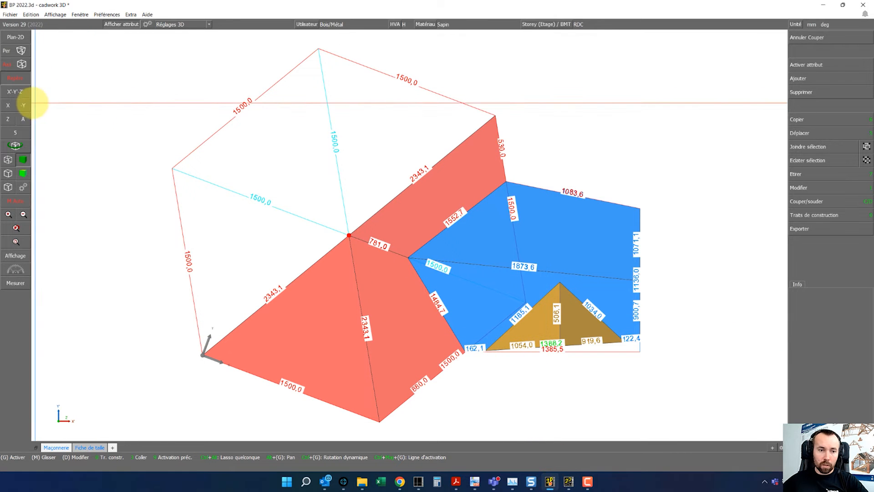
left_click(23, 119)
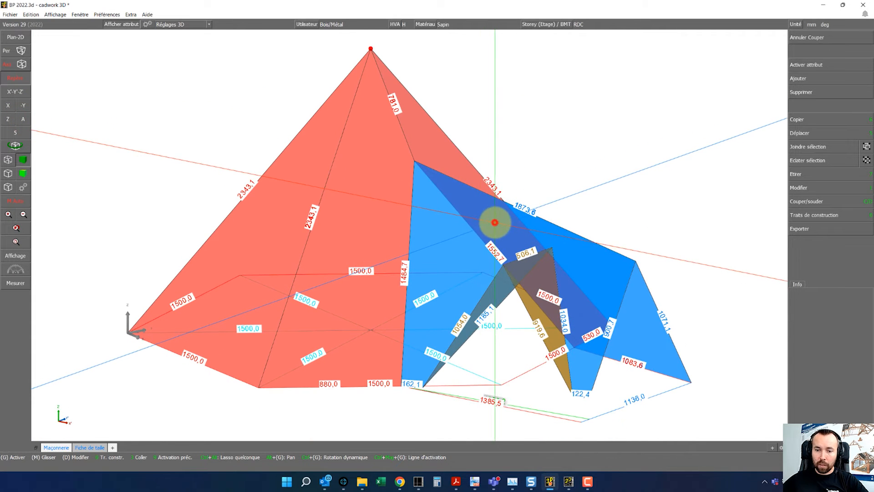
left_click(495, 223)
scroll(409, 234, "up", 3)
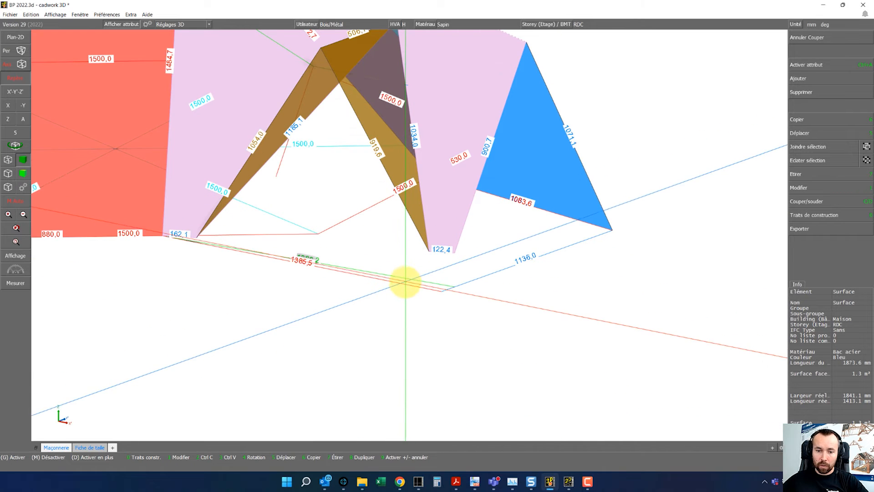
left_click(405, 283)
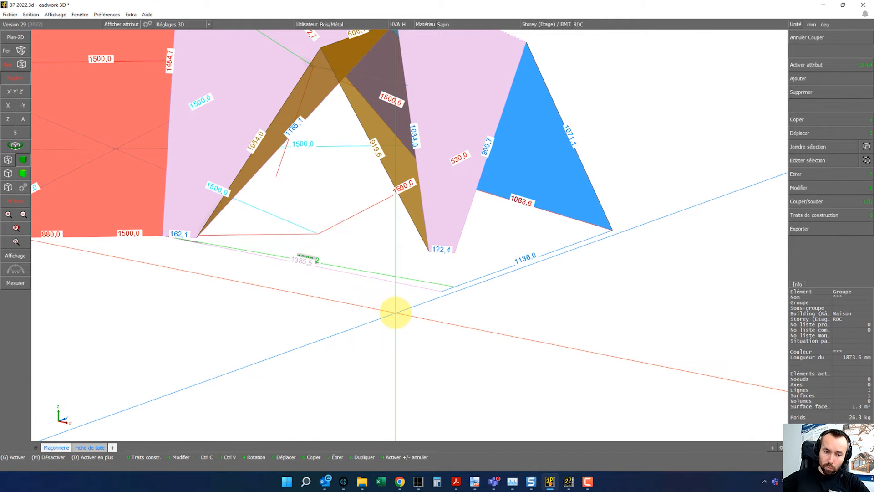
key("F4")
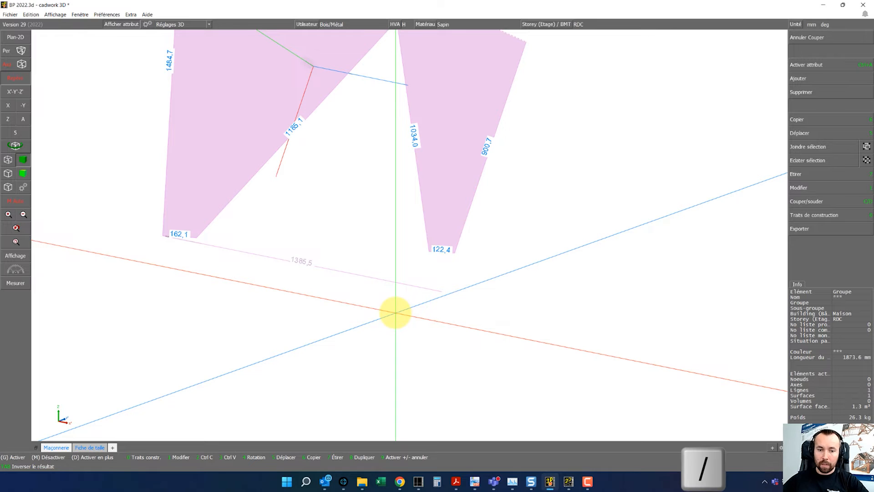
scroll(396, 312, "down", 1)
scroll(316, 130, "down", 1)
scroll(417, 219, "up", 1)
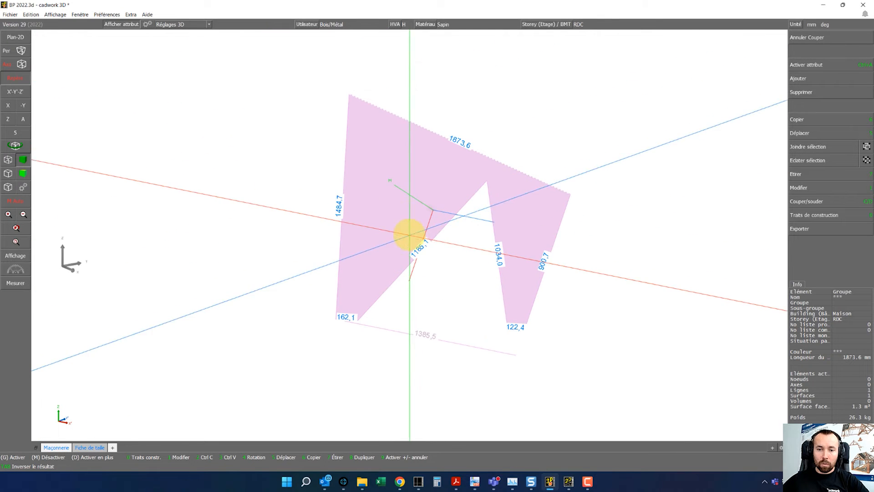
Set a 2D plan view square to the isolated wing slope and copy it with its edge lengths and eaves line to the clipboard.
left_click(12, 40)
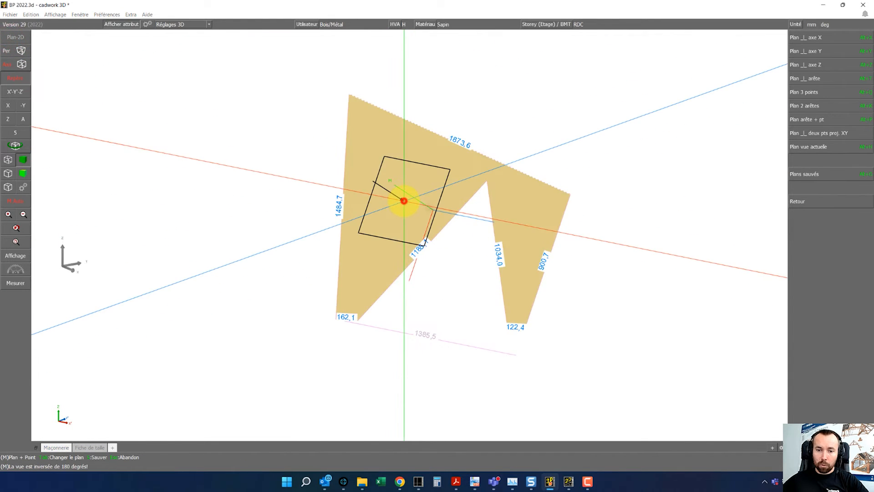
left_click(405, 200)
left_click(494, 288)
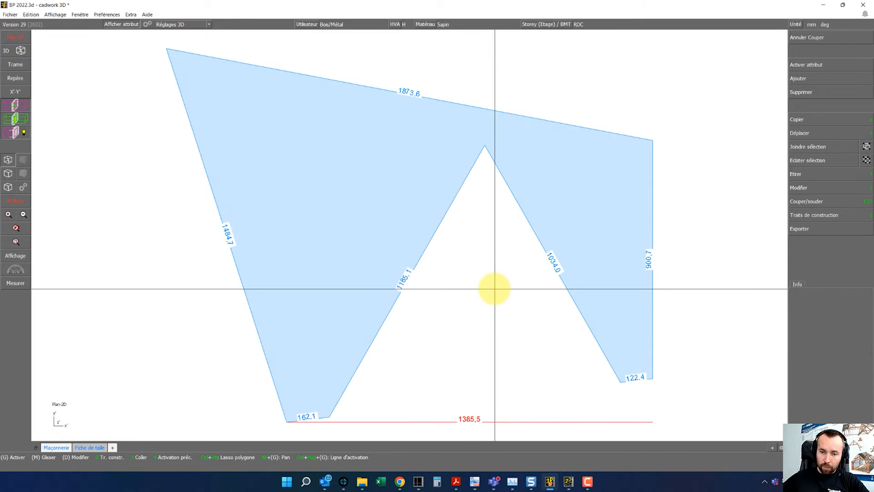
key("semicolon")
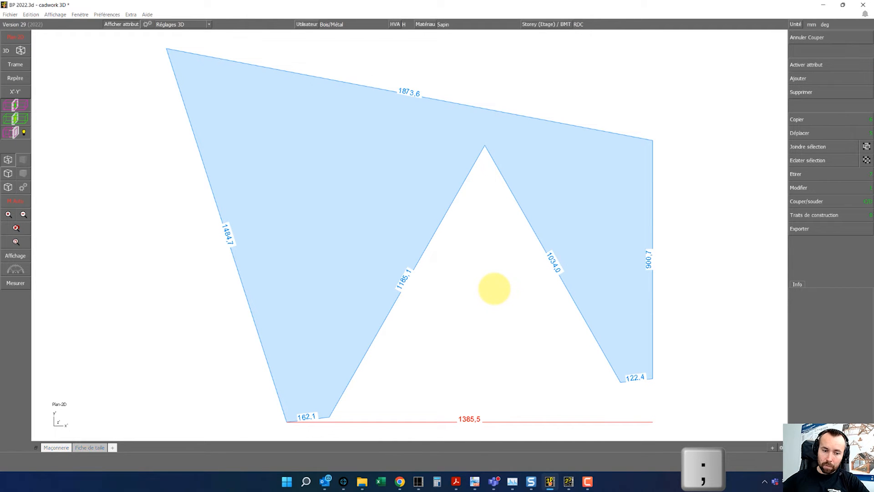
Switch to cadwork 2D and paste the copied slope as a new sheet directly beside the roof plan sheet.
left_click(565, 482)
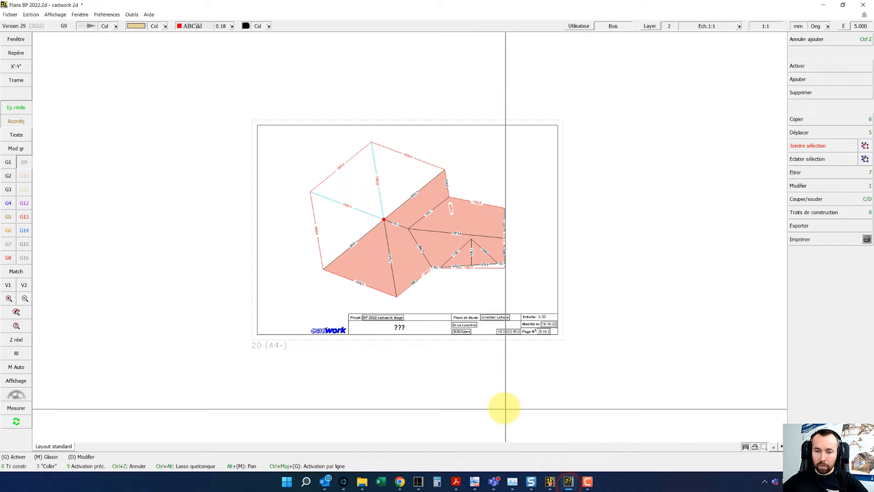
key("3")
key("Return")
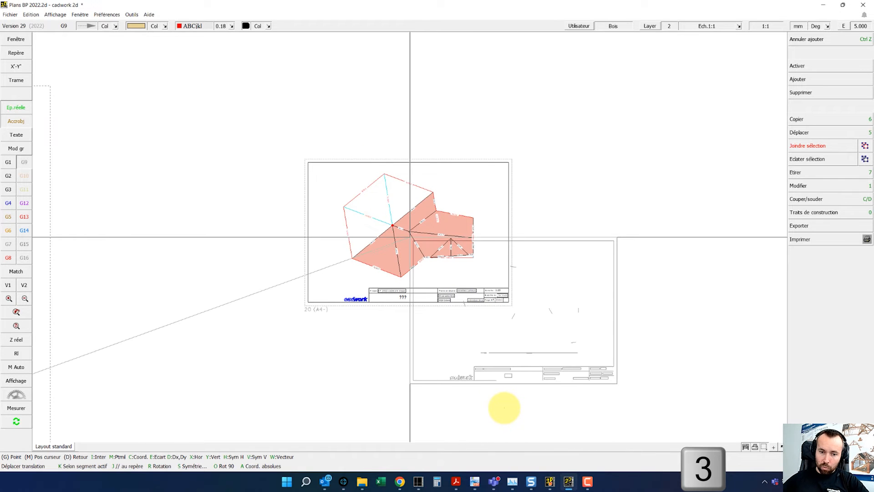
key("Return")
left_click(512, 158)
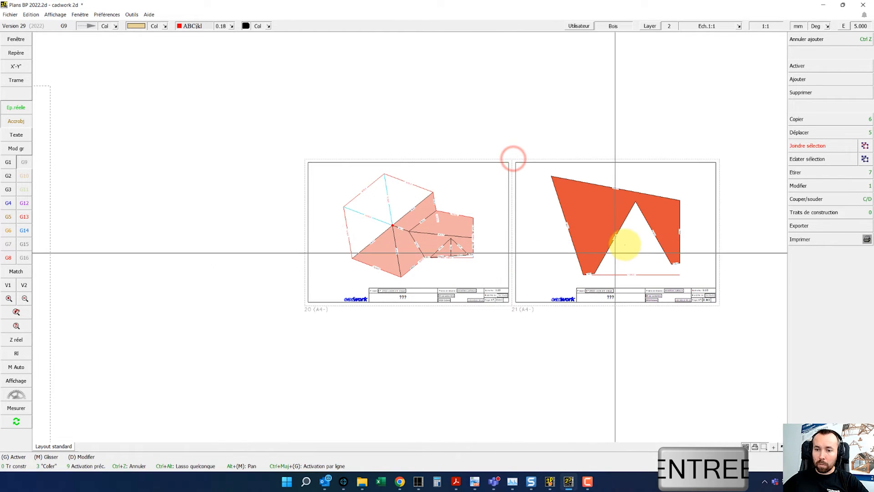
scroll(637, 236, "up", 3)
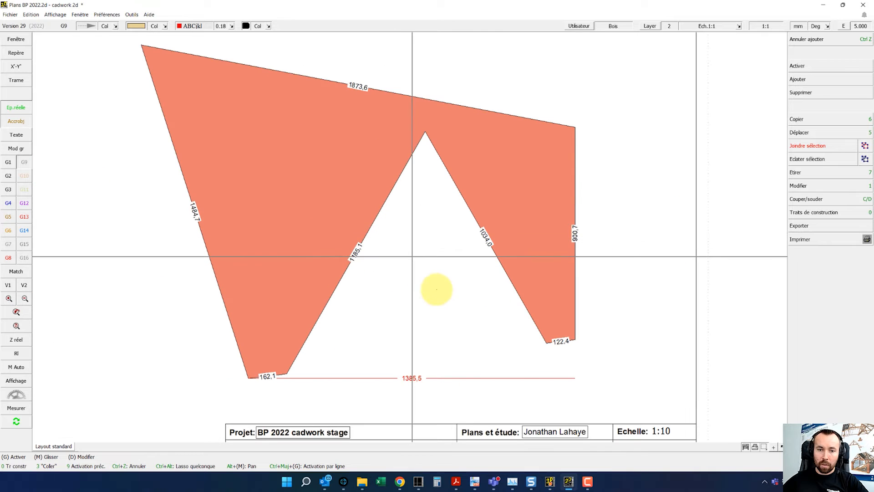
left_click(414, 258)
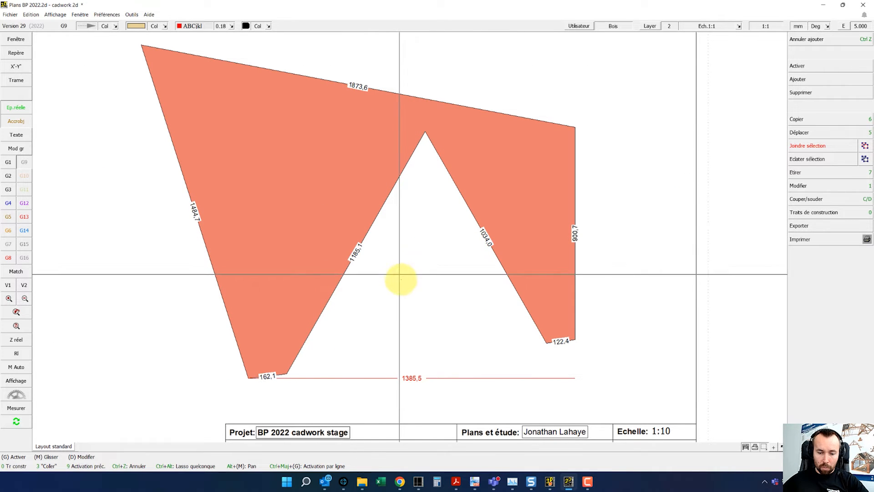
Adopt the slope drawing's 1:10 scale and place construction lines along its 900.7 edge and both edges of the notch.
key("0")
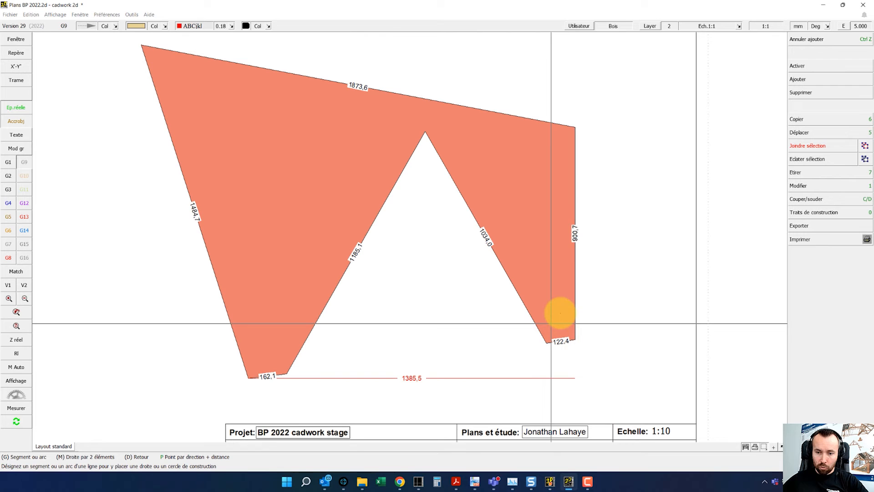
key("s")
left_click(575, 308)
right_click(577, 326)
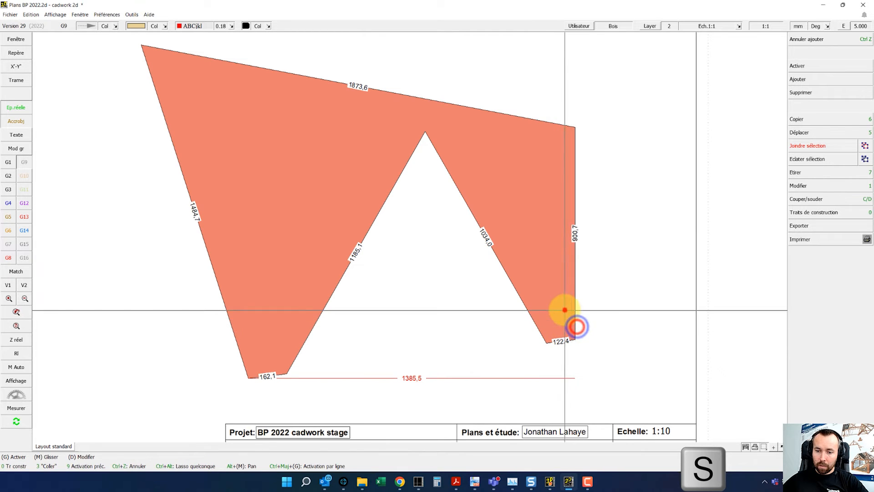
left_click(565, 310)
left_click(603, 333)
key("0")
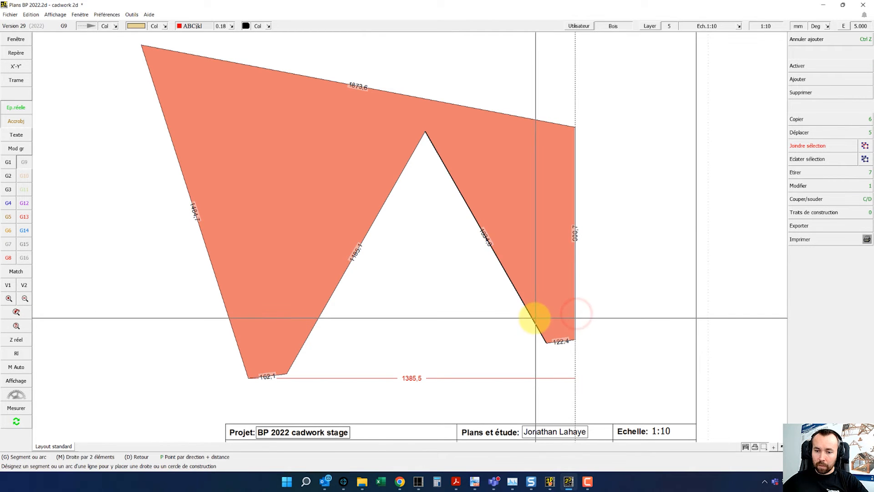
left_click(323, 311)
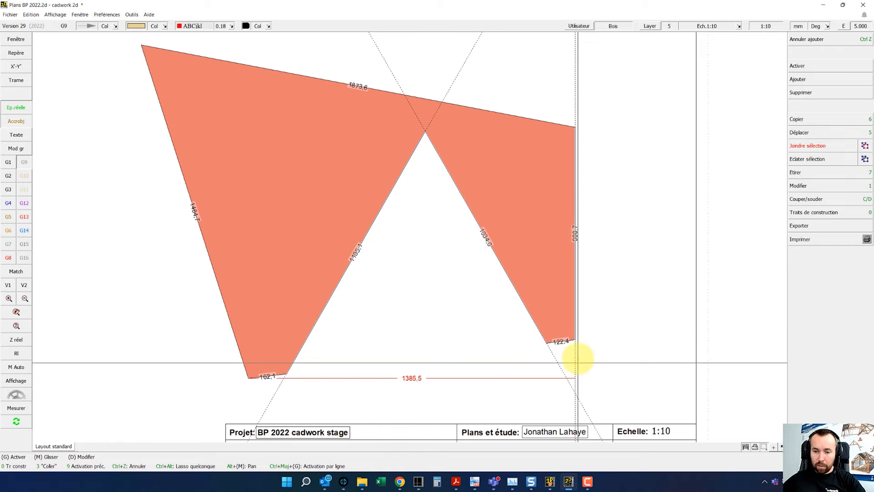
Outline the gap between the eaves line's right end and the slope's 122.4 edge with connected line segments.
key("l")
left_click(574, 342)
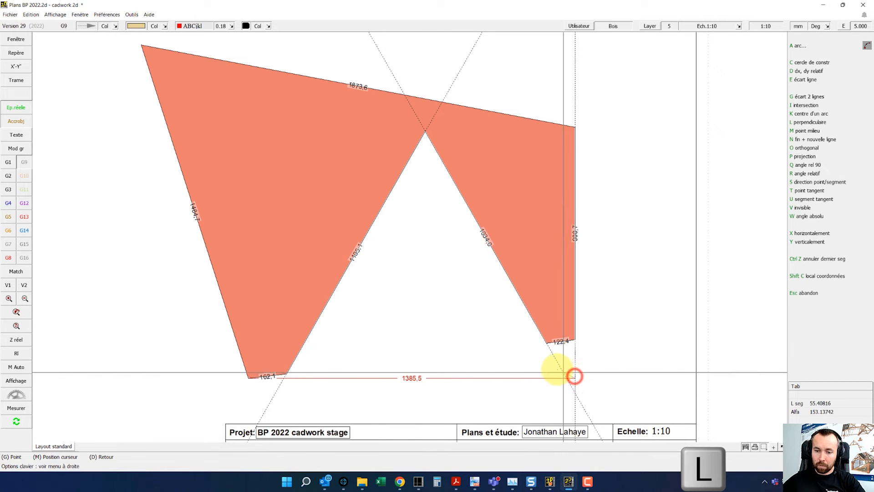
left_click(546, 342)
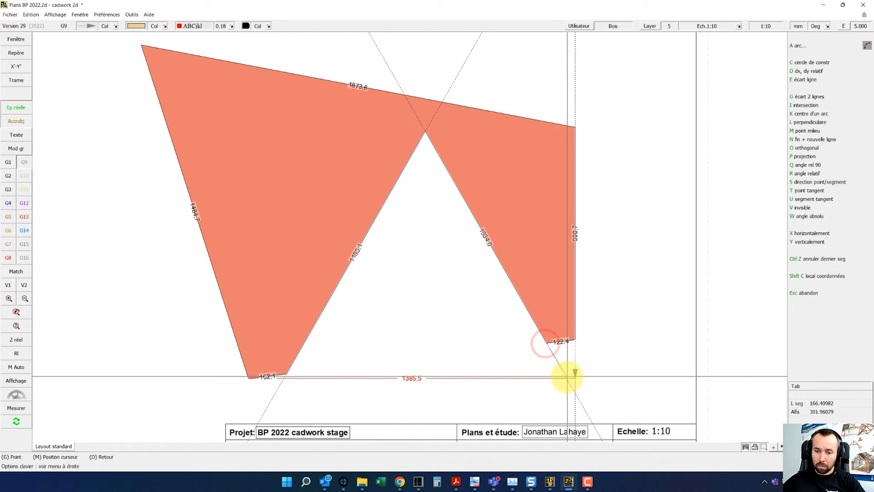
Extend the two inclined inner edges of the roof outline down to the red base line with arrowed segments along the construction lines.
right_click(475, 357)
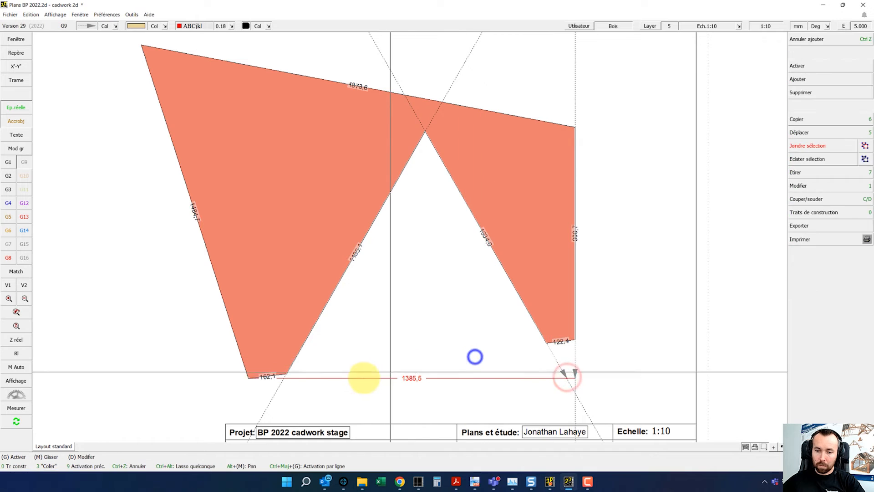
left_click(286, 374)
right_click(326, 364)
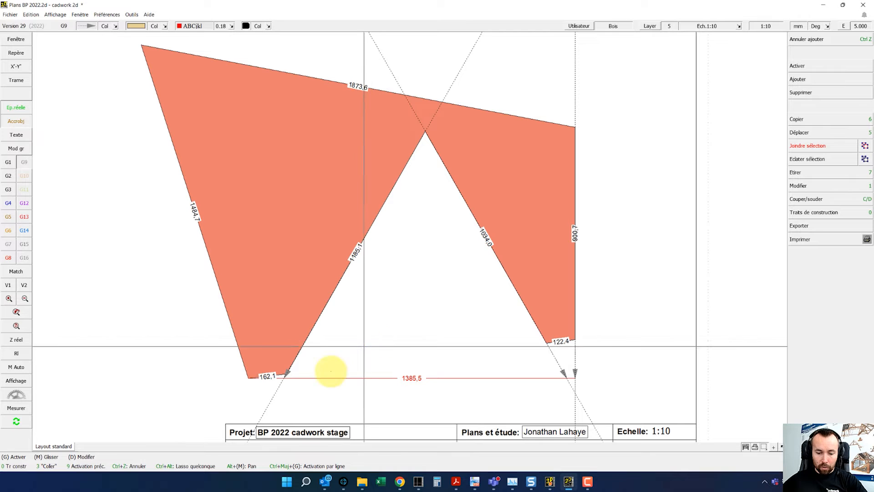
Add a horizontal dimension chain with an overall total below the base line, and dimension the offset out to the upper-left corner in line with it.
key("m")
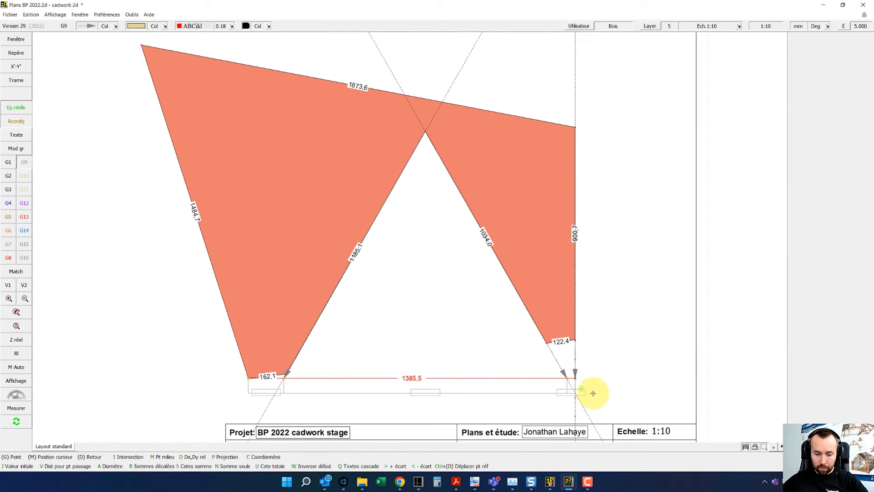
left_click(577, 396)
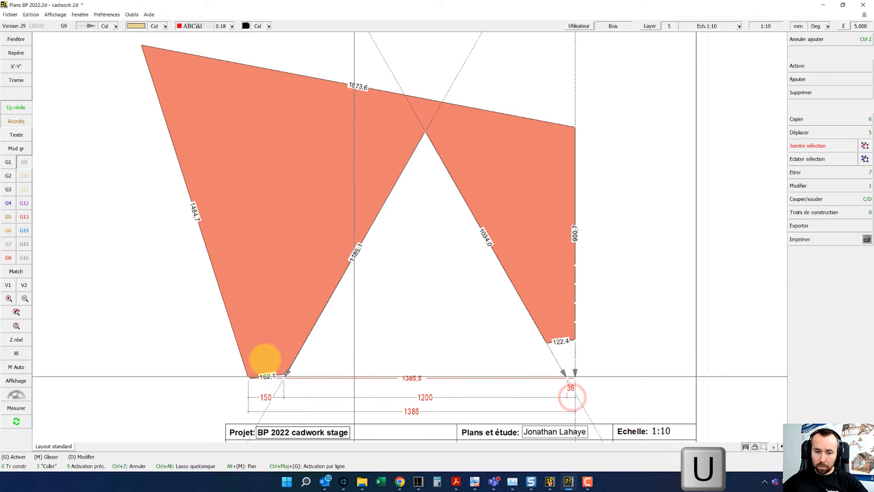
key("m")
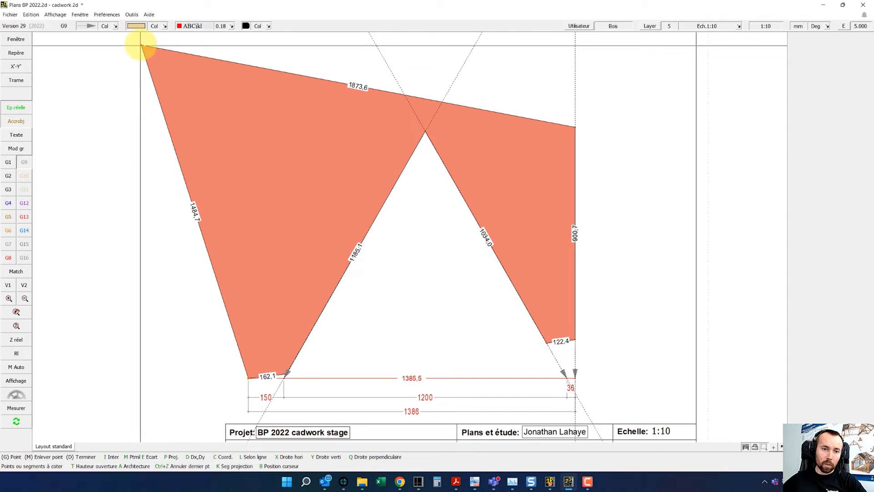
left_click(139, 46)
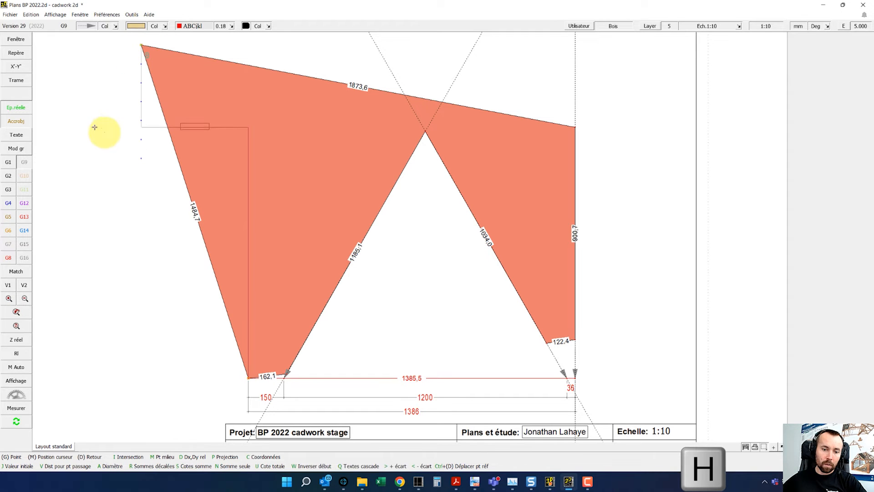
left_click(248, 397)
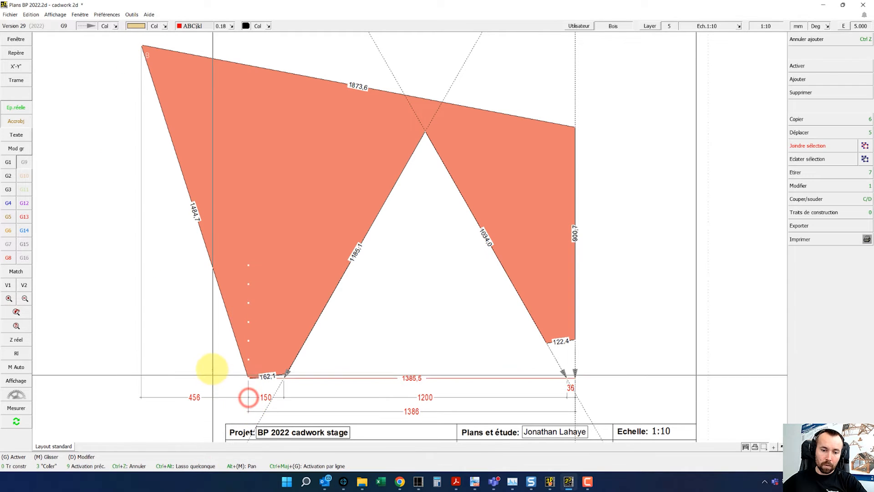
Add a vertical dimension outside the outline between its lower-left and upper-left corners.
key("v")
left_click(248, 378)
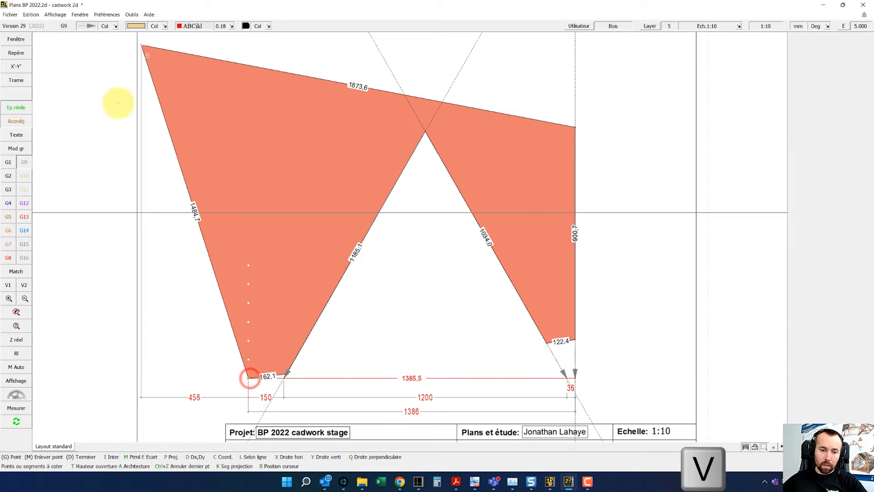
left_click(133, 46)
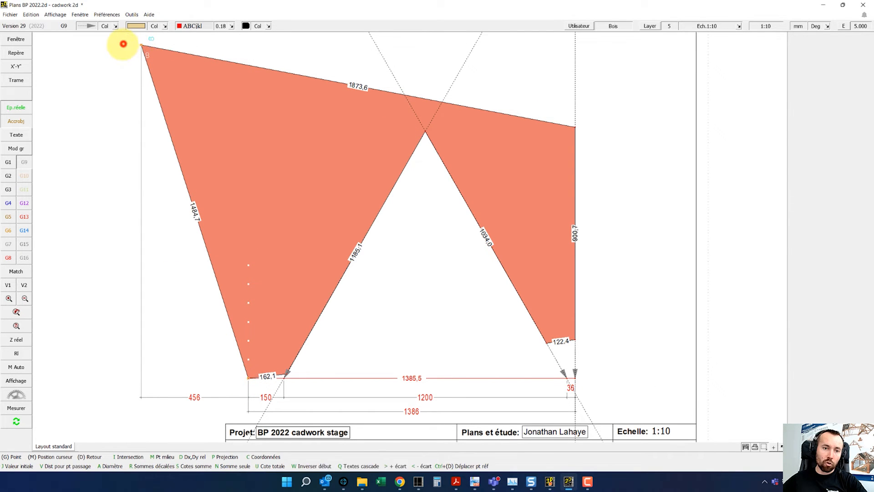
left_click(124, 44)
left_click(82, 112)
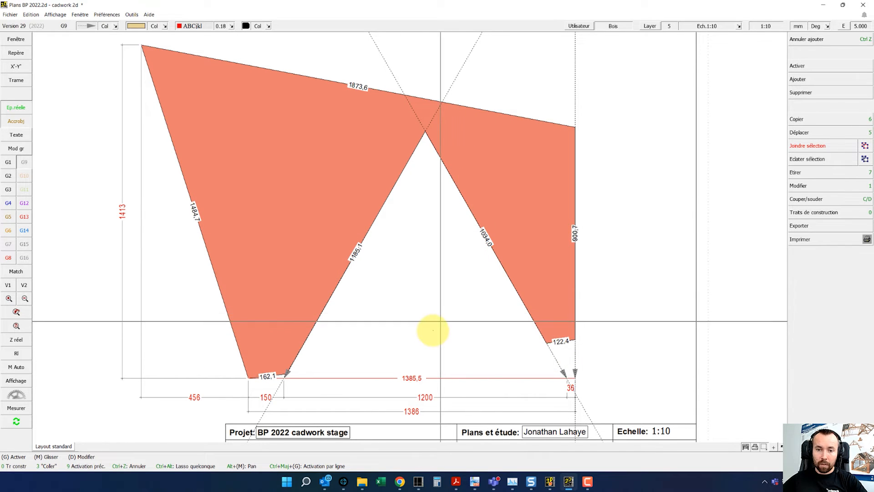
Delete all the dotted construction lines from the drawing.
left_click(624, 320)
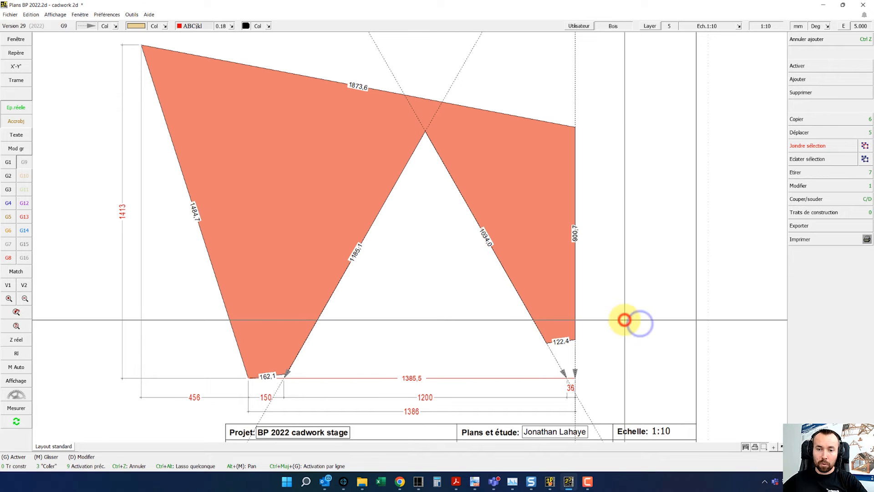
scroll(429, 246, "down", 5)
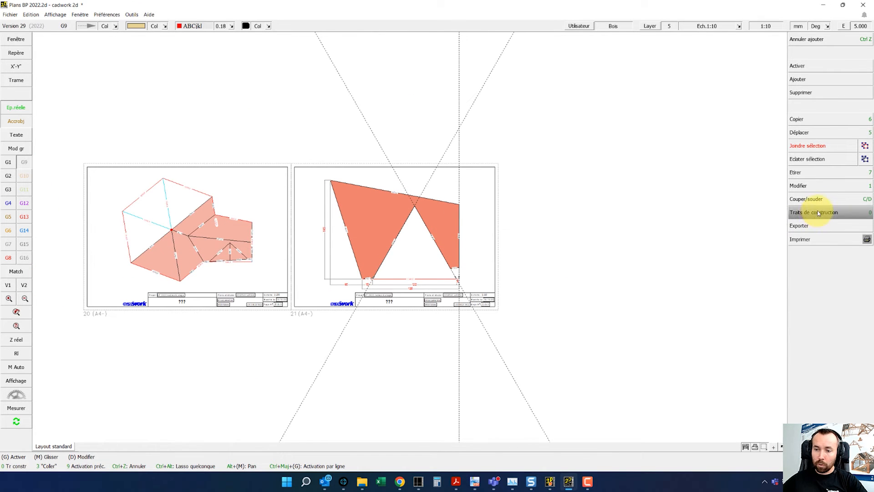
left_click(815, 212)
left_click(845, 347)
right_click(550, 283)
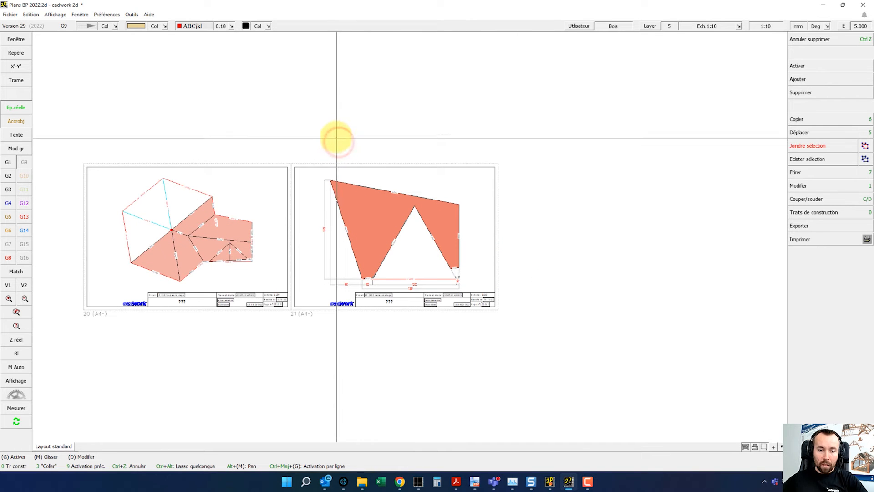
Switch to the cadwork 3D model and display the complete roof in a shaded axonometric view facing its front edges.
scroll(298, 246, "up", 2)
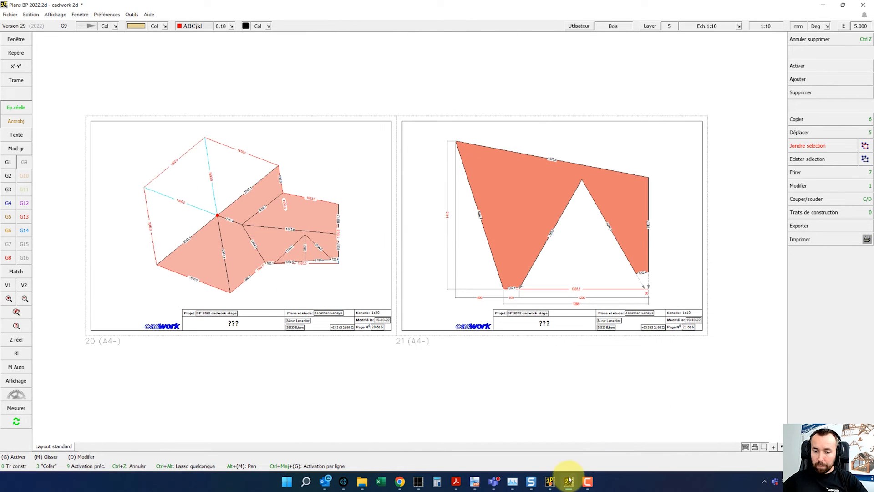
left_click(551, 482)
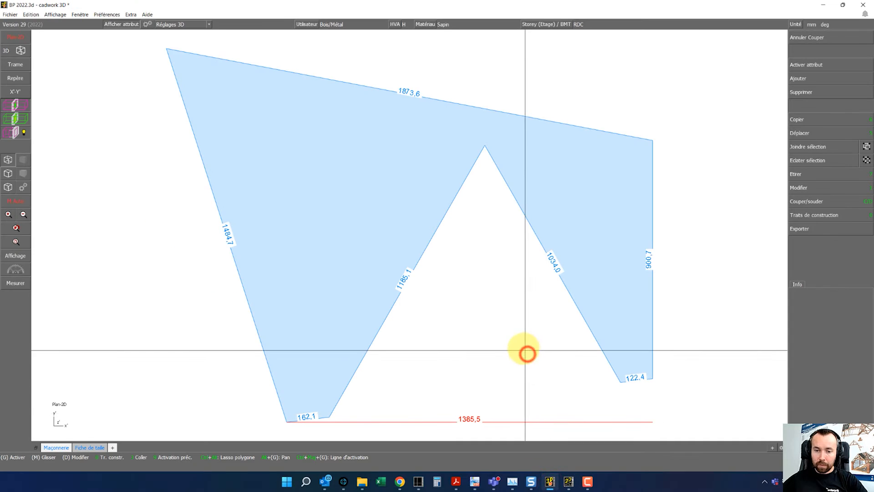
left_click(18, 52)
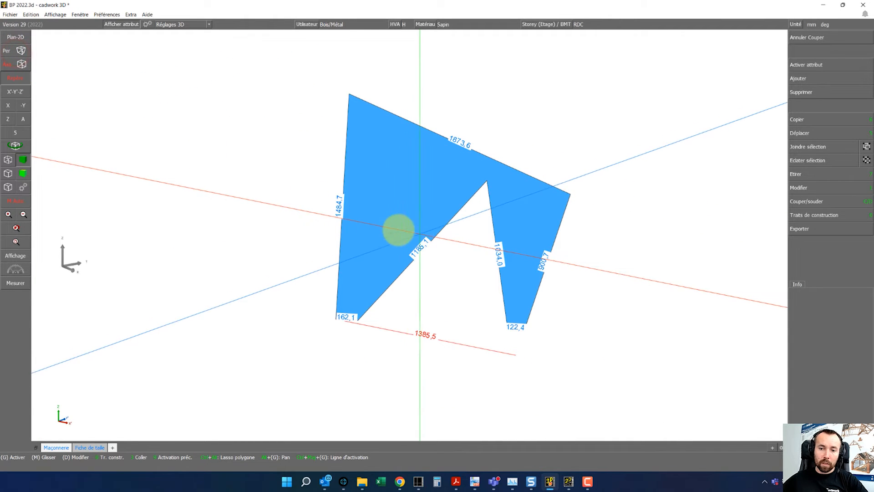
key("F4")
left_click_drag(410, 236, 415, 186, "ctrl")
left_click(116, 24)
middle_click_drag(319, 234, 405, 258)
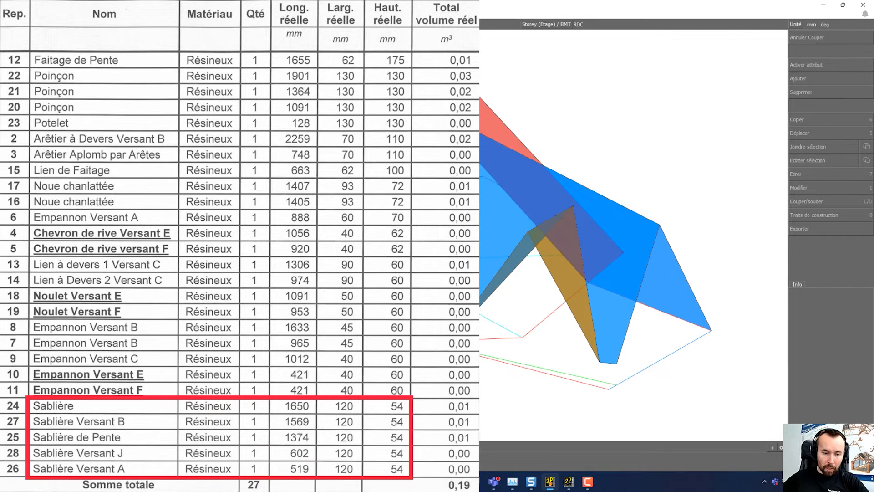
Set up a rectangular beam 54 mm wide and 120 mm high with colour 4 Sapin, named Sablière.
key("l")
key("l")
type("5")
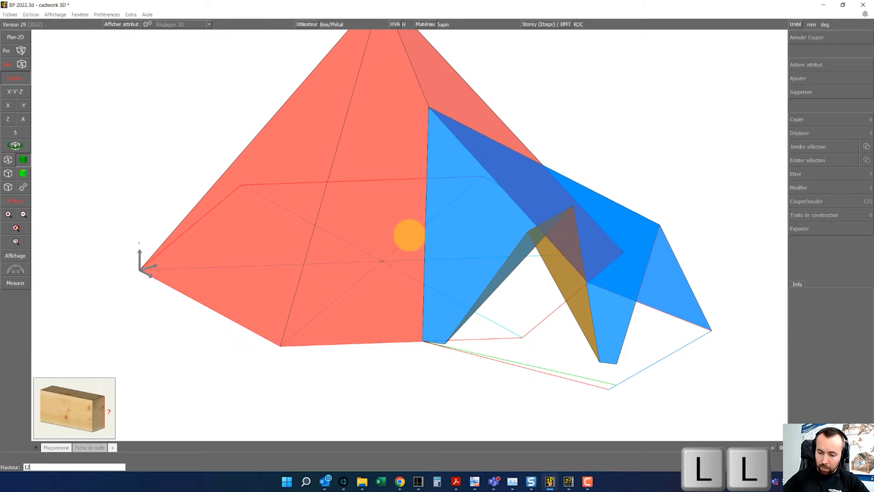
key("Return")
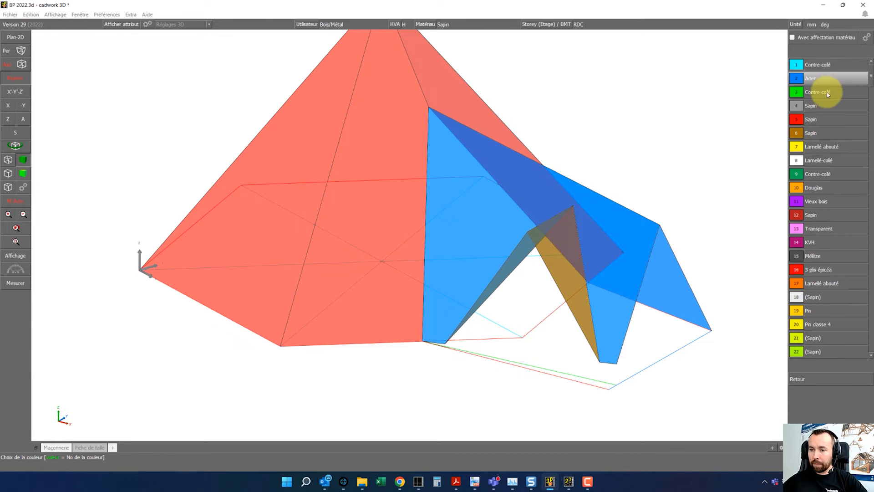
left_click(825, 109)
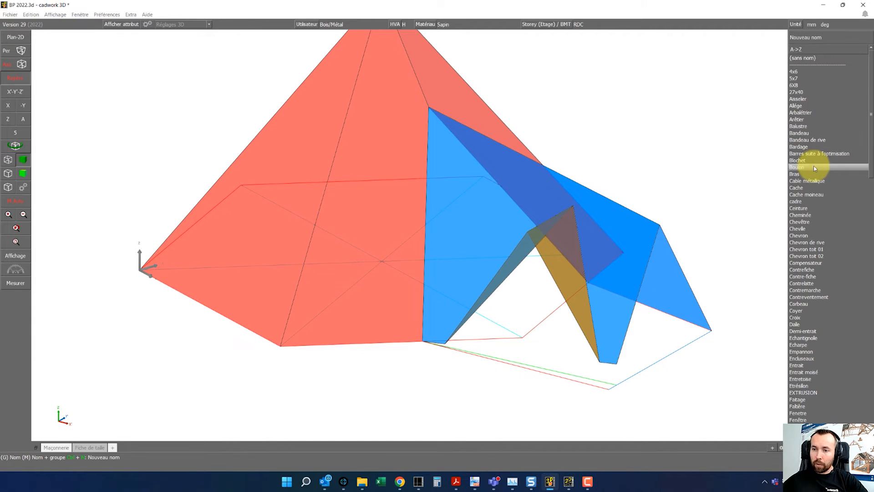
key("s")
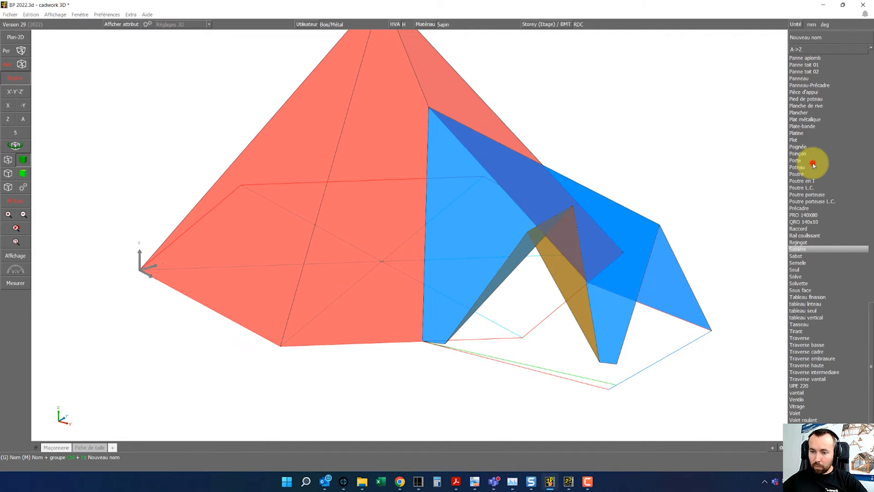
left_click(809, 166)
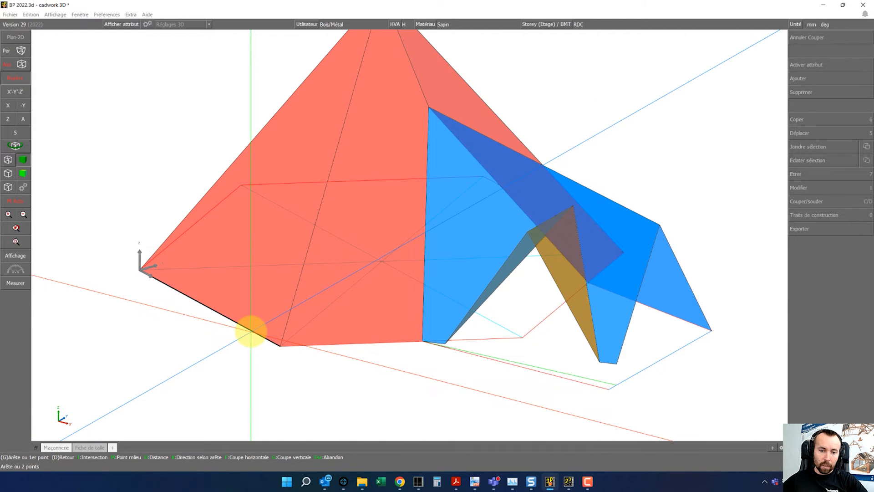
Place wall plates along the two adjacent front base edges of the red hexagonal roof, lying flat beneath the roof surfaces.
left_click(251, 331)
key("7")
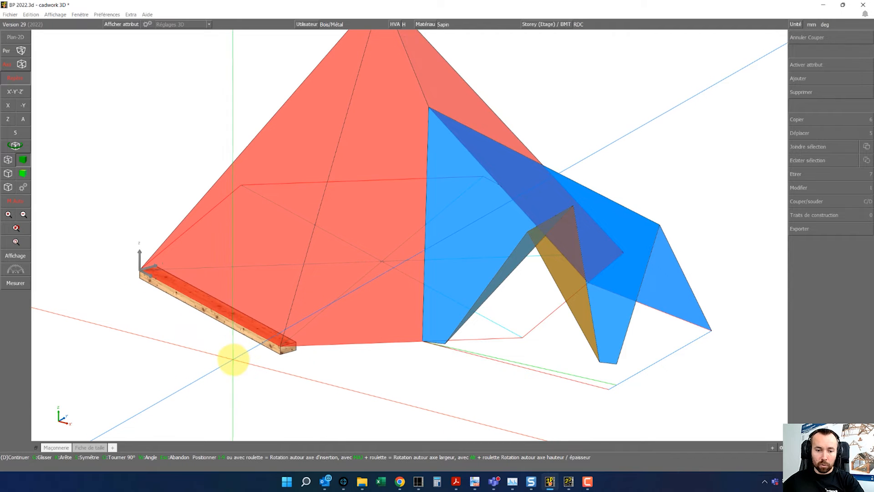
right_click(236, 368)
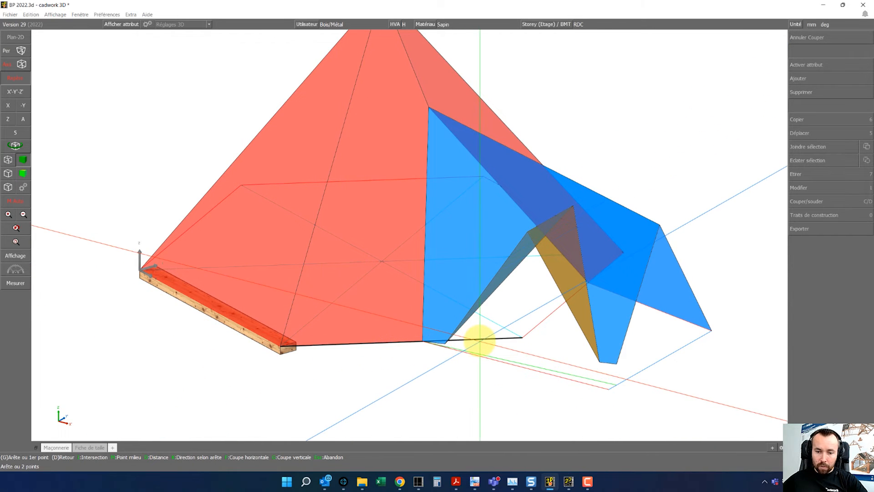
left_click(480, 340)
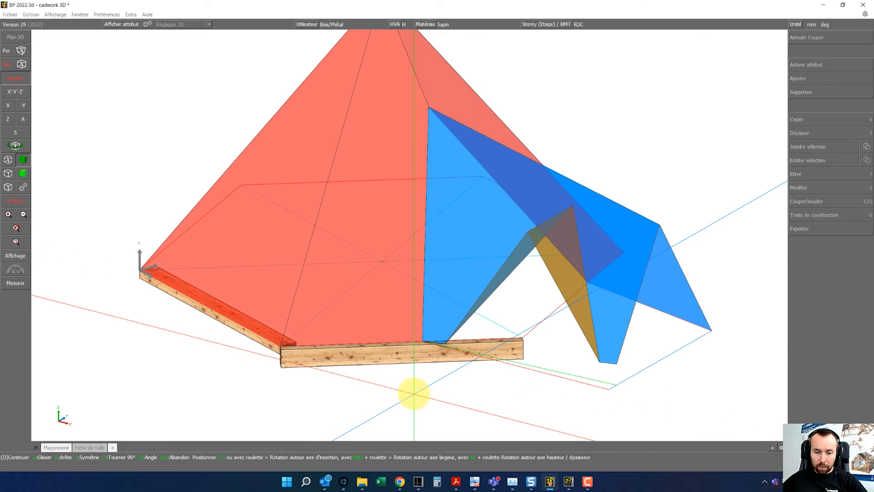
key("o")
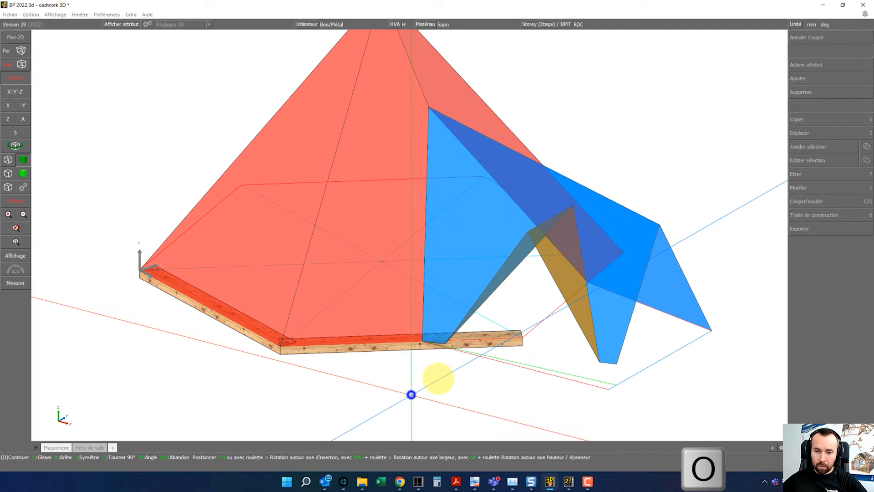
Place a wall plate on the hexagon's next base edge behind the dormer, turned flat and inward.
left_click(547, 317)
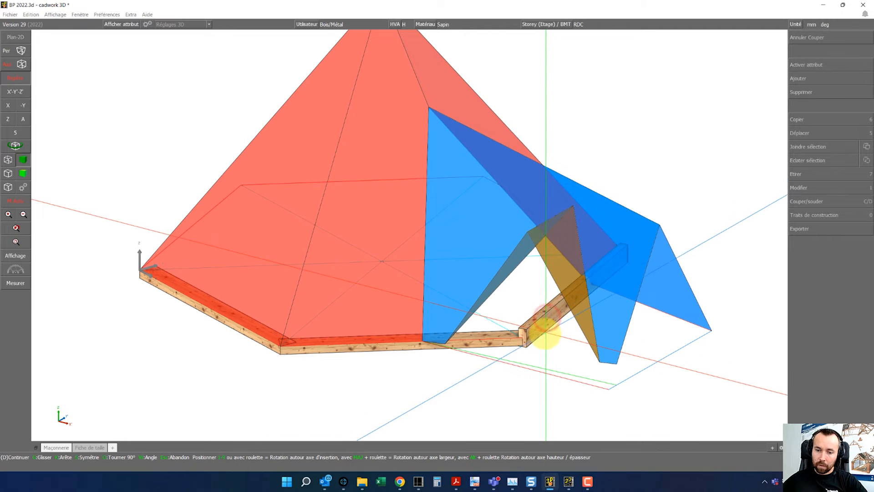
key("o")
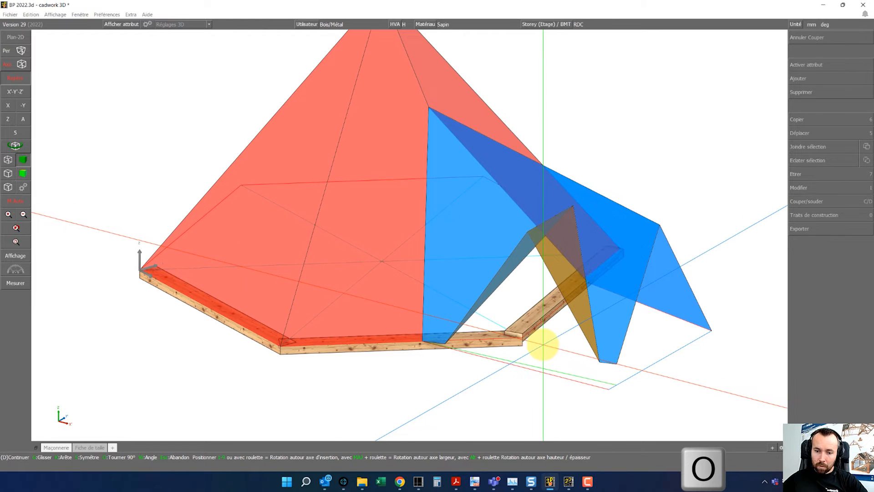
right_click(461, 382)
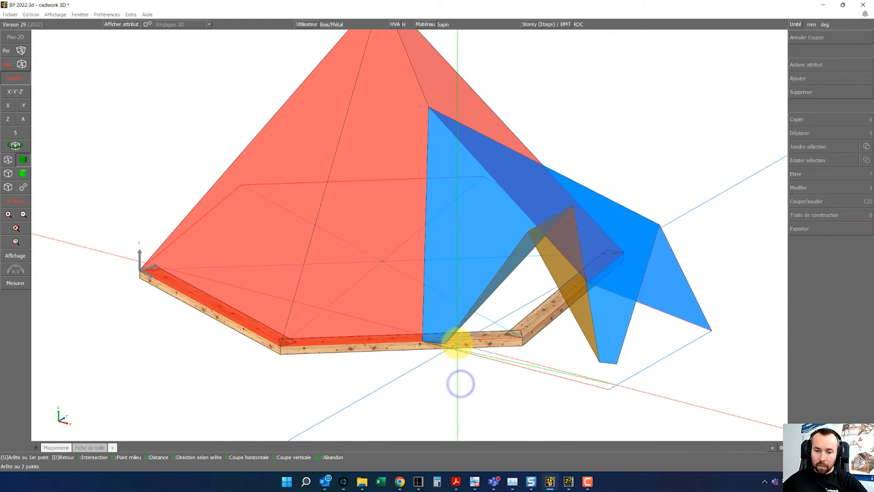
Place a flat wall plate under the blue roof slope from its junction with the red roof to its outer lower corner.
scroll(284, 211, "up", 3)
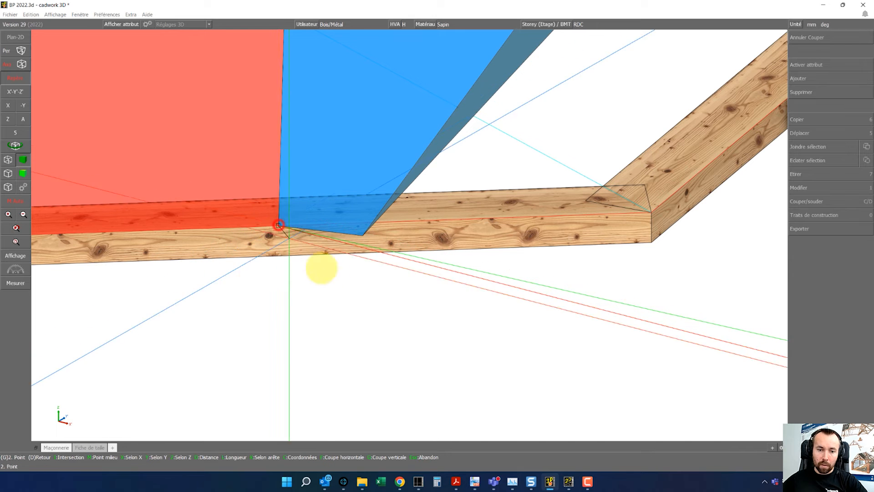
scroll(305, 255, "down", 4)
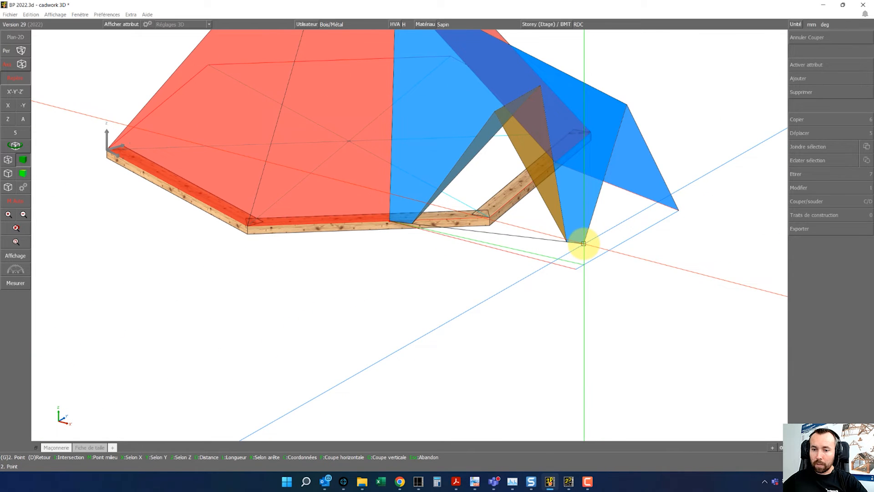
left_click(583, 244)
key("o")
key("o")
key("o")
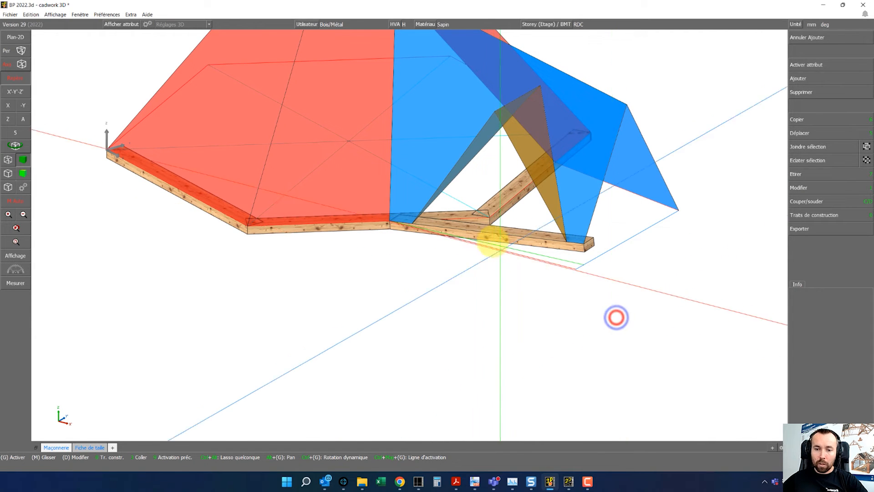
Select the two hexagon wall plates meeting behind the blue slope's plate and join their ends with a mitre cut.
scroll(407, 230, "up", 5)
left_click(375, 212)
left_click(435, 186)
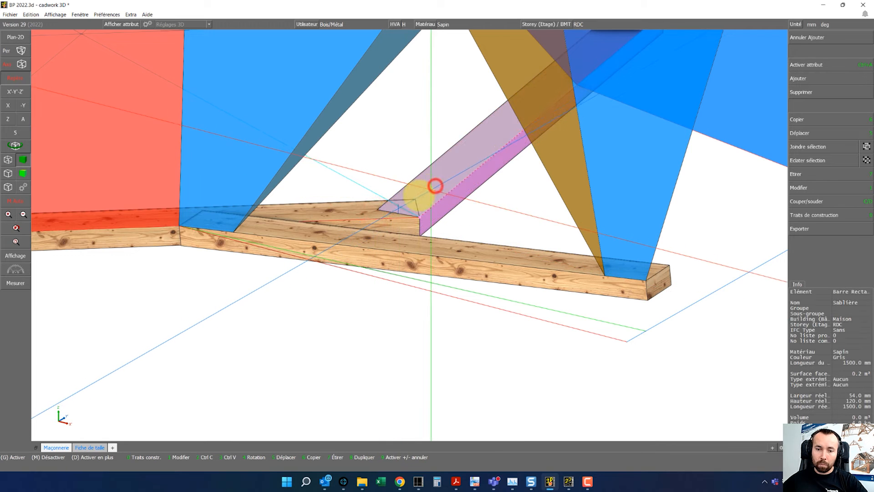
left_click(365, 204)
key("v")
key("g")
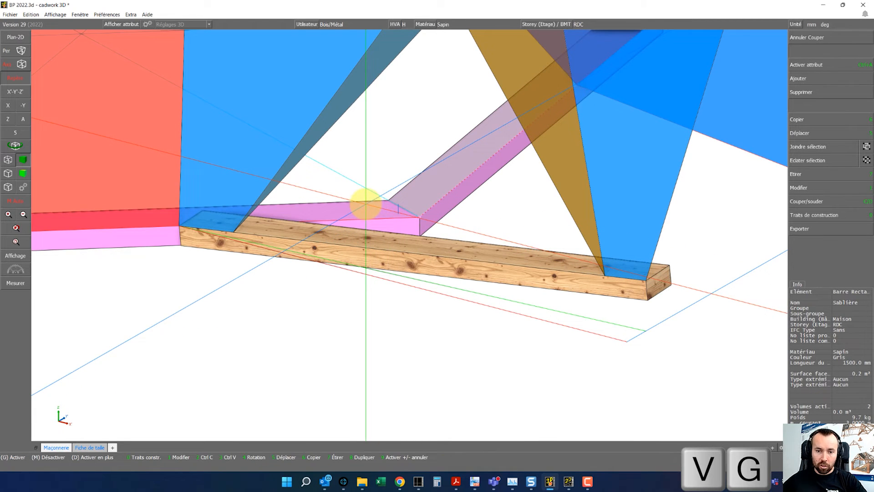
left_click(341, 297)
scroll(314, 292, "down", 2)
scroll(136, 207, "up", 2)
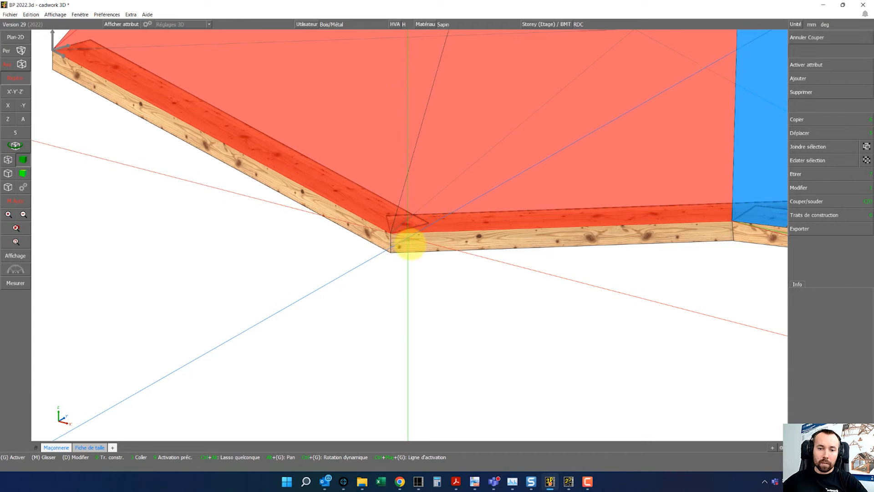
Join the two hexagon wall plates meeting at the red roof's front corner with a half-lap.
left_click(379, 235)
left_click(381, 243)
left_click(404, 250)
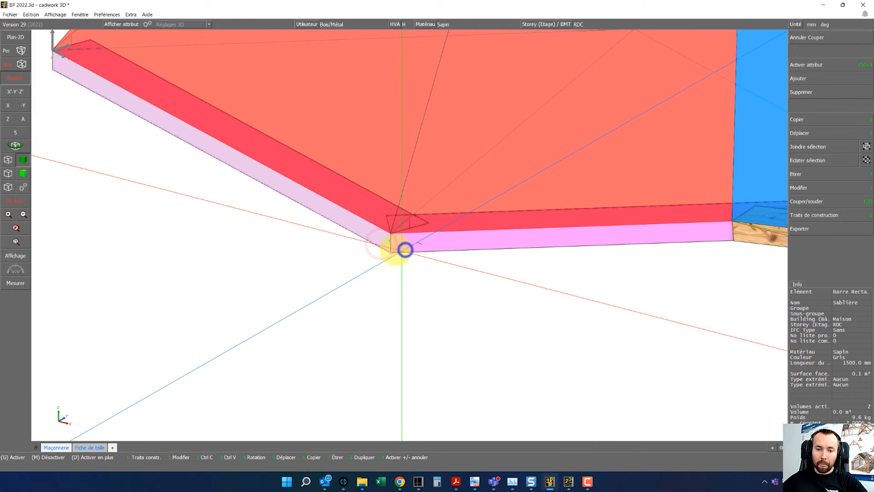
left_click(136, 381)
right_click(424, 295)
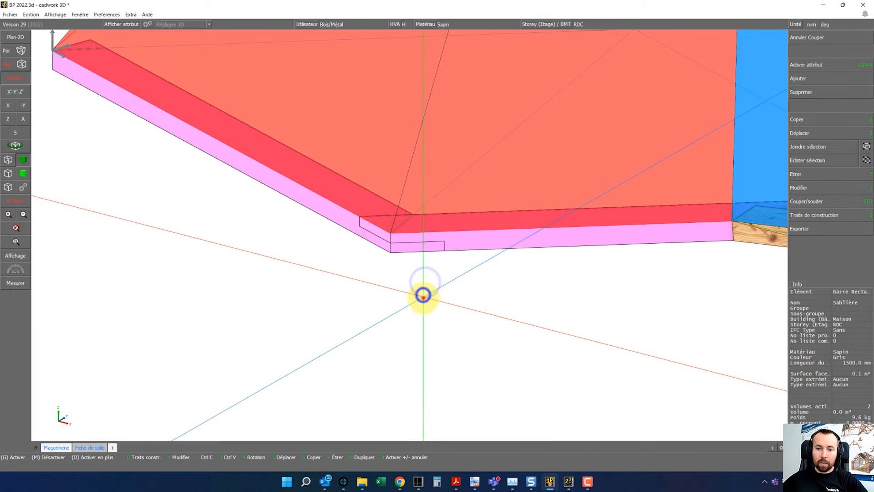
left_click(423, 296)
Notch the wall plate under the blue slope using the hexagon's wall plate beside the red roof as the cutting piece.
scroll(490, 306, "down", 2)
scroll(528, 207, "up", 2)
left_click(522, 204)
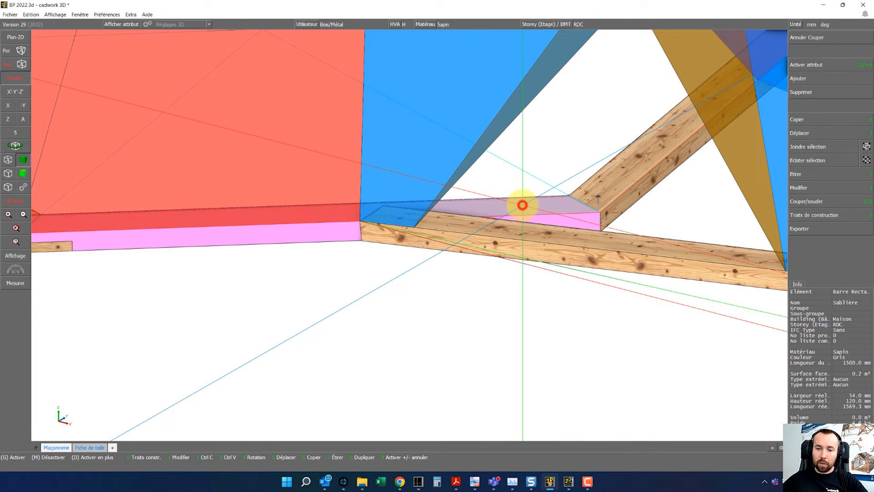
key("c")
key("w")
left_click(541, 237)
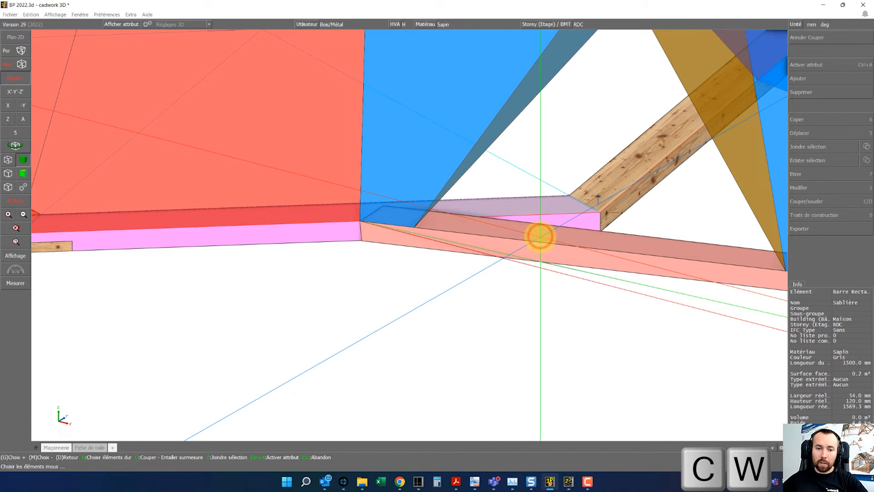
right_click(483, 307)
Isolate the blue slope's wall plate and stretch its notched end face to the corner point at the red roof junction.
left_click(526, 232)
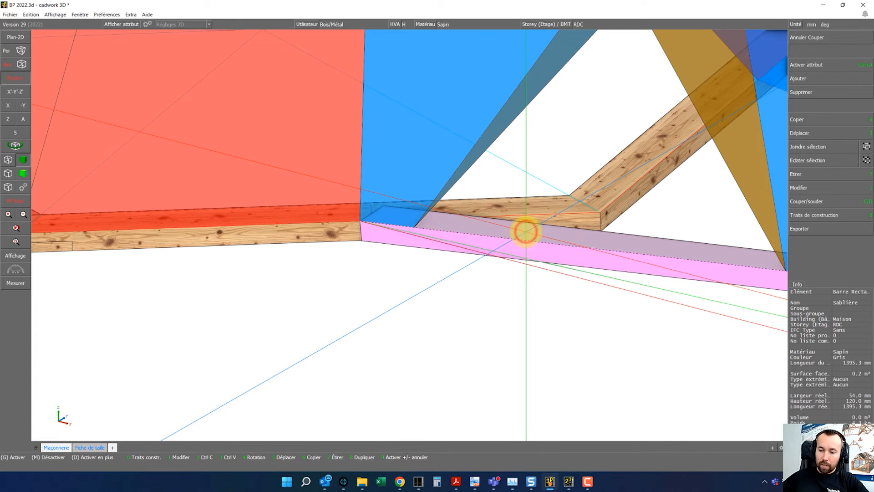
key("space")
middle_click_drag(538, 237, 416, 236)
scroll(406, 232, "up", 5)
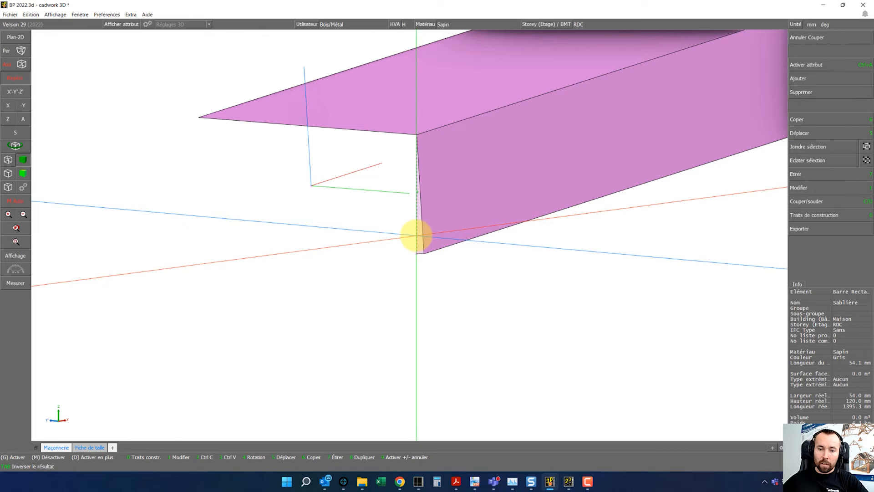
middle_click_drag(397, 245, 424, 254)
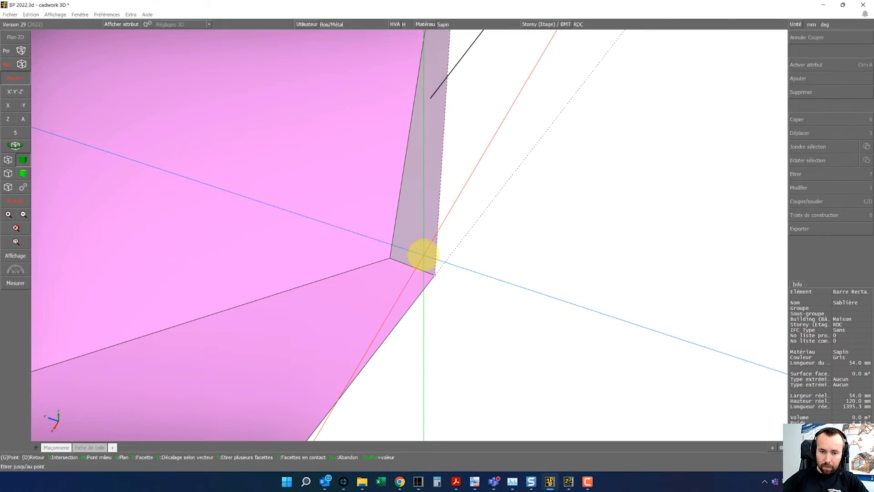
key("Return")
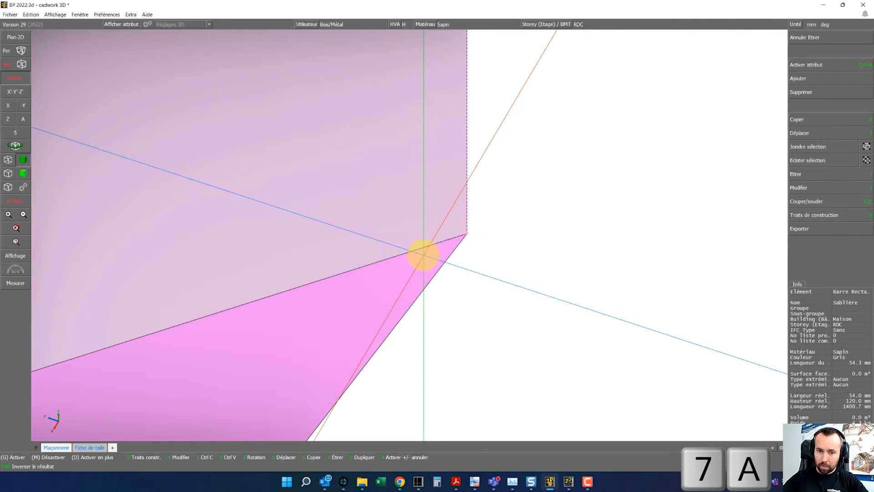
scroll(423, 255, "down", 5)
left_click(469, 256)
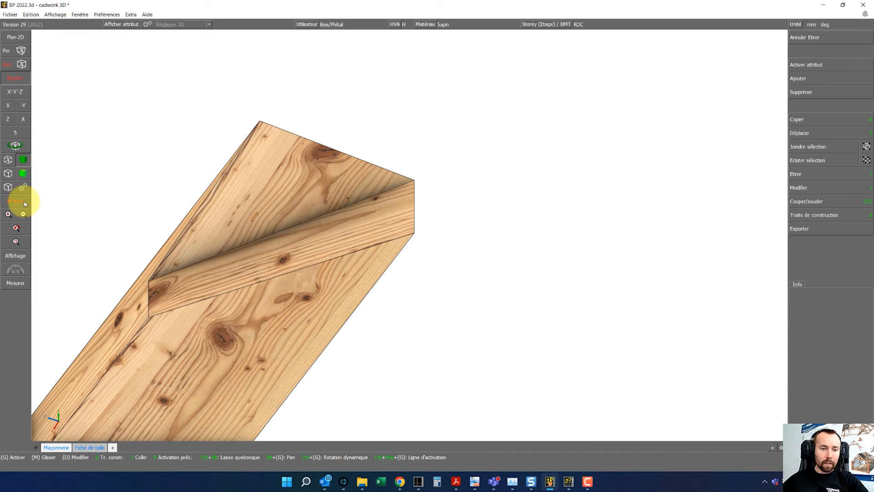
left_click(22, 201)
scroll(312, 250, "down", 10)
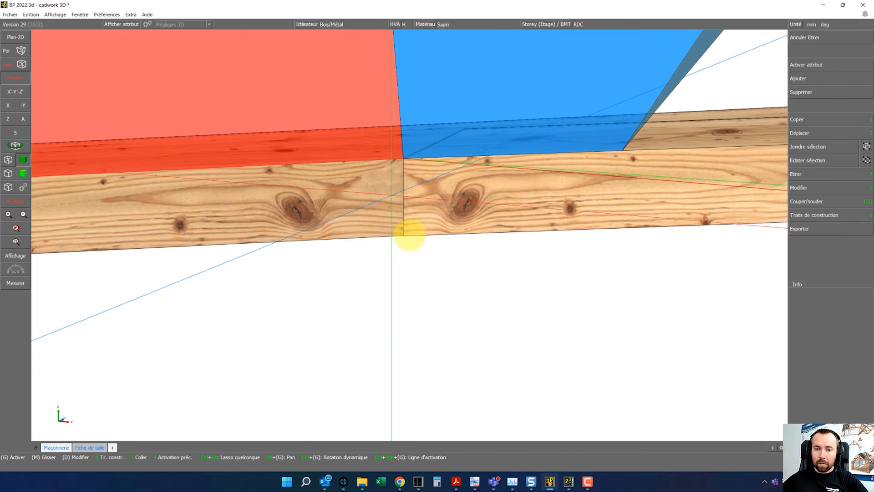
Stretch the outer end of the blue slope's wall plate to the plane defined by the blue roof's outer edge.
scroll(411, 232, "up", 6)
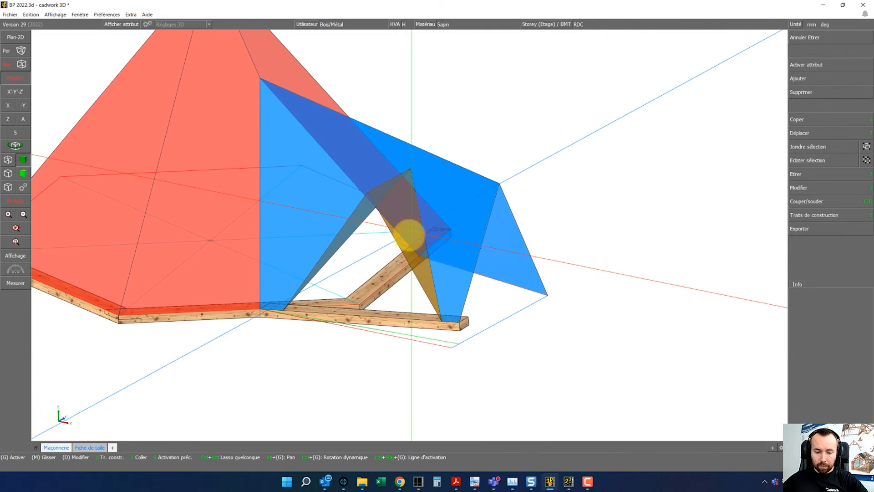
scroll(472, 344, "up", 6)
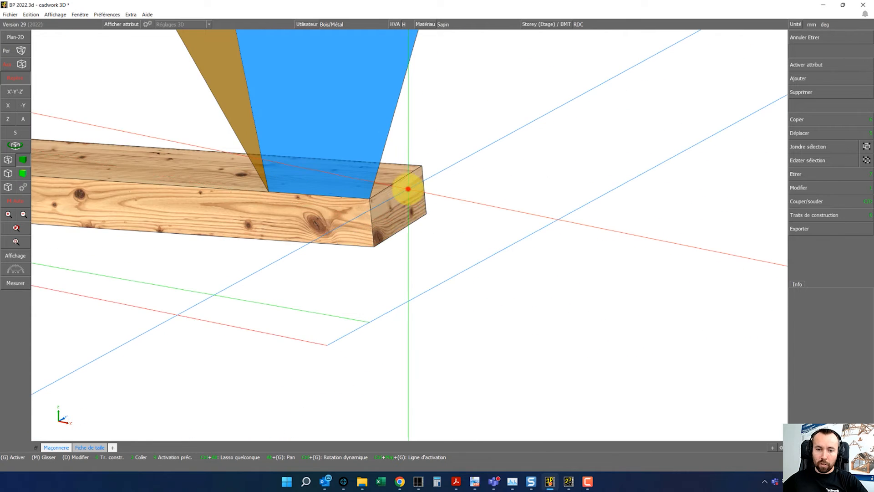
left_click(408, 189)
scroll(406, 187, "down", 3)
scroll(457, 159, "down", 1)
scroll(408, 234, "up", 1)
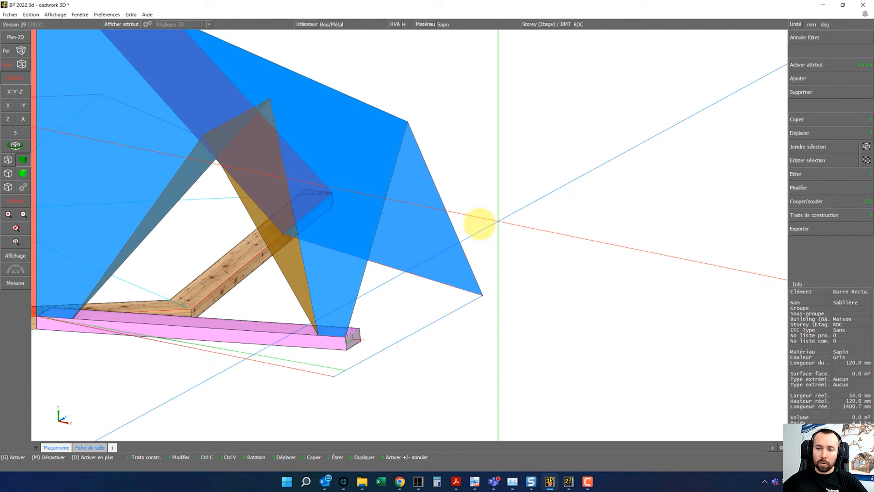
key("7")
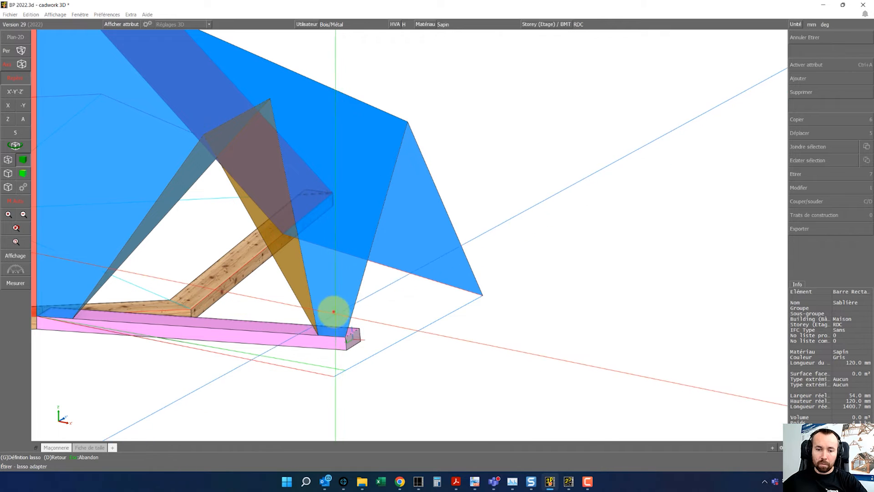
left_click(334, 312)
left_click(384, 367)
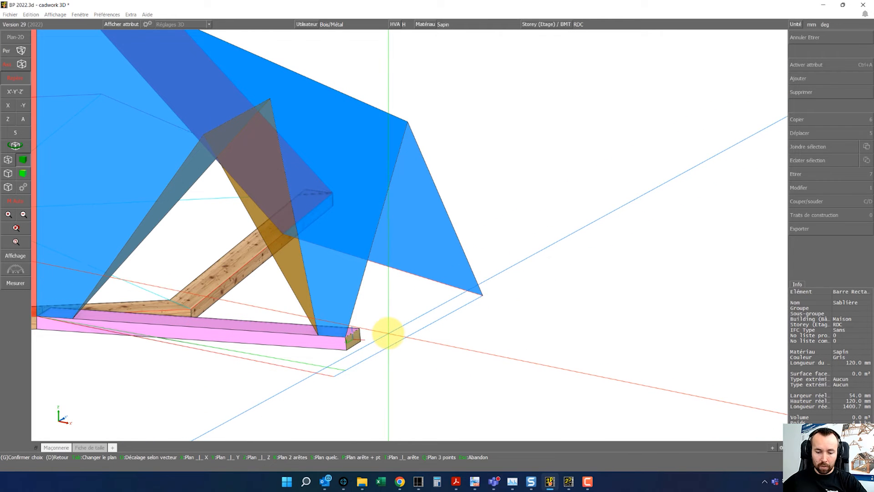
key("k")
left_click(364, 275)
left_click(463, 246)
left_click(494, 236)
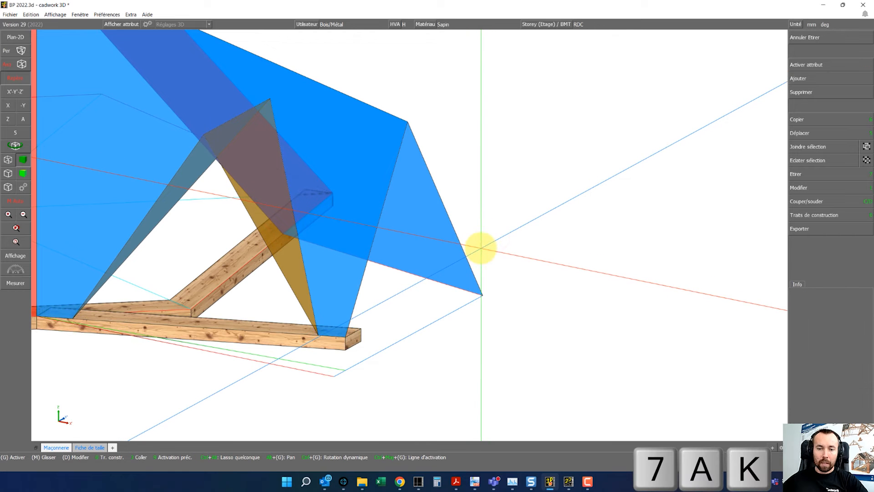
scroll(385, 203, "down", 2)
scroll(409, 244, "up", 1)
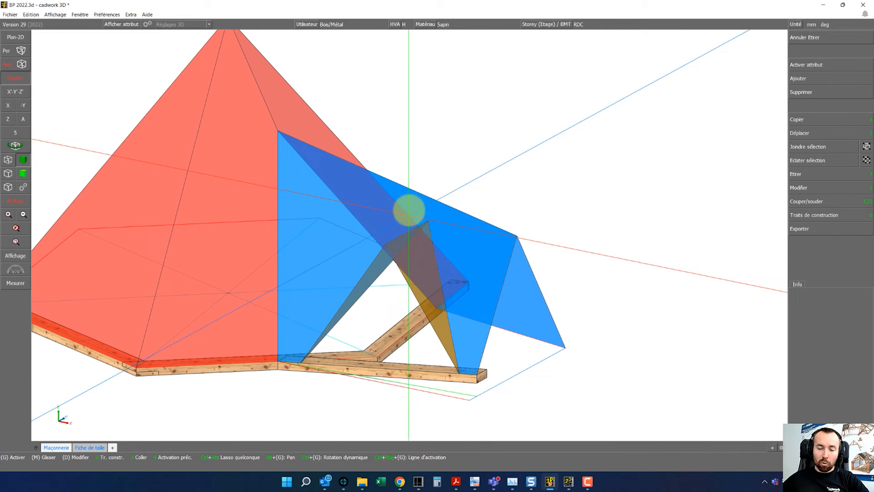
Add a 62 × 175 mm brown Sapin beam named Faitage along the ridge of the blue roof.
mouse_move(410, 235)
left_mouse_down("ctrl")
mouse_move(422, 229)
mouse_move(410, 235)
left_mouse_up("ctrl")
left_click(497, 162)
scroll(410, 214, "up", 2)
key("l")
key("l")
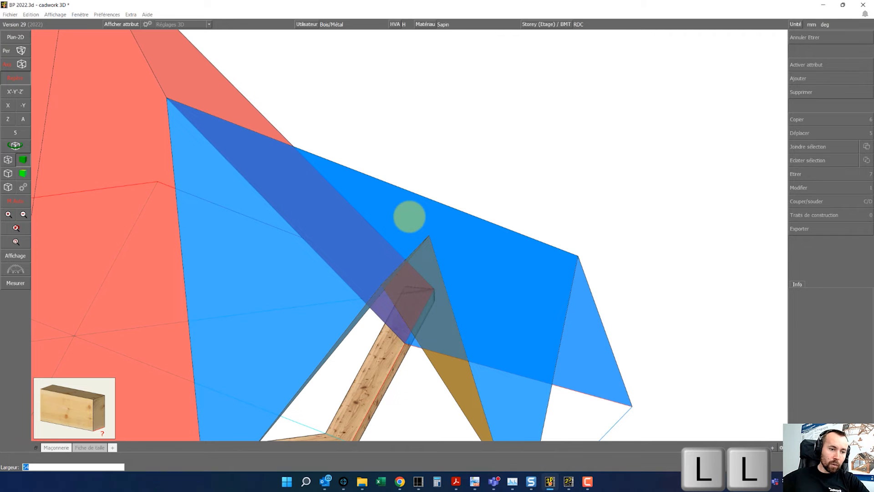
key("Return")
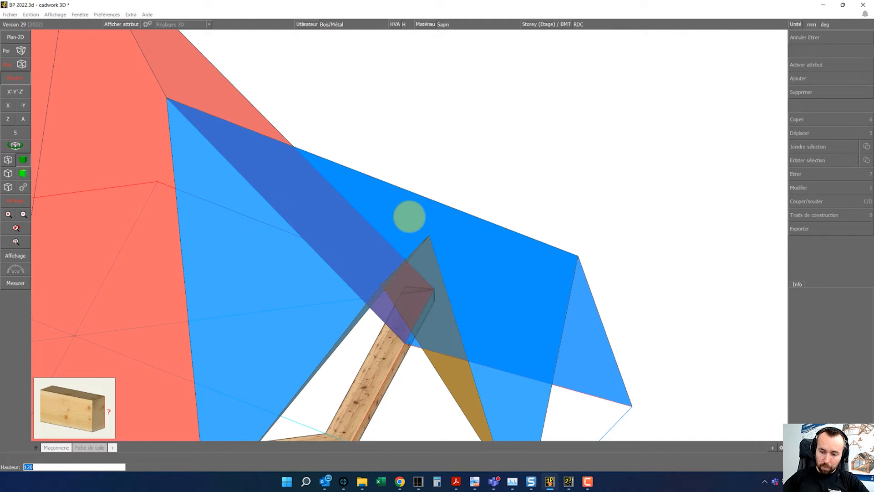
type("175")
key("Return")
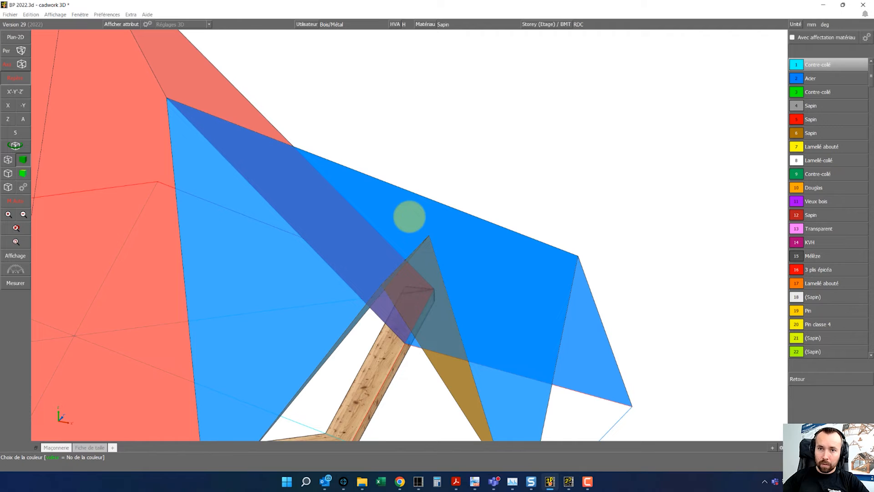
left_click(813, 134)
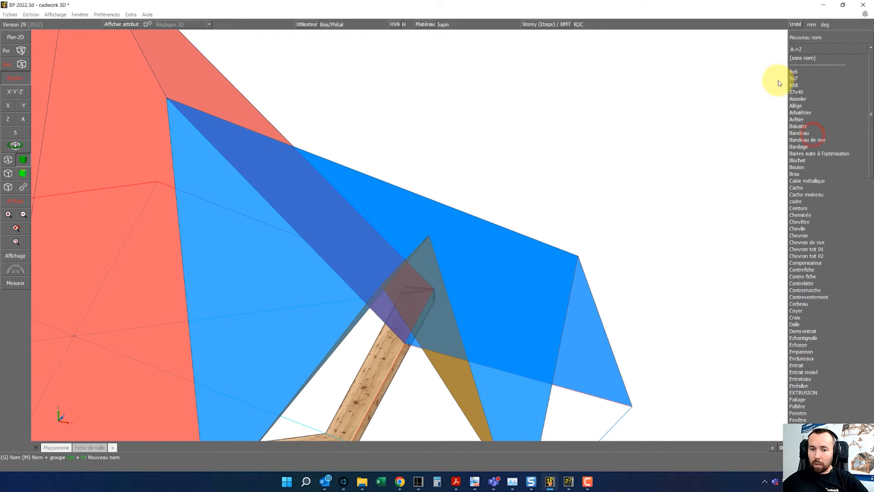
left_click(798, 104)
left_click(828, 57)
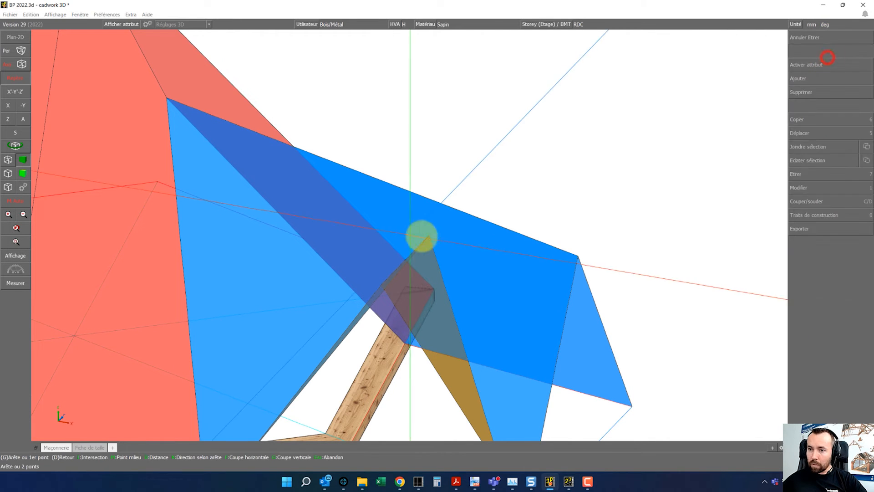
left_click(479, 218)
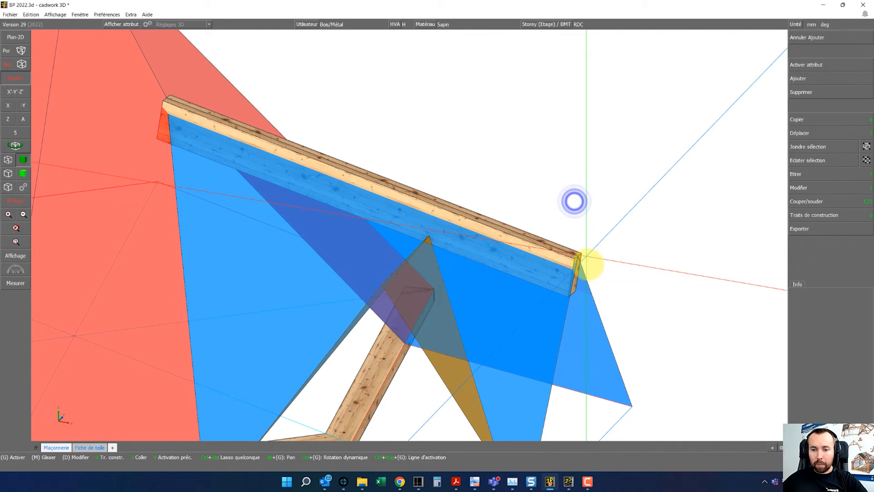
Cut the ridge beam's top to the two blue roof slopes.
right_click_drag(634, 289, 565, 328)
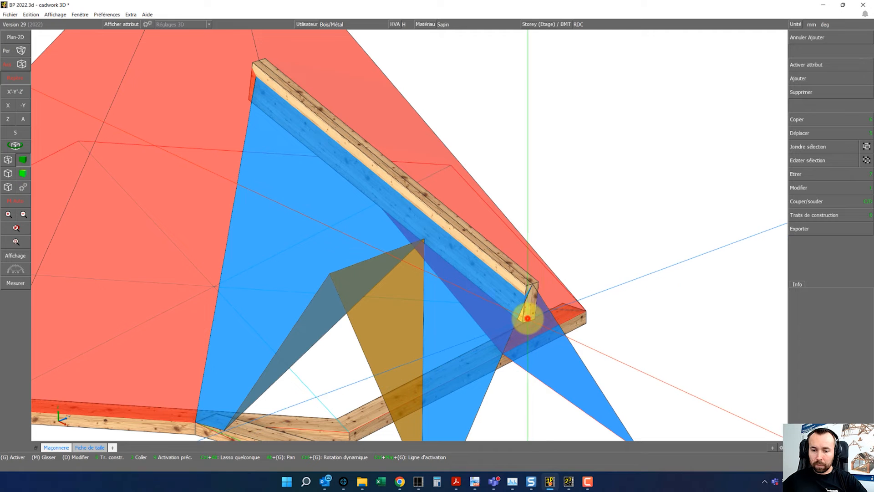
left_click(529, 318)
key("c")
left_click(476, 330)
right_click_drag(606, 347, 624, 336)
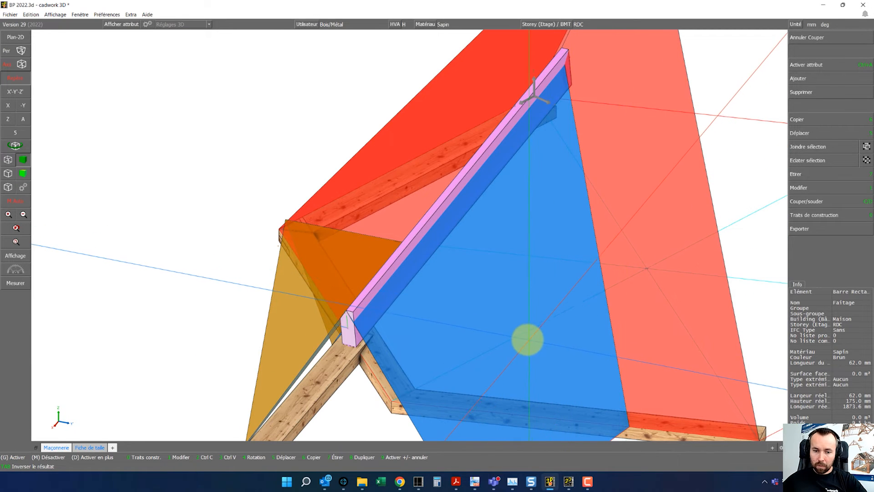
left_click(526, 340)
right_click_drag(440, 331, 404, 234)
scroll(421, 243, "up", 5)
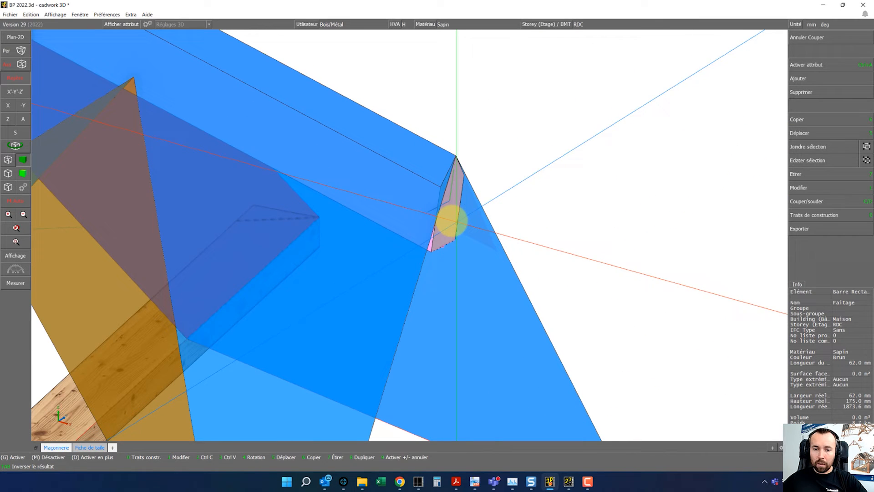
Stretch the outer end of the ridge beam to the plane of the wall plate's outer end face.
scroll(412, 241, "down", 3)
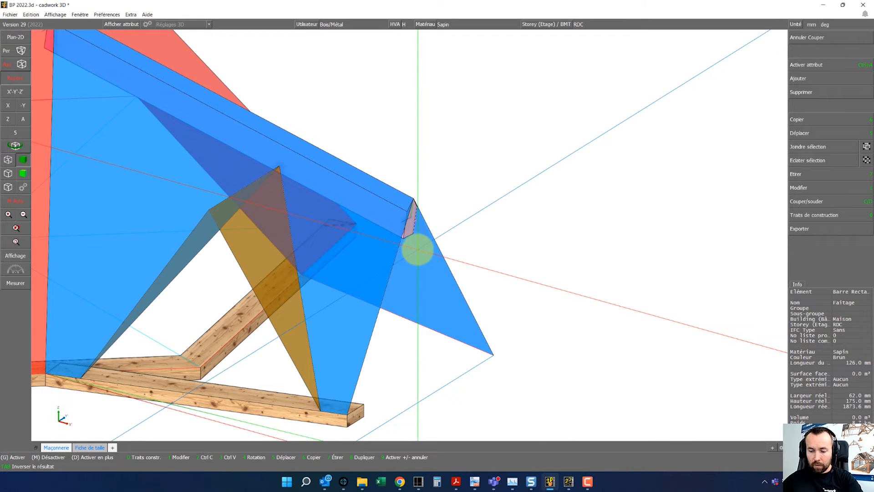
left_click(380, 177)
left_click(437, 276)
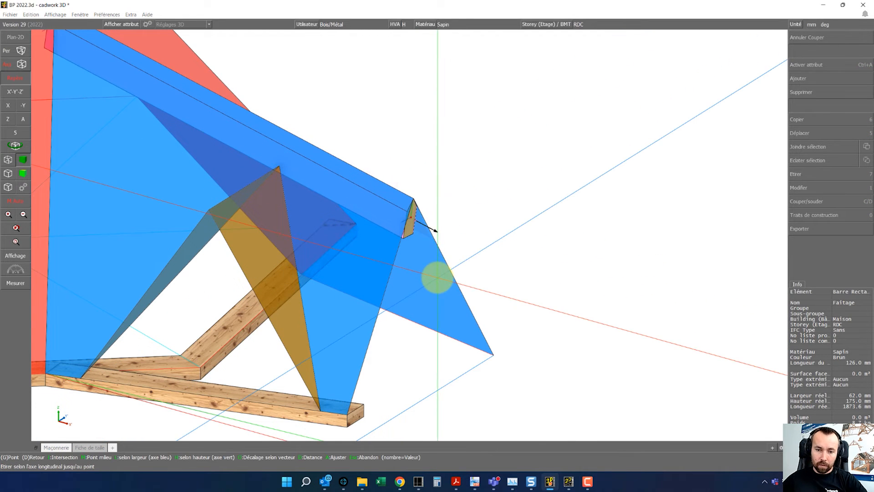
left_click(355, 414)
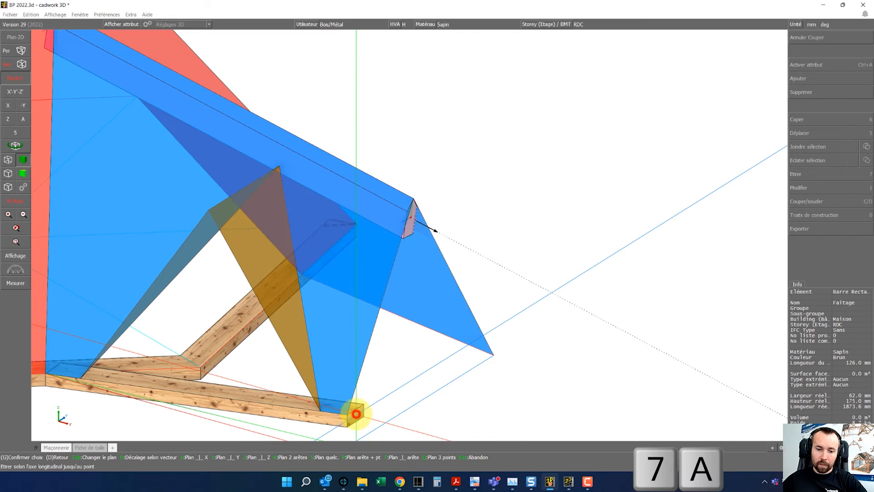
middle_click(592, 252)
middle_click_drag(246, 253, 401, 236)
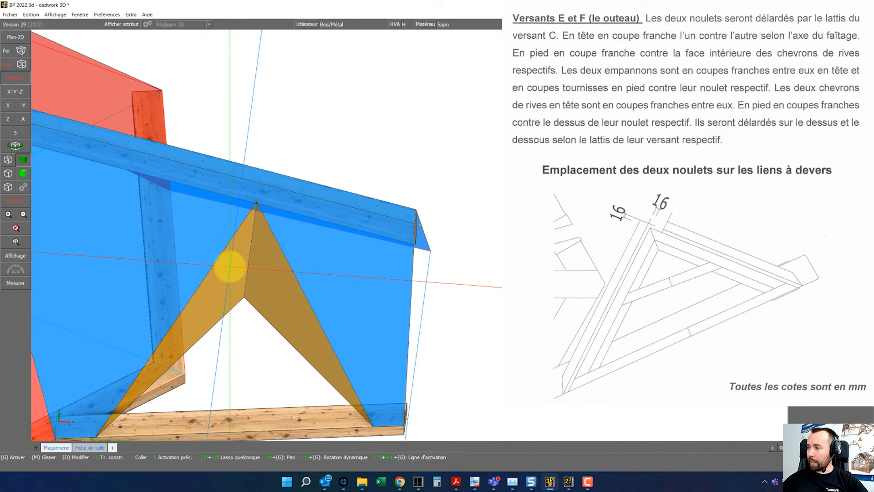
Activate one brown dormer slope and the adjoining blue slope, and open a 2D work plane perpendicular to Z at the dormer's peak.
scroll(230, 265, "down", 5)
scroll(405, 244, "up", 5)
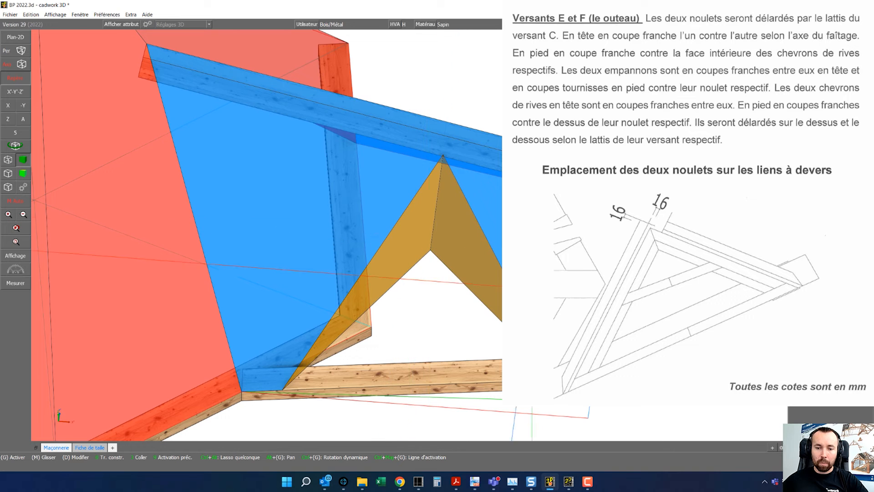
scroll(405, 234, "up", 2)
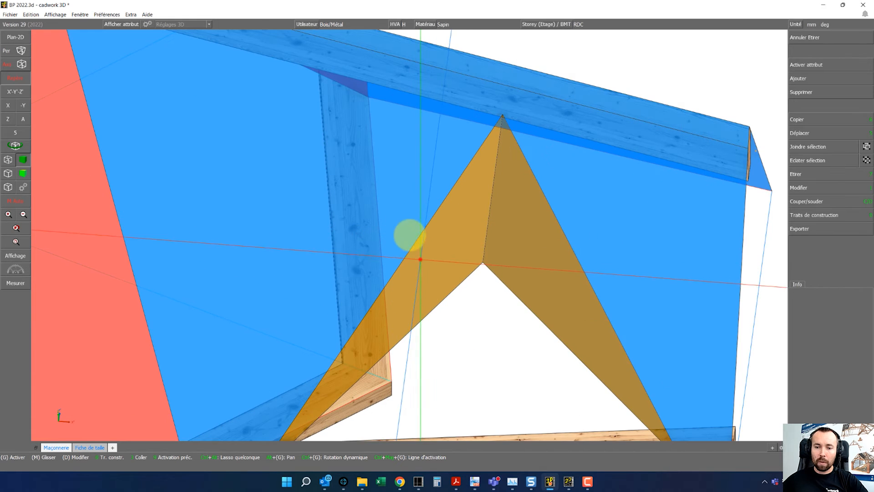
left_click_drag(410, 236, 412, 234, "ctrl")
left_click(463, 238)
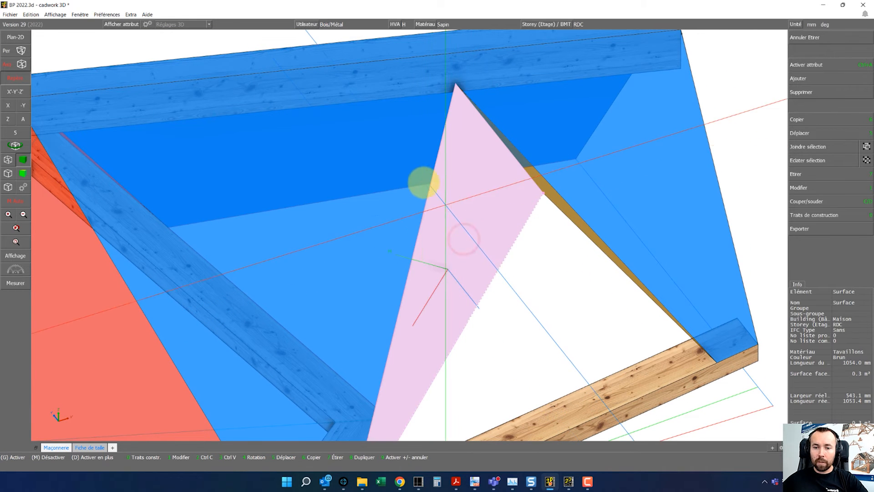
left_click(394, 171)
left_click(463, 227, "ctrl")
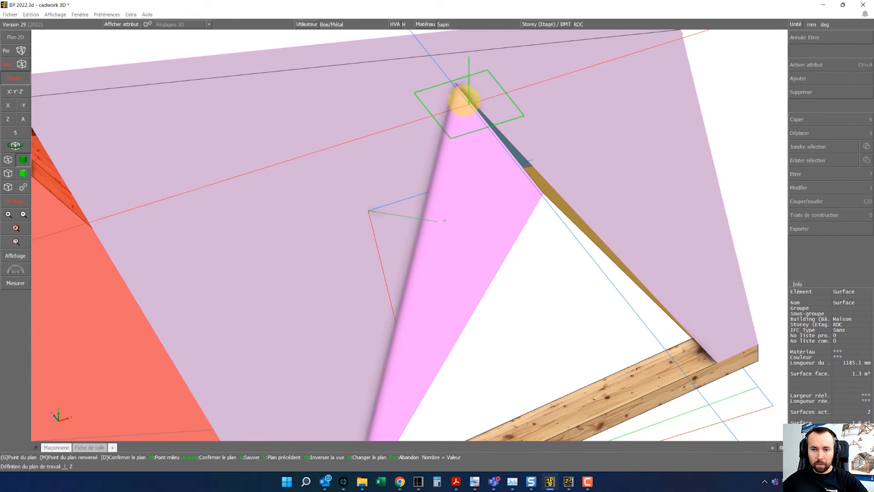
key("alt+z")
left_click(455, 84)
left_click(598, 143)
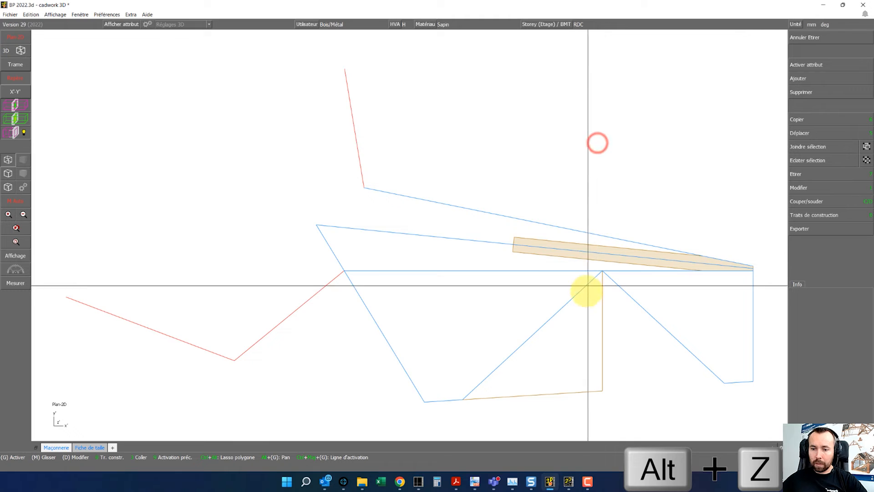
Draw construction lines parallel to the two valley edges of the dormer, offset 16 mm outward from the triangular opening.
scroll(588, 299, "up", 2)
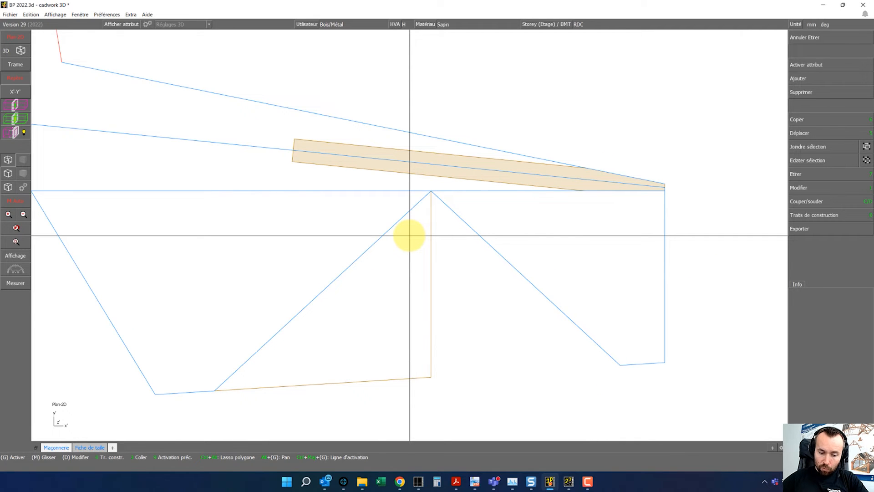
type("01")
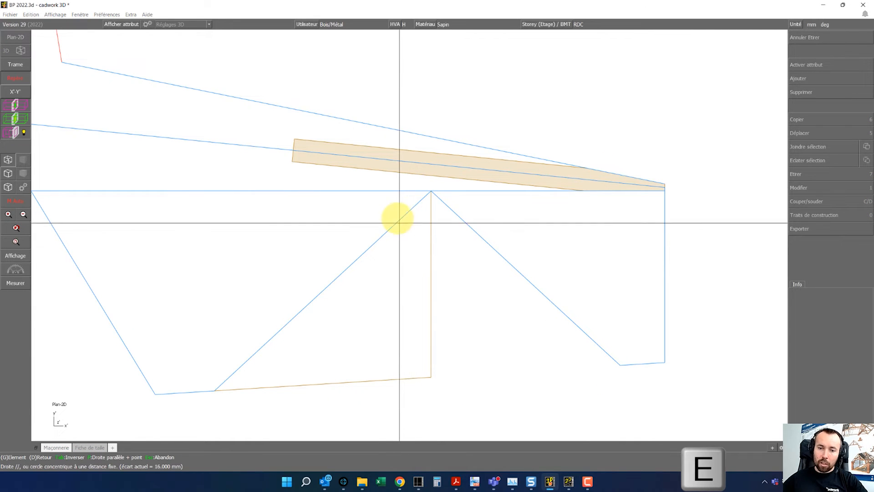
left_click(397, 217)
left_click(461, 214)
Cut the blue roof slope along the two offset construction lines, separating a narrow strip around the dormer opening.
left_click(611, 253)
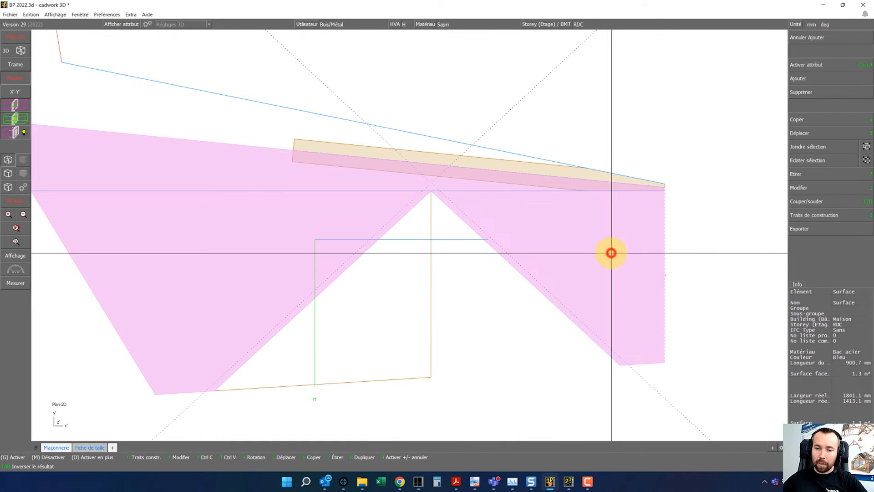
key("c")
key("d")
key("c")
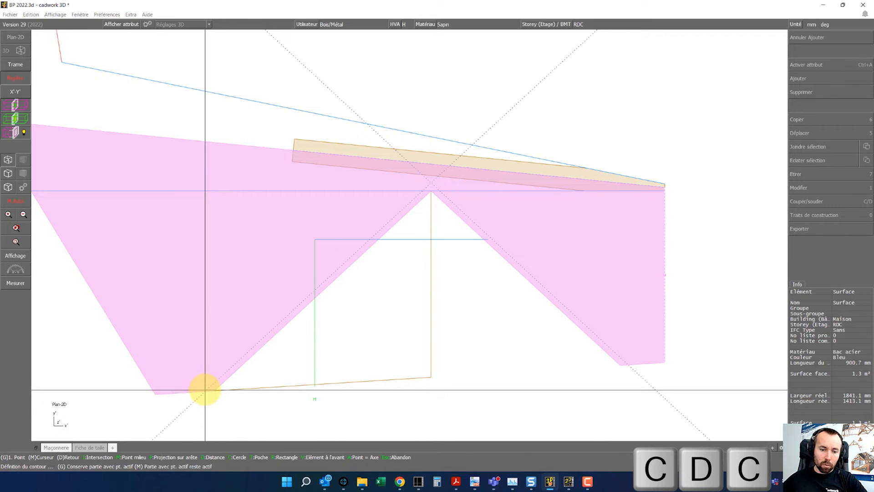
left_click(205, 391)
left_click(431, 191)
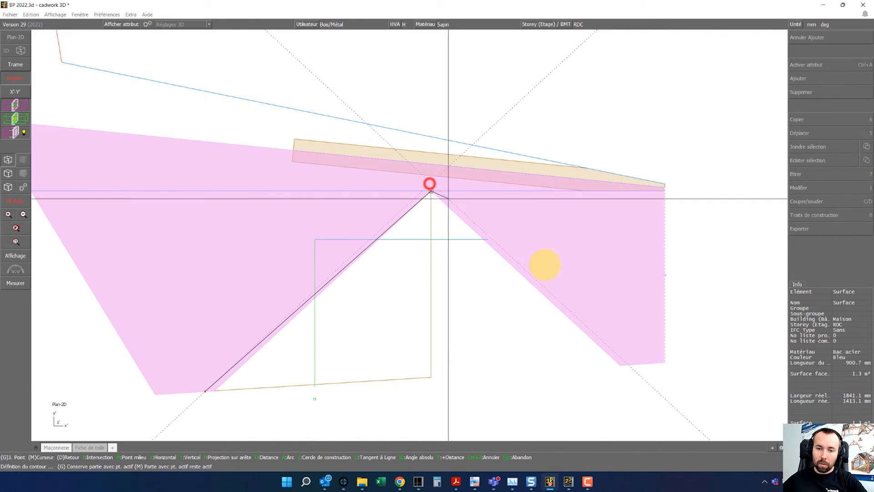
key("ctrl+z")
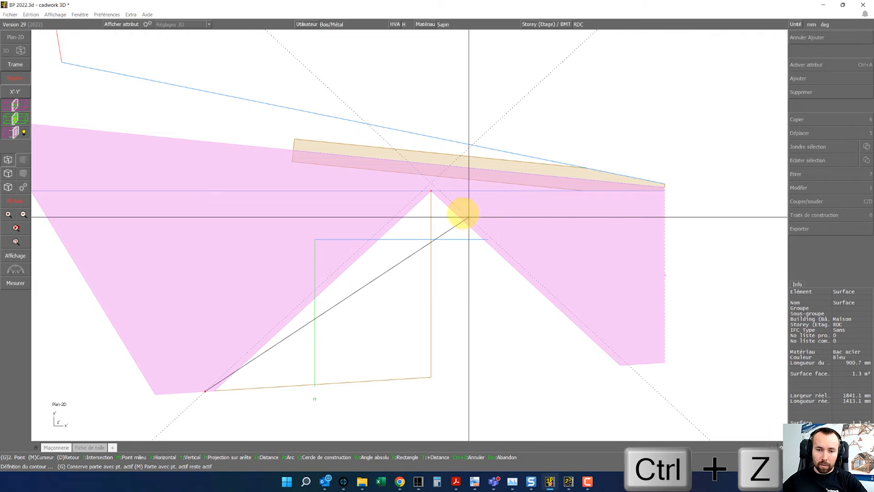
scroll(428, 191, "up", 3)
left_click(421, 218)
scroll(421, 244, "down", 3)
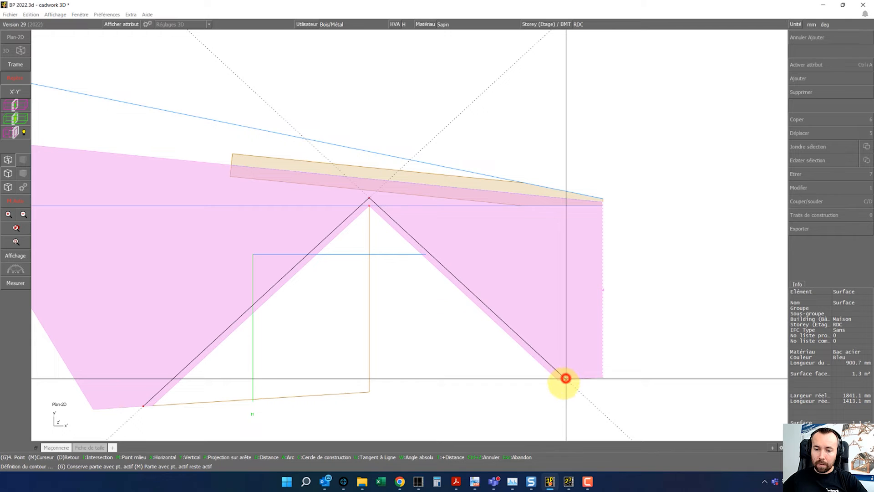
right_click(490, 424)
left_click(482, 414)
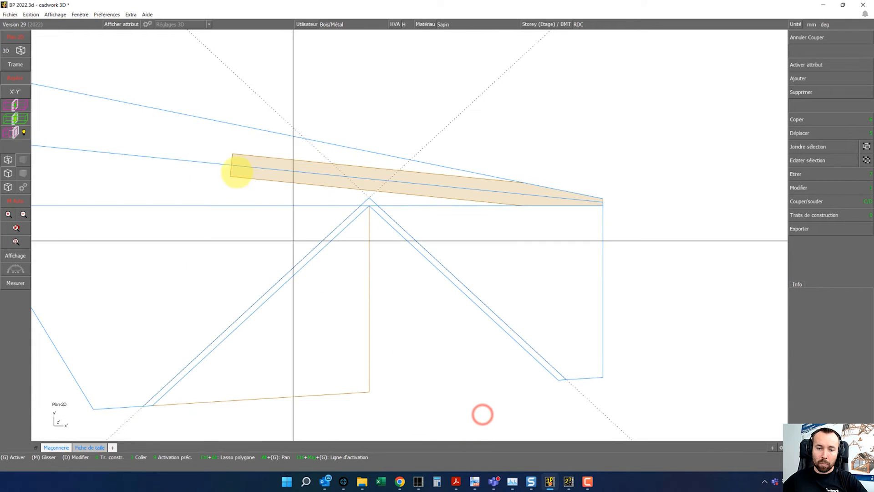
Return to 3D, activate the large part of the cut blue slope and open a 2D work plane lying in it.
left_click(14, 53)
mouse_move(482, 211)
middle_mouse_down()
mouse_move(382, 234)
mouse_move(408, 237)
mouse_move(468, 184)
middle_mouse_up()
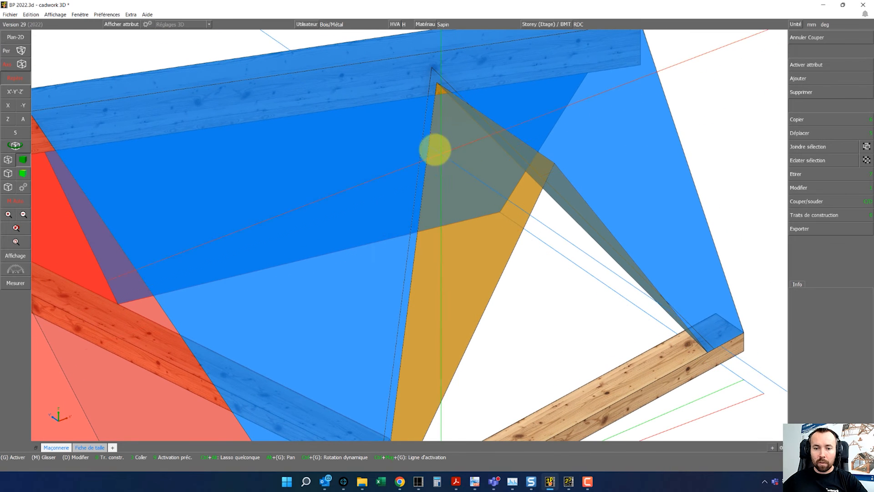
left_click(377, 168)
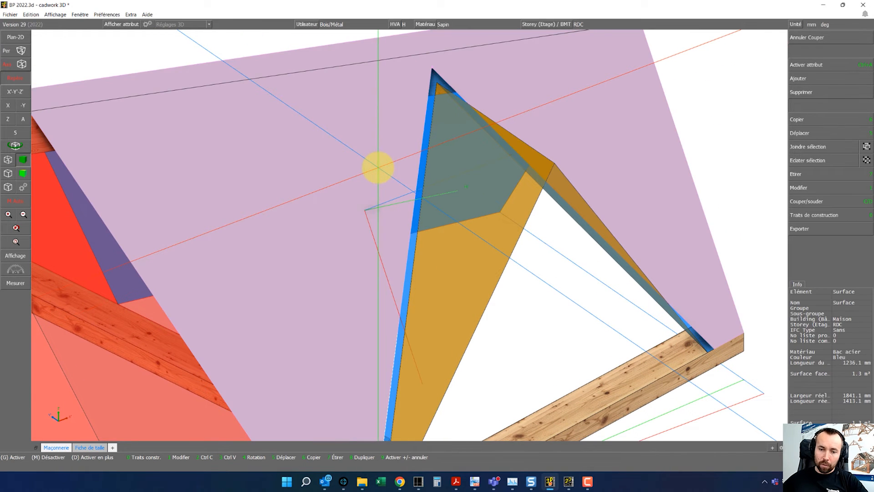
key("period")
key("period")
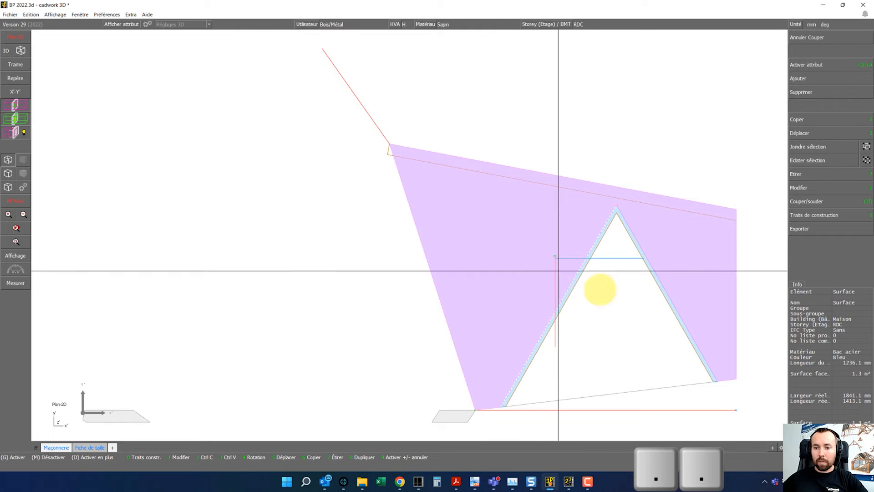
scroll(605, 291, "up", 2)
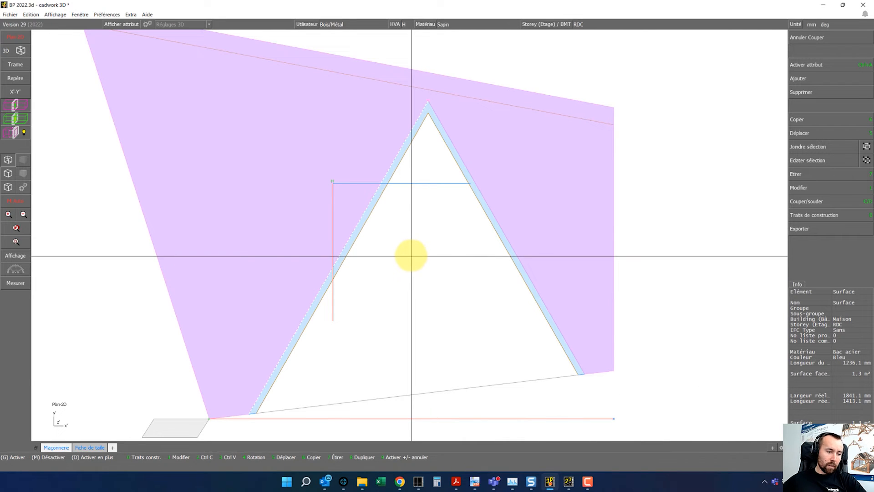
middle_click(753, 291)
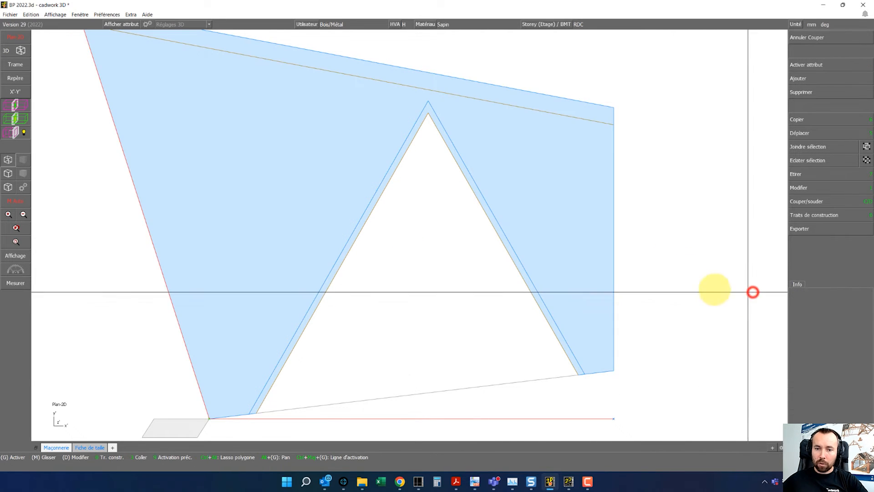
Add a 50 × 60 mm dark red Sapin rectangular bar named Noulet in front view, along the left offset valley line.
key("l")
key("l")
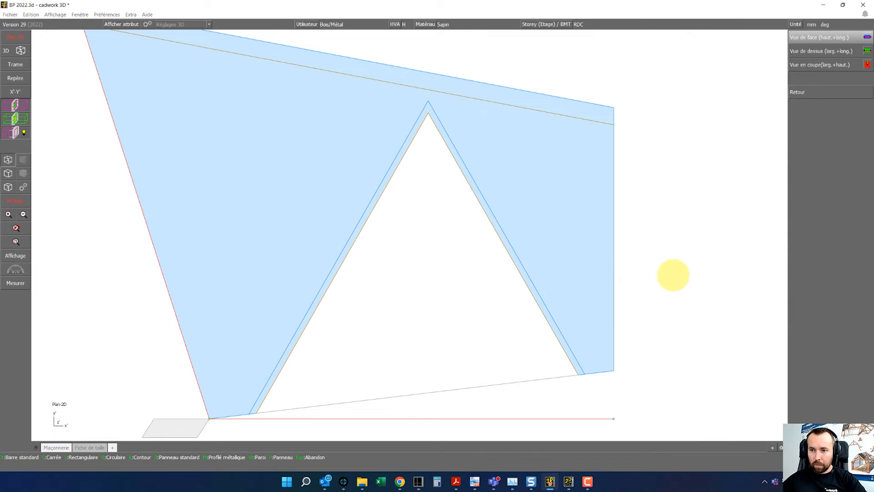
left_click(829, 38)
type("50")
key("Return")
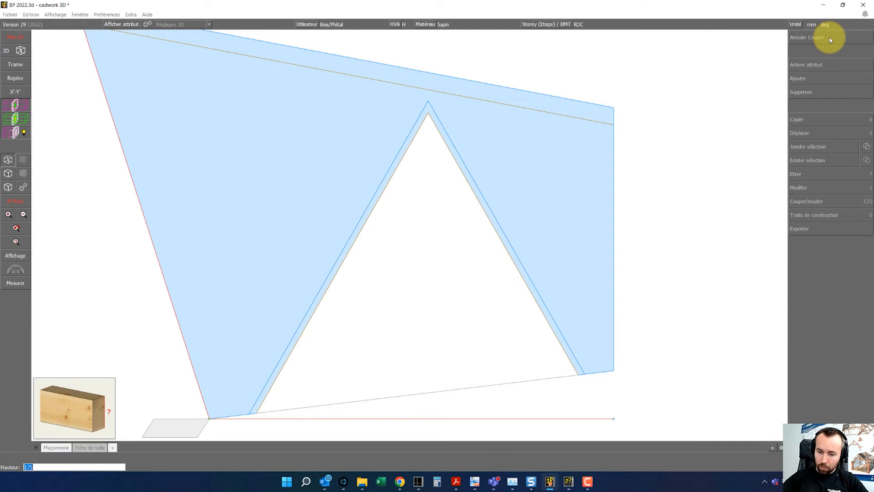
key("Return")
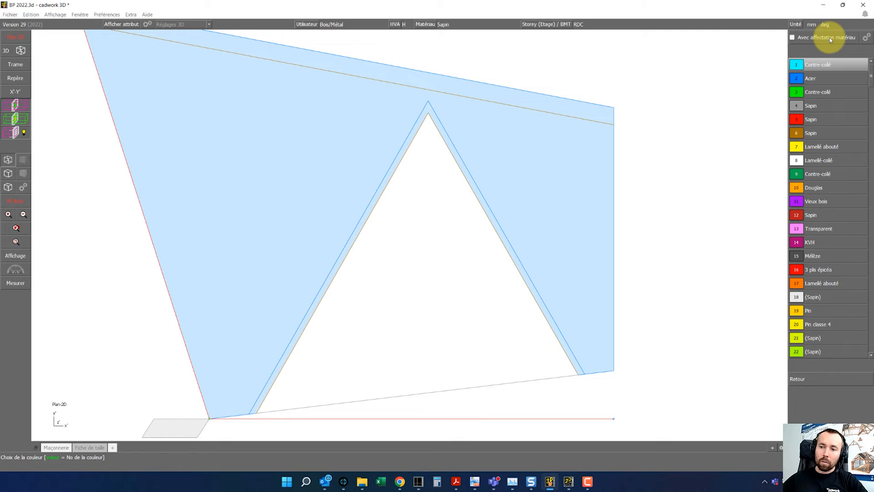
left_click(826, 220)
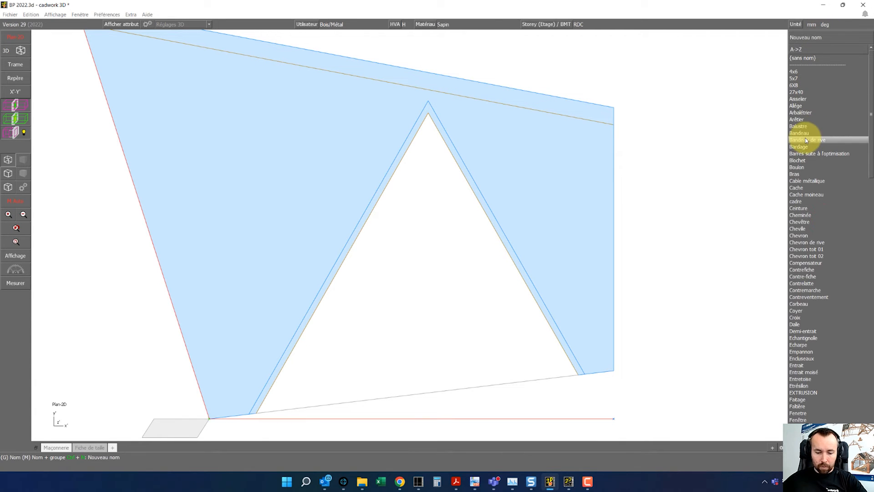
key("n")
left_click(813, 72)
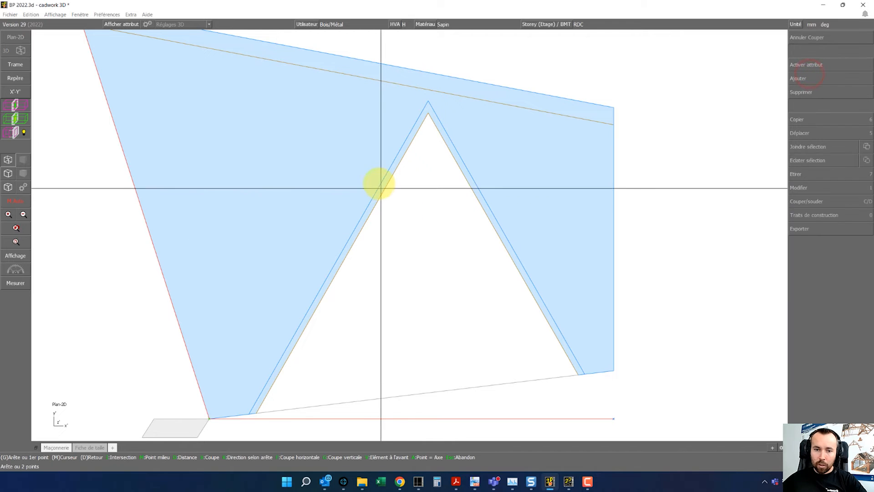
left_click(379, 183)
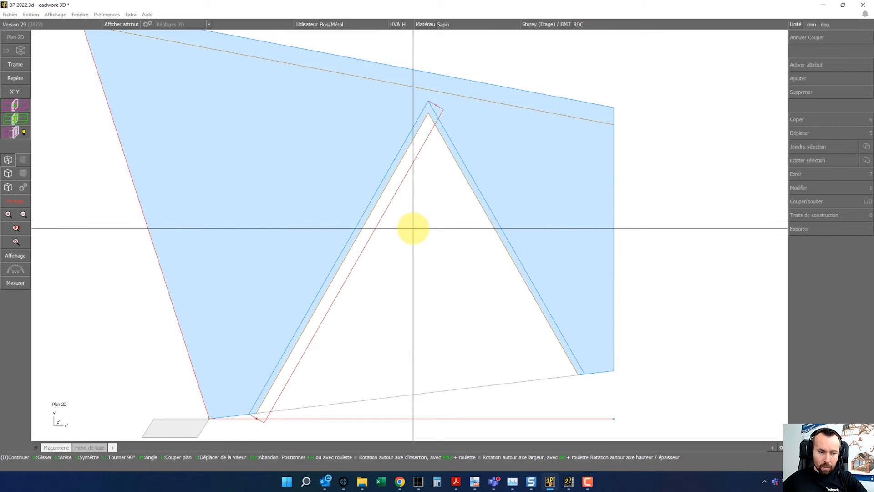
Cut the left noulet's upper end to the ridge beam and its lower end to the eave line.
key("k")
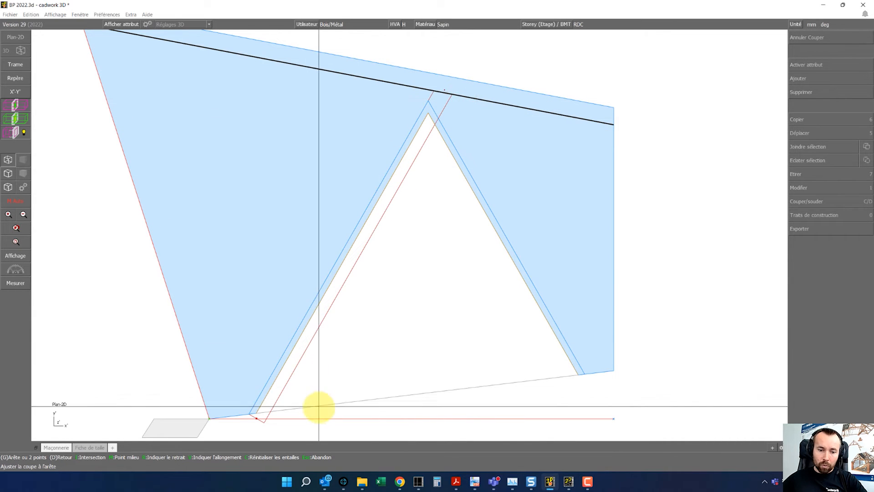
key("c")
left_click(441, 298)
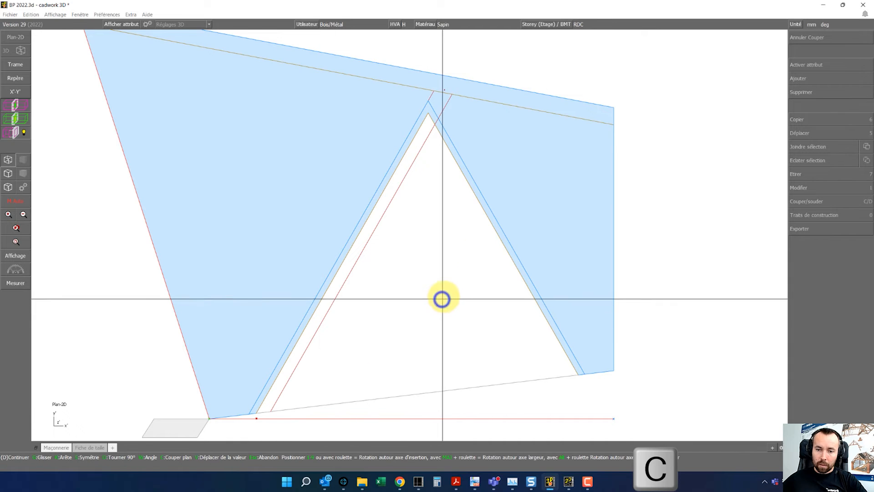
Place a second noulet along the right offset valley line, cutting its ends to the first noulet and the eave line.
left_click(493, 215)
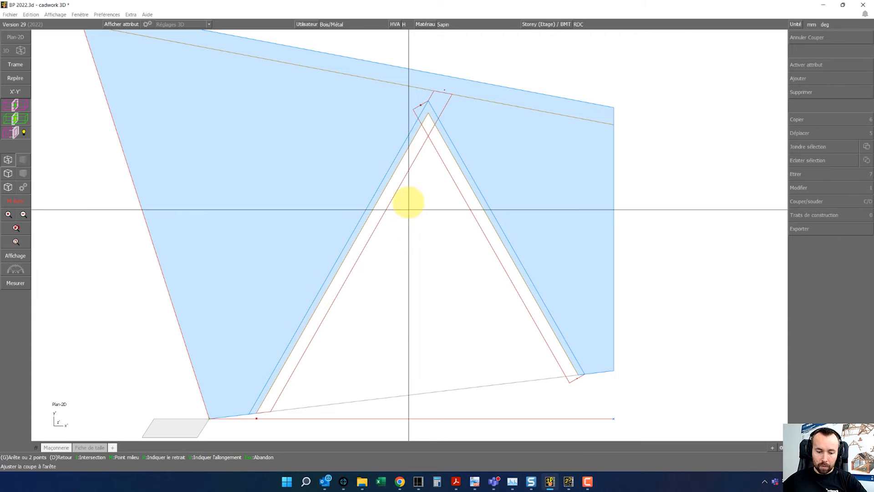
key("c")
left_click(408, 172)
left_click(524, 380)
right_click(668, 361)
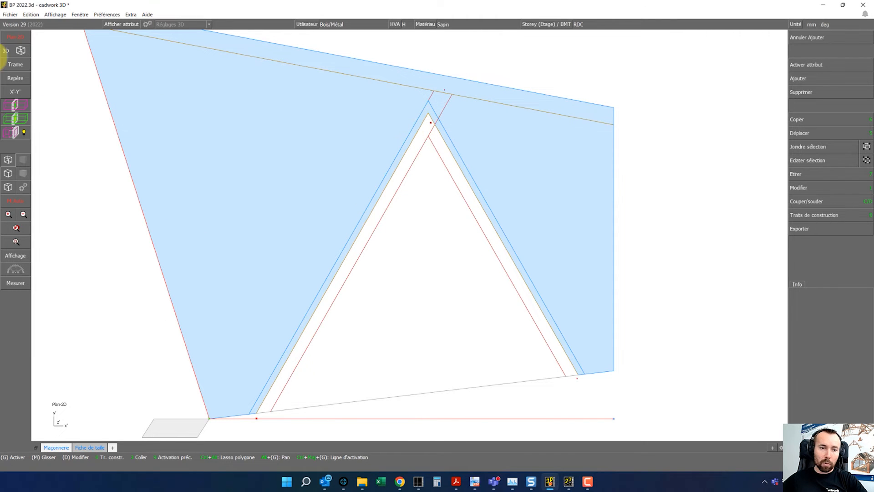
In 3D, stretch the inner facet of the long left noulet outward by 30 mm.
left_click(14, 55)
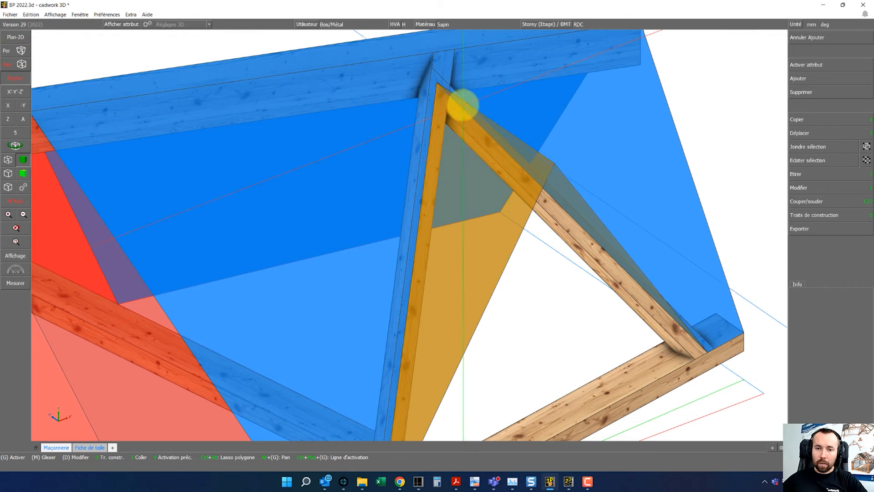
scroll(409, 234, "up", 5)
middle_click_drag(395, 234, 409, 235)
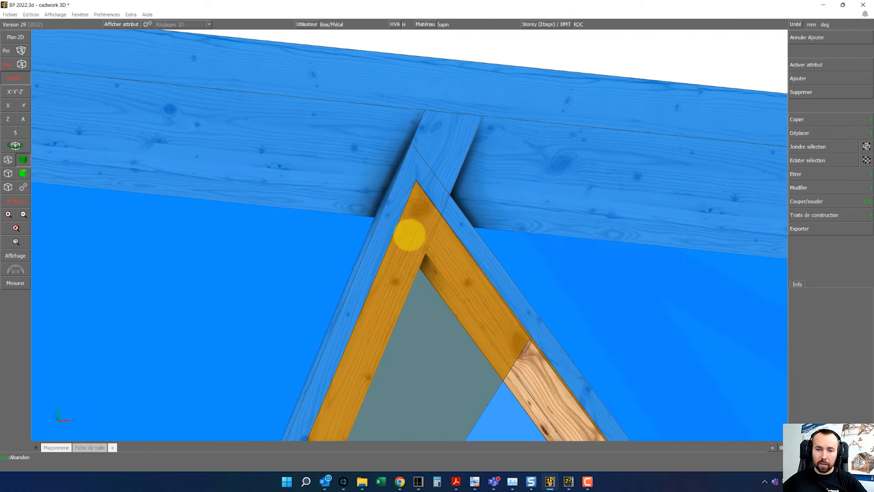
key("Escape")
left_click(411, 291)
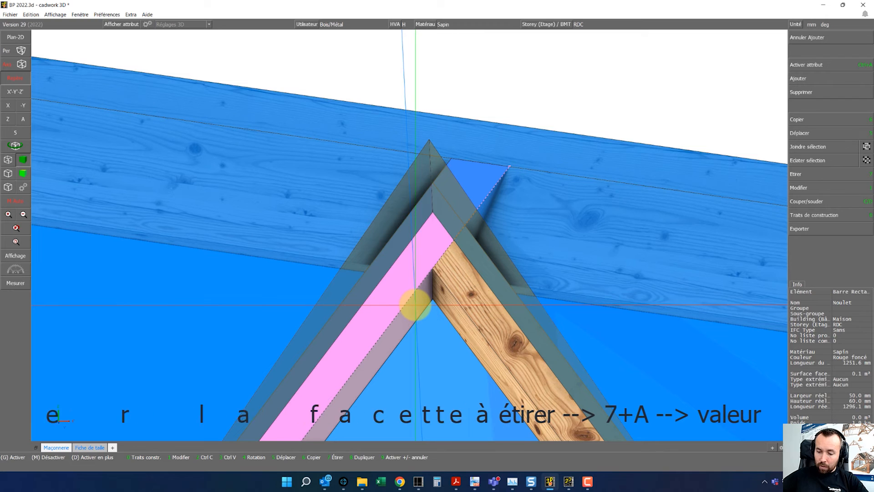
key("1")
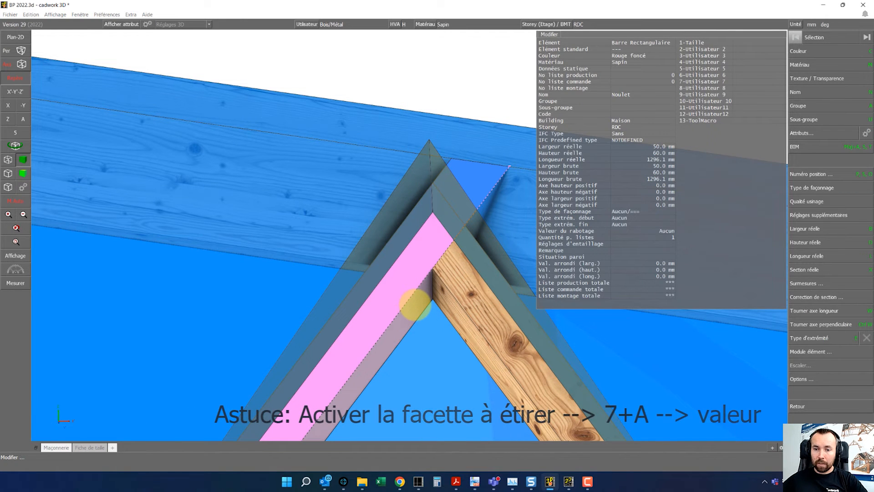
right_click(414, 303)
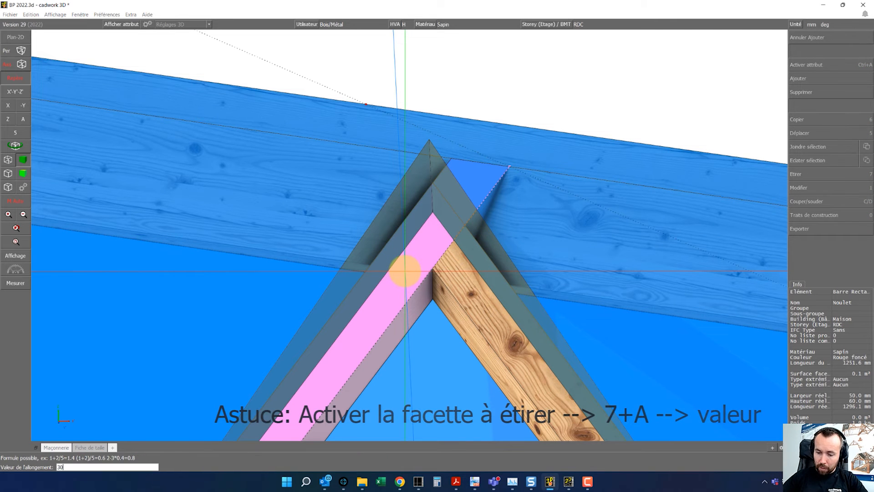
key("Return")
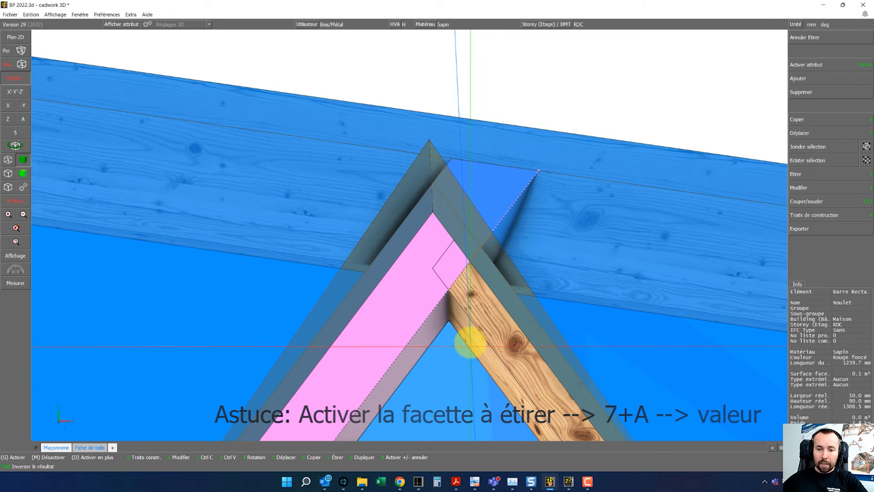
Stretch the inner facet of the shorter right noulet outward by 30 mm.
left_click(470, 339)
type("7")
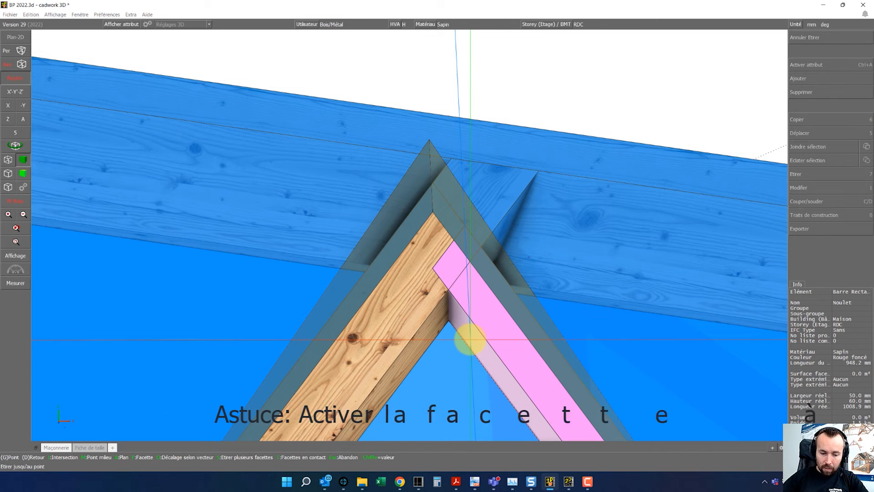
type("a3")
key("Return")
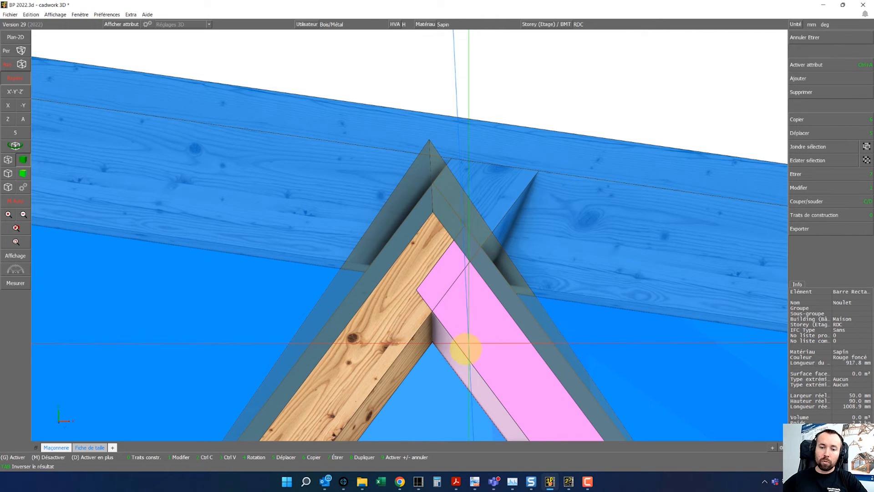
Activate both noulets and stretch their wide side facets together by 10 mm.
scroll(418, 240, "down", 2)
middle_click_drag(404, 236, 416, 231)
scroll(317, 230, "up", 2)
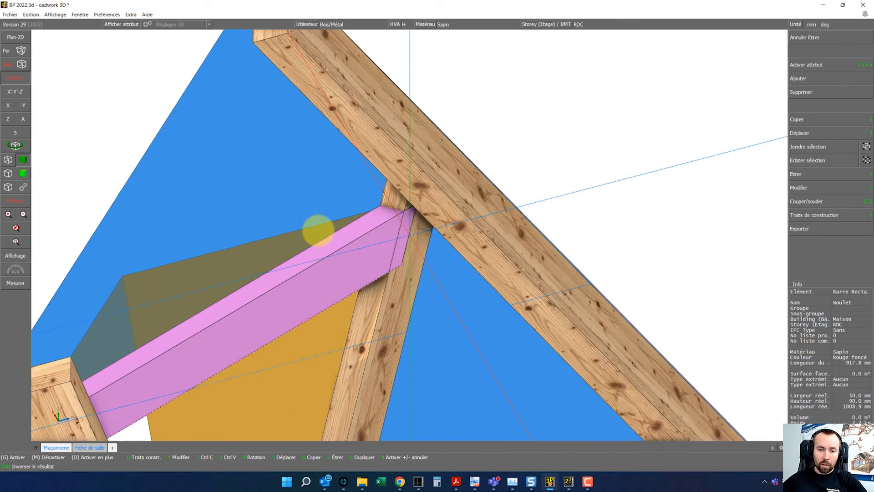
left_click(418, 240)
right_click(361, 253)
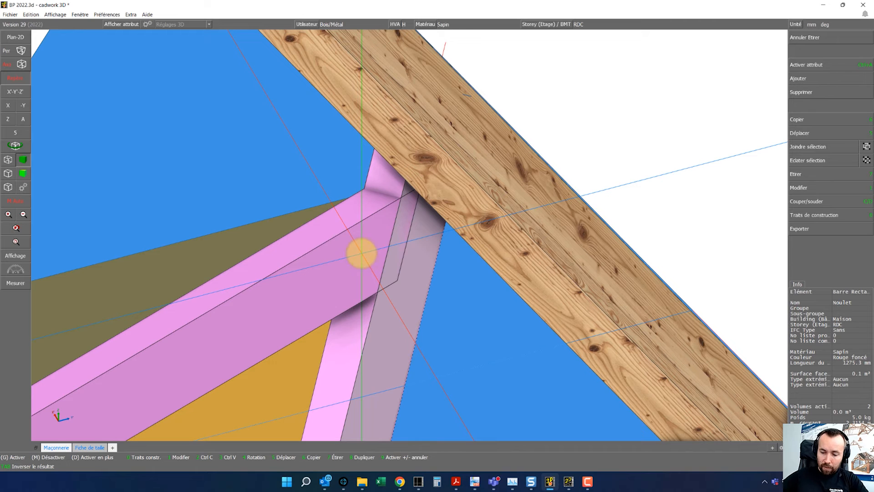
key("d")
right_click(365, 262)
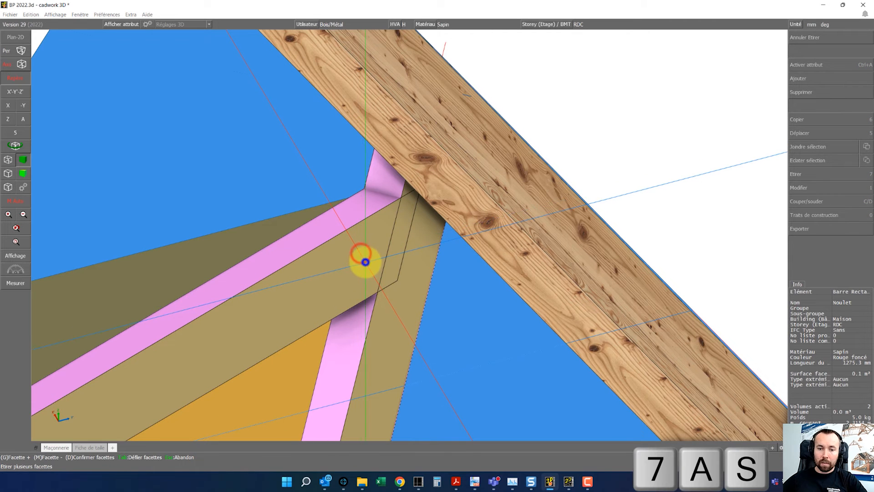
type("10")
key("Return")
Finish the facet stretch and cut the shorter right noulet with the long left noulet where they meet at the top.
left_click_drag(349, 265, 411, 235)
scroll(428, 242, "down", 5)
mouse_move(420, 305)
left_mouse_down()
mouse_move(420, 234)
mouse_move(407, 301)
left_mouse_up()
left_click(355, 269)
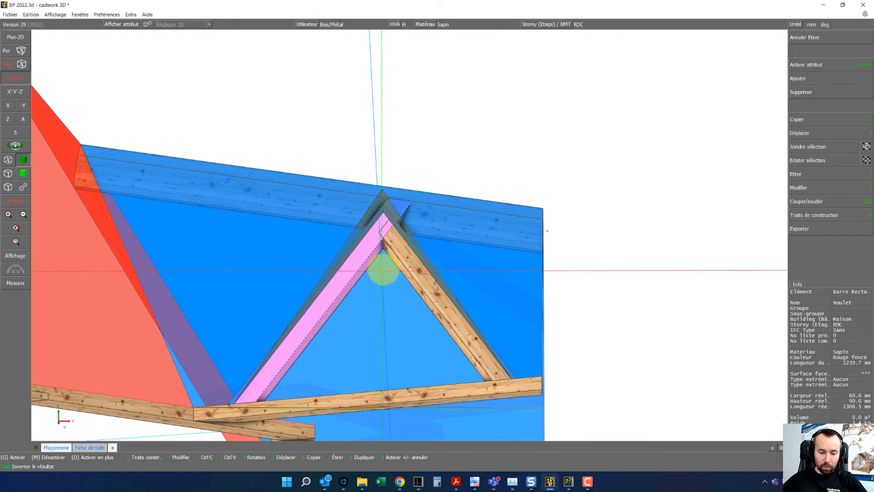
key("c")
key("w")
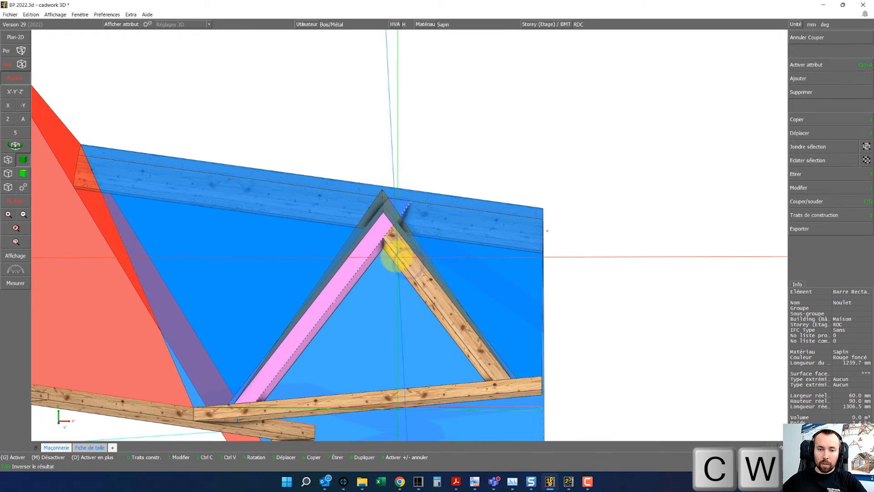
Hide the blue roof surface lying in front of the noulets.
left_click_drag(414, 245, 452, 295)
left_click(501, 264)
right_click(409, 221)
key("asterisk")
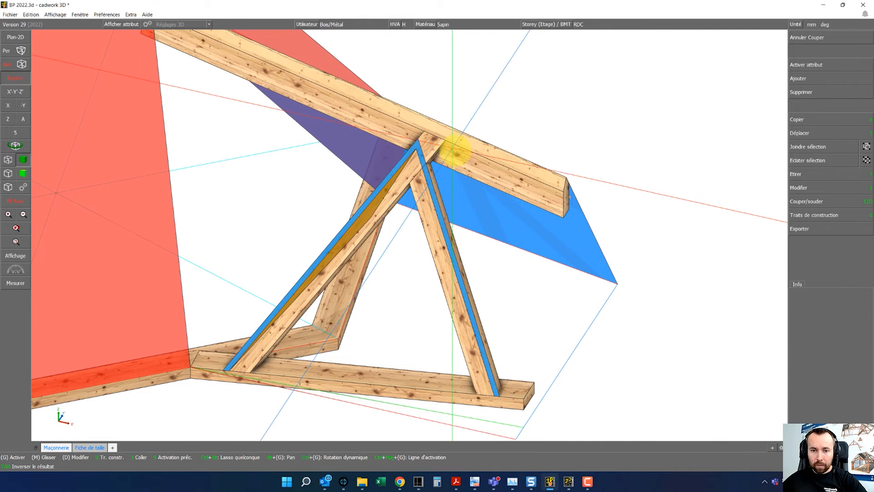
Cut the top of the long noulet with the ridge beam (Faitage).
left_click(458, 152)
key("c")
key("w")
left_click(431, 146)
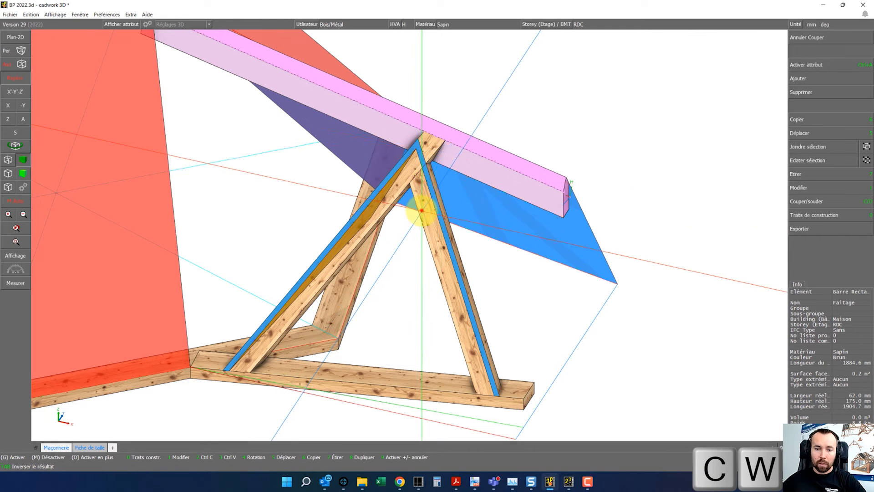
left_click(421, 211)
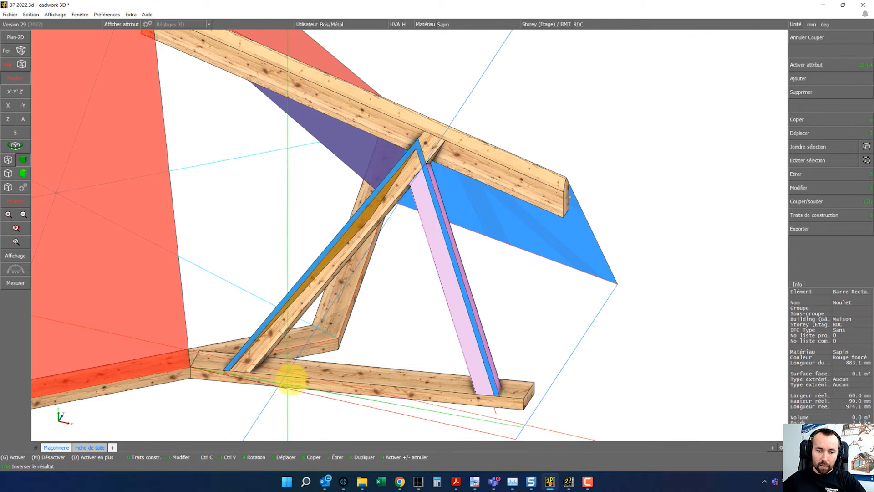
Cut the feet of both noulets with the wall plate (Sablière) beneath them.
left_click(287, 373)
key("c")
key("w")
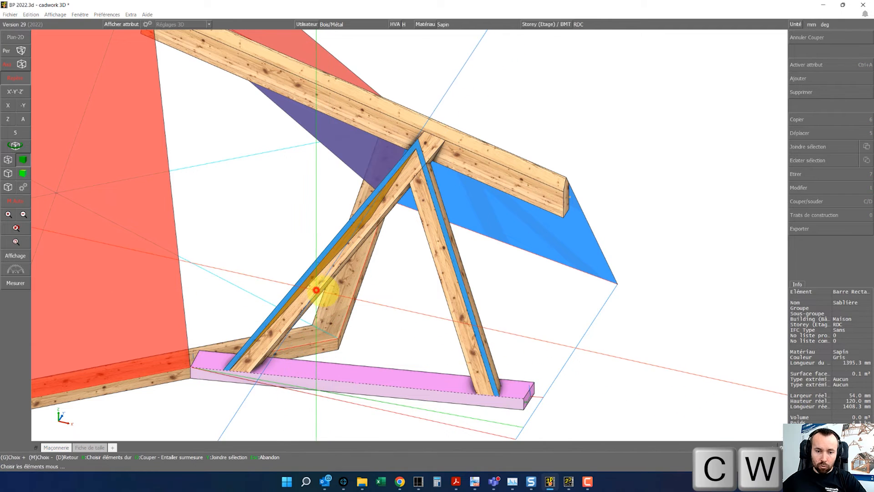
left_click(317, 290)
left_click(447, 287)
right_click(447, 286)
scroll(481, 377, "up", 3)
mouse_move(419, 240)
middle_mouse_down()
mouse_move(327, 226)
mouse_move(440, 238)
mouse_move(409, 231)
mouse_move(410, 239)
middle_mouse_up()
scroll(419, 240, "down", 4)
scroll(413, 109, "up", 4)
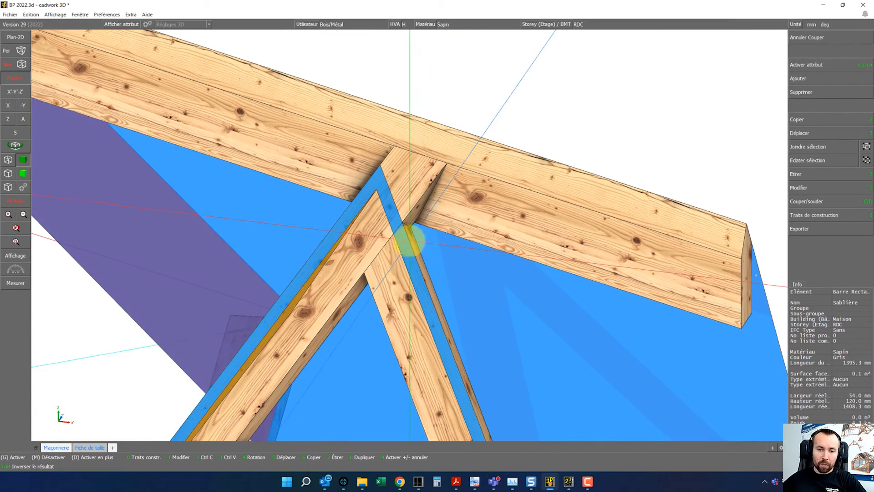
Show all elements again and weld the blue roof surface with the narrow strip bordering the noulets.
left_click(13, 202)
left_click(468, 246)
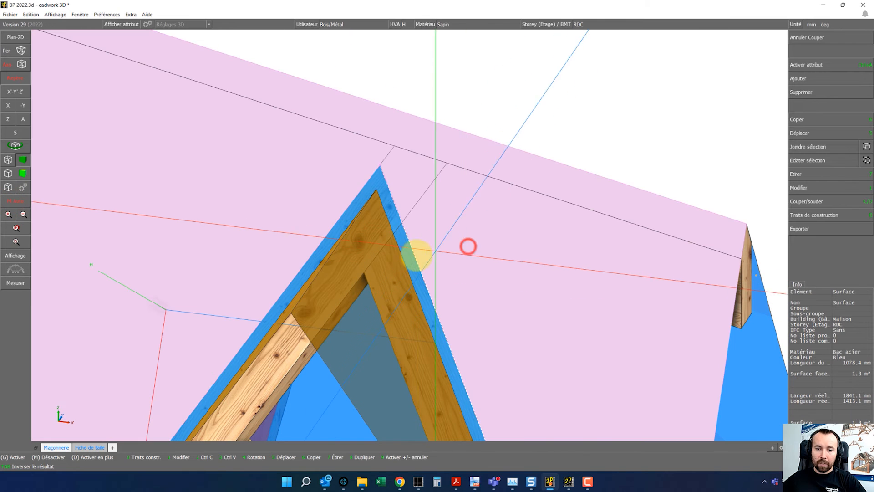
key("d")
scroll(421, 258, "down", 6)
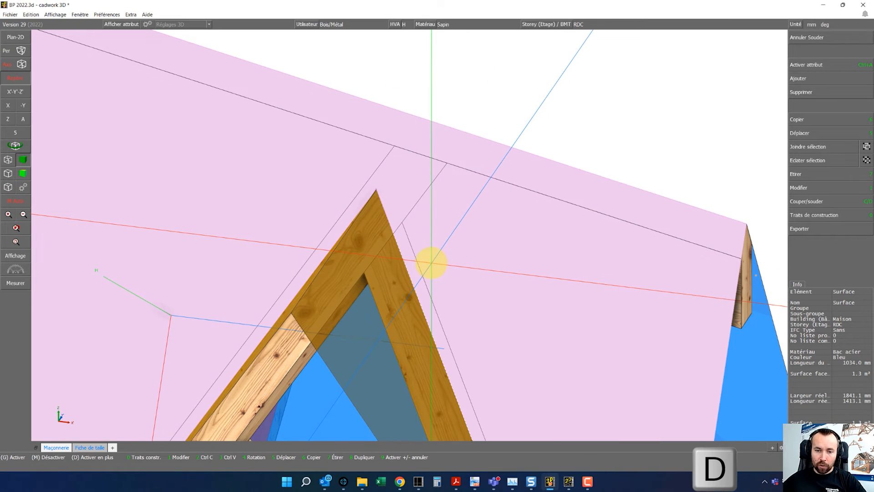
left_click(560, 282)
scroll(410, 234, "up", 5)
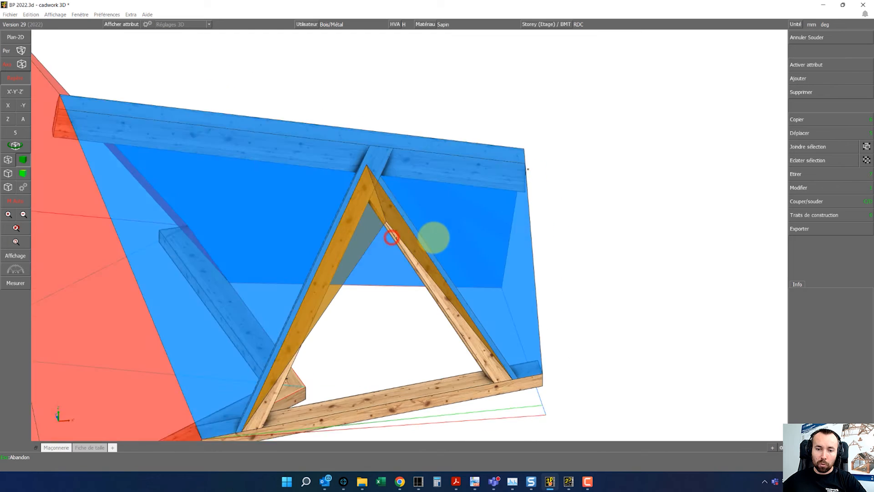
Set up a new 40 × 62 mm rectangular bar in colour 25 with the name Chevron de rive.
middle_click_drag(410, 235, 405, 235)
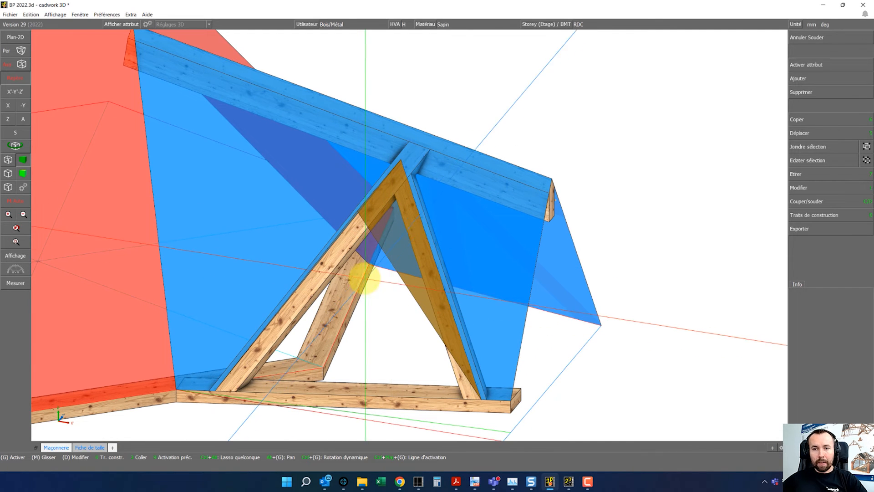
mouse_move(342, 287)
middle_mouse_down()
mouse_move(415, 233)
mouse_move(344, 289)
middle_mouse_up()
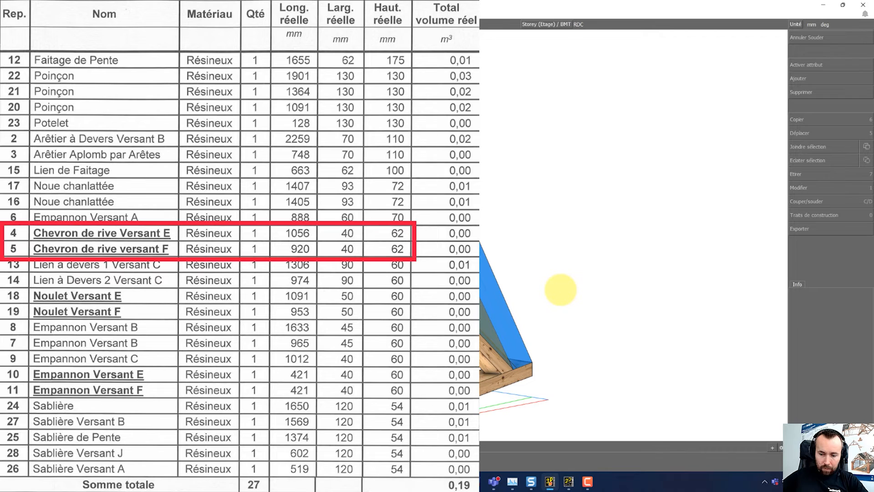
key("Return")
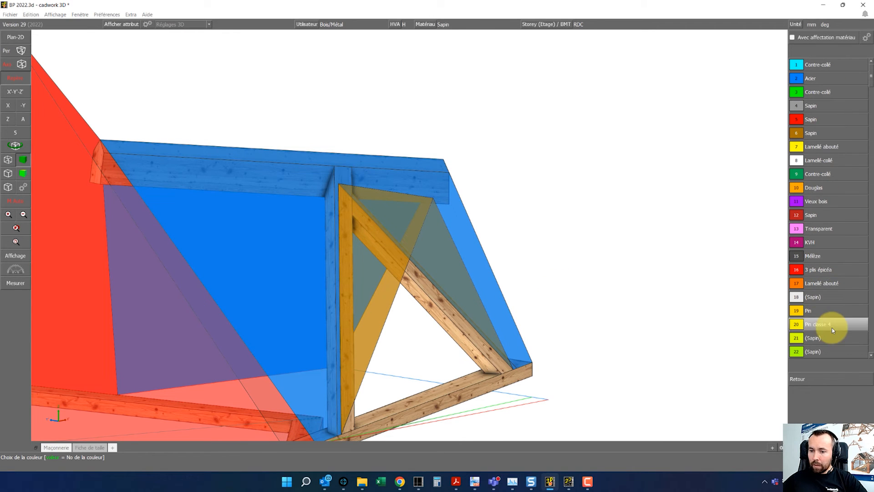
scroll(831, 330, "down", 2)
left_click(826, 341)
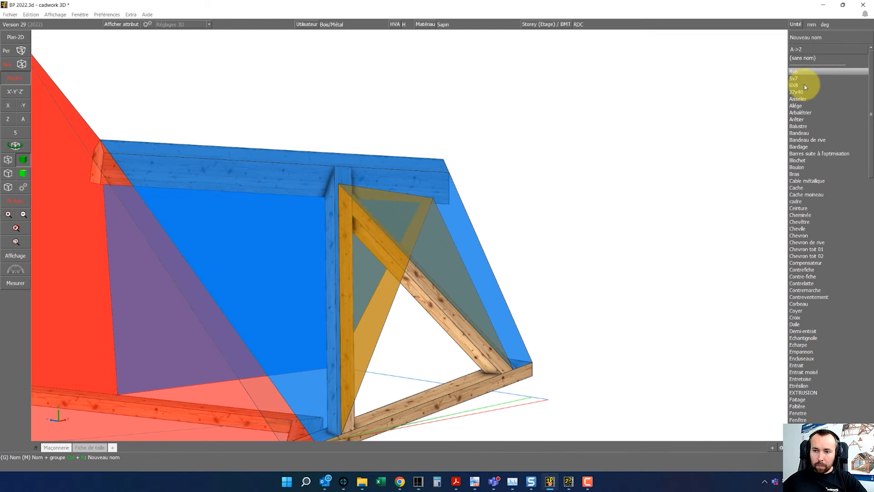
key("c")
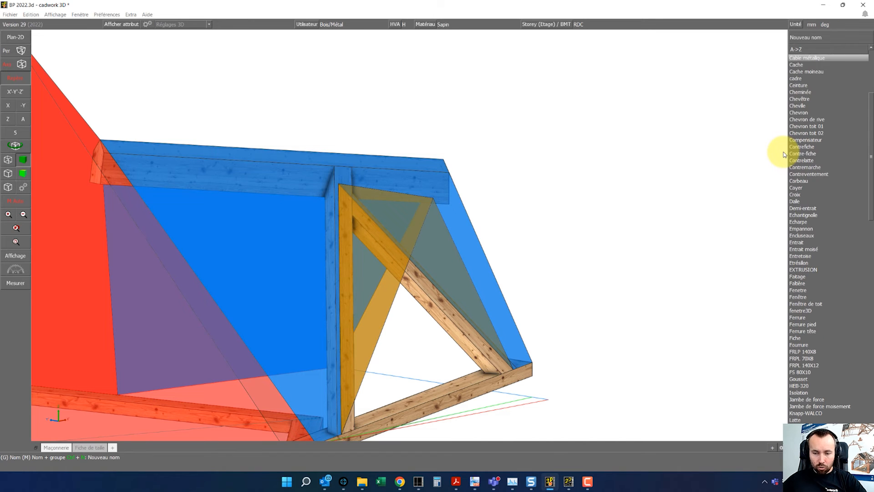
left_click(819, 119)
Place the first Chevron de rive along the outer edge of the dormer's longer orange slope.
mouse_move(394, 260)
middle_mouse_down()
mouse_move(414, 255)
mouse_move(396, 263)
middle_mouse_up()
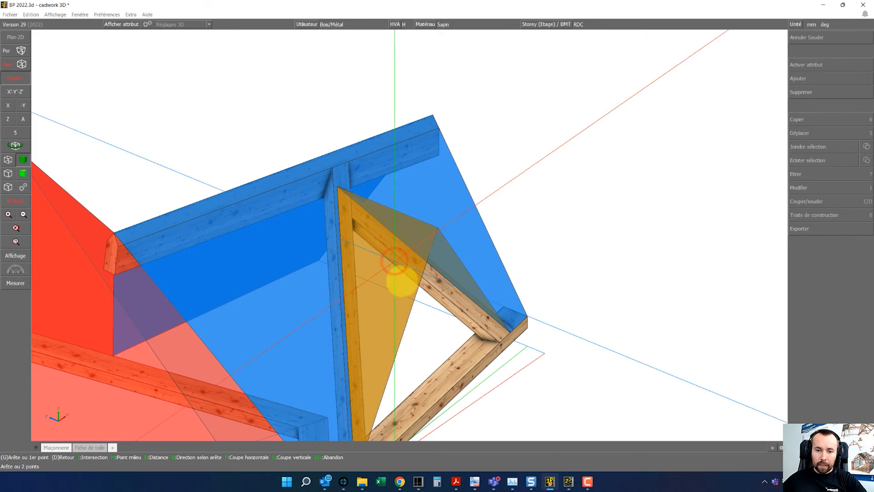
left_click(408, 319)
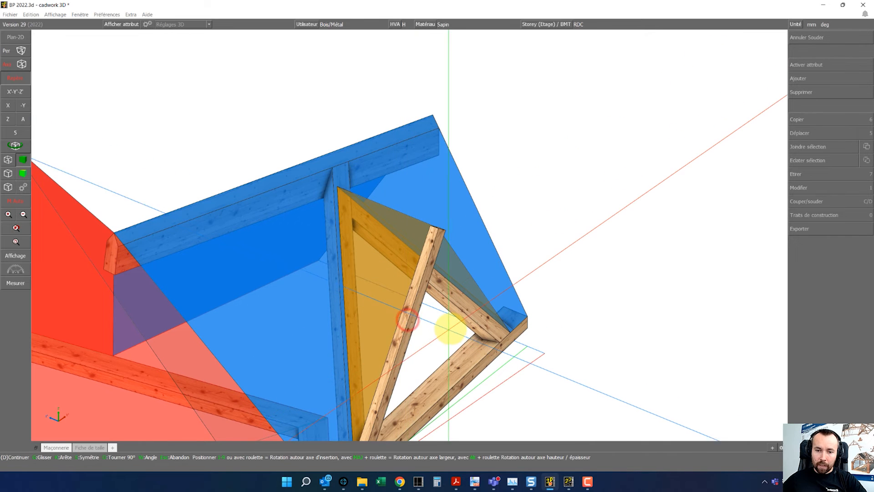
left_click(450, 325)
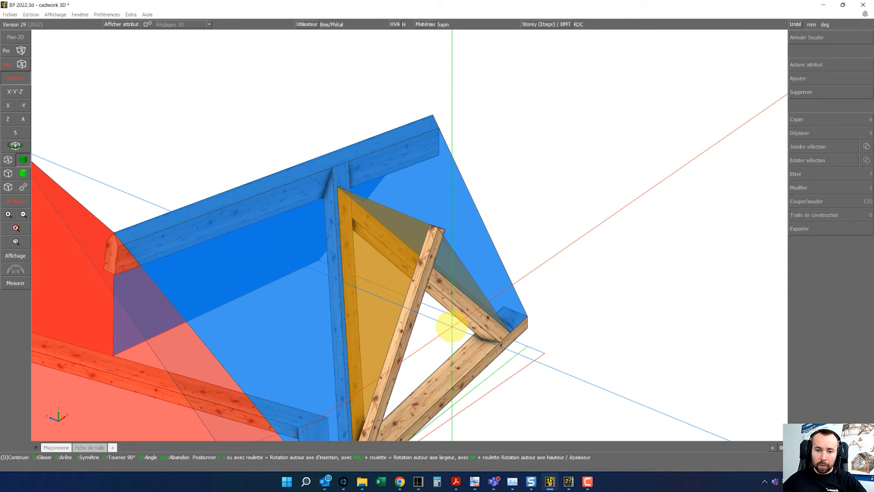
middle_click_drag(450, 322, 408, 235)
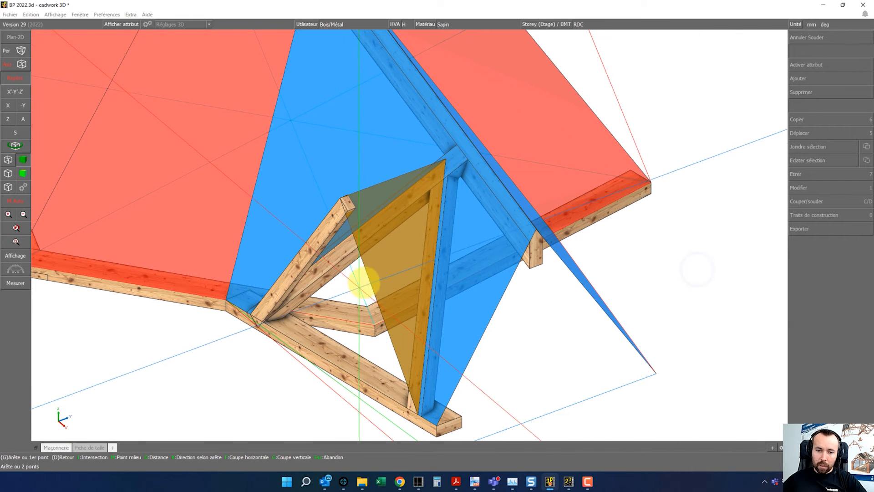
Place the second Chevron de rive along the outer edge of the opposite, shorter dormer slope.
left_click(371, 280)
key("9")
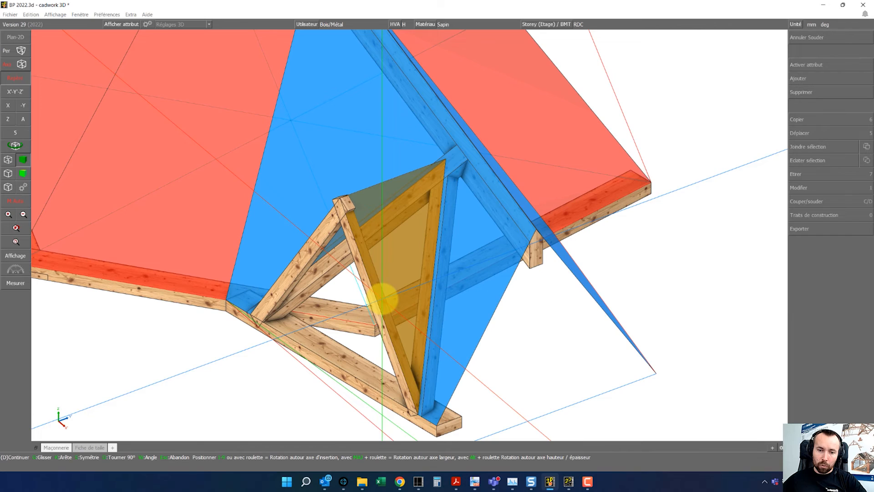
right_click(693, 316)
right_click(693, 316)
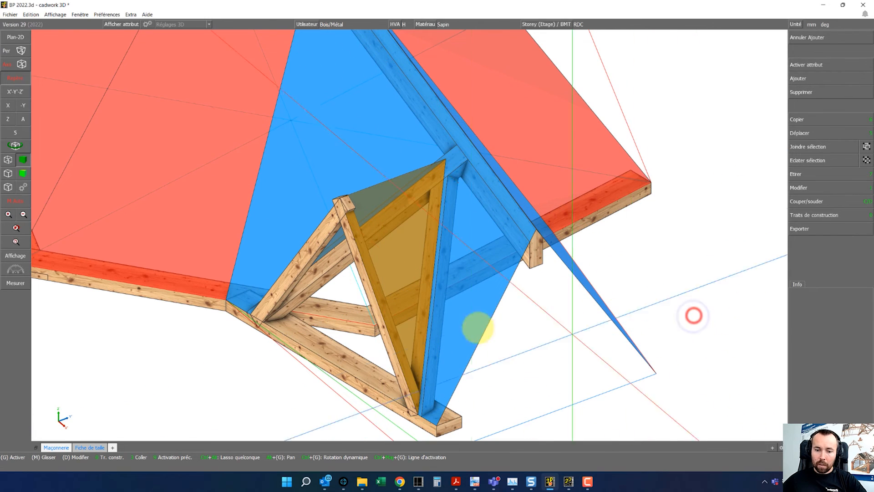
Cut the long edge rafter along the plane of the adjoining orange roof surface.
scroll(335, 226, "up", 2)
middle_click_drag(448, 237, 413, 233)
left_click(411, 226)
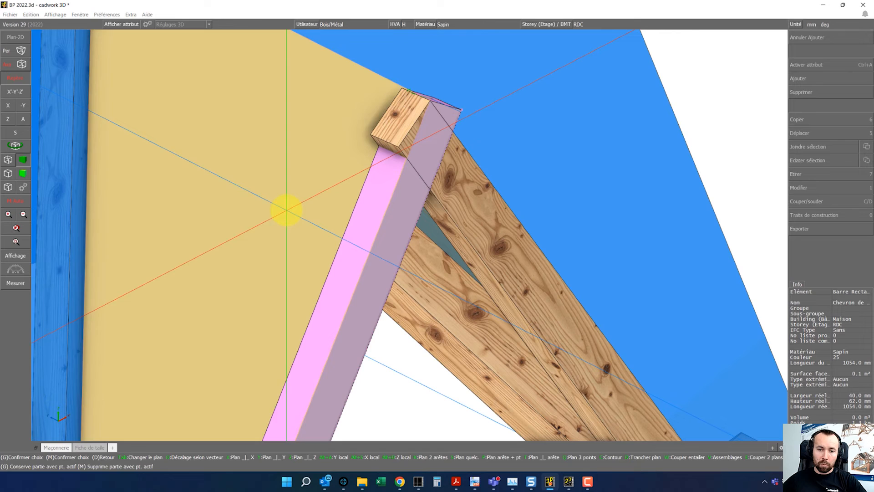
left_click(286, 210)
Isolate the short edge rafter with its orange roof surface and open a 2D section plane perpendicular to the rafter.
mouse_move(404, 233)
middle_mouse_down()
mouse_move(386, 230)
mouse_move(424, 226)
mouse_move(408, 234)
mouse_move(425, 234)
mouse_move(410, 235)
middle_mouse_up()
middle_click_drag(539, 231, 497, 275)
left_click(552, 212)
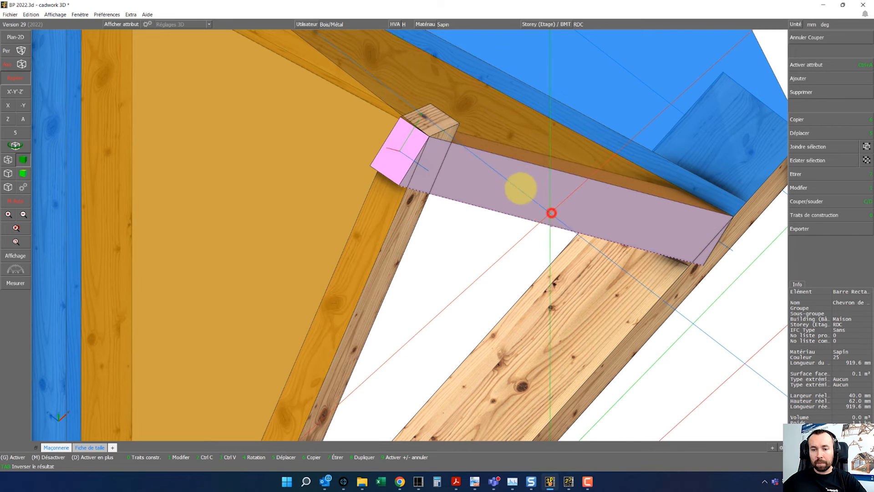
left_click(498, 121, "ctrl")
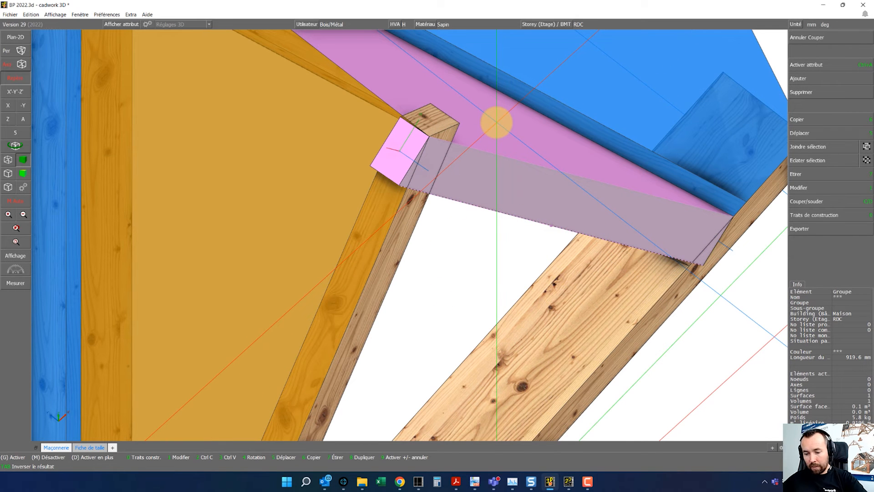
key("F4")
key("slash")
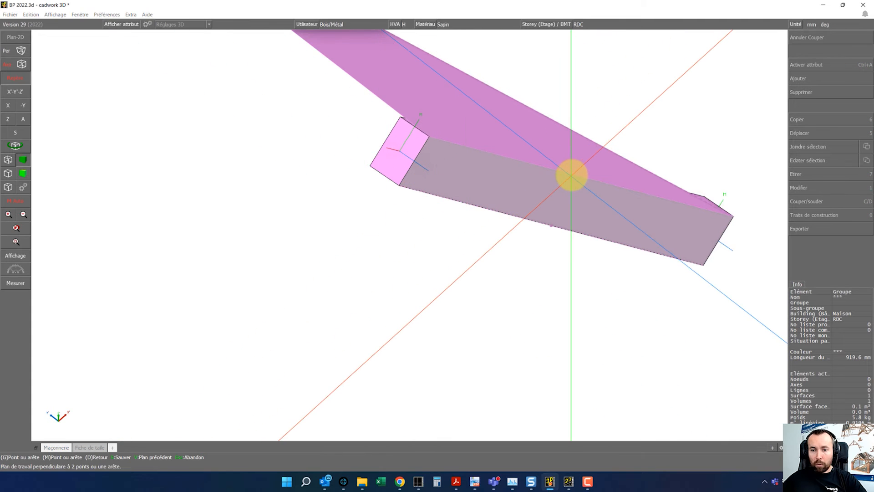
key("alt+t")
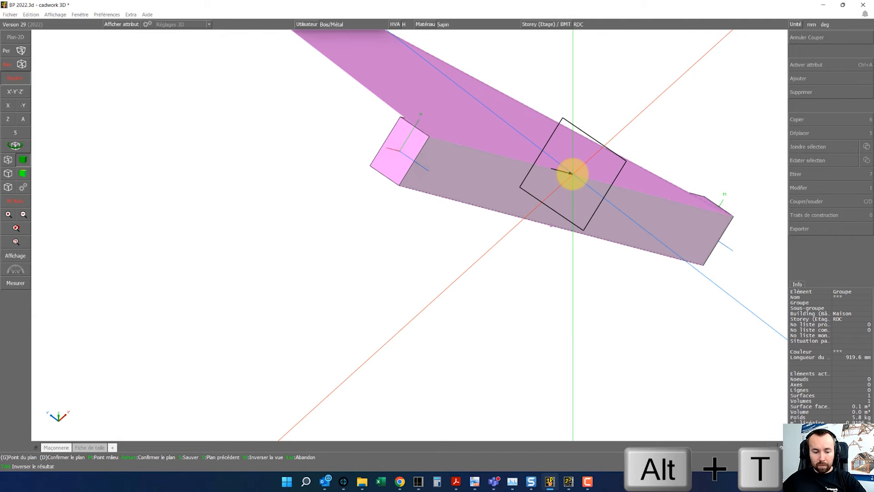
right_click(573, 174)
left_click(755, 187)
scroll(744, 242, "up", 2)
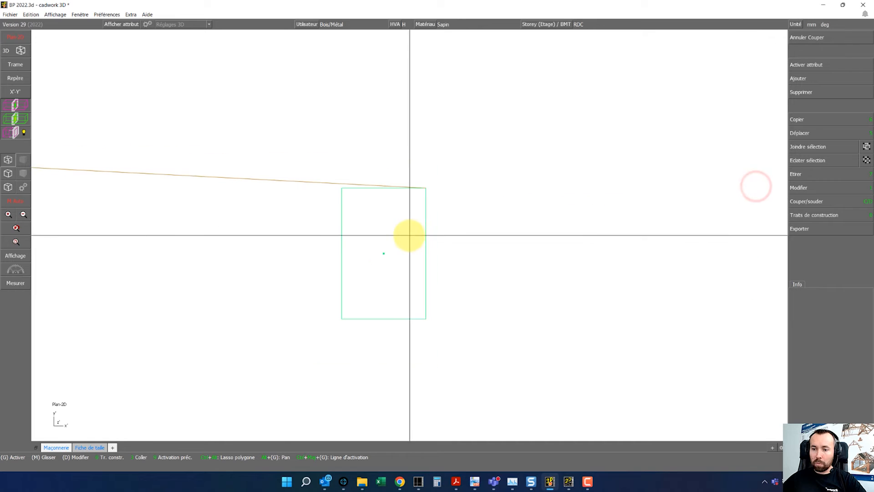
Move the short rafter vertically until its inner upper corner meets the roof surface line, and cut its top along that line.
left_click(341, 202)
key("5")
key("y")
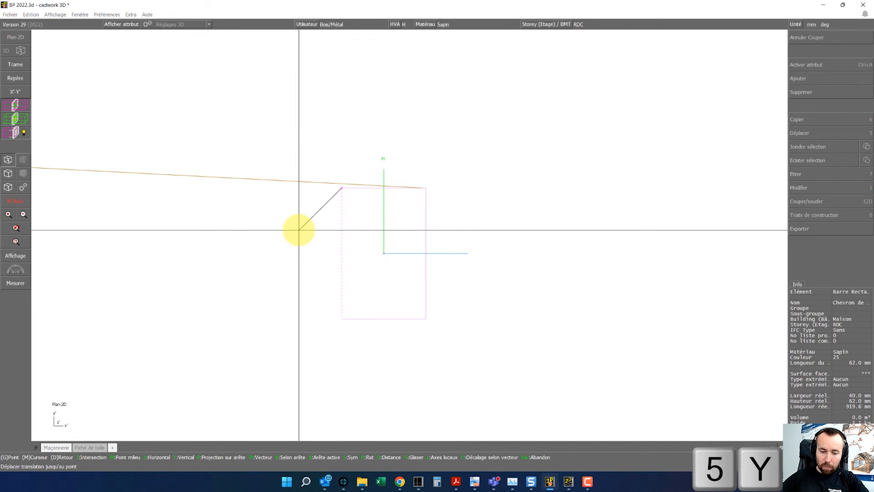
left_click(341, 182)
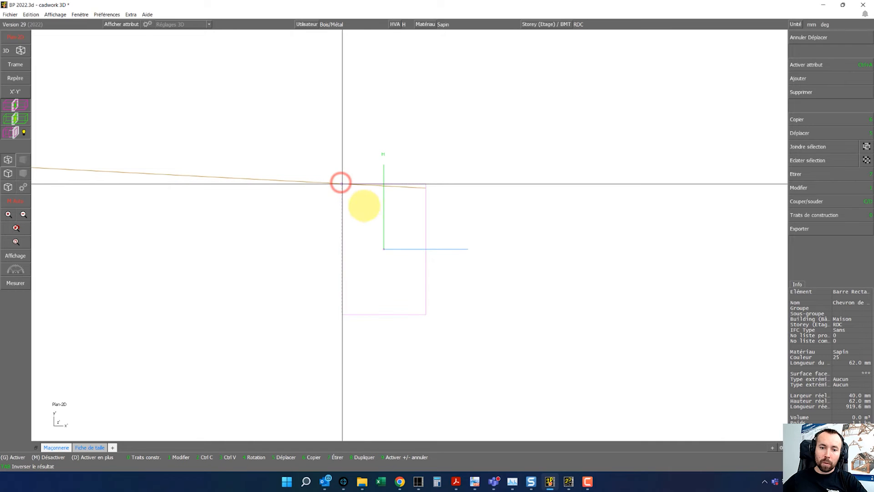
left_click(382, 238)
key("c")
left_click(285, 181)
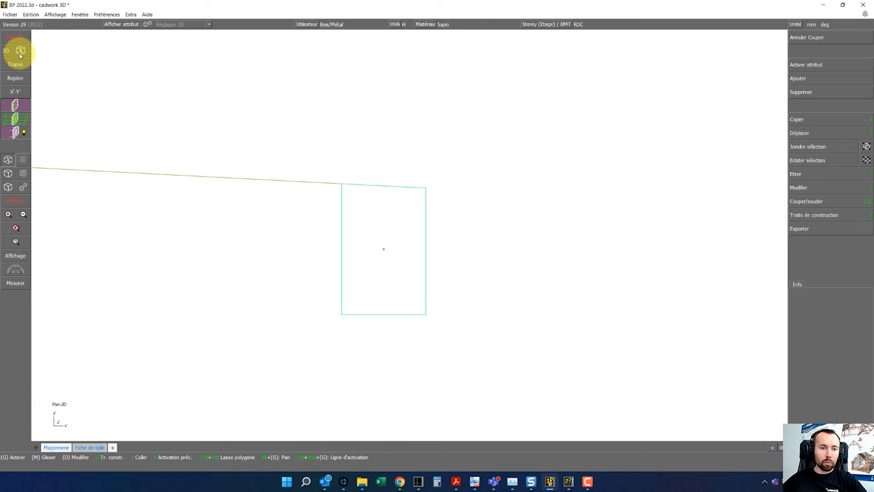
Return to the 3D view and display all the model's elements again.
left_click(20, 54)
mouse_move(409, 234)
left_mouse_down("ctrl")
mouse_move(397, 230)
mouse_move(589, 197)
left_mouse_up("ctrl")
left_click(15, 205)
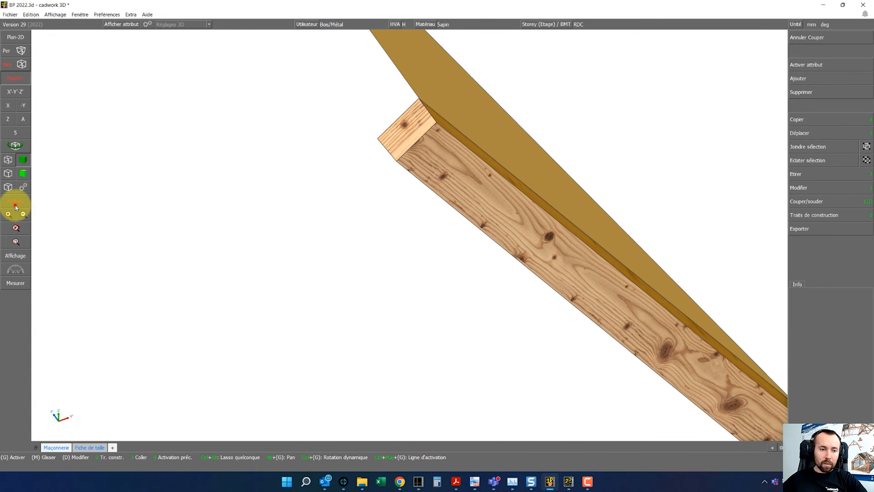
scroll(313, 287, "down", 2)
scroll(524, 282, "up", 1)
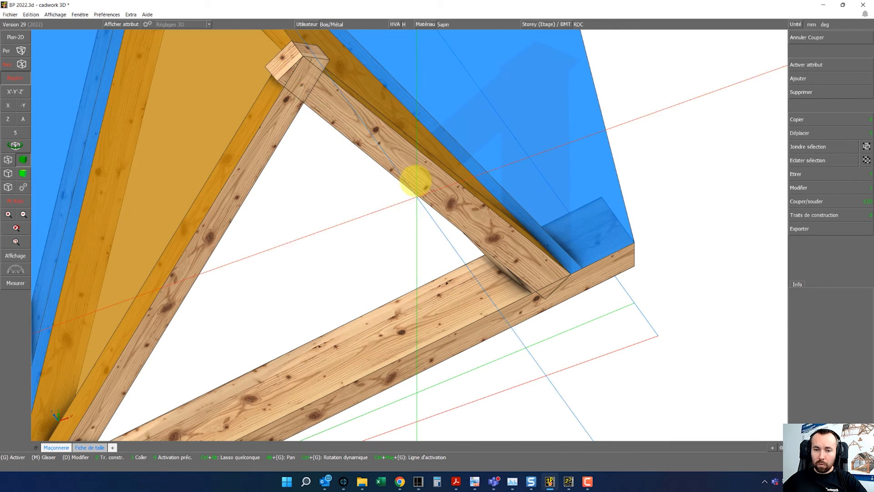
Activate both edge rafters and cut their feet along the outer face plane of the shorter noulet.
left_click(414, 173)
left_click(268, 139)
mouse_move(289, 198)
left_mouse_down("ctrl")
mouse_move(410, 234)
mouse_move(288, 208)
left_mouse_up("ctrl")
key("c")
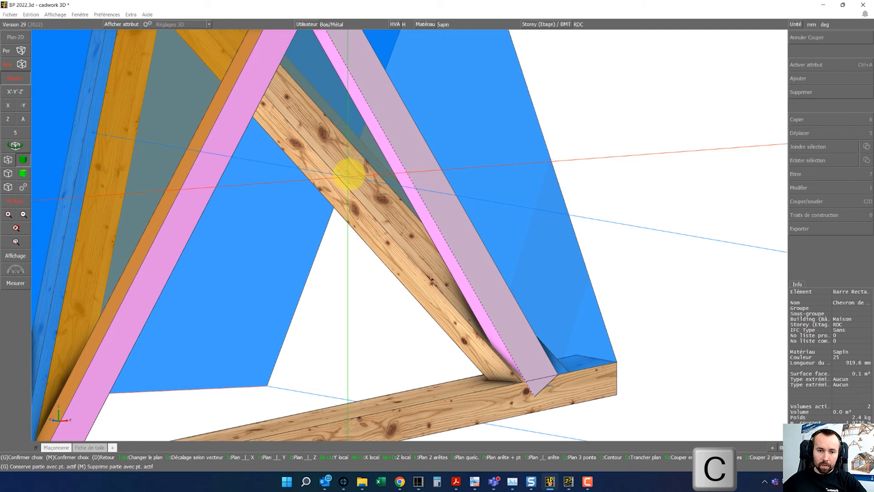
left_click(349, 174)
scroll(449, 276, "down", 4)
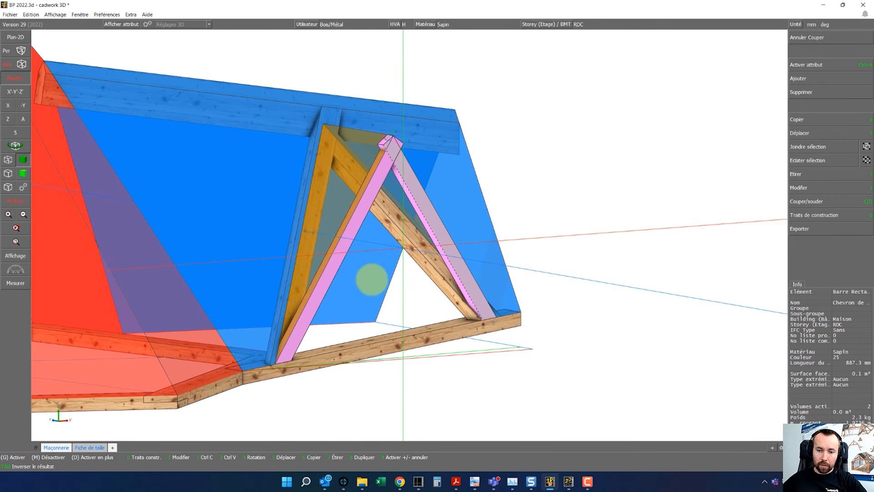
scroll(394, 158, "up", 5)
scroll(462, 326, "down", 3)
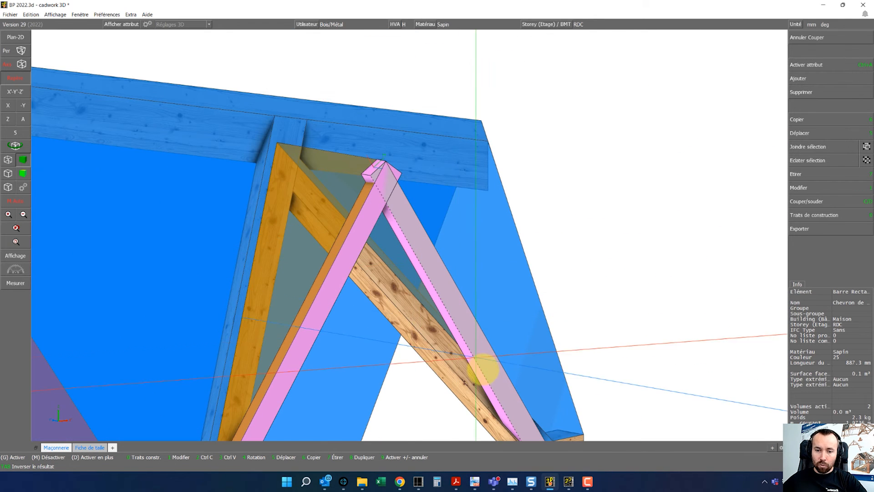
In top view, cut each of the two edge rafters along the dormer's centre line.
middle_click(490, 371)
left_click(16, 133)
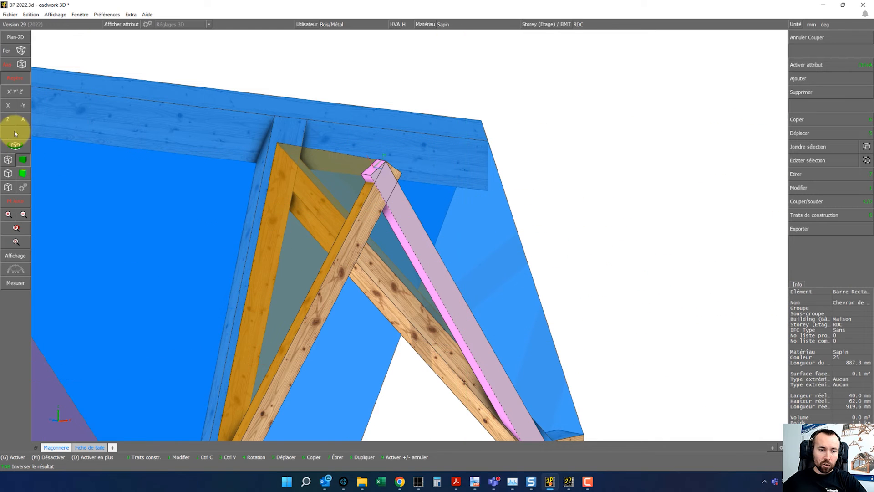
left_click(8, 121)
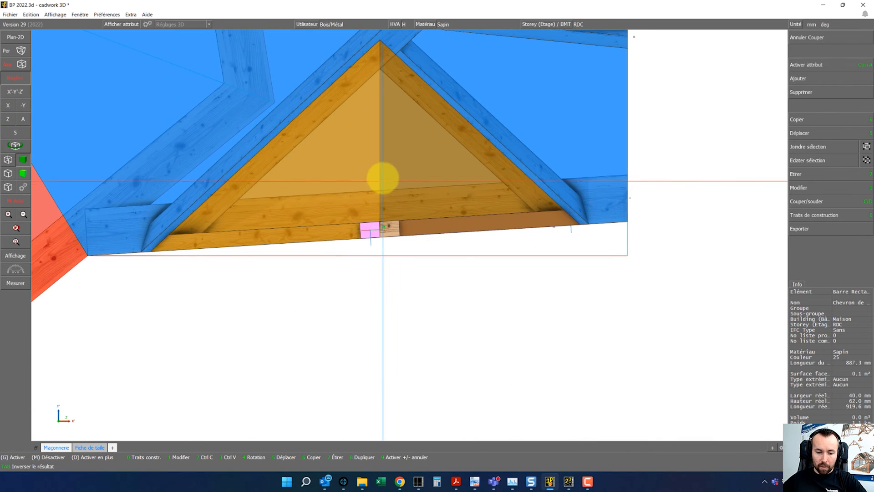
key("c")
left_click(380, 165)
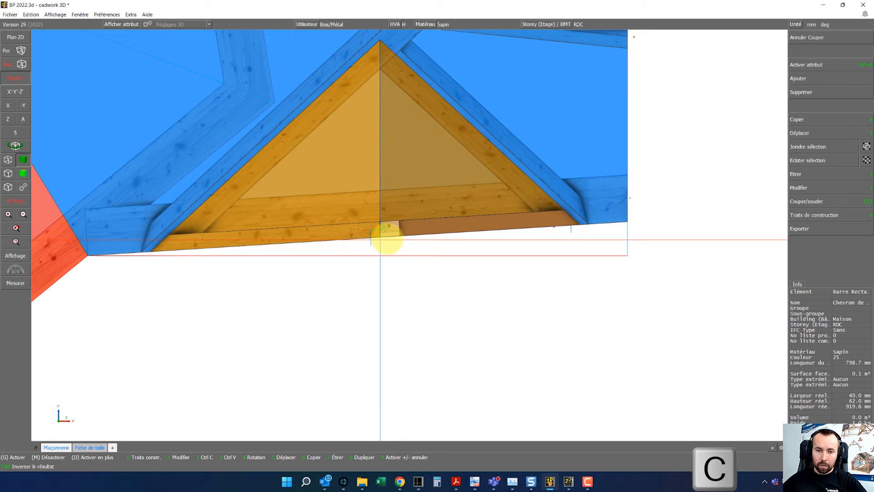
key("c")
left_click(381, 176)
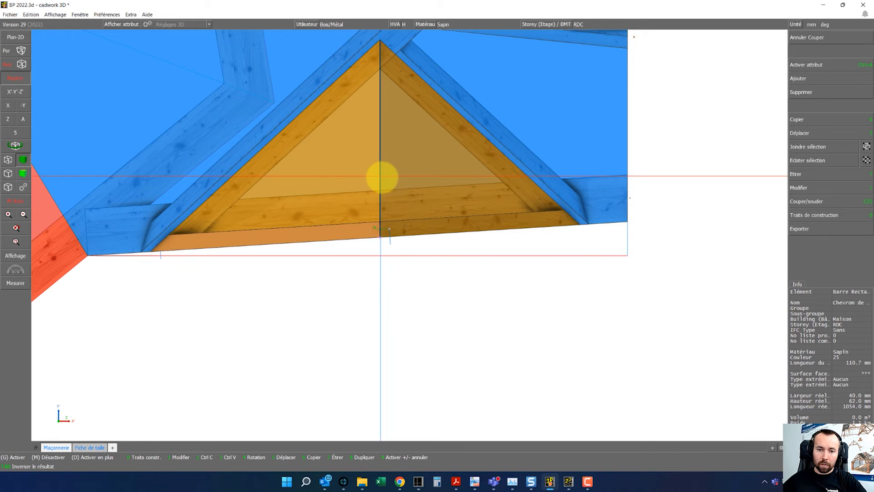
Hide the orange roof surface above the long edge rafter to expose where the two edge rafters meet.
left_click(427, 279)
scroll(378, 224, "up", 6)
middle_click_drag(419, 228, 396, 259)
left_click(327, 267)
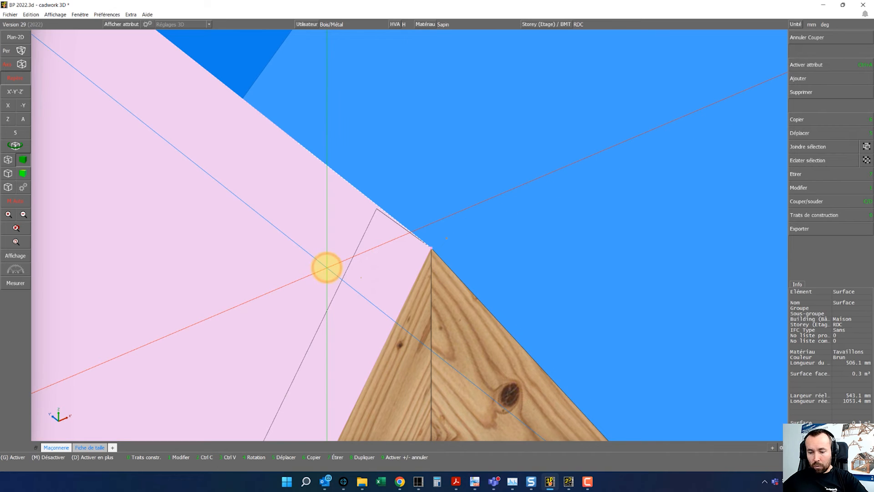
key("Delete")
Stretch the long edge rafter's narrow top facet to the upper corner of the short edge rafter.
scroll(377, 209, "up", 8)
left_click_drag(427, 251, 424, 227, "ctrl")
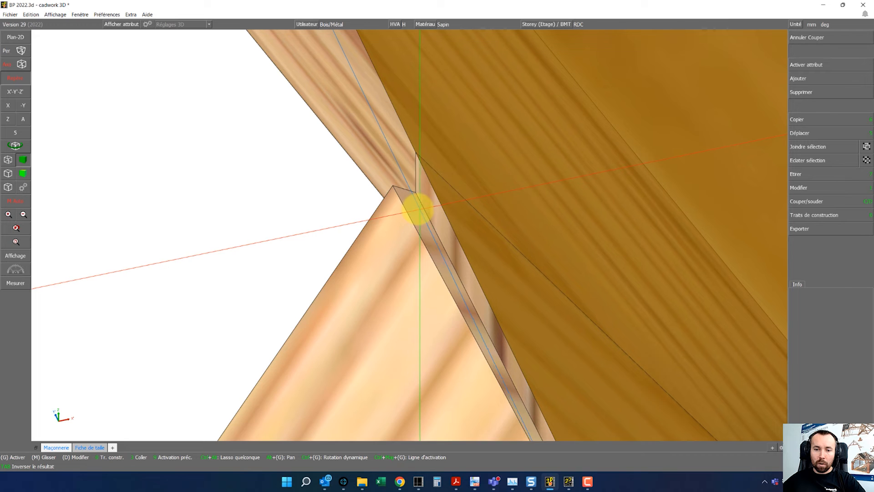
left_click(416, 209)
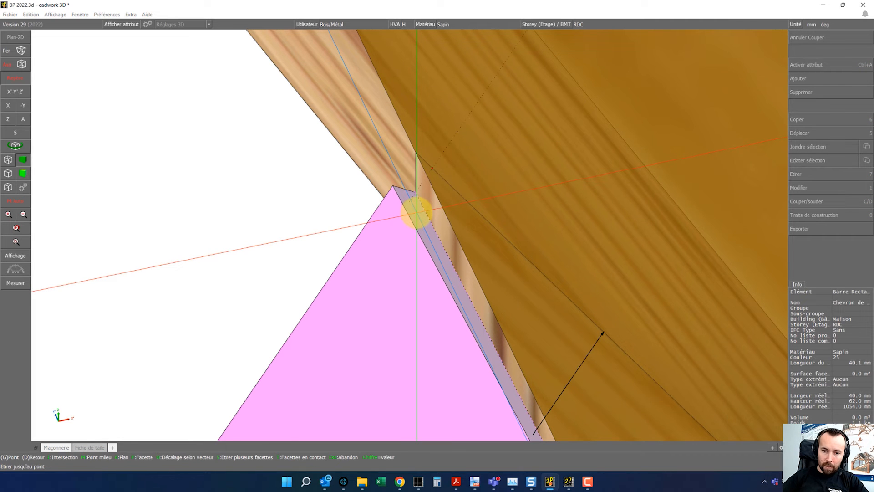
key("a")
left_click(417, 152)
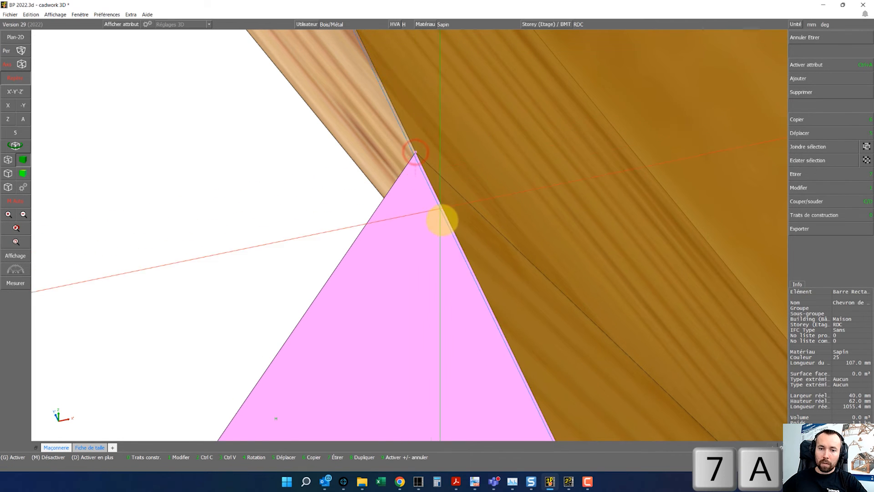
scroll(412, 238, "down", 8)
scroll(409, 235, "down", 8)
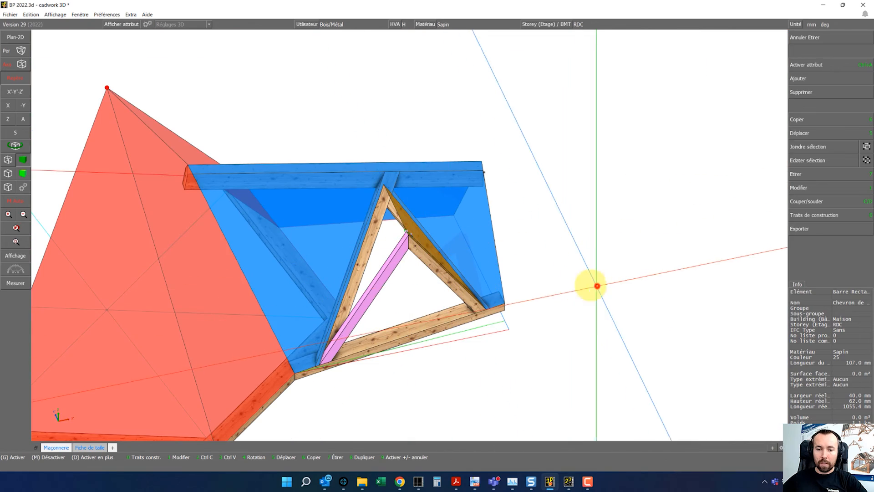
left_click(597, 285)
Bring back the hidden orange roof surface on the long rafter's side and open a 2D plane on it.
scroll(410, 235, "up", 10)
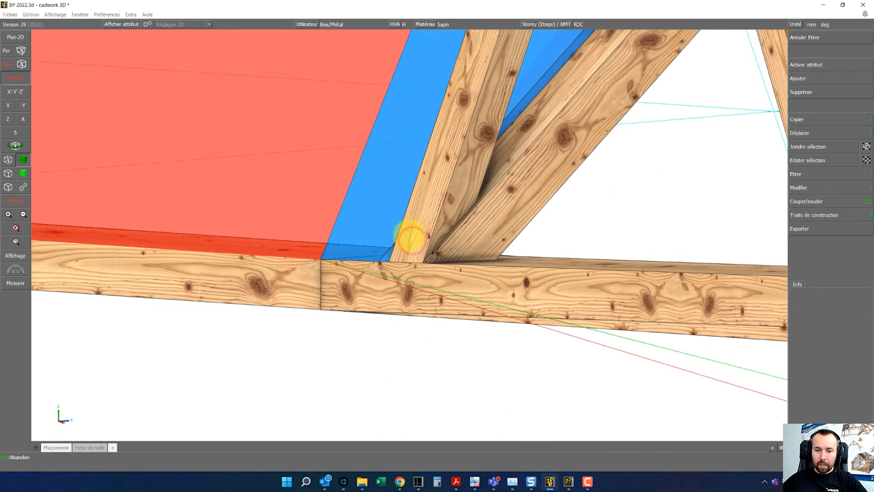
mouse_move(411, 237)
left_mouse_down("ctrl")
mouse_move(424, 221)
mouse_move(408, 234)
left_mouse_up("ctrl")
scroll(417, 233, "down", 6)
scroll(451, 155, "up", 2)
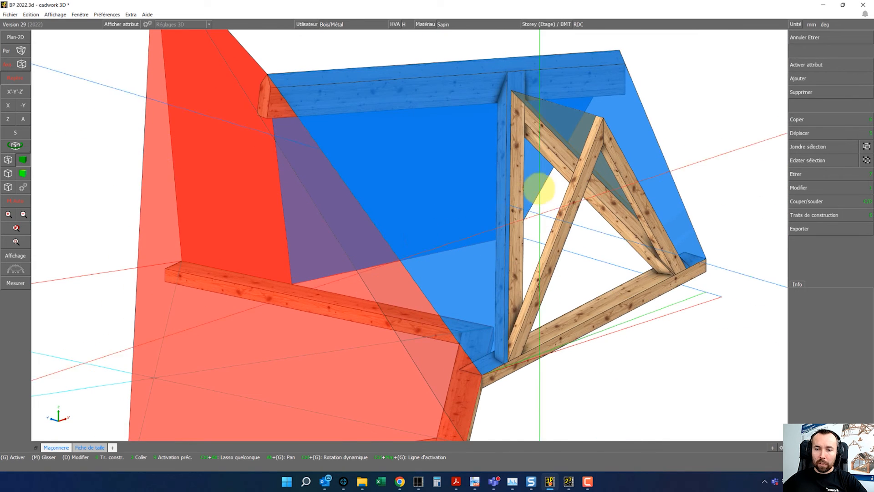
scroll(409, 235, "up", 4)
left_click(780, 290)
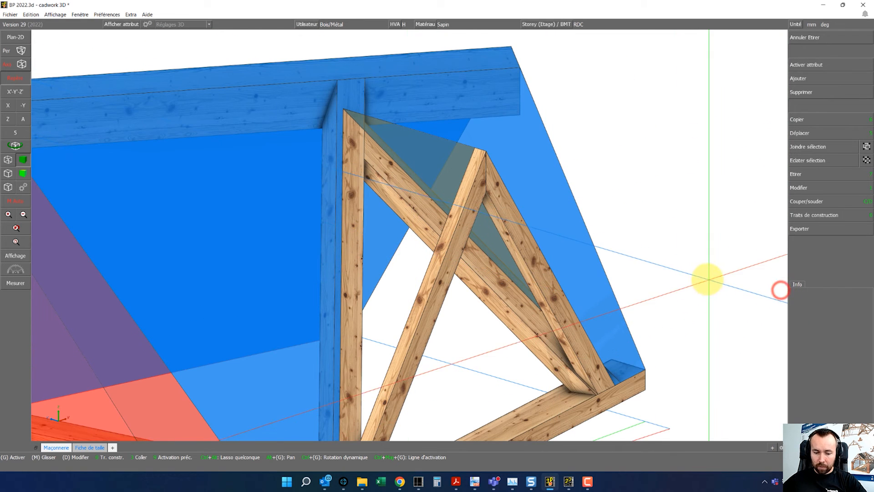
left_click(405, 250)
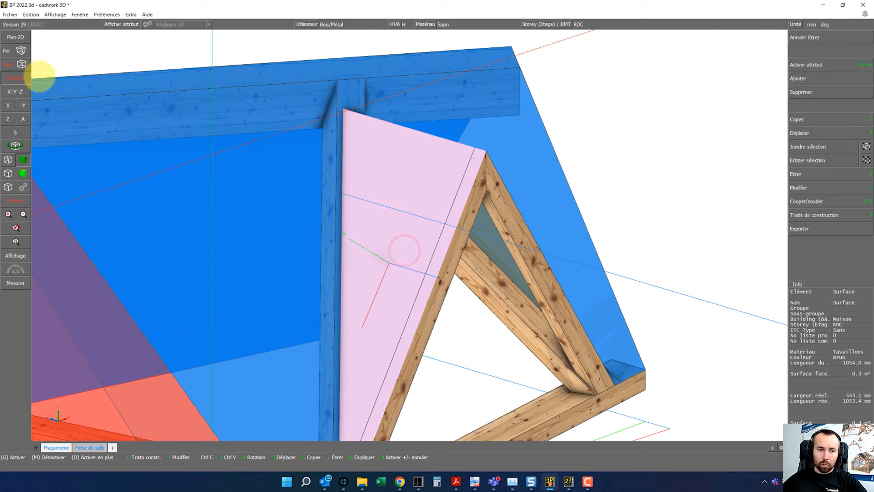
left_click(9, 43)
left_click(400, 239)
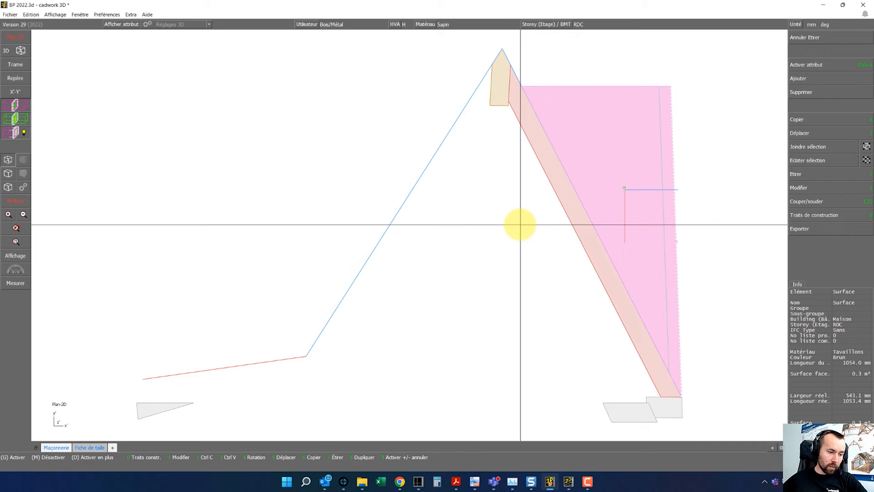
left_click(702, 175)
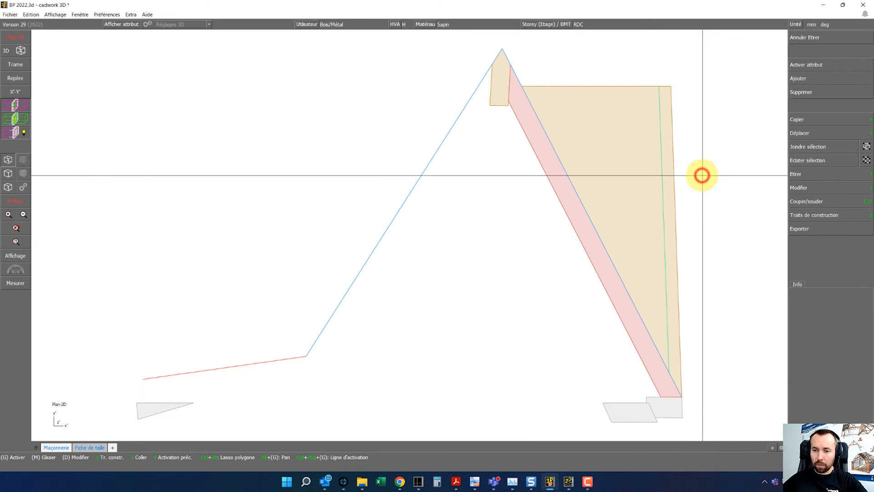
Define a rectangular bar 50 mm wide and 60 mm high in top-view orientation, coloured red (5) and named Noulet.
key("k")
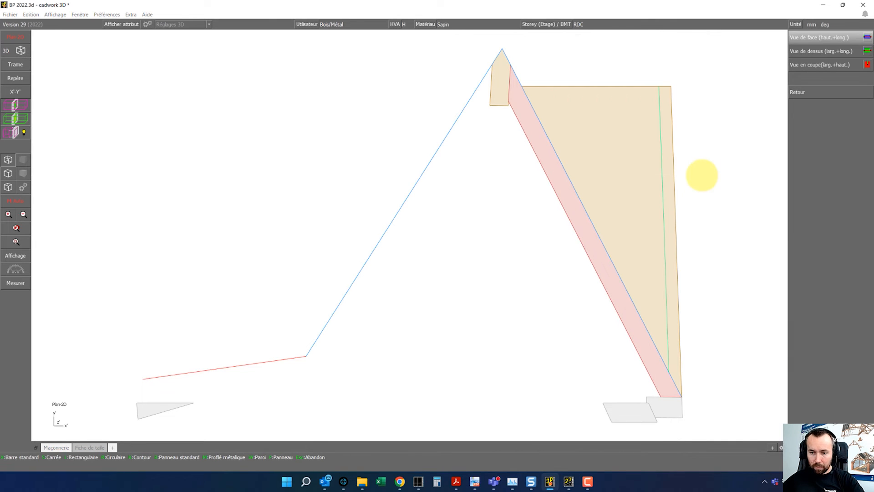
left_click(828, 51)
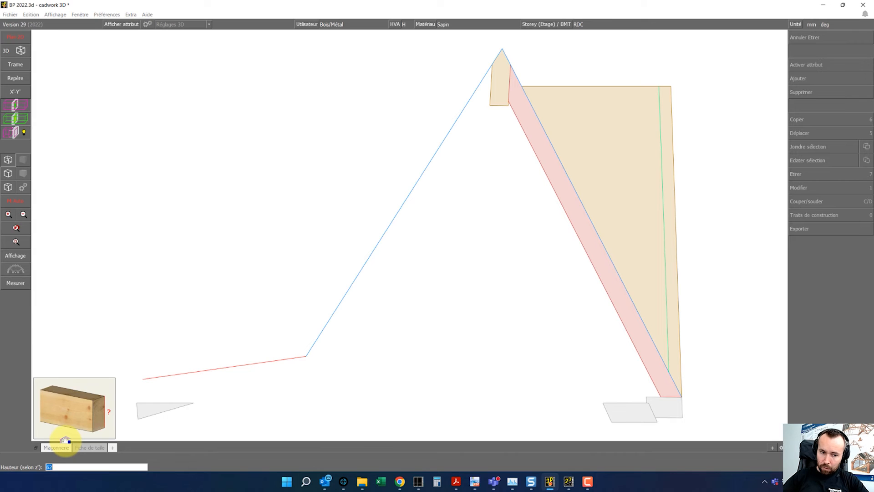
key("Return")
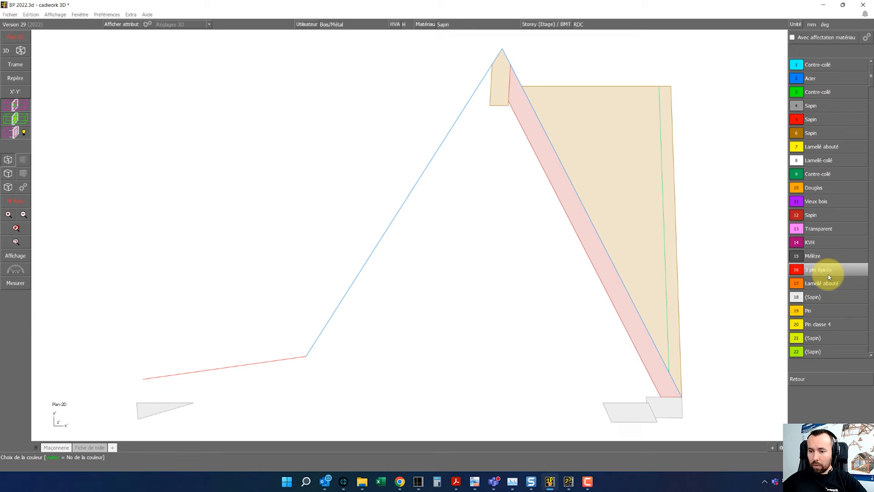
left_click(817, 119)
key("n")
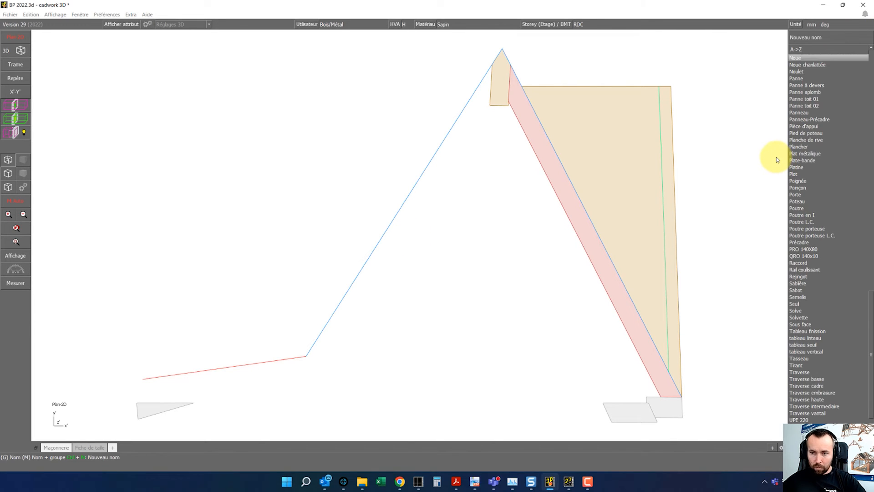
left_click(810, 73)
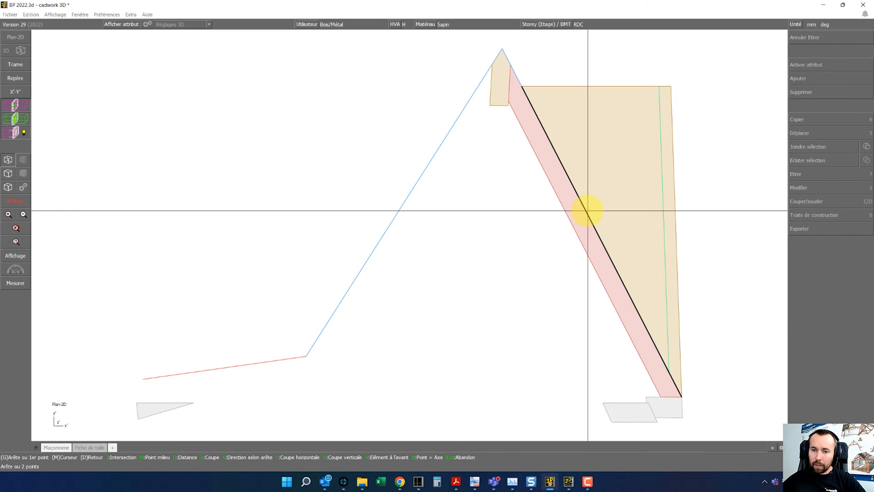
Place the noulet along the orange surface's sloping inner edge and trim its ends to the surface's upper edge and the rafter's inner line.
left_click(587, 210)
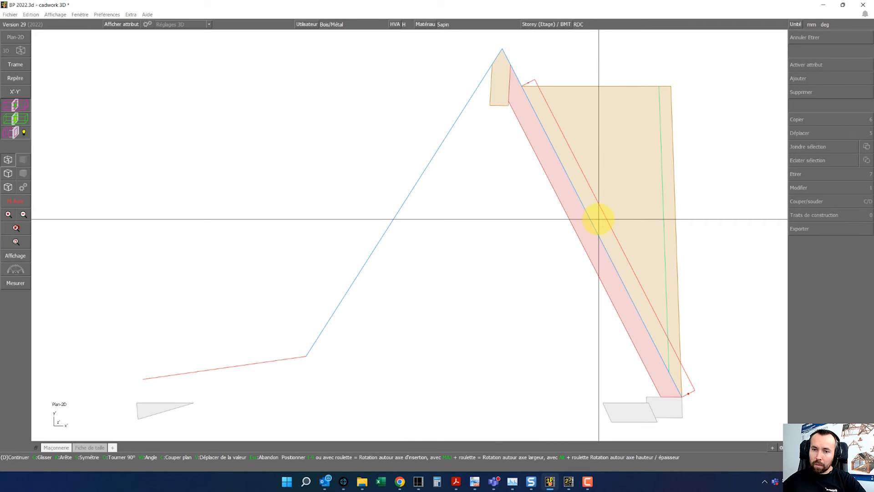
left_click(579, 84)
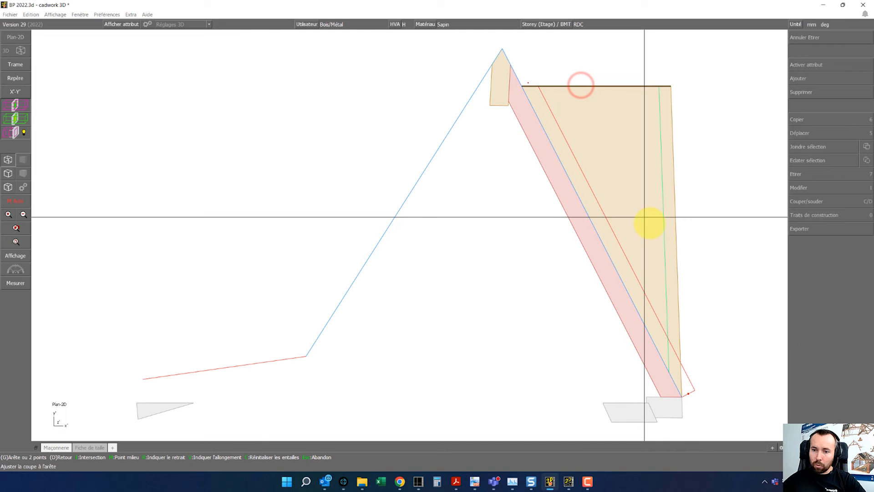
left_click(664, 231)
right_click(696, 255)
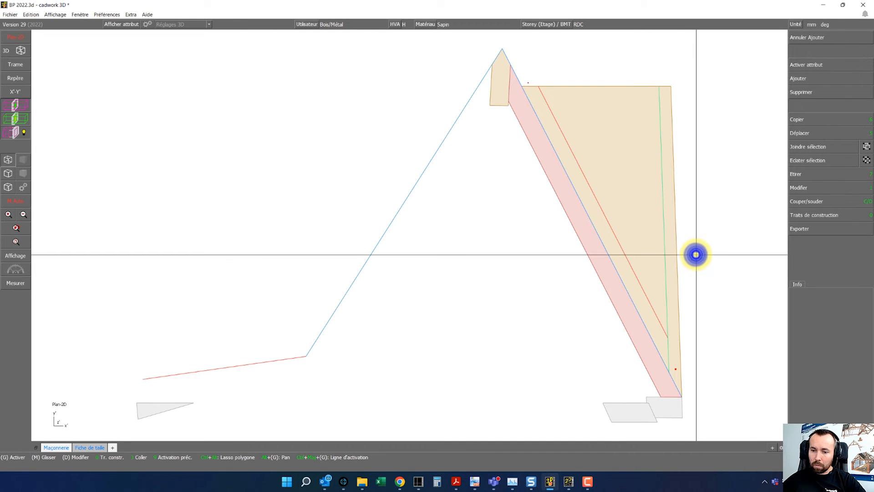
In top view, cut the new noulet along the dormer's centre line and mirror-copy it to the other side.
left_click(24, 58)
scroll(407, 237, "down", 3)
scroll(406, 255, "up", 2)
middle_click_drag(420, 257, 426, 219)
left_click(432, 234)
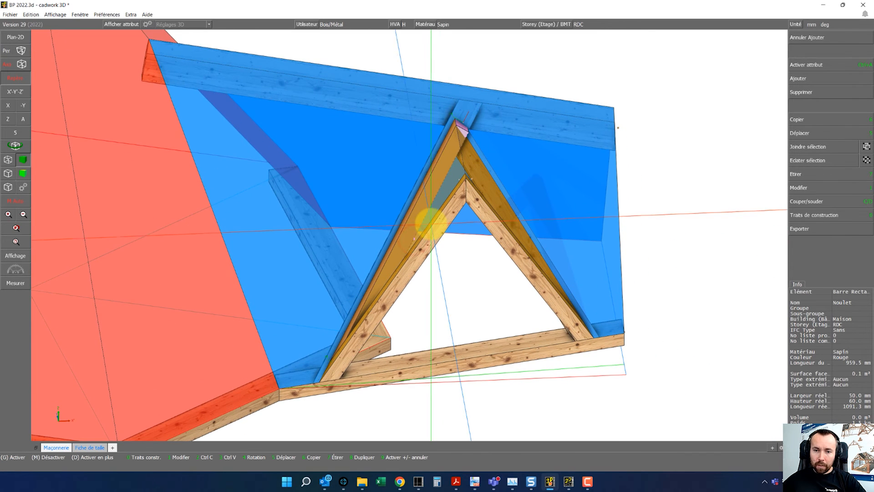
left_click(8, 120)
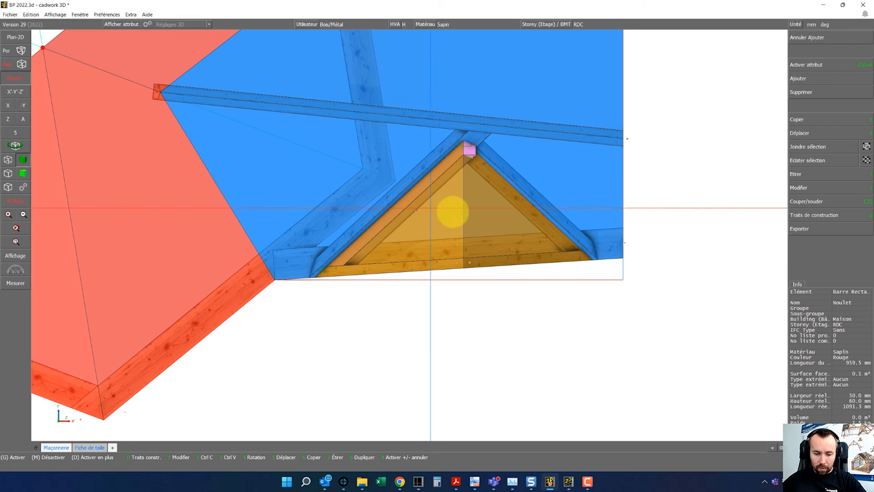
key("c")
left_click(462, 210)
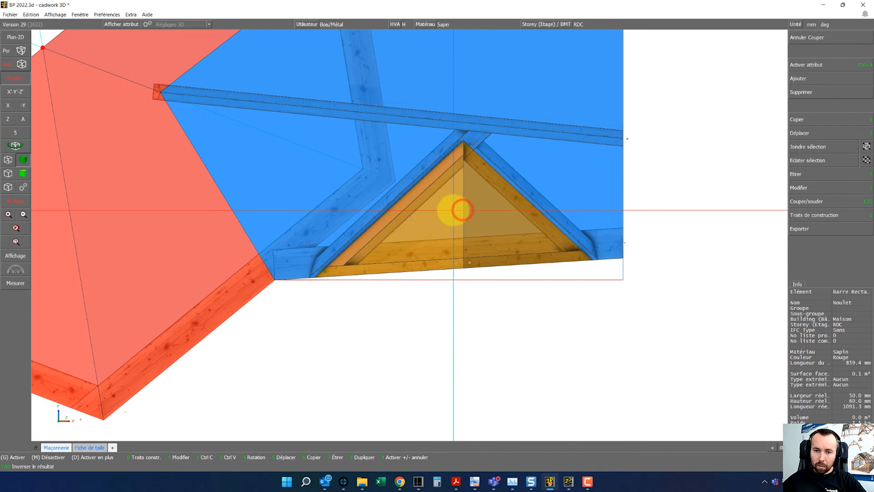
key("6")
left_click(463, 207)
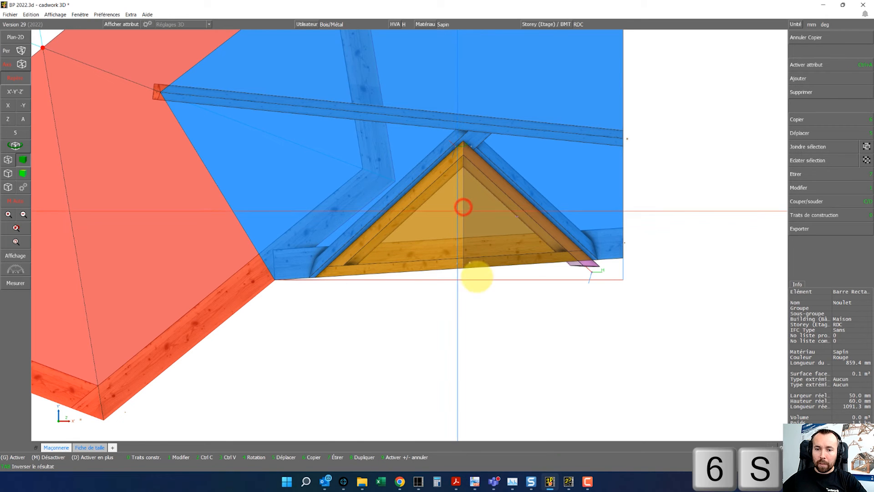
Cut the foot of the copied noulet along the inner face of the short edge rafter.
middle_click_drag(507, 314, 414, 228)
scroll(556, 264, "up", 5)
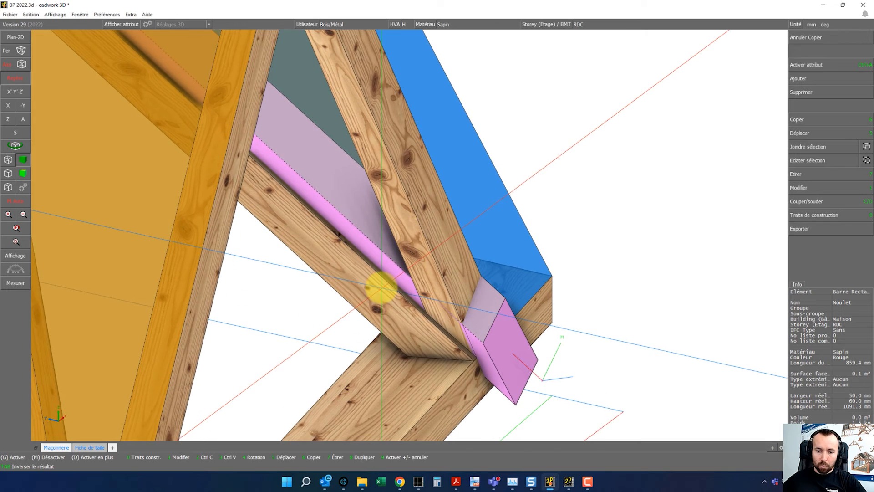
middle_click_drag(381, 287, 397, 258)
key("c")
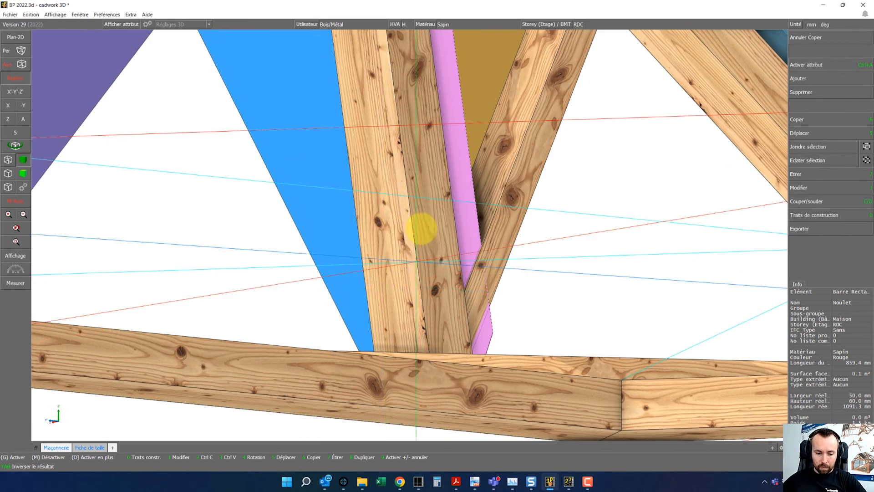
left_click(494, 163)
middle_click_drag(512, 188, 406, 235)
scroll(407, 235, "down", 5)
scroll(367, 166, "up", 2)
middle_click_drag(367, 165, 410, 241)
mouse_move(410, 242)
middle_mouse_down()
mouse_move(424, 236)
mouse_move(396, 238)
mouse_move(411, 234)
middle_mouse_up()
key("Escape")
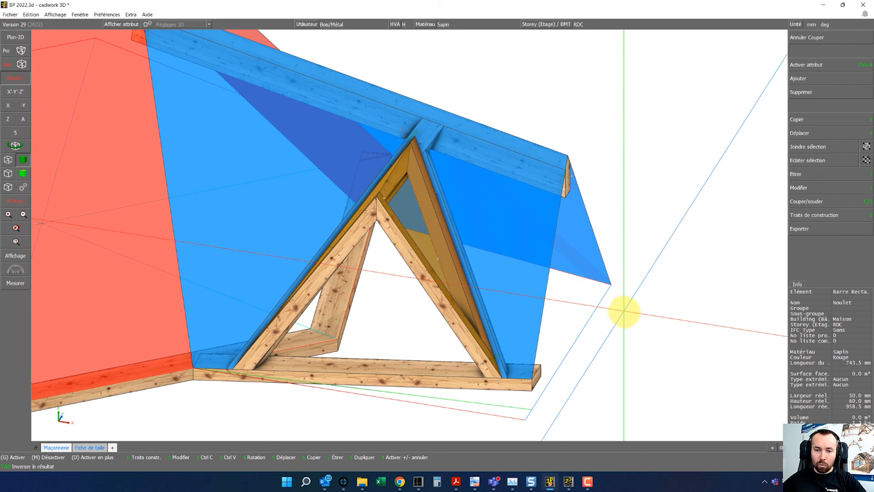
left_click(633, 325)
Open a 2D plane on the orange roof surface on the short edge rafter's side.
middle_click_drag(632, 325, 428, 245)
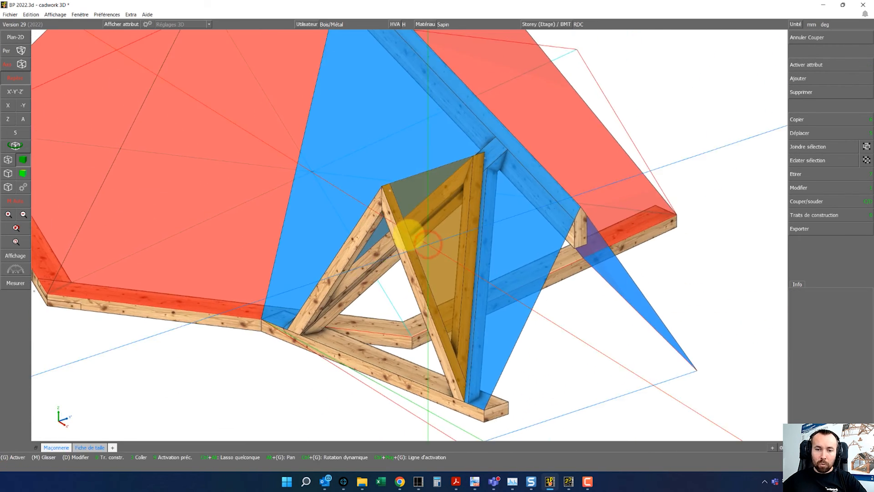
left_click(442, 211)
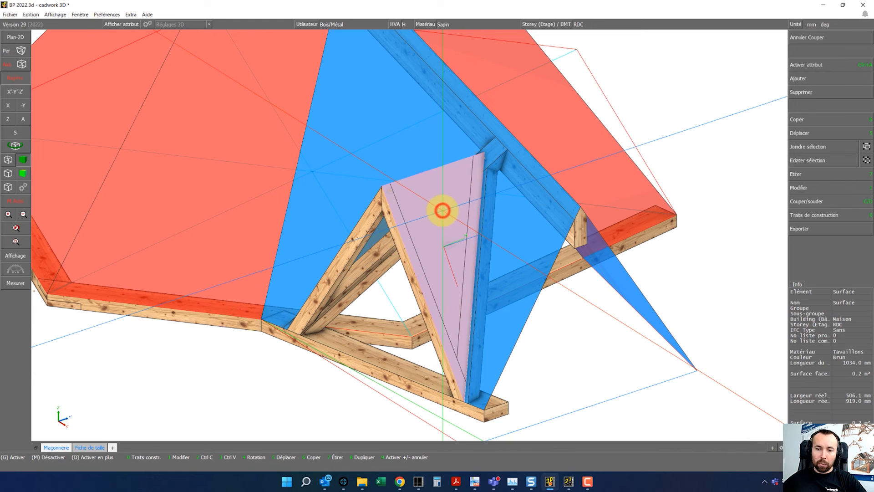
left_click(14, 37)
left_click(432, 226)
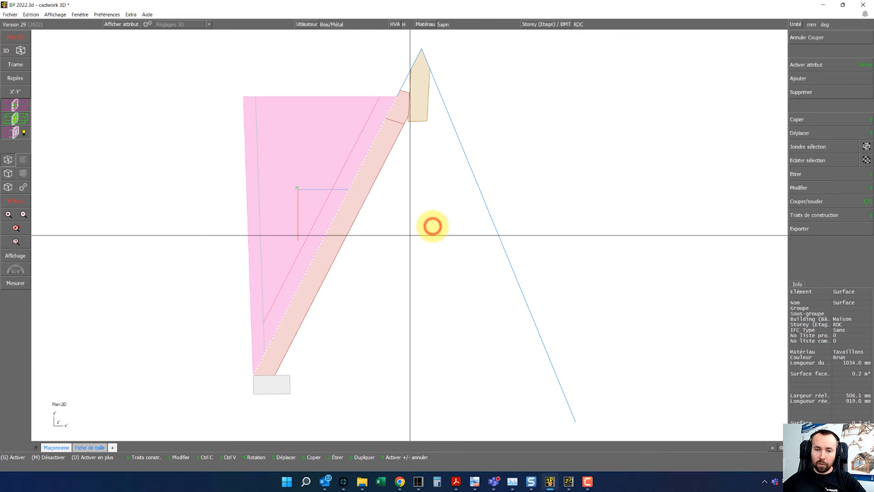
left_click(413, 239)
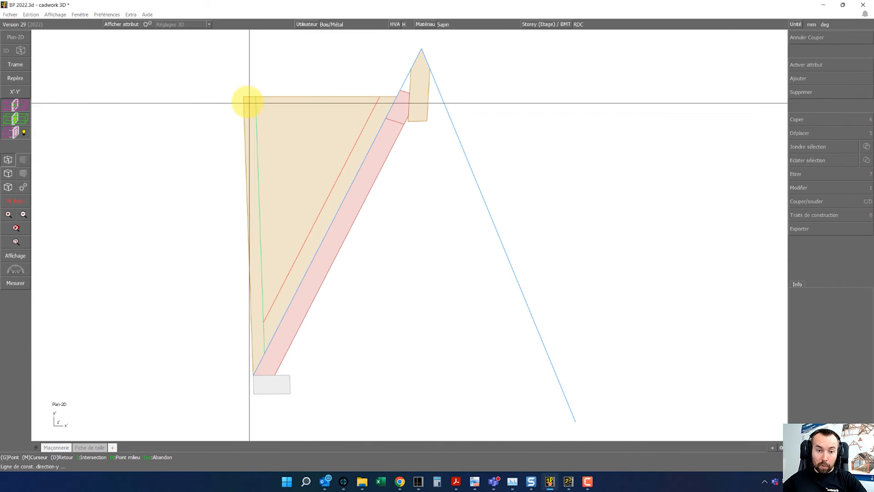
Draw a vertical construction line through the orange surface's upper outer corner and a parallel one offset inwards across the surface.
right_click(279, 79)
key("p")
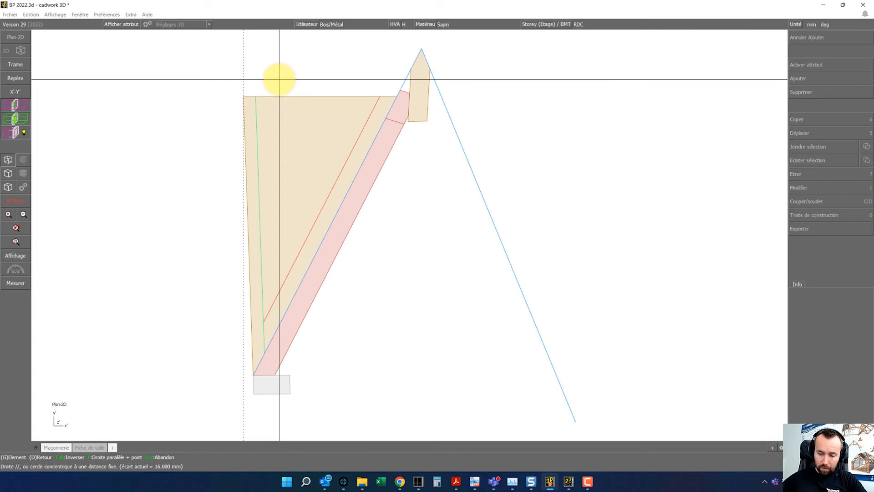
left_click(246, 53)
right_click(279, 61)
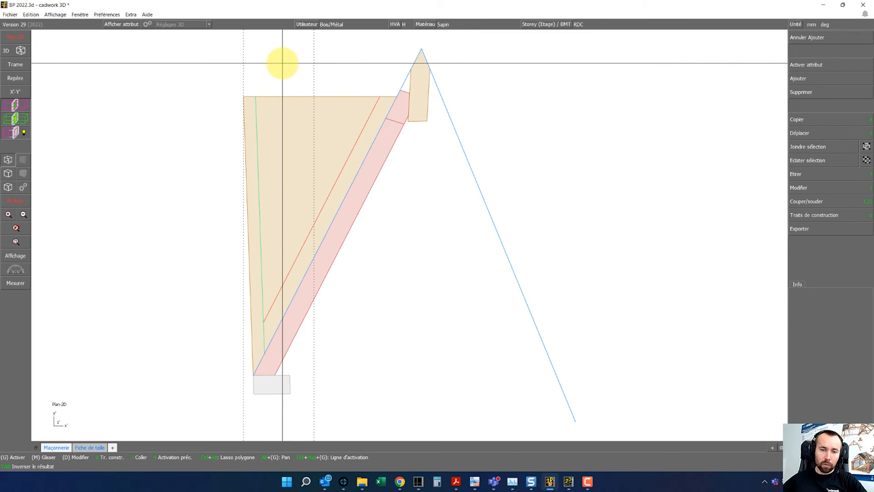
Set up a new rectangular bar 40 mm wide and 60 mm high, coloured brown (6, Sapin) and named Chevron.
key("l")
left_click(825, 52)
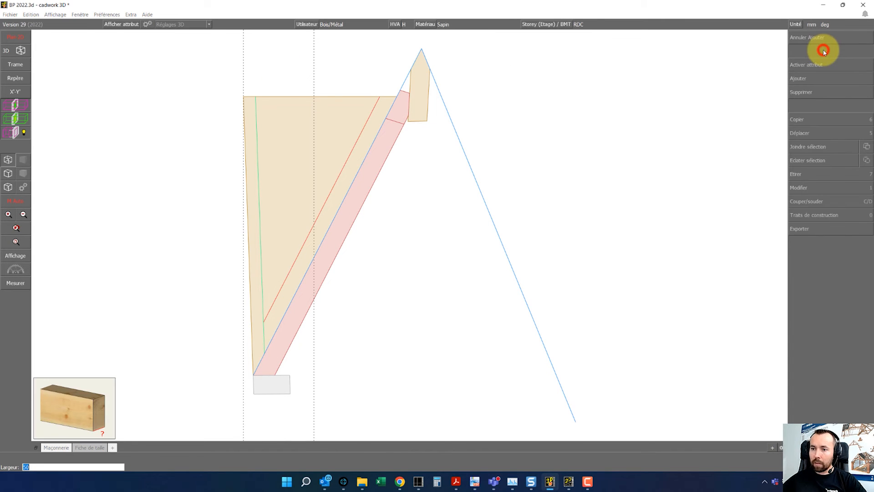
type("40")
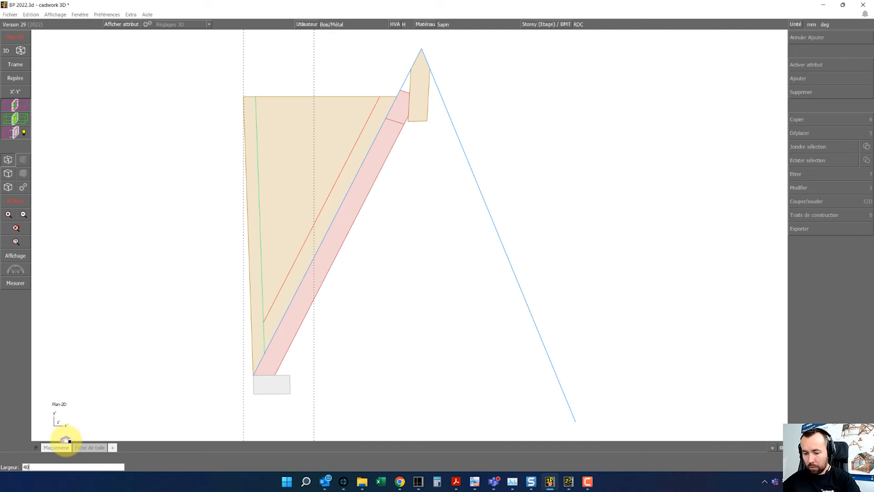
key("Return")
key("Return")
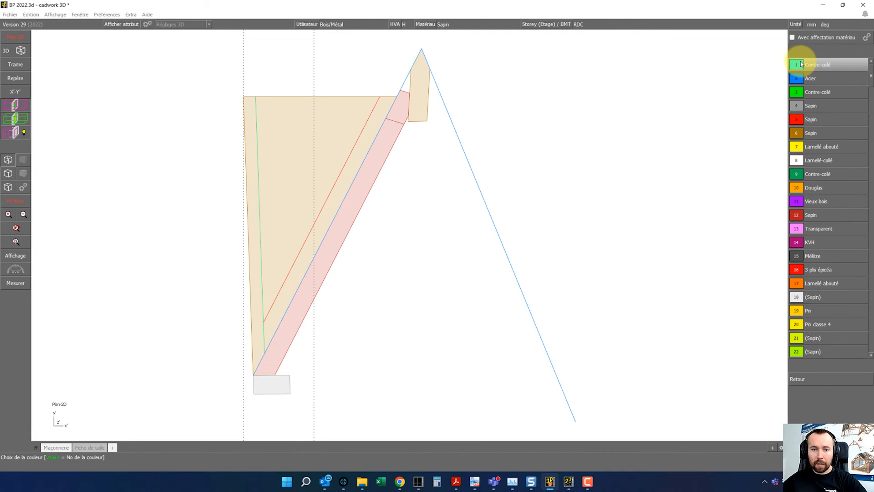
left_click(817, 133)
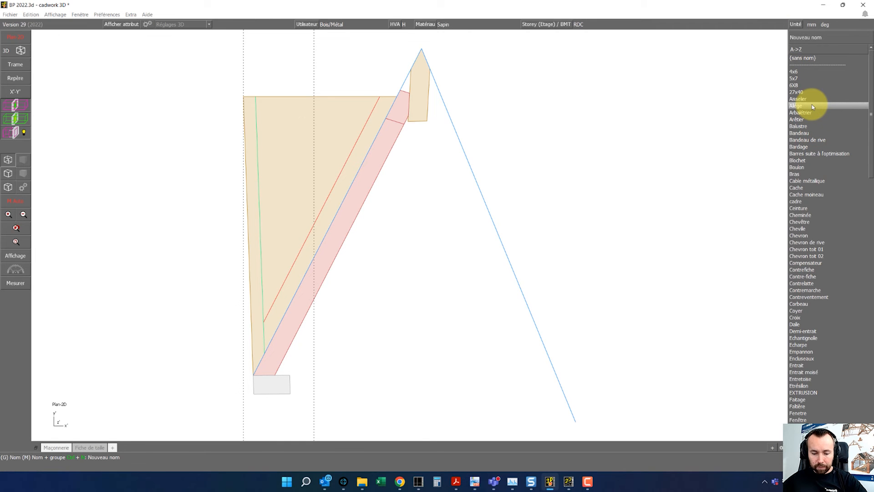
scroll(812, 104, "down", 6)
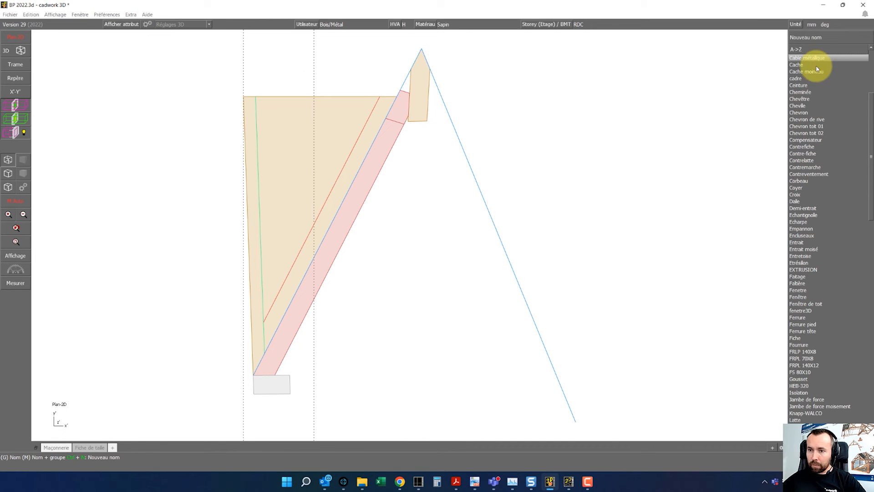
left_click(808, 106)
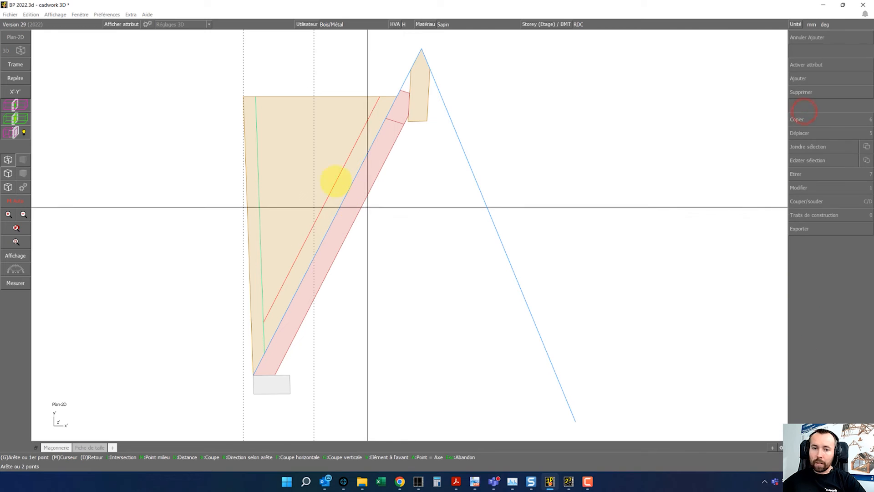
Place the rafter on the offset construction line, from the red noulet line to the surface's upper edge, and return to 3D.
left_click(315, 223)
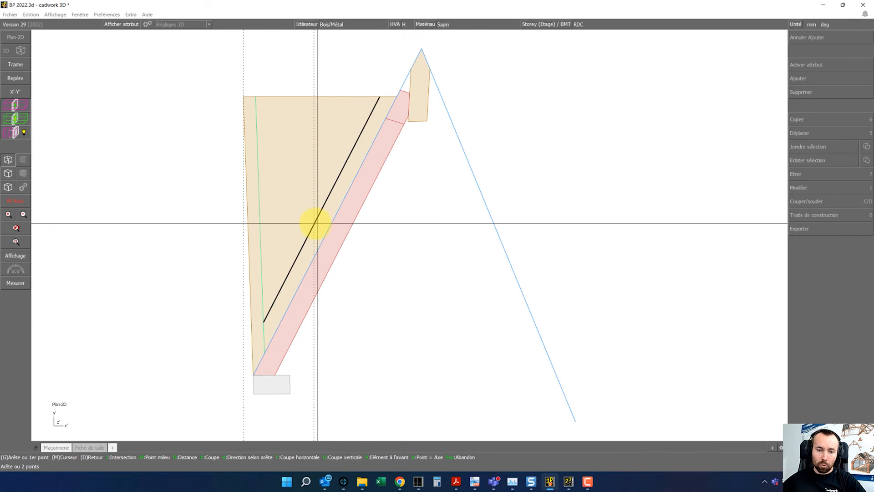
left_click(314, 223)
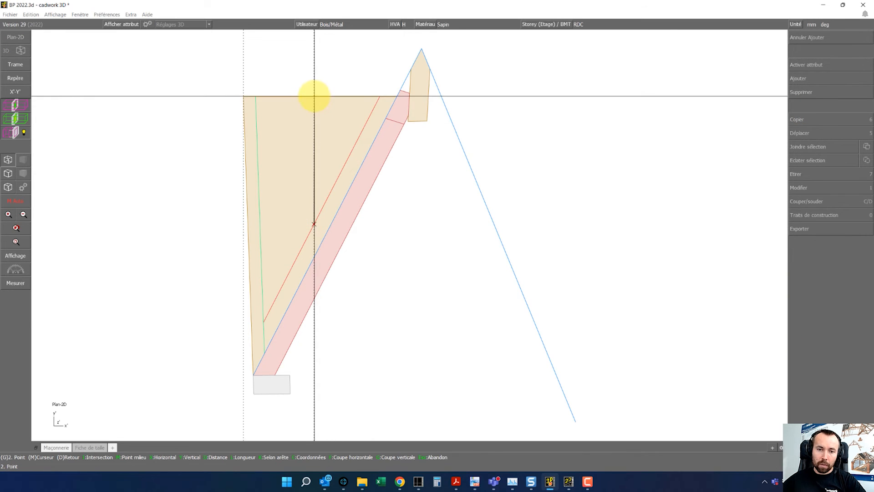
left_click(314, 96)
right_click(339, 72)
left_click(17, 46)
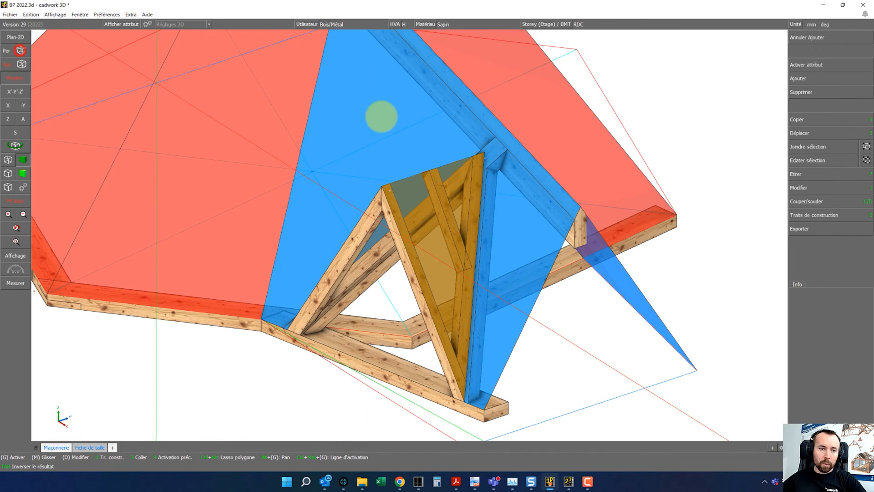
Cut the new rafter's foot along the noulet's face and its upper end at the dormer's centre line.
scroll(461, 213, "up", 3)
left_click_drag(420, 231, 411, 234, "ctrl")
left_click(432, 259)
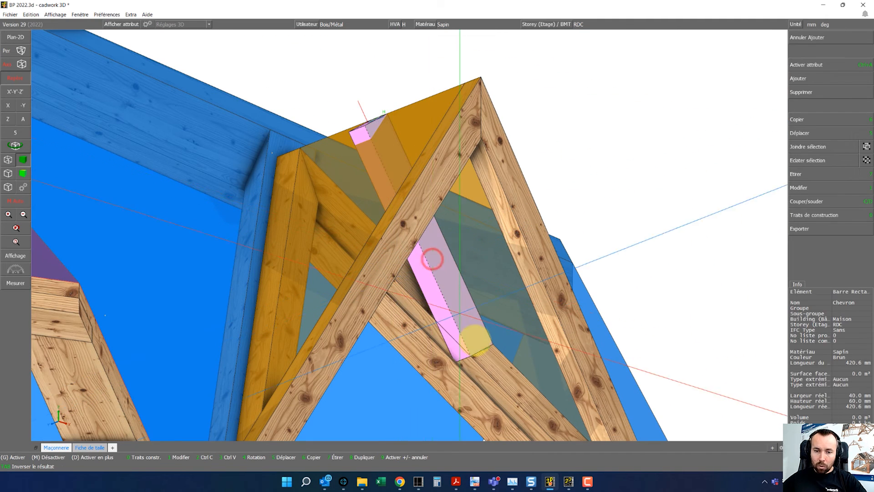
key("c")
left_click(500, 370)
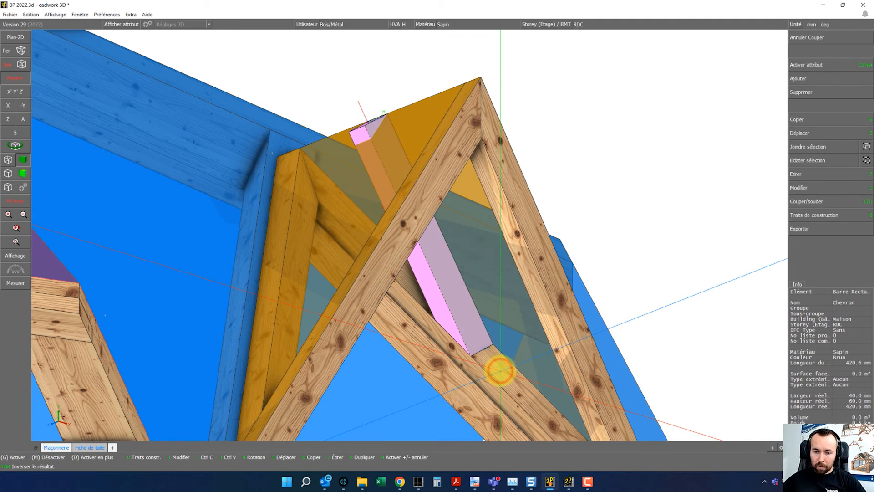
left_click(14, 132)
left_click(268, 301)
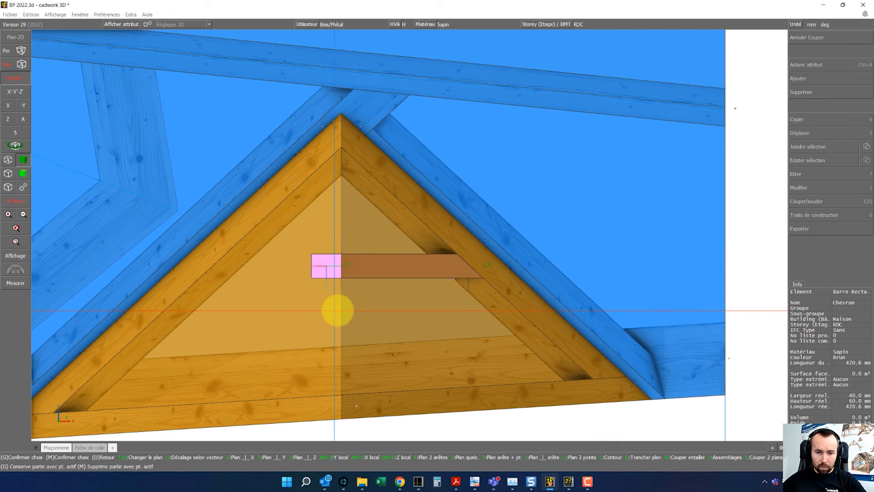
Mirror-copy the short rafter to the other side of the dormer about its vertical ridge cut face.
mouse_move(409, 235)
middle_mouse_down()
mouse_move(425, 226)
mouse_move(428, 186)
mouse_move(408, 237)
mouse_move(410, 225)
mouse_move(398, 220)
mouse_move(409, 236)
middle_mouse_up()
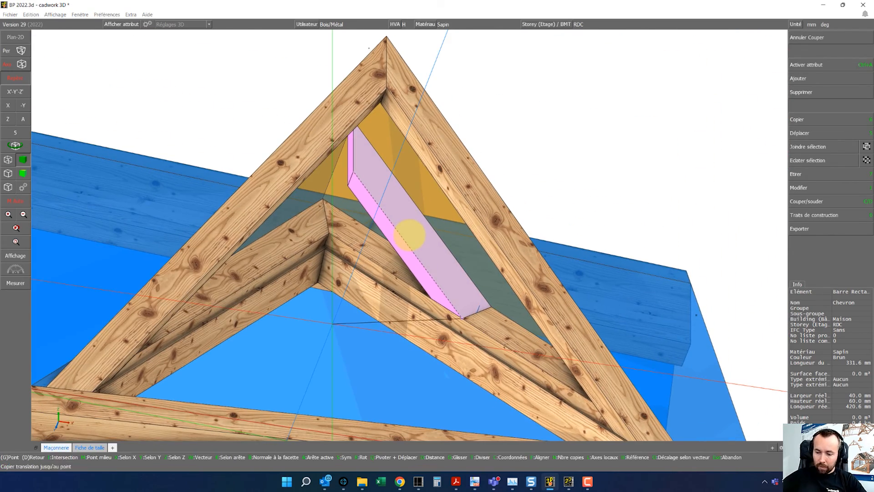
key("s")
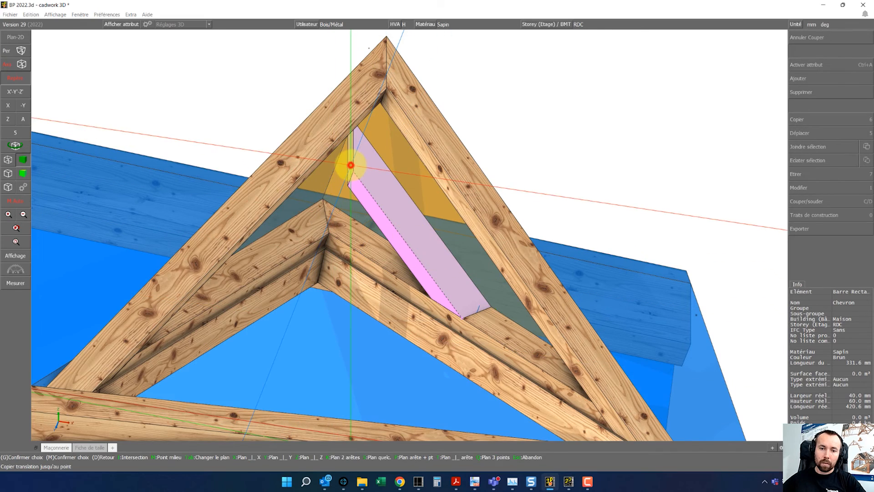
left_click(353, 167)
middle_click_drag(405, 215, 410, 234)
scroll(410, 235, "down", 5)
left_click(564, 192)
scroll(409, 234, "up", 5)
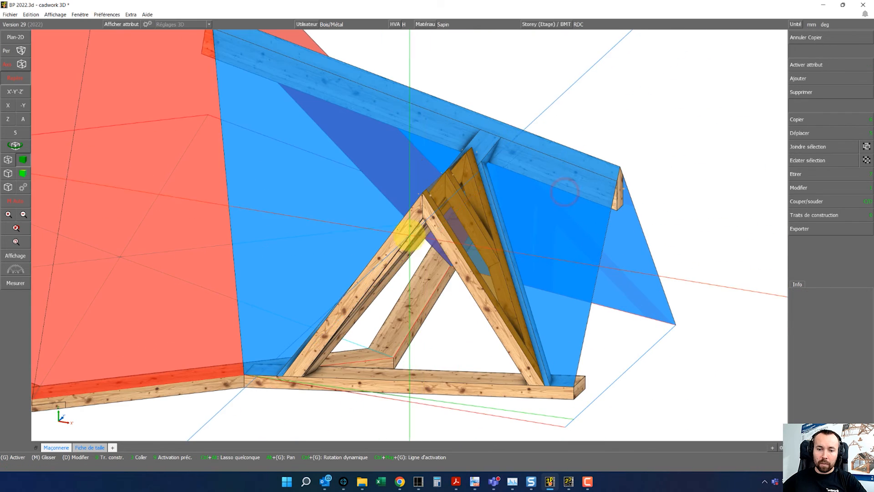
Select the whole model, run a collision check and examine the timbers it isolates.
scroll(409, 230, "down", 5)
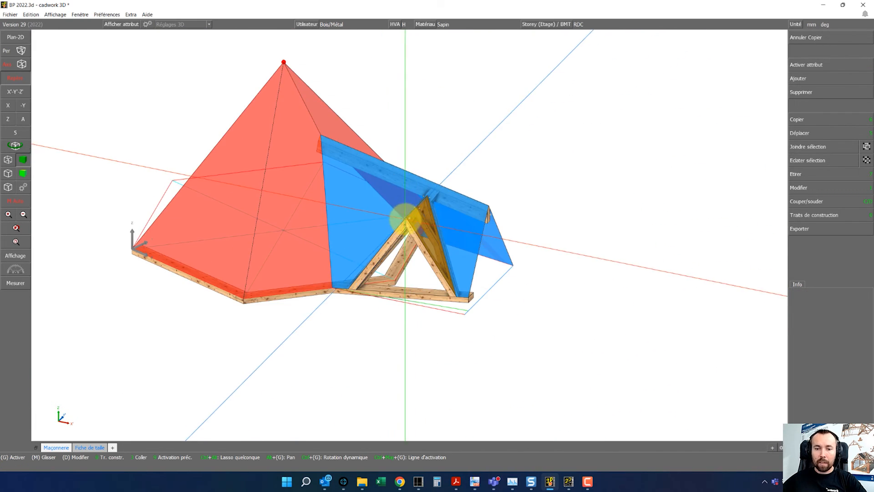
scroll(406, 211, "up", 2)
scroll(406, 230, "down", 2)
left_click_drag(81, 46, 661, 411)
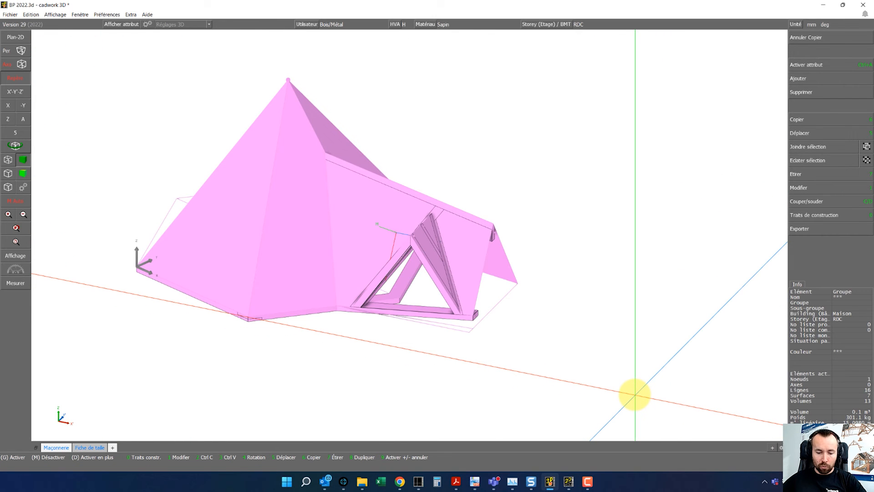
key("ctrl+k")
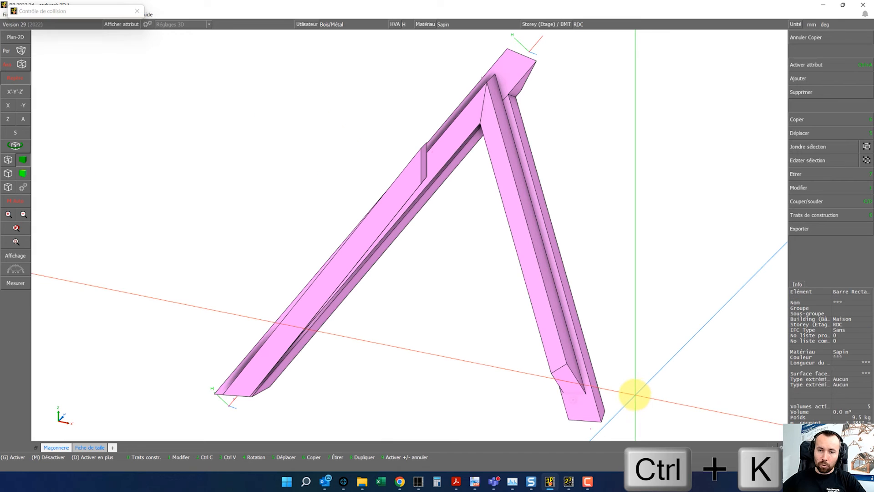
middle_click_drag(410, 235, 503, 279)
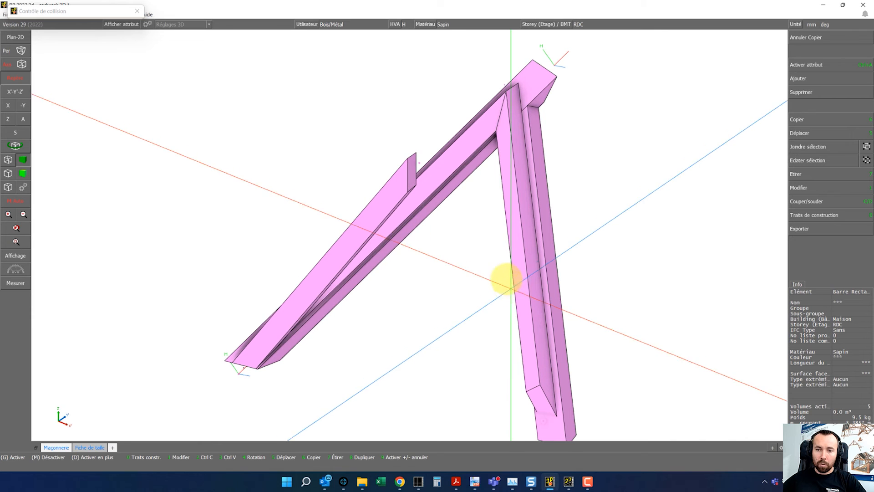
In wireframe display, select the two front noulets and cut them against the noulet behind them, then restore shaded display.
left_click(7, 161)
scroll(508, 135, "up", 4)
mouse_move(426, 260)
middle_mouse_down()
mouse_move(383, 227)
mouse_move(452, 247)
mouse_move(410, 234)
mouse_move(433, 219)
mouse_move(424, 258)
middle_mouse_up()
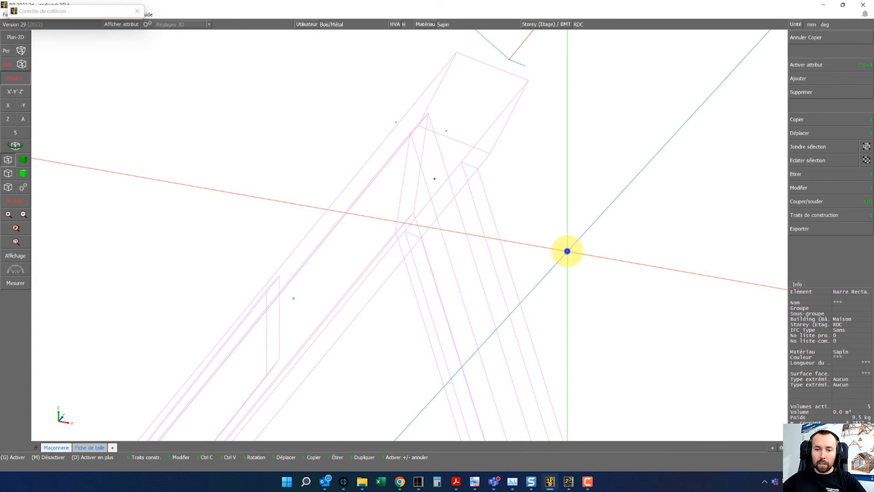
left_click(566, 251)
left_click(415, 156)
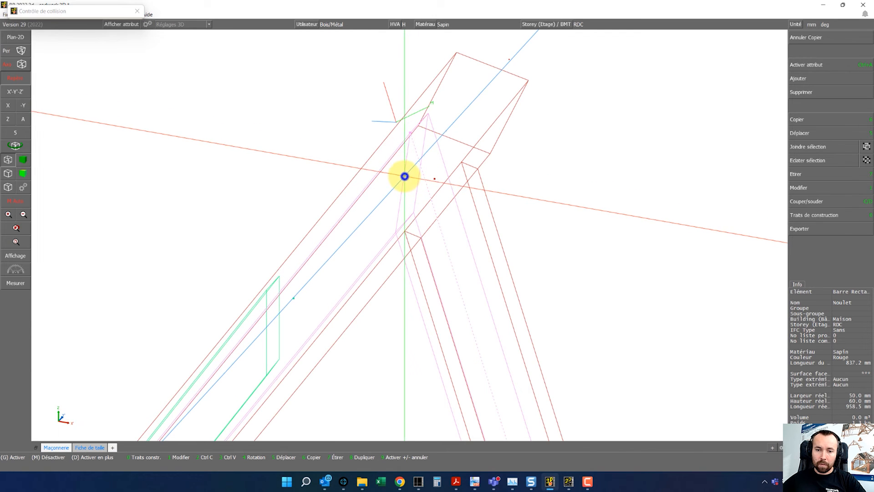
middle_click_drag(430, 218, 408, 234)
key("c")
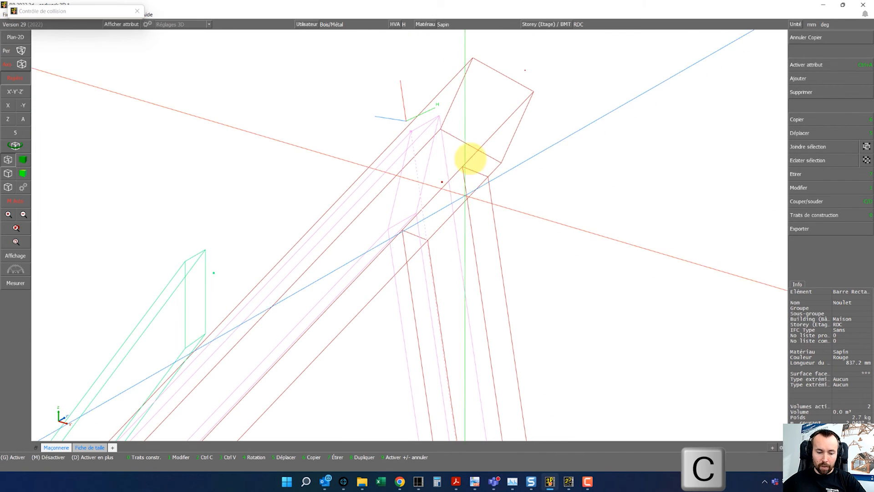
left_click(470, 129)
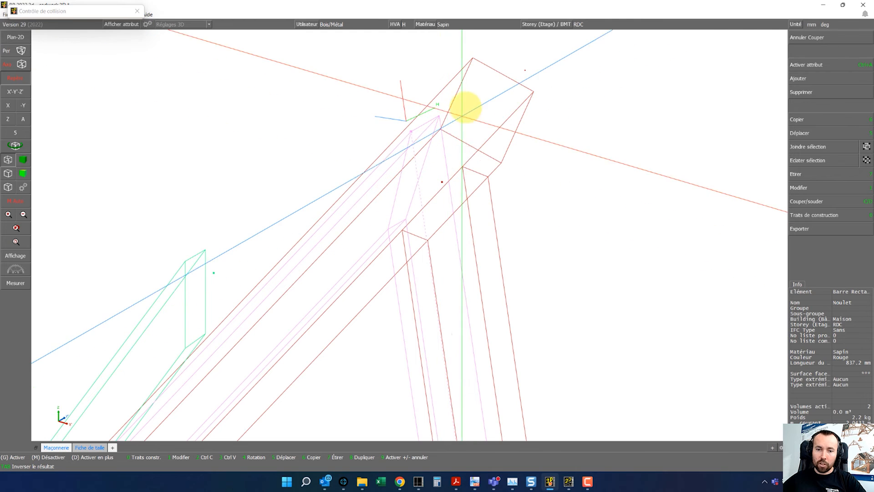
left_click(23, 159)
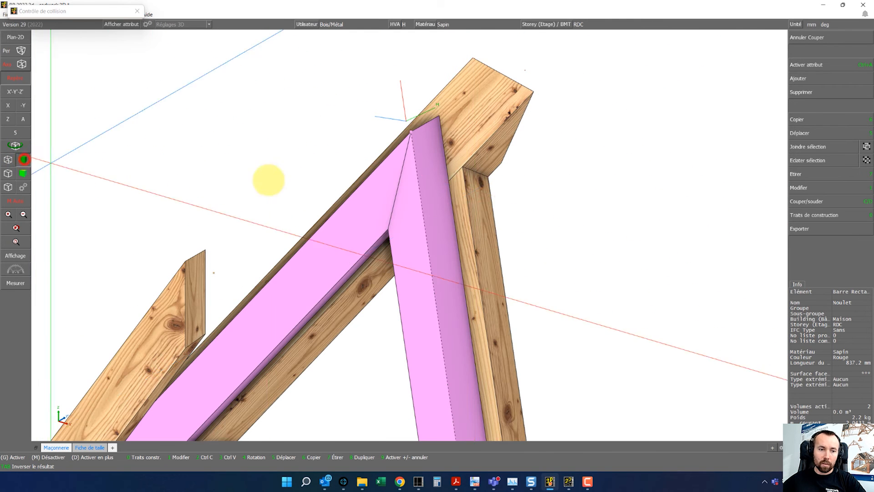
Examine the joint between the noulets up close and cut the overlapping timber along the adjoining faces.
middle_click(579, 217)
scroll(401, 293, "down", 6)
scroll(343, 308, "up", 4)
mouse_move(409, 236)
middle_mouse_down()
mouse_move(371, 242)
mouse_move(409, 236)
middle_mouse_up()
scroll(350, 258, "up", 3)
scroll(371, 285, "up", 6)
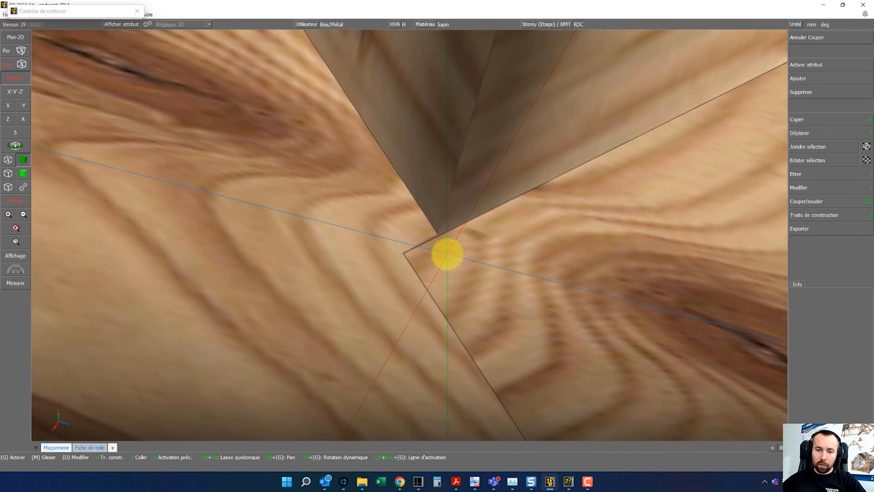
mouse_move(447, 255)
middle_mouse_down()
mouse_move(402, 238)
mouse_move(433, 217)
mouse_move(409, 234)
middle_mouse_up()
scroll(411, 235, "down", 5)
left_click(522, 119)
key("c")
left_click(396, 189)
left_click(451, 149)
Repeat the collision check on the corrected timbers, close it and bring the whole roof back into view.
middle_click_drag(427, 217, 414, 235)
scroll(414, 235, "down", 3)
scroll(411, 235, "down", 4)
left_click_drag(324, 139, 632, 343)
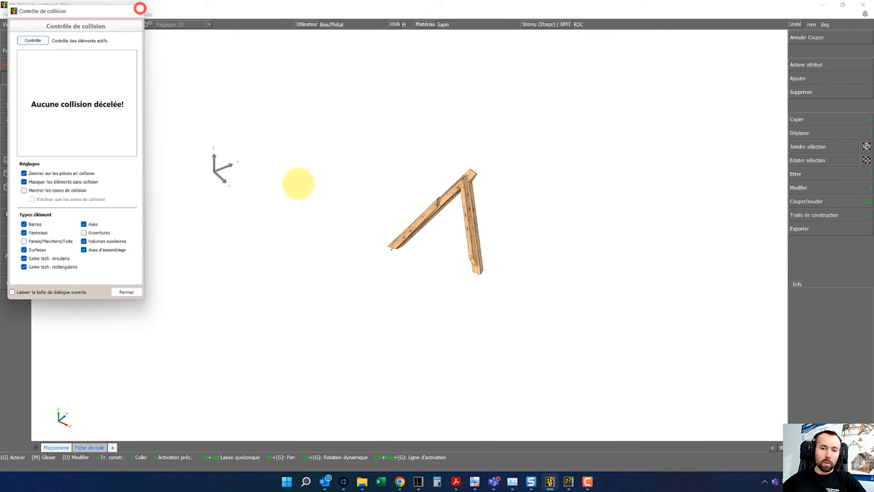
left_click(415, 324)
scroll(455, 205, "up", 4)
mouse_move(404, 242)
middle_mouse_down()
mouse_move(408, 230)
mouse_move(371, 229)
mouse_move(403, 240)
middle_mouse_up()
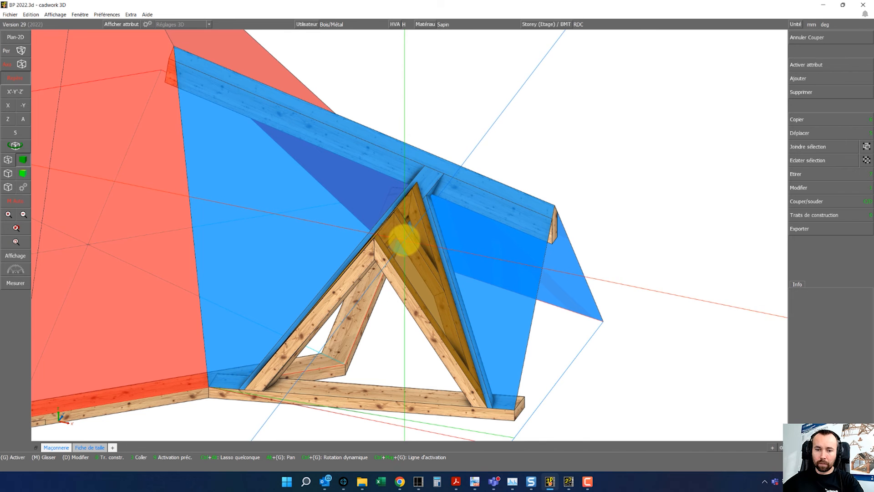
Select the dormer's two front edge rafters, two short rafters and two rear noulets, isolate them in the view and deselect them.
mouse_move(415, 229)
left_mouse_down("ctrl")
mouse_move(419, 220)
mouse_move(410, 237)
left_mouse_up("ctrl")
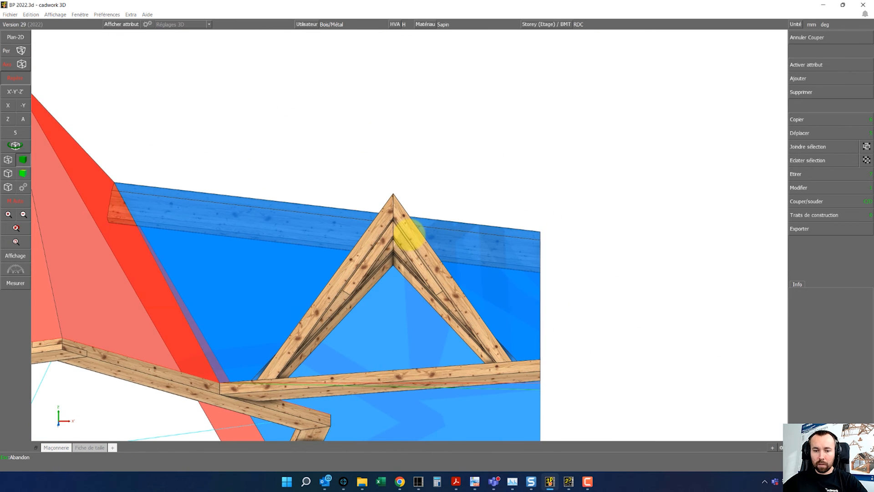
scroll(392, 242, "up", 4)
left_click(428, 178)
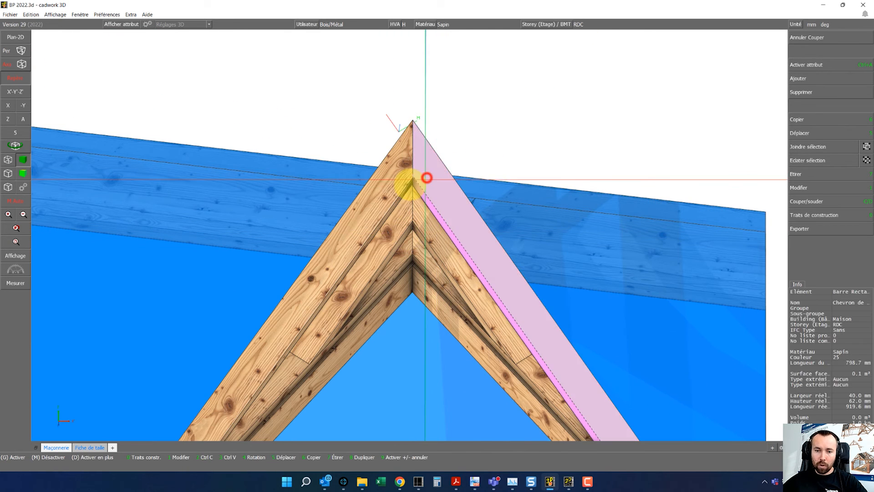
right_click(397, 185)
right_click(405, 218)
right_click(422, 218)
right_click(408, 253)
right_click(421, 254)
middle_click_drag(410, 235, 410, 235)
scroll(401, 241, "down", 5)
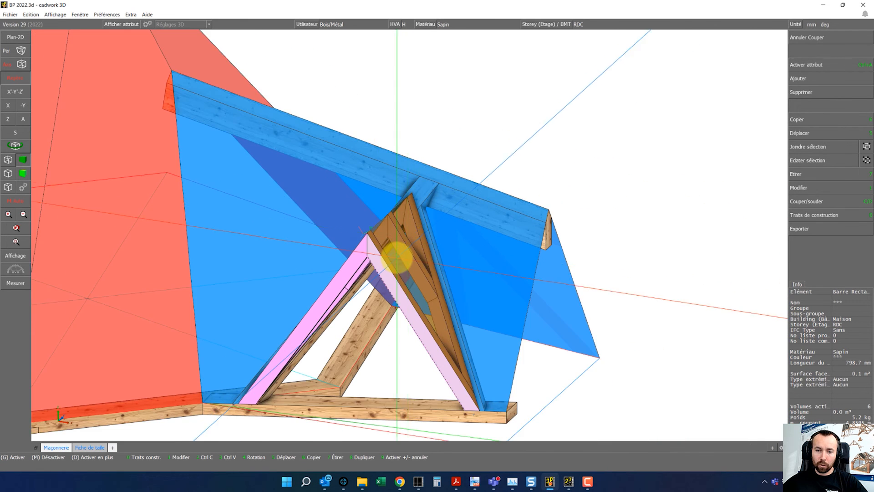
scroll(394, 254, "up", 4)
key("F4")
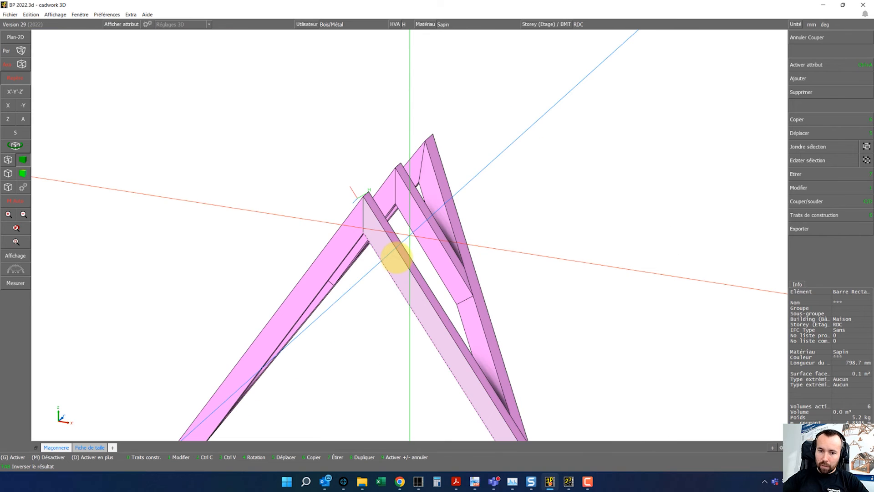
scroll(396, 248, "down", 2)
key("slash")
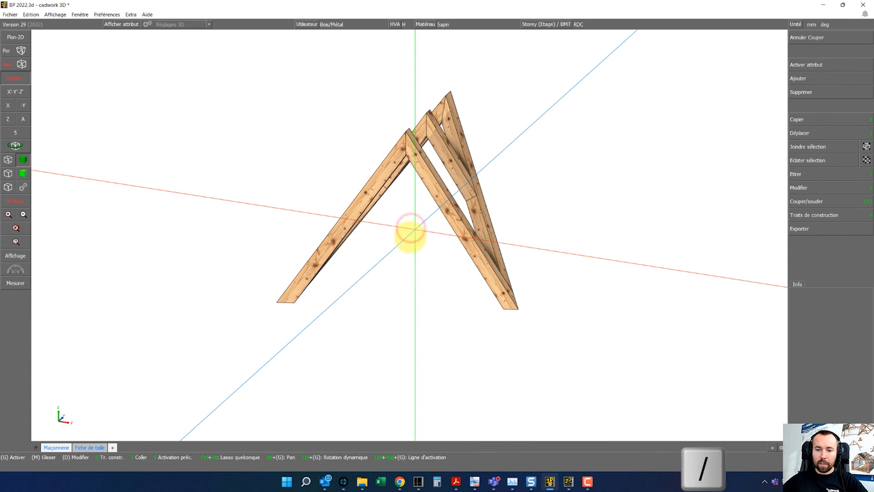
Create a scene named "Fiche de taille BP" from the isolated dormer timbers, check the full model, and return to that scene.
left_click(112, 449)
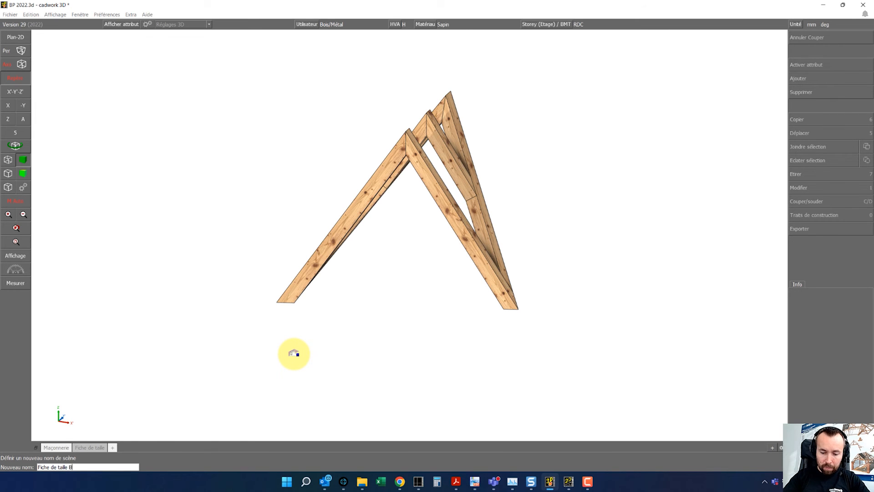
key("Return")
left_click(184, 366)
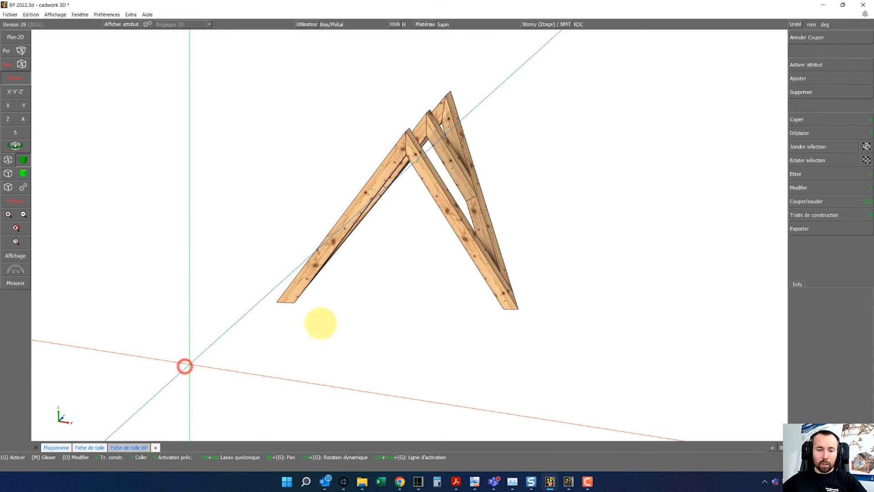
key("F4")
left_click_drag(488, 282, 387, 241, "ctrl")
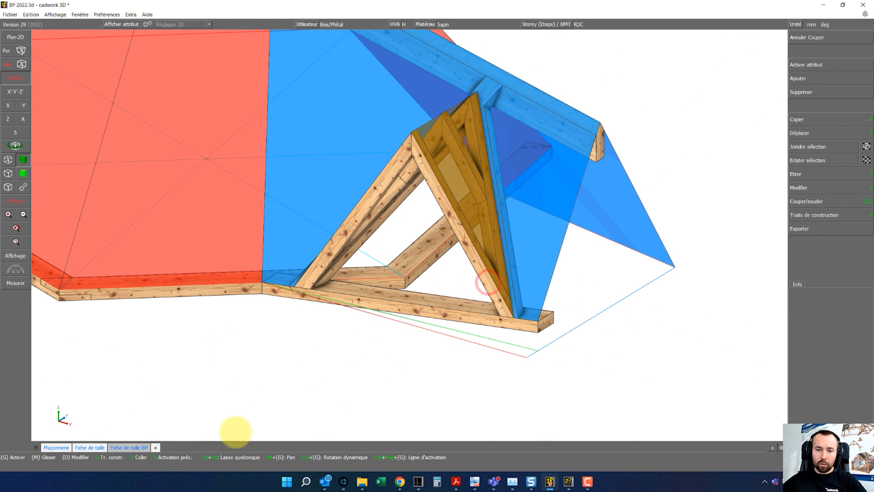
left_click(141, 448)
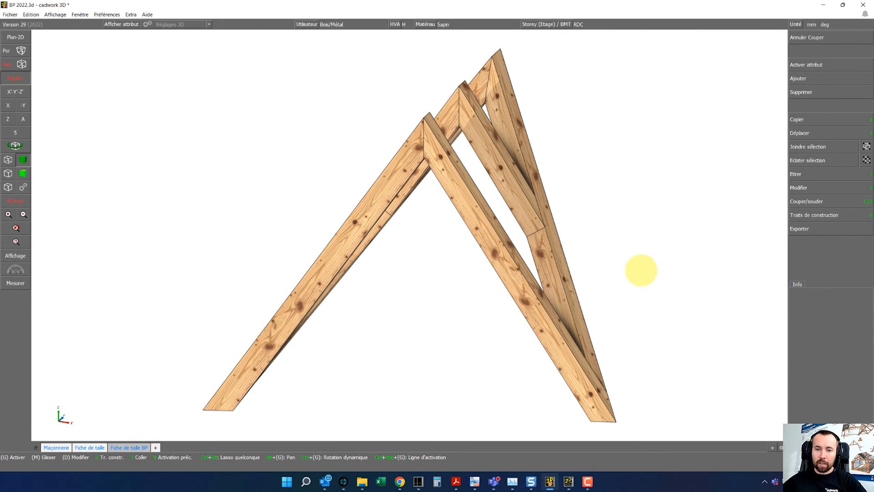
mouse_move(498, 225)
left_mouse_down("ctrl")
mouse_move(408, 234)
mouse_move(498, 228)
left_mouse_up("ctrl")
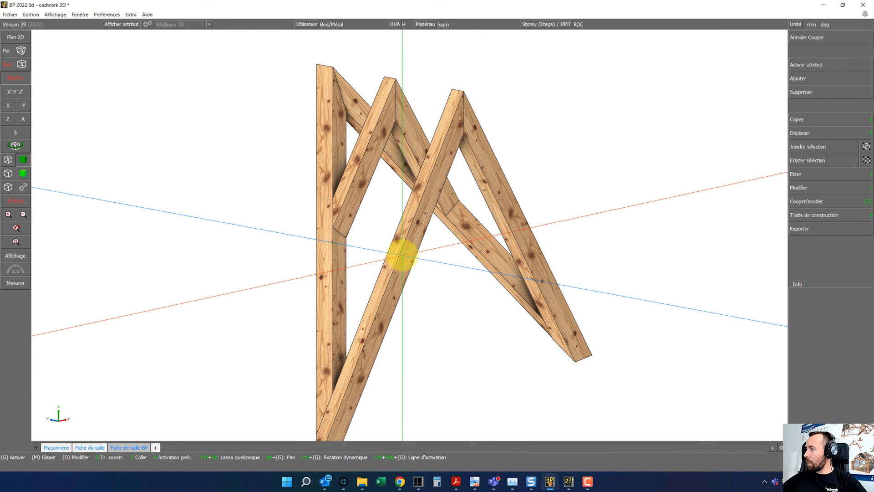
Give the dormer's front edge rafter nearest the long rear noulet production list number 4.
left_click(402, 255)
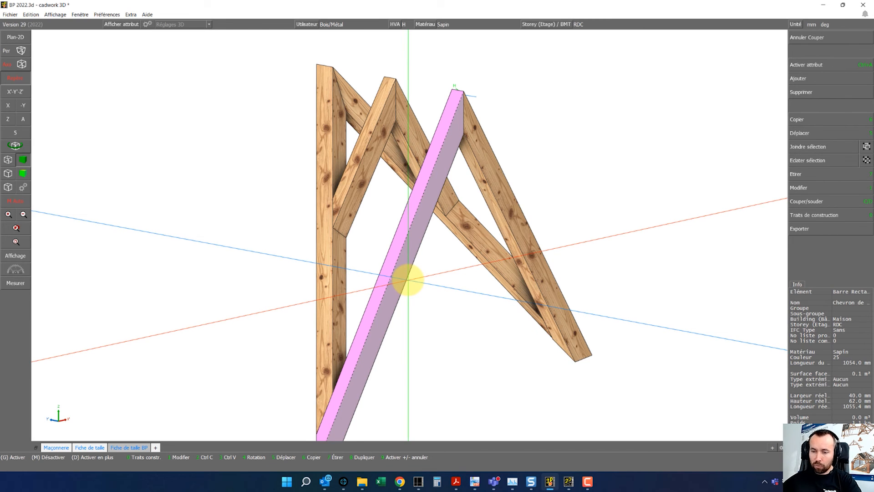
key("1")
key("p")
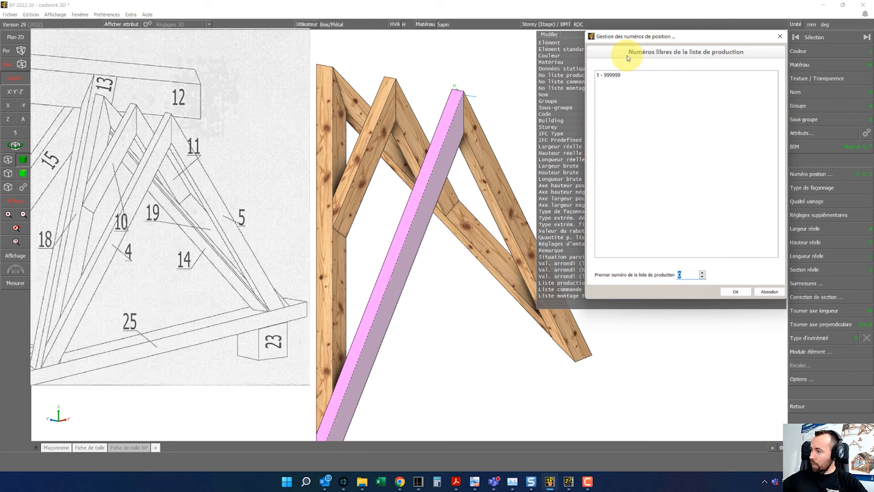
key("Return")
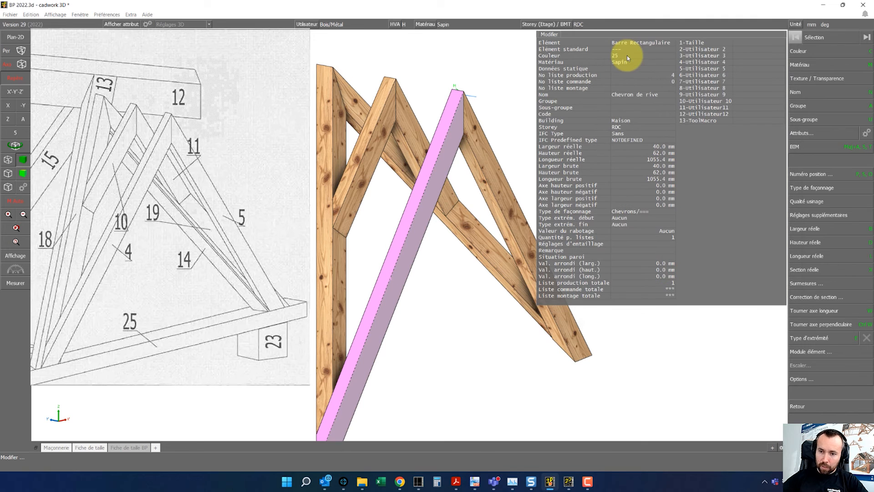
Give the opposite front edge rafter production list number 5, finish modifying and deselect it.
left_click(525, 213)
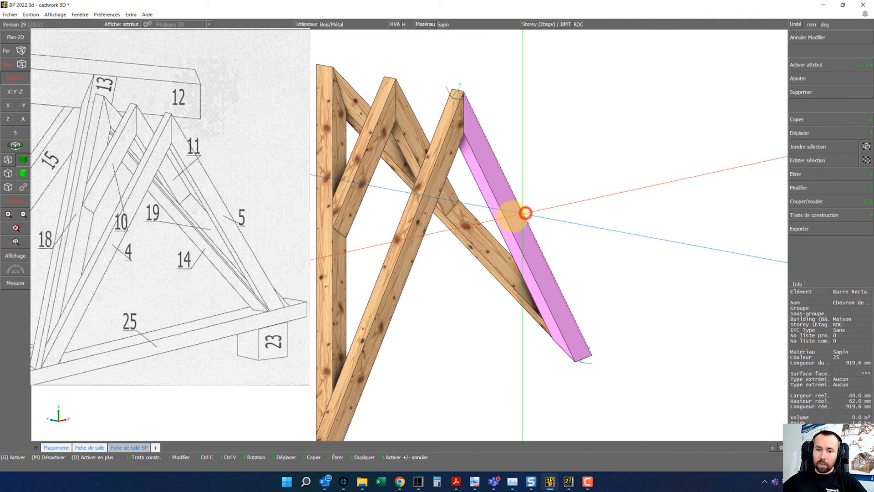
key("1")
key("p")
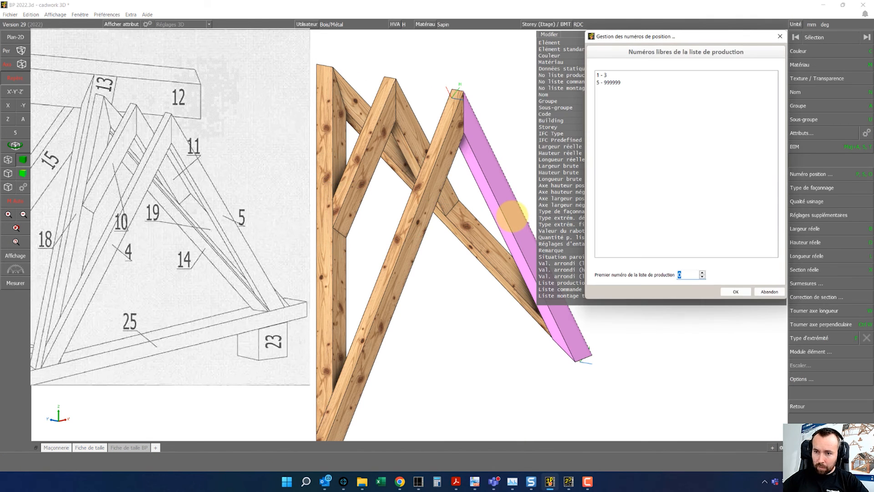
key("Return")
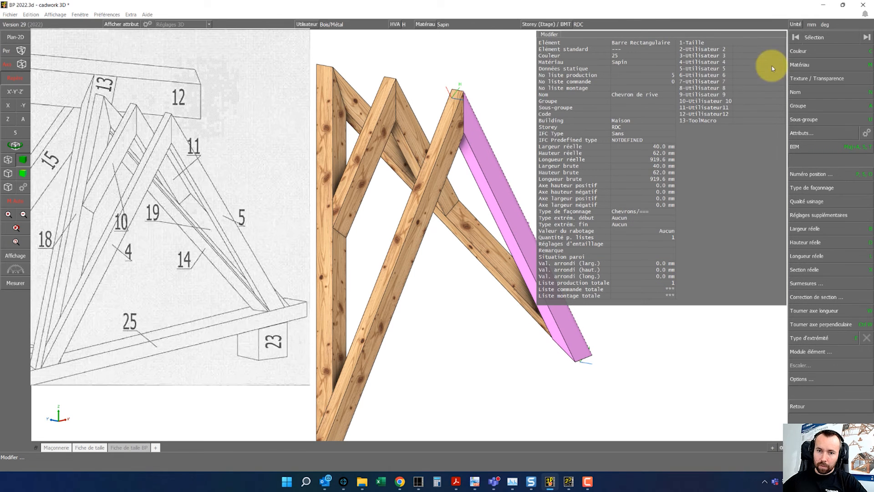
right_click(726, 127)
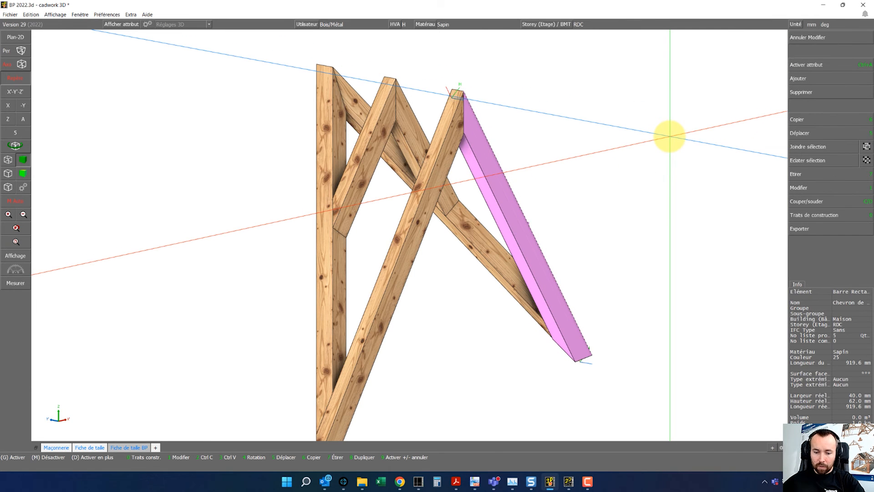
middle_click(625, 162)
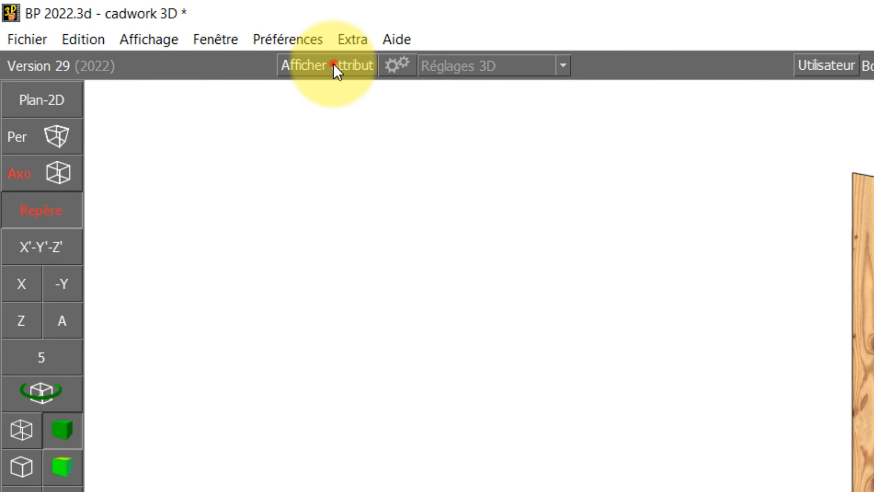
Replace the edge length in the 3D attribute display with "No liste de production" and apply the setting.
left_click(128, 24)
left_click(396, 65)
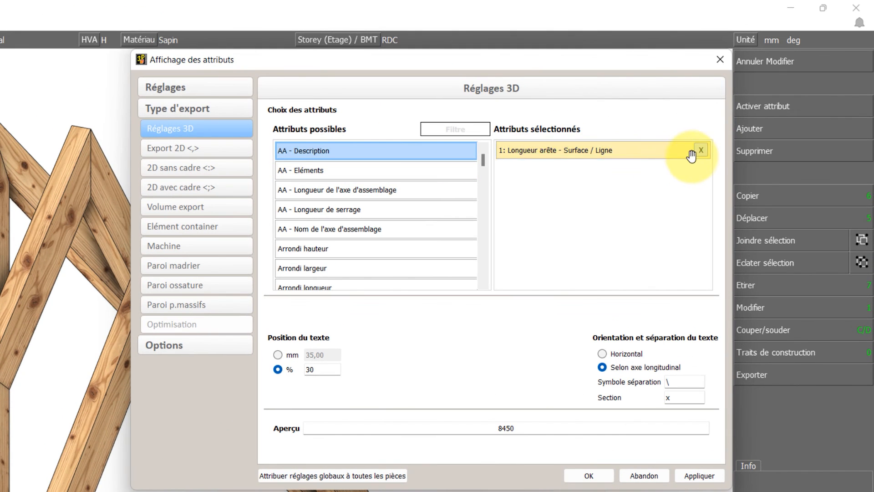
left_click(753, 99)
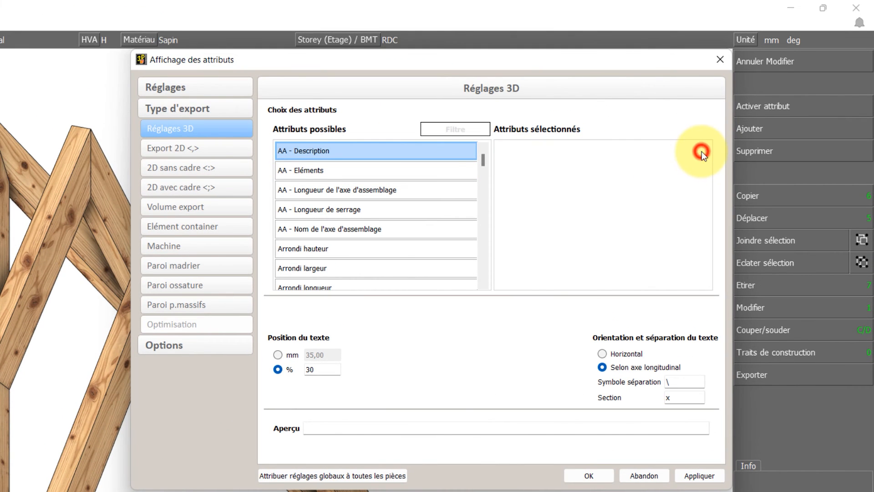
left_click(458, 129)
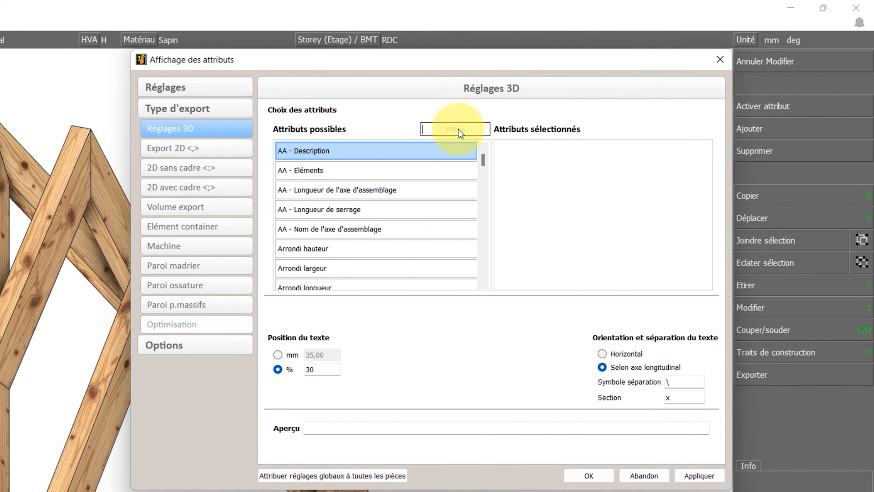
type("prod")
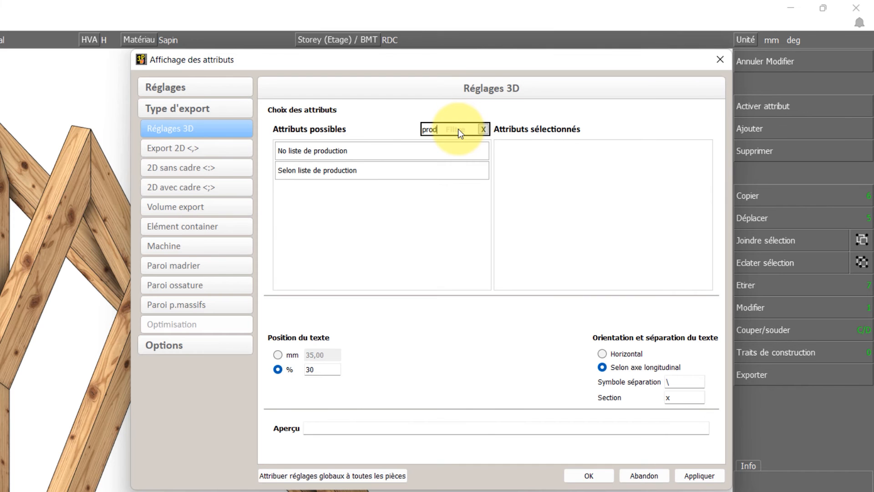
double_click(406, 151)
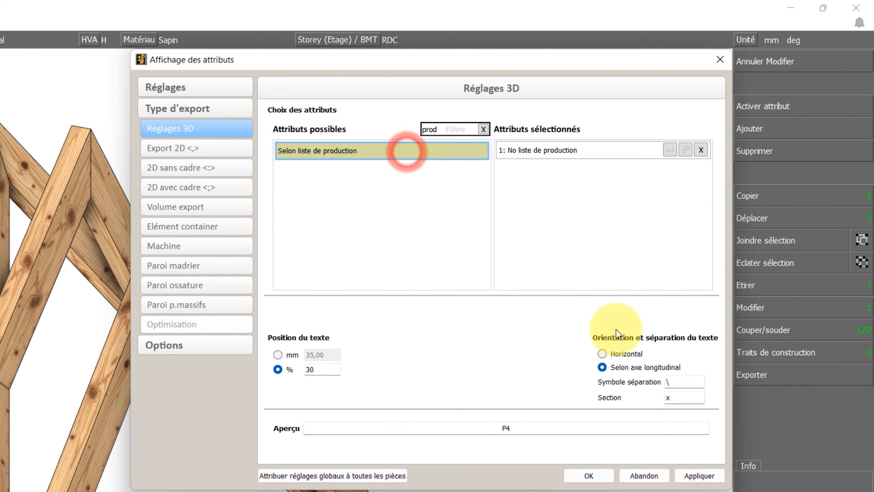
left_click(589, 474)
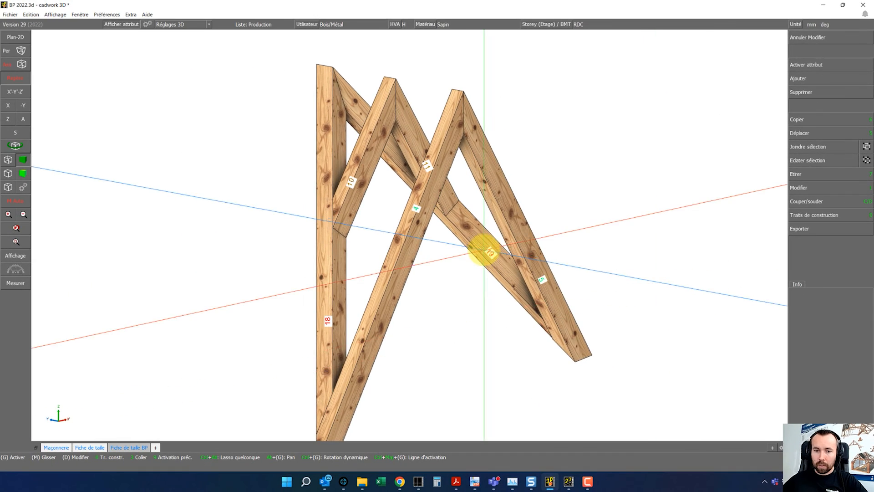
Select all six dormer timbers and set their processing type to "A4 avec cotation".
left_click_drag(476, 305, 409, 235, "ctrl")
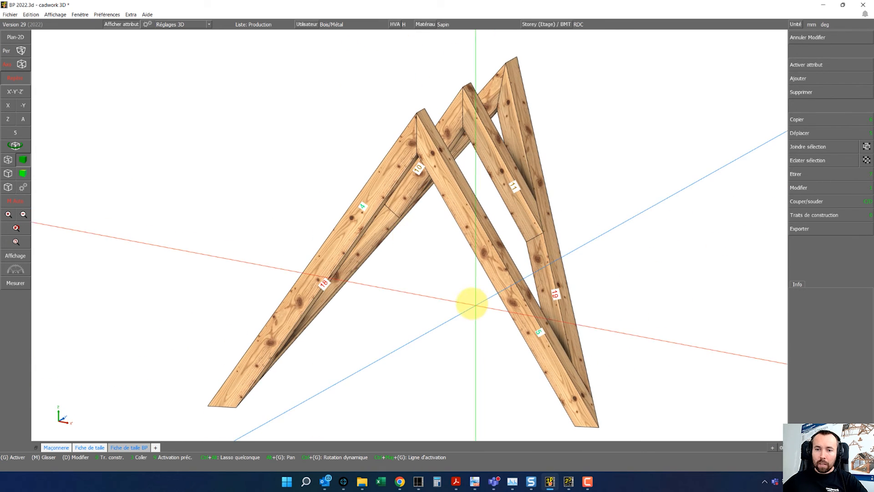
scroll(410, 236, "down", 4)
scroll(408, 235, "up", 4)
scroll(404, 236, "down", 2)
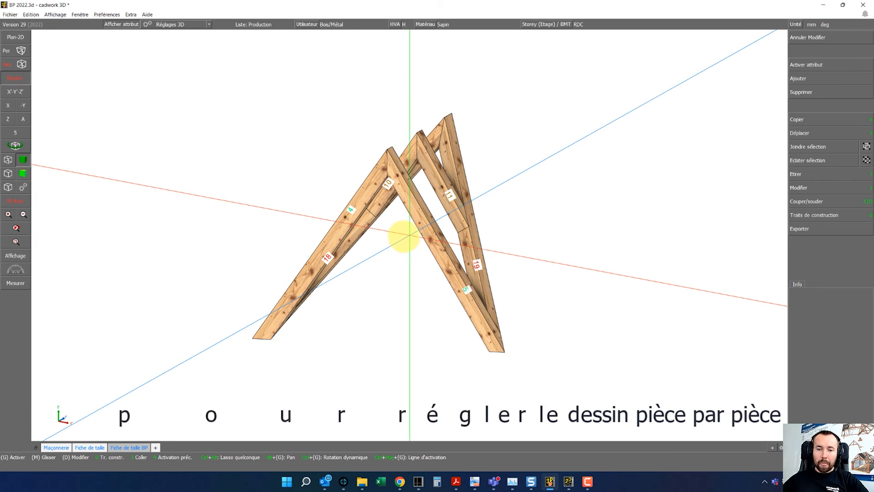
mouse_move(170, 71)
left_mouse_down()
mouse_move(512, 332)
mouse_move(617, 401)
left_mouse_up()
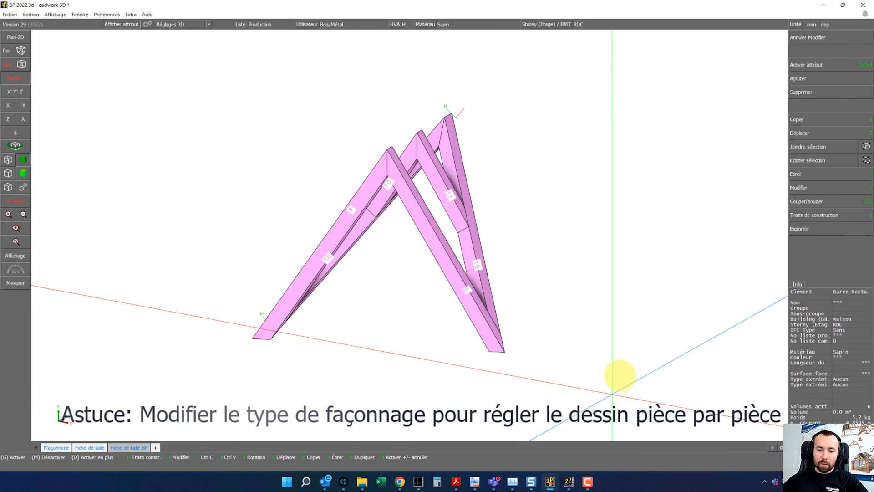
left_click(813, 191)
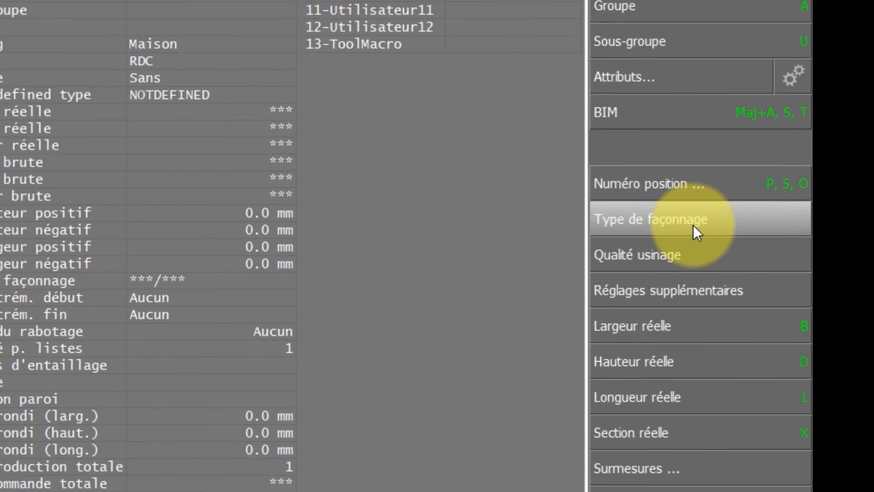
left_click(690, 223)
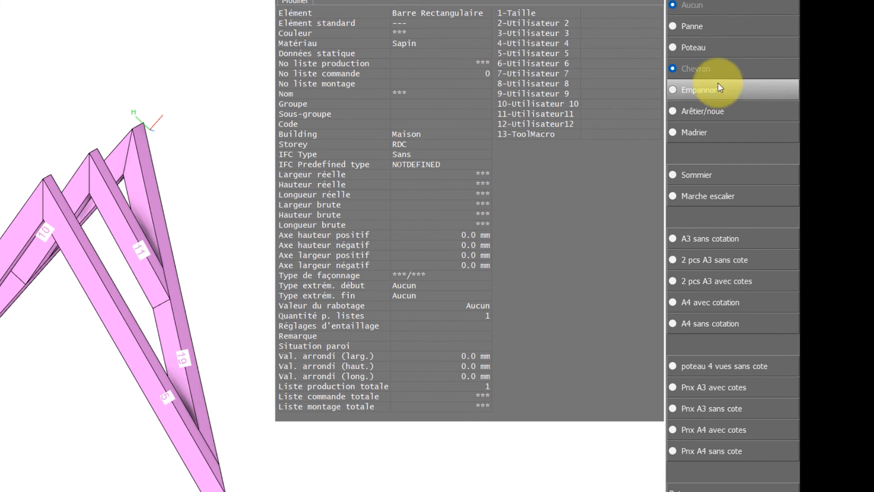
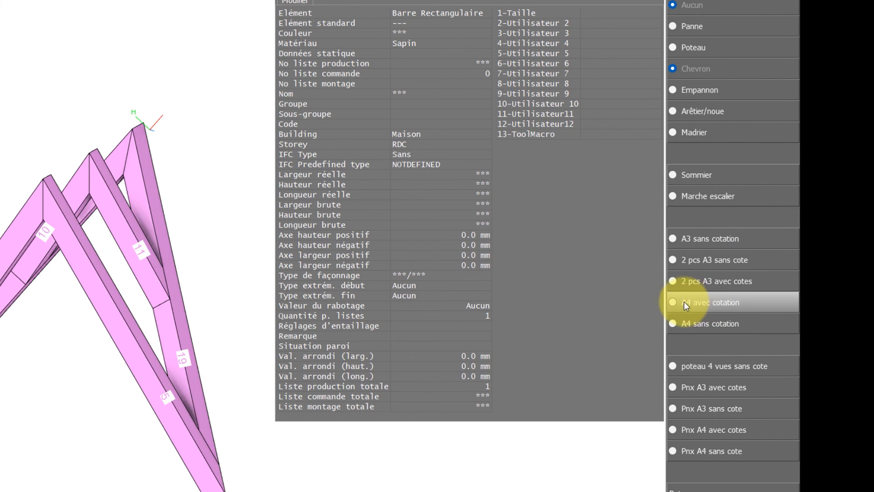
left_click(697, 302)
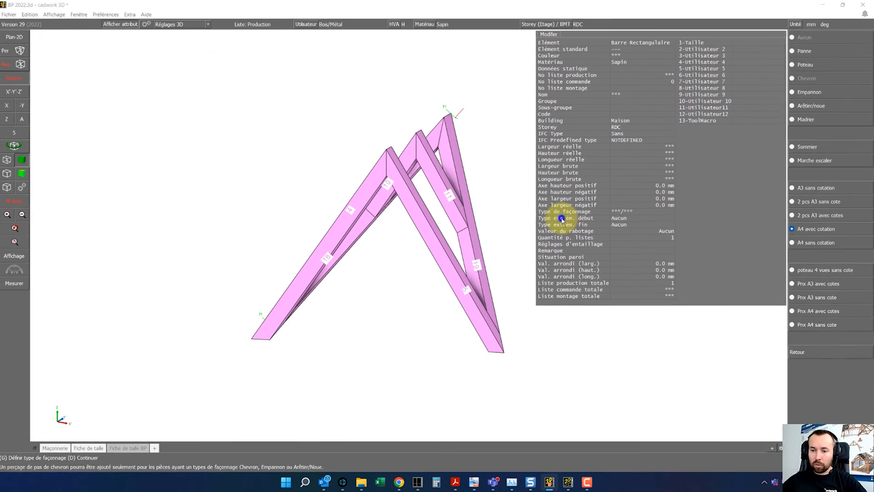
right_click(316, 286)
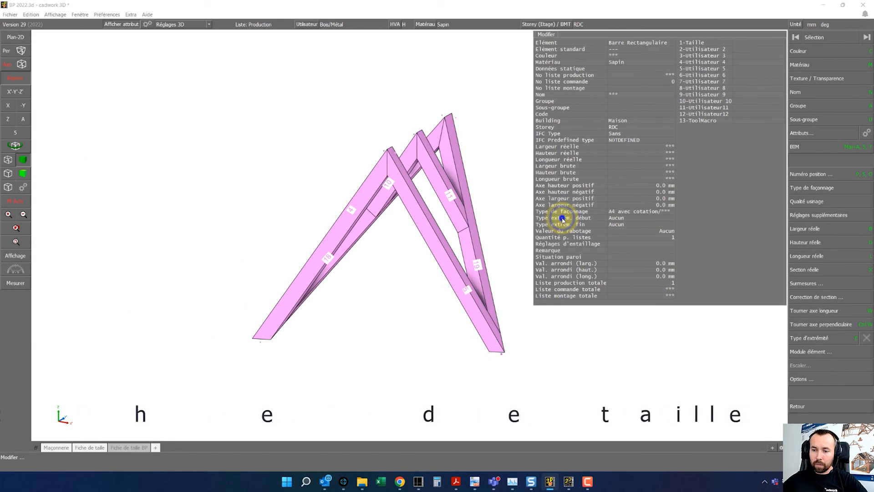
right_click(316, 286)
Calculate the piece-by-piece drawings of the six timbers and export their cutting sheets to the default clipboard.
left_click(810, 188)
left_click(823, 38)
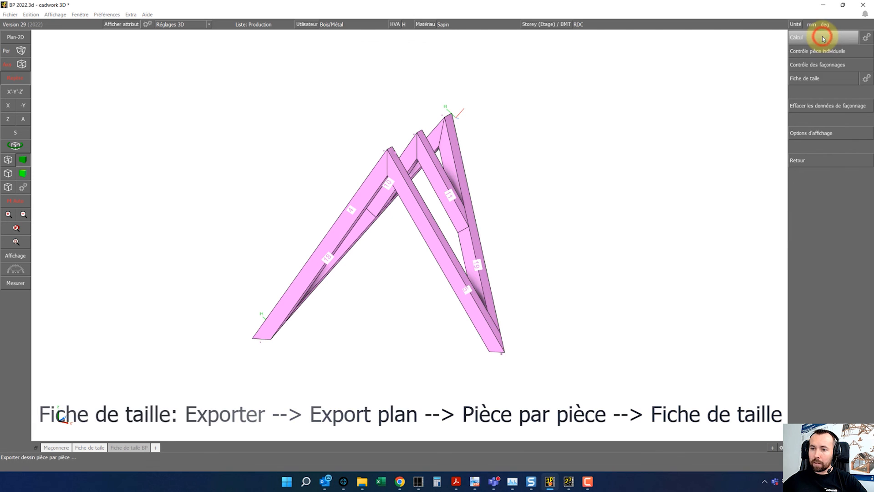
left_click(815, 79)
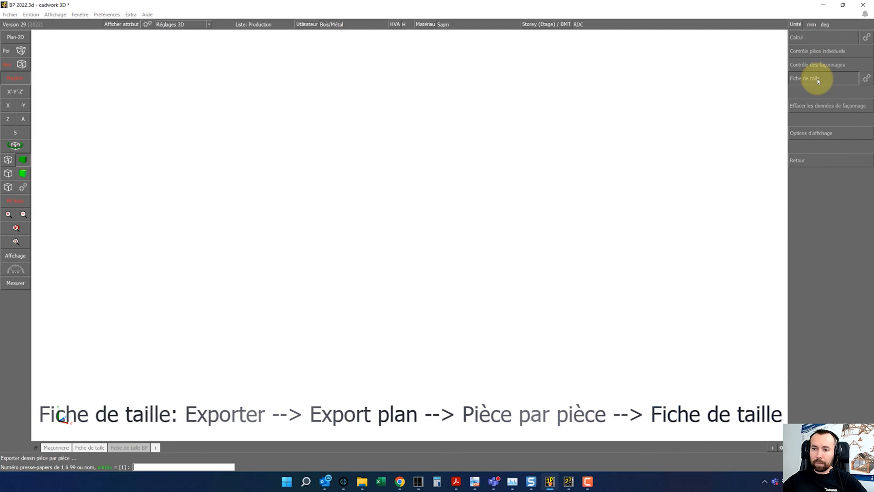
left_click(117, 362)
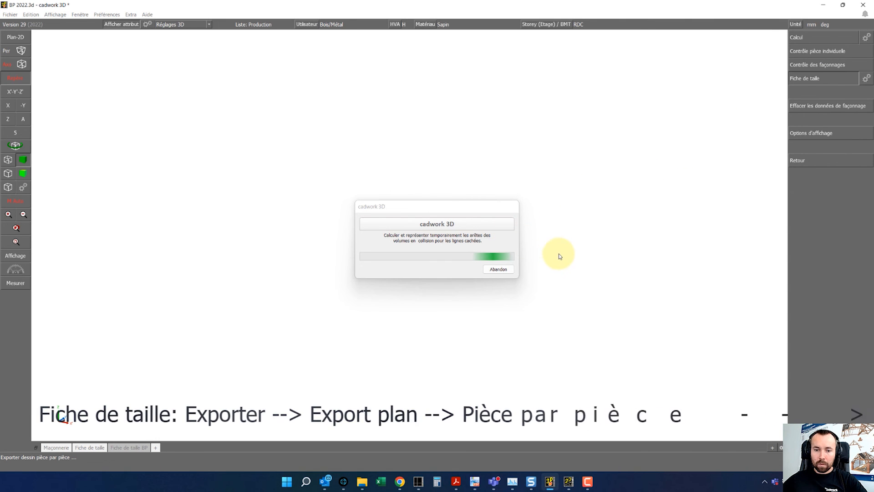
right_click(530, 248)
left_click(545, 257)
Switch to cadwork 2D and paste the exported cutting sheets beside the existing page layouts in Plans BP 2022.
left_click(568, 485)
left_click(534, 395)
scroll(534, 395, "down", 3)
key("3")
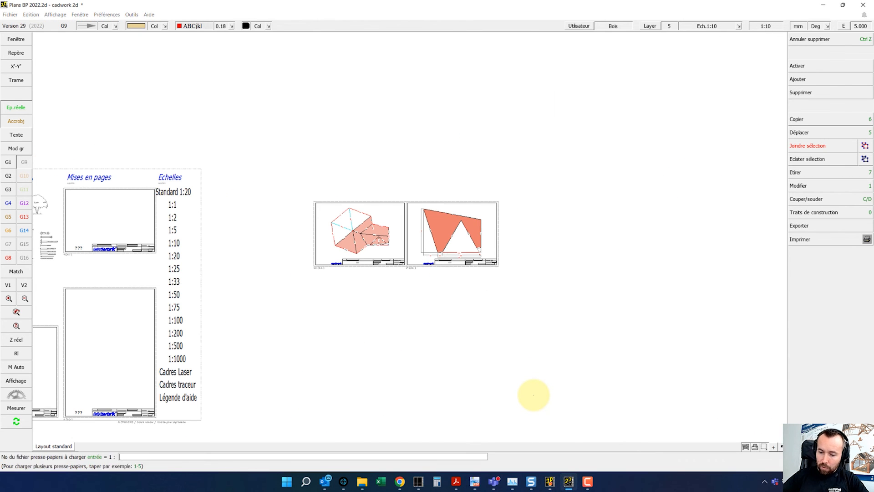
left_click(500, 201)
Examine the cutting sheet of edge rafter 4 up close, checking its views, dimensions, cut angles and cross-section.
scroll(488, 262, "up", 3)
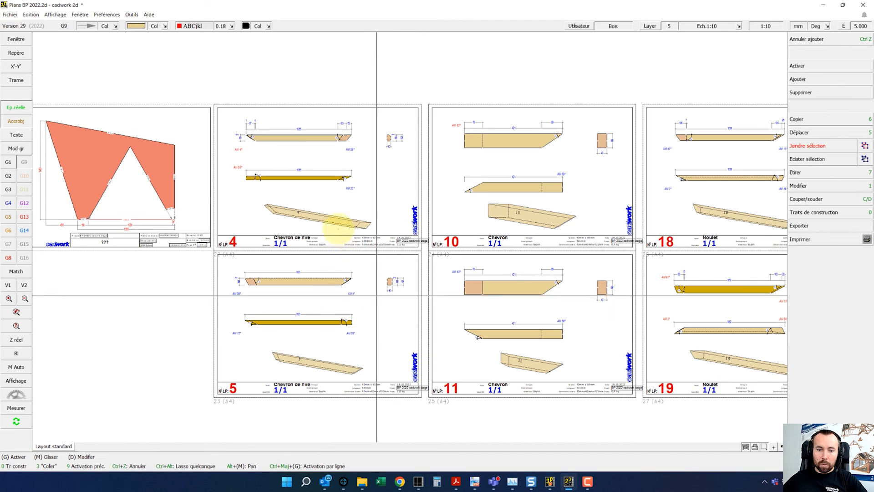
scroll(321, 176, "up", 2)
scroll(376, 234, "up", 1)
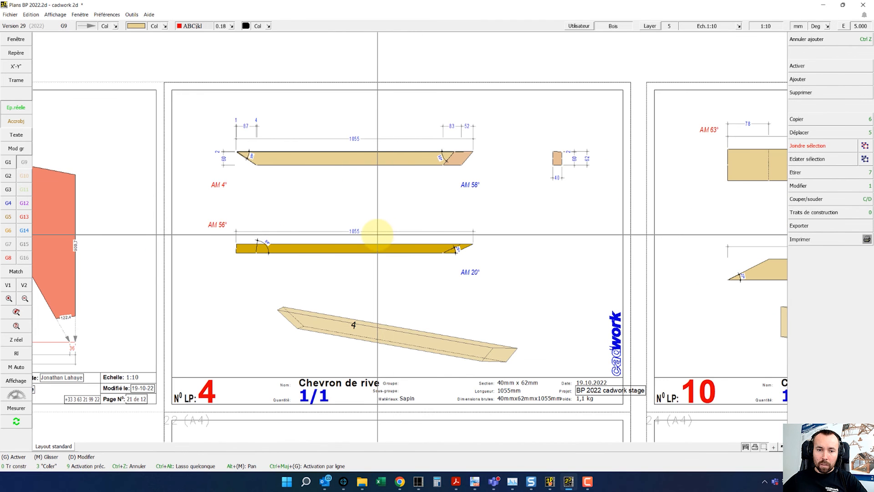
scroll(376, 233, "up", 1)
scroll(376, 233, "down", 1)
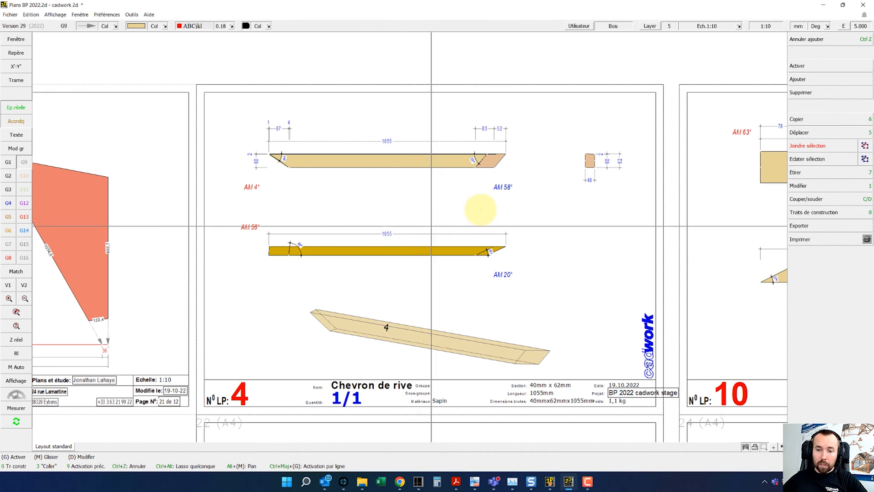
scroll(585, 175, "up", 1)
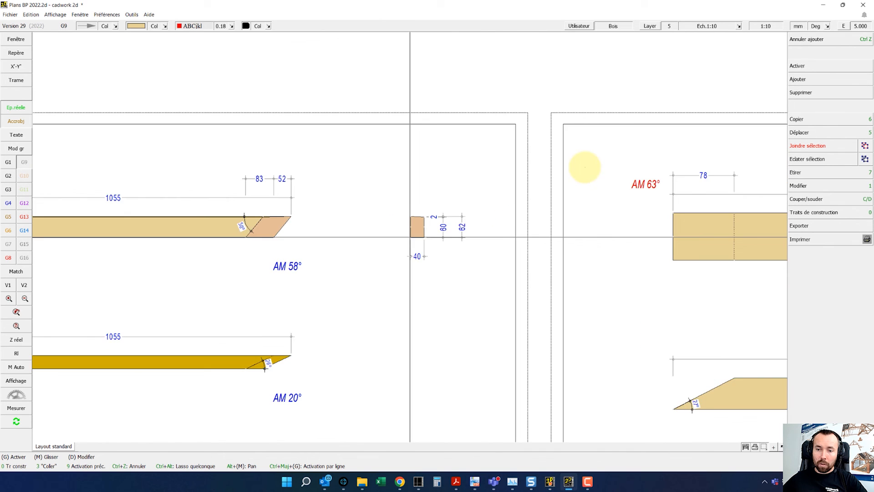
Add an angle dimension between the horizontal and the sloped top edge of edge rafter 4's cross-section, placed beside its height dimensions.
scroll(581, 166, "up", 2)
left_click(422, 227)
left_click(460, 228)
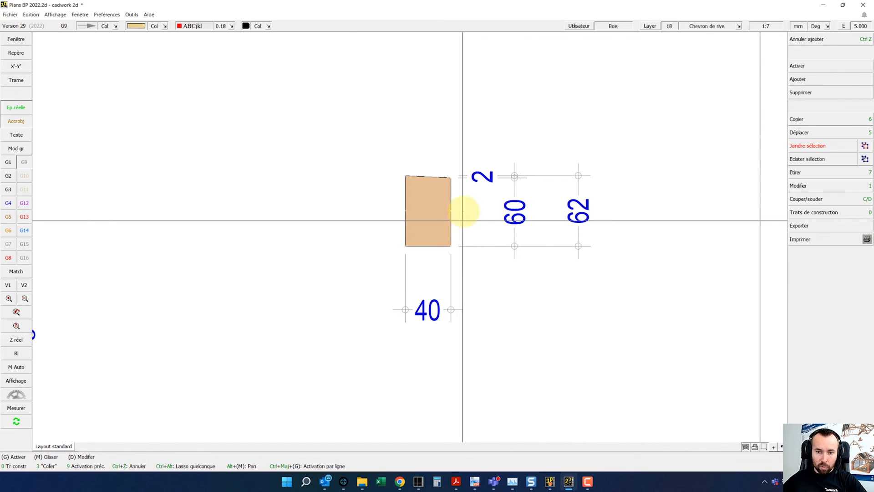
key("a")
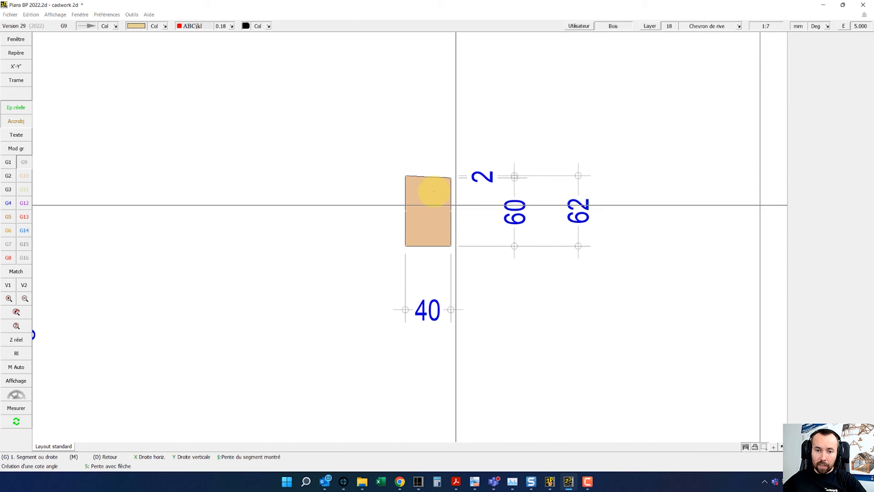
key("x")
left_click(406, 175)
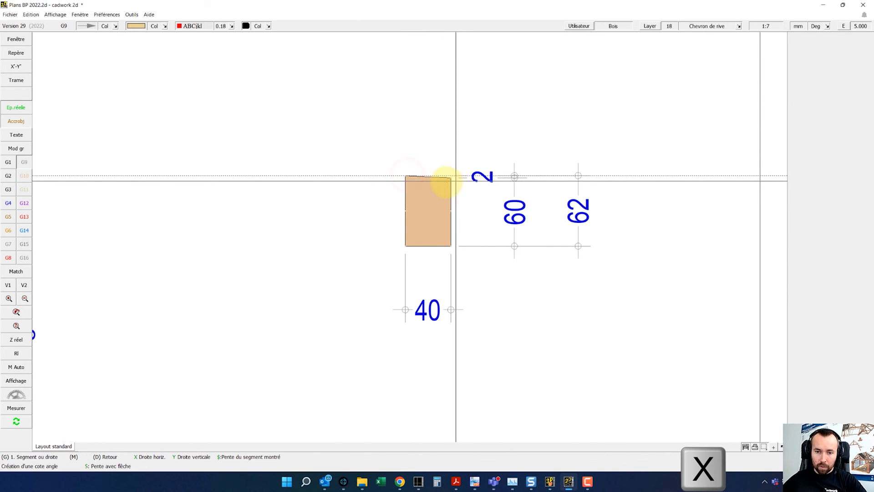
scroll(451, 182, "up", 2)
scroll(410, 236, "up", 2)
left_click(410, 226)
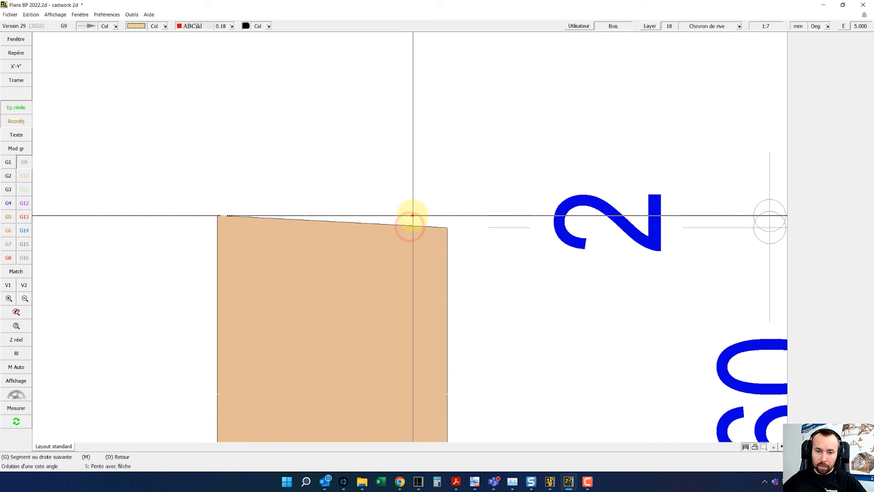
left_click(412, 215)
scroll(412, 215, "down", 5)
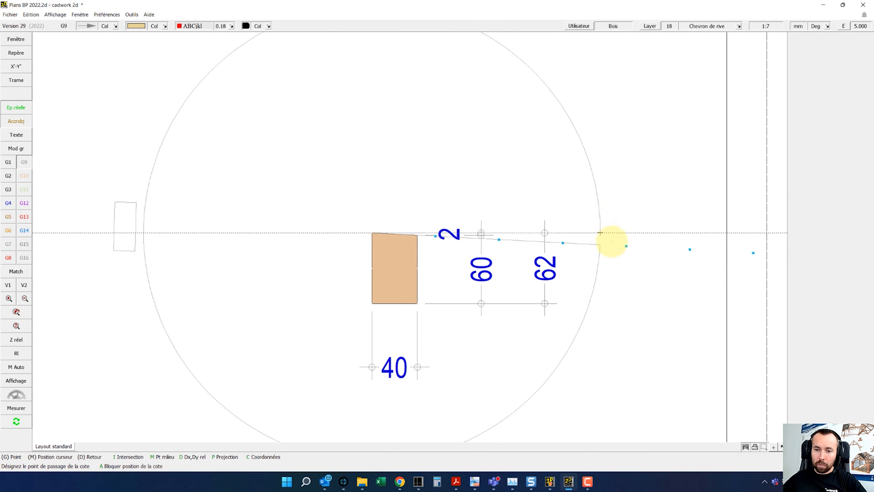
left_click(604, 282)
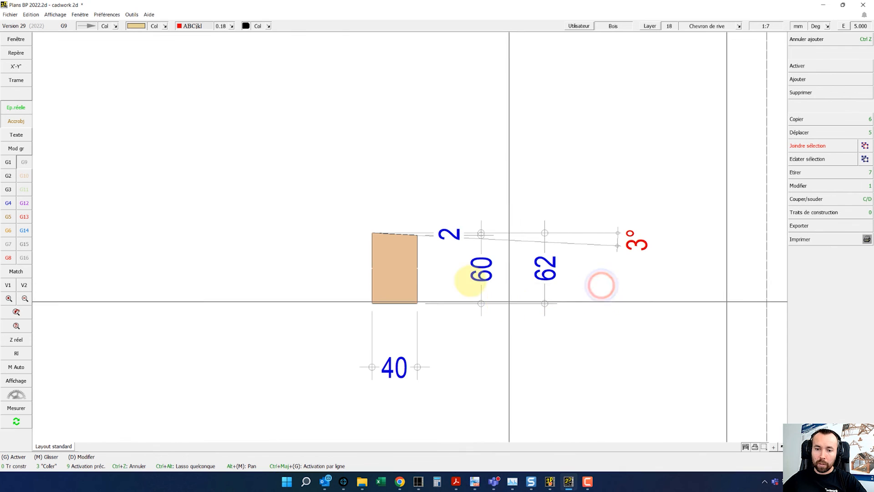
Switch to cadwork 3D, select all six dormer timbers and set their processing type to "A4 sans cotation".
scroll(420, 274, "down", 3)
scroll(404, 273, "down", 2)
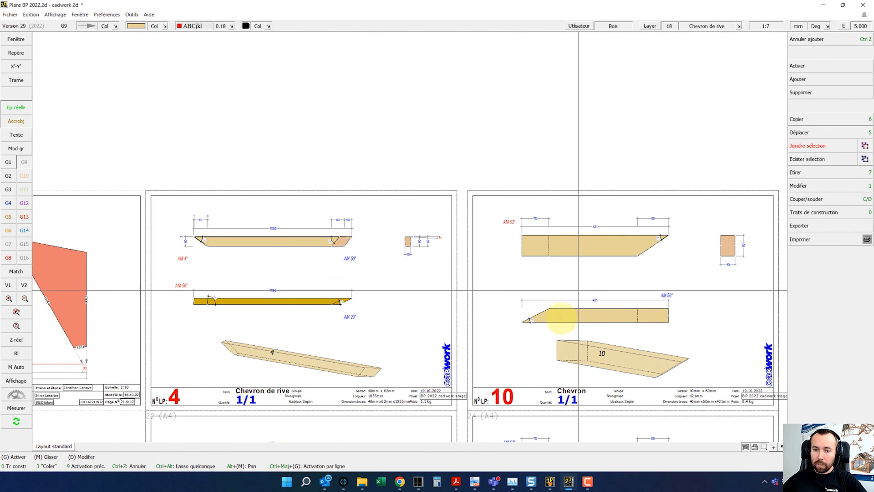
scroll(453, 295, "down", 2)
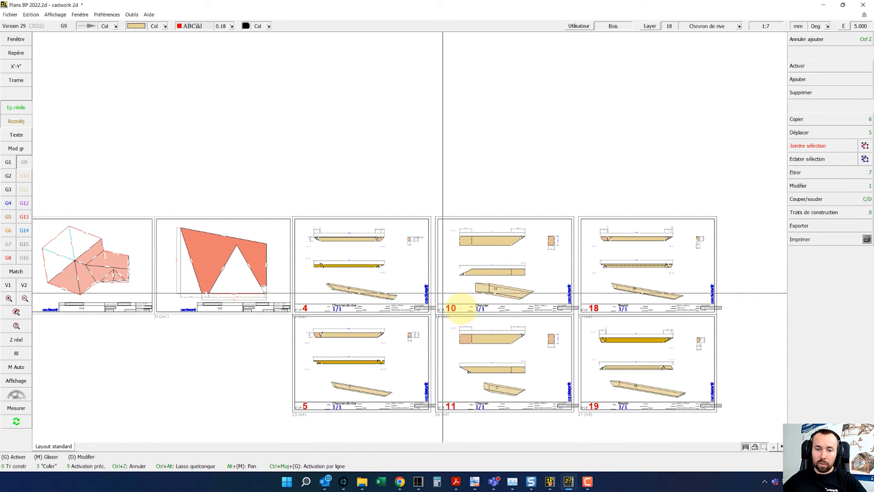
scroll(396, 230, "up", 2)
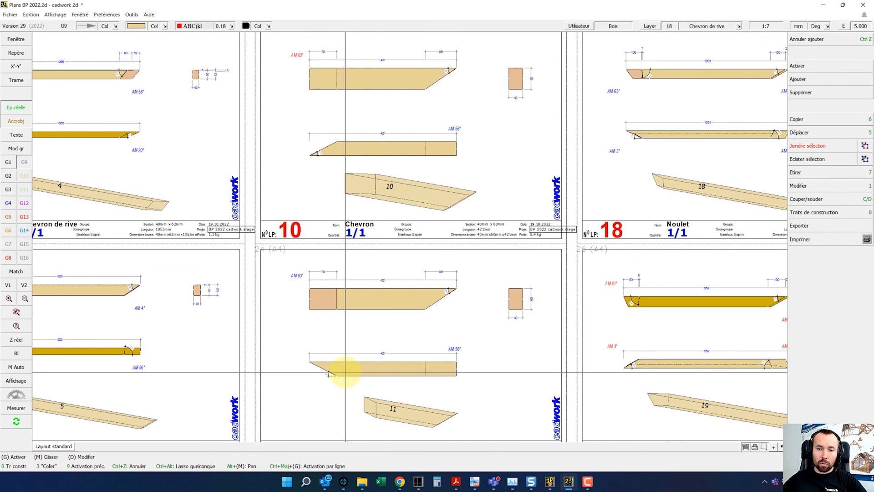
scroll(345, 372, "down", 3)
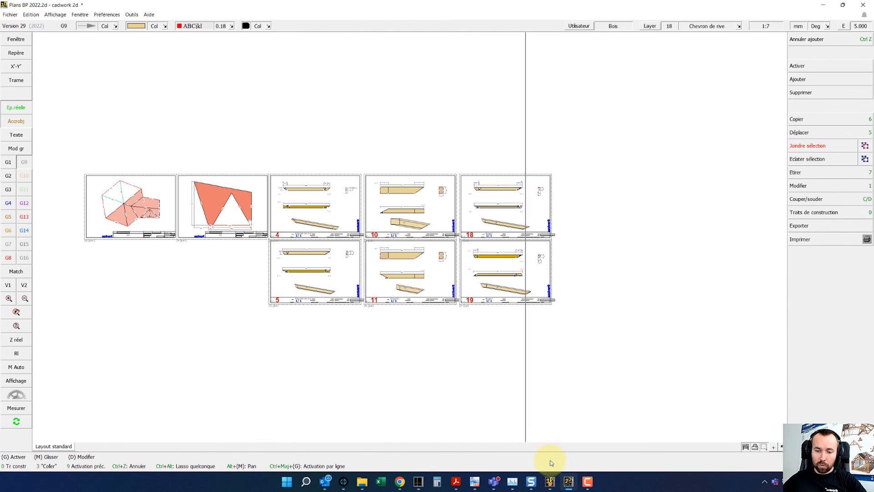
left_click(550, 482)
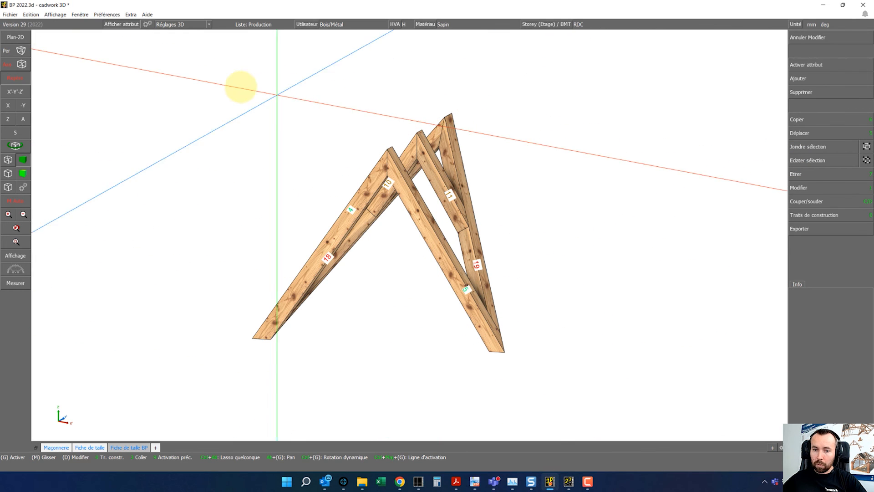
left_click_drag(177, 69, 692, 455)
left_click(822, 190)
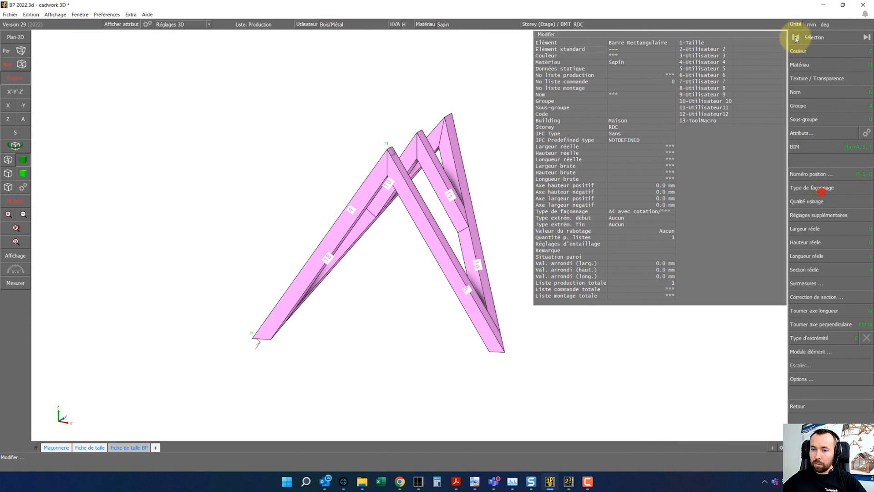
left_click(807, 188)
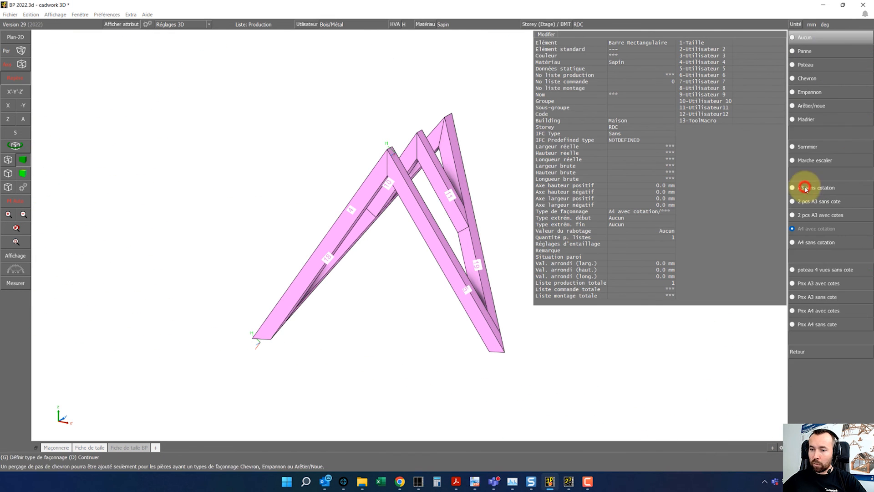
left_click(814, 245)
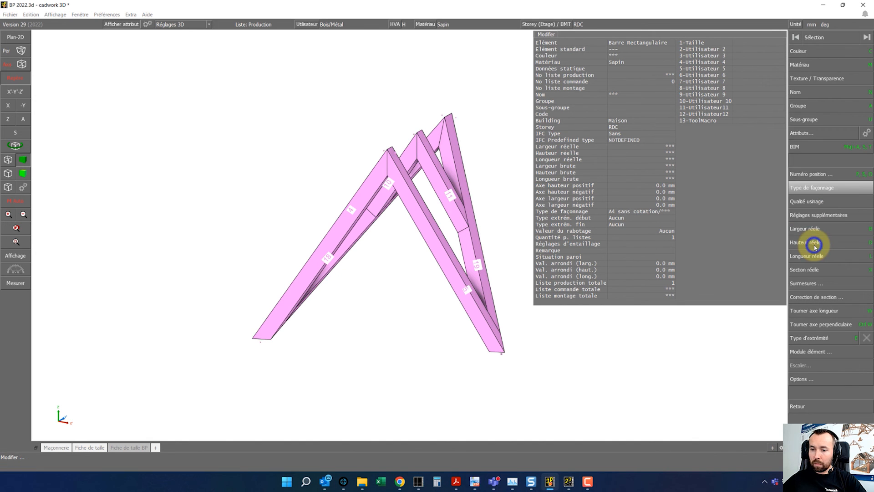
Calculate the piece-by-piece drawings of the six timbers and export their undimensioned cutting sheets for the 2D plans.
left_click(800, 229)
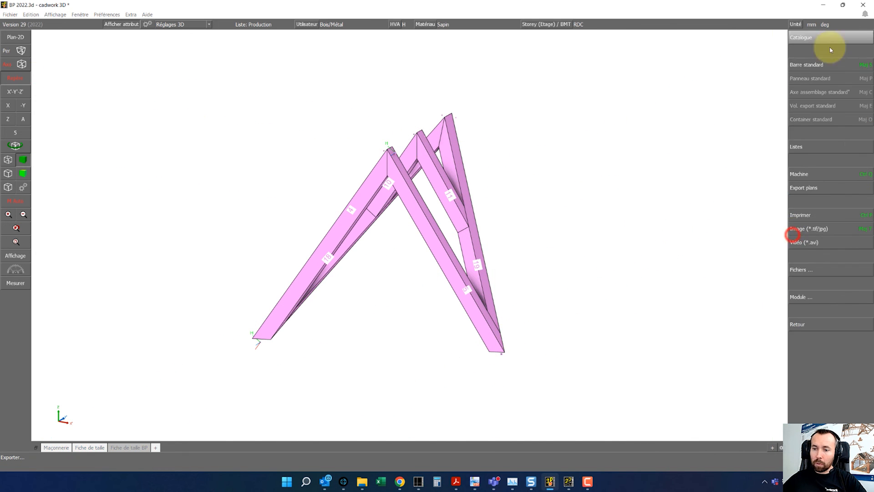
left_click(832, 184)
left_click(828, 36)
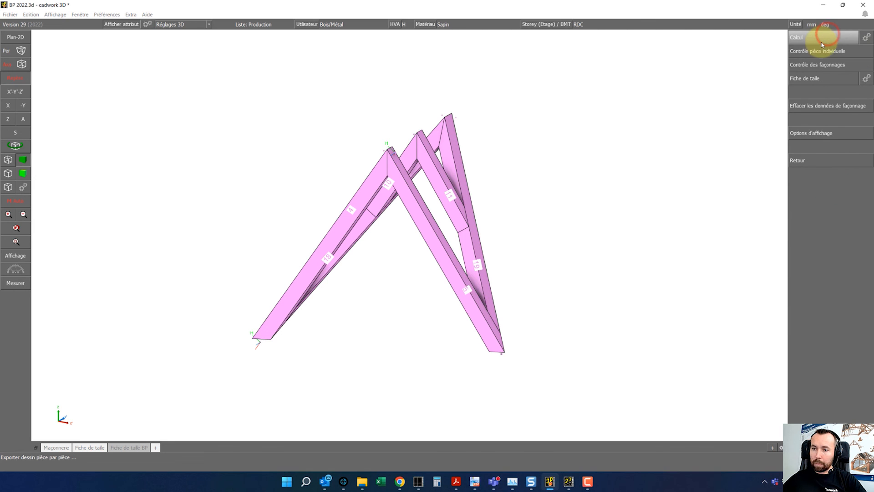
left_click(815, 77)
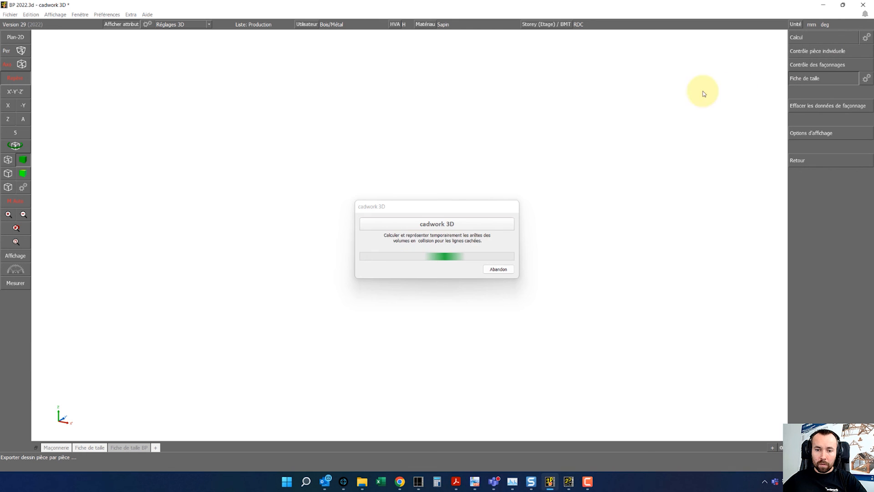
right_click(566, 162)
right_click(832, 36)
right_click(831, 188)
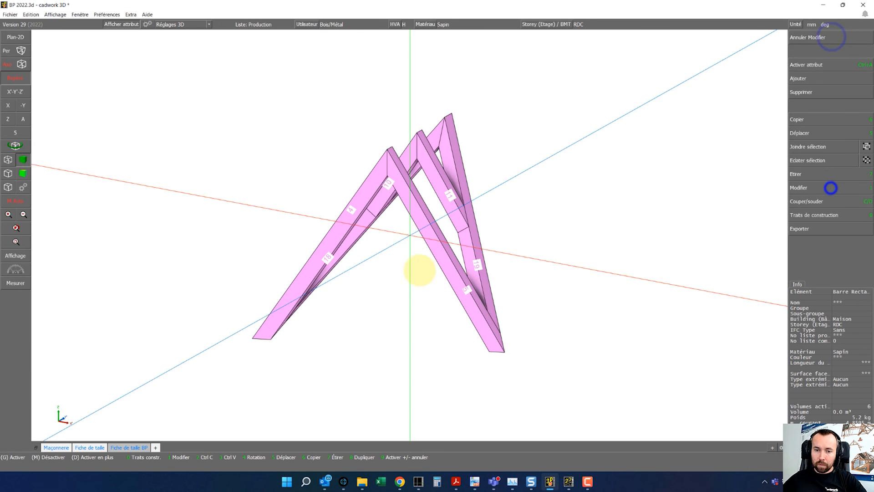
Switch to cadwork 2D, paste the undimensioned cutting sheets below the dimensioned ones, inspect them and undo the paste.
left_click(569, 482)
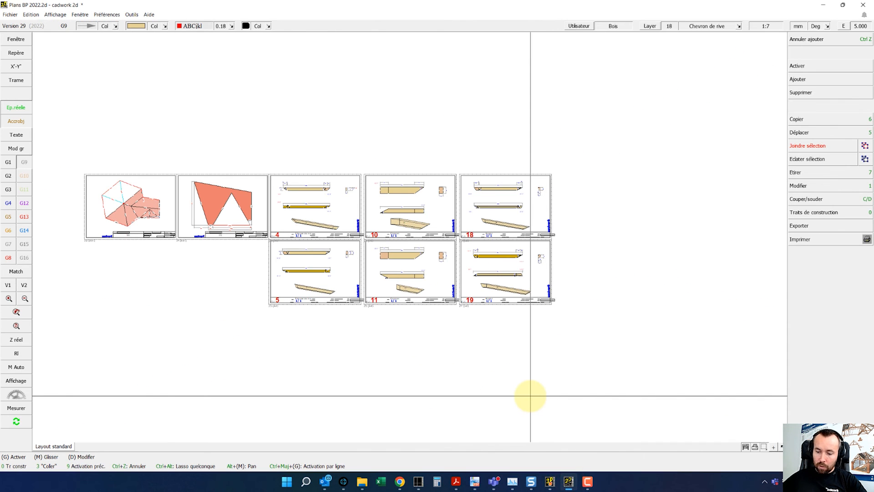
key("3")
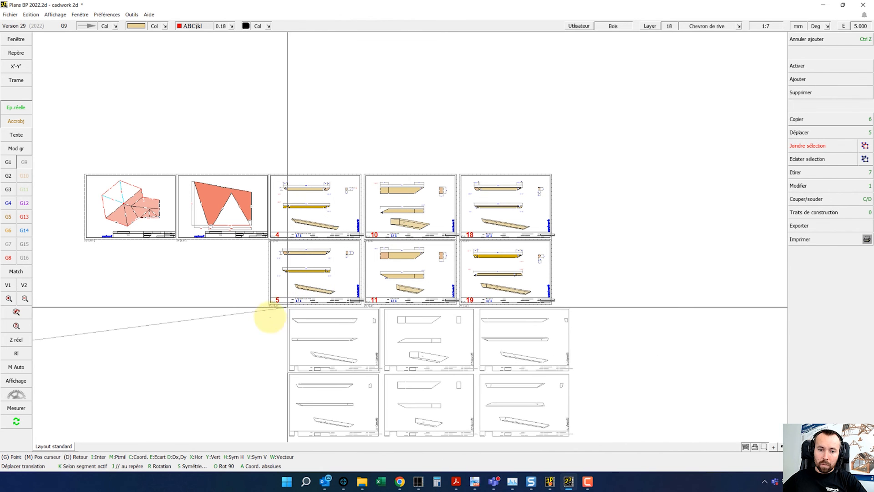
left_click(268, 326)
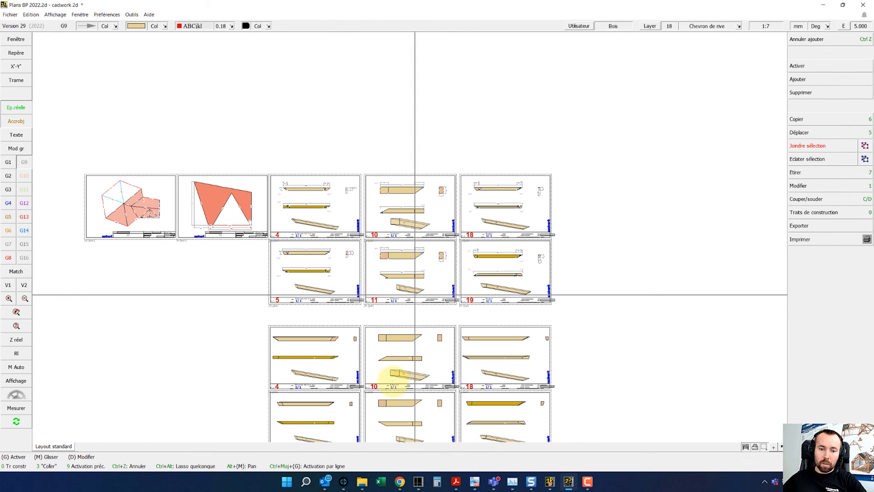
scroll(383, 389, "up", 1)
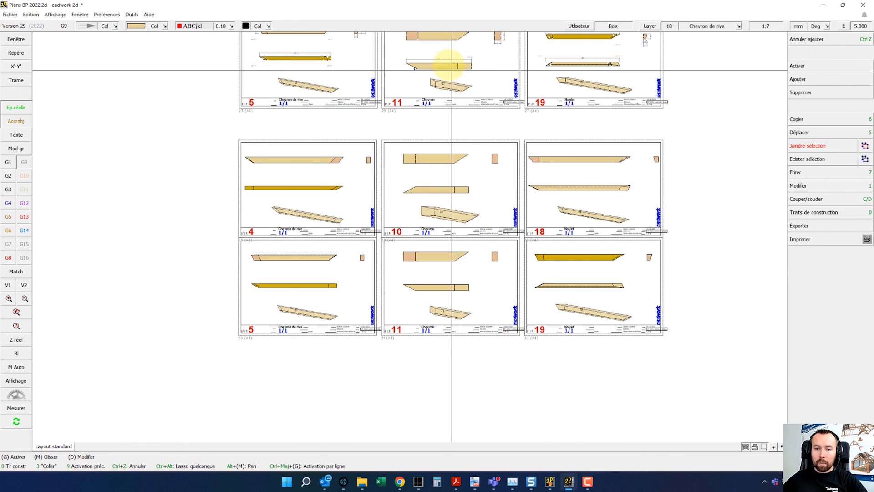
scroll(444, 67, "up", 1)
scroll(410, 237, "down", 1)
left_click(810, 39)
Select the two roof drawing layouts together with the six dimensioned cutting sheets.
scroll(508, 126, "down", 2)
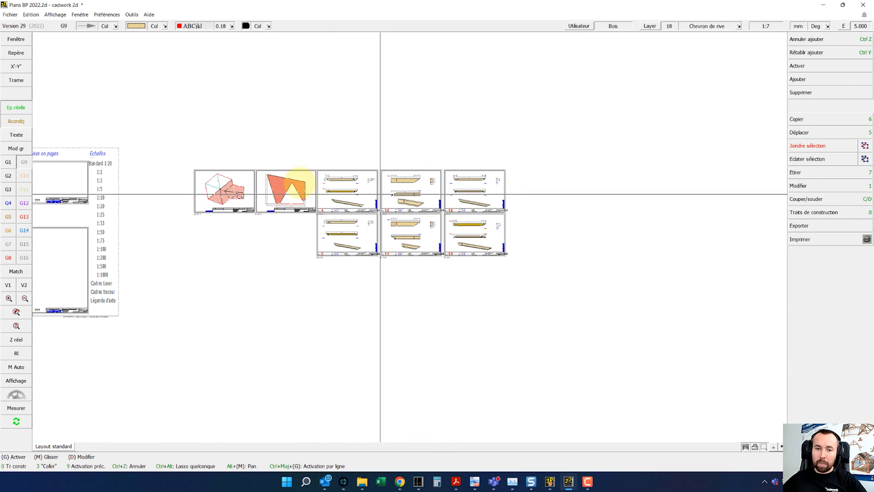
left_click(193, 168)
left_click_drag(178, 155, 583, 285)
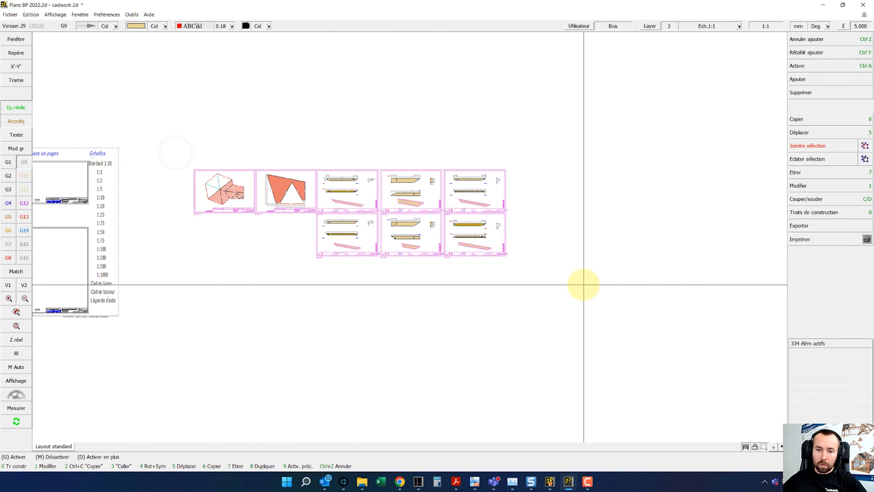
Try to export the selected laser frames to PDF, overwriting the existing cutting-sheet PDF in the BP 2022 folder.
key("ctrl+p")
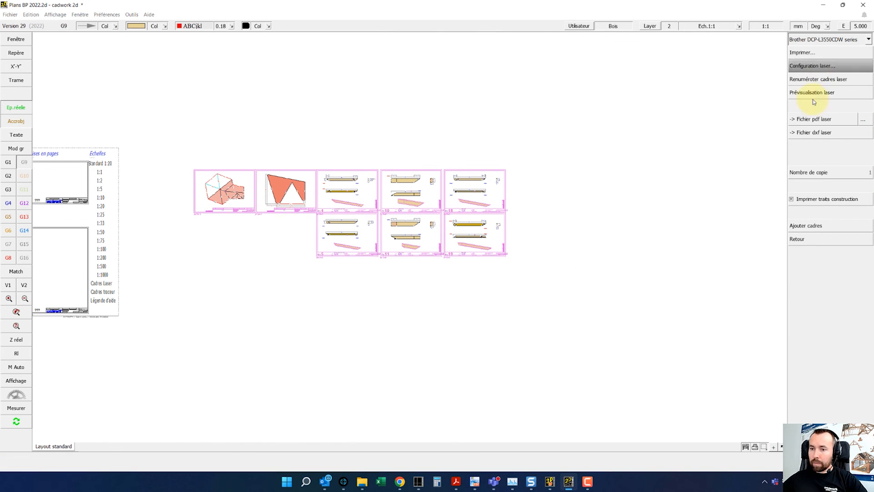
left_click(809, 119)
left_click(810, 119)
left_click(149, 80)
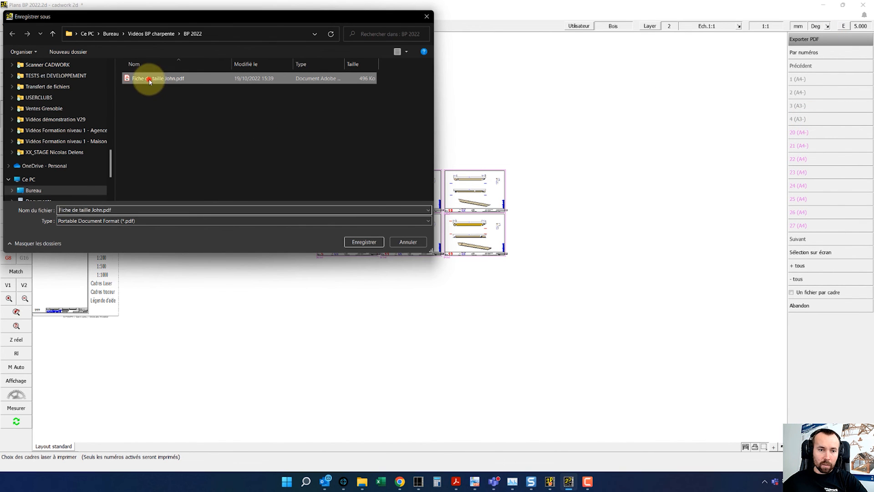
left_click(358, 242)
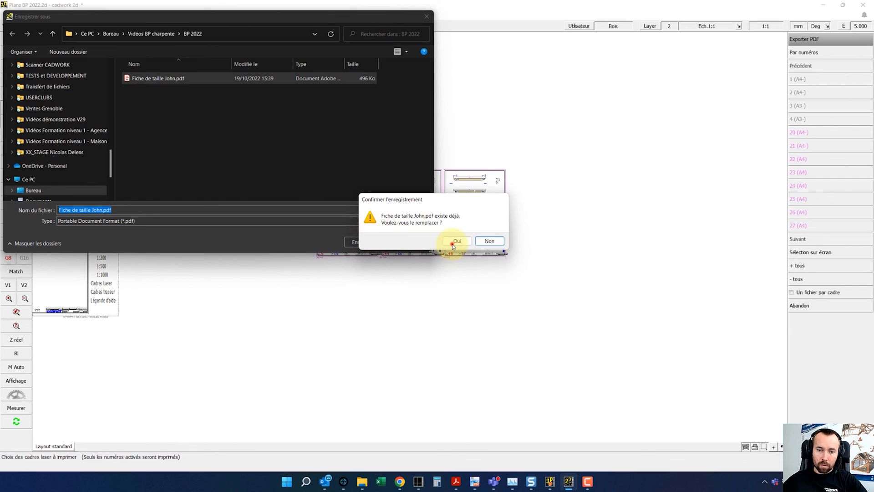
left_click(453, 244)
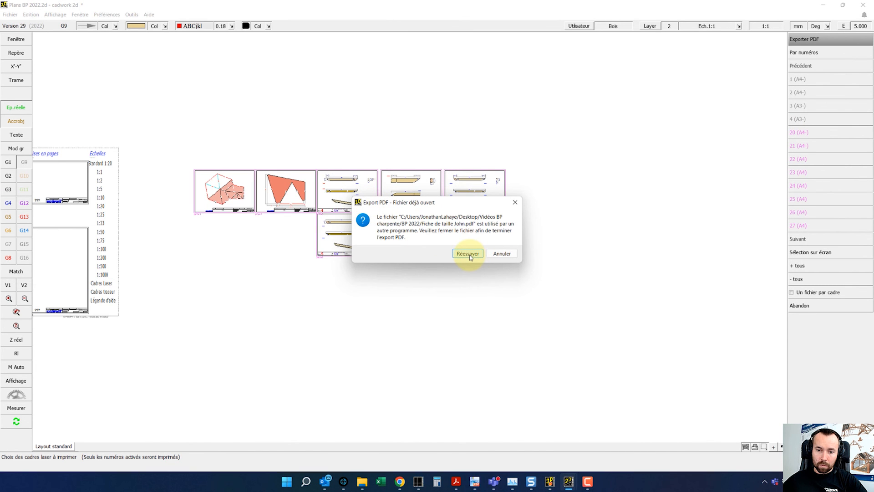
left_click(507, 254)
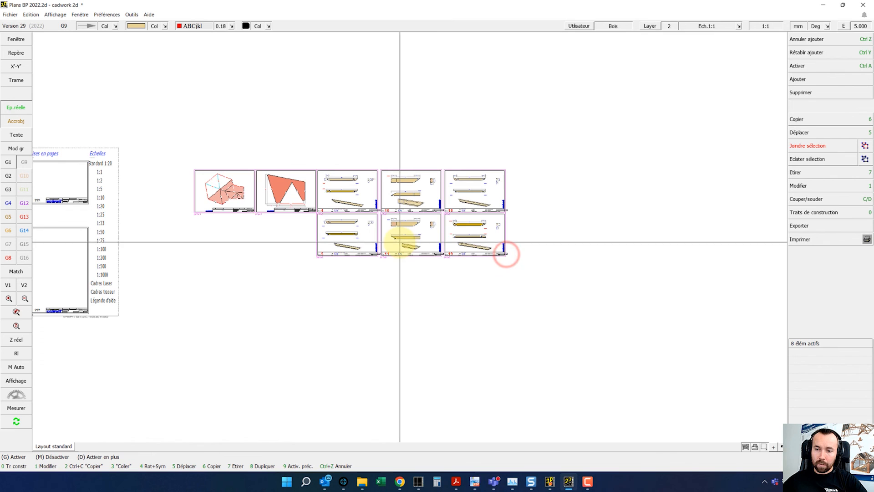
Export the selected laser frames 20 to 27 as "Plans BP 2022.pdf" in the BP 2022 folder.
left_click(835, 240)
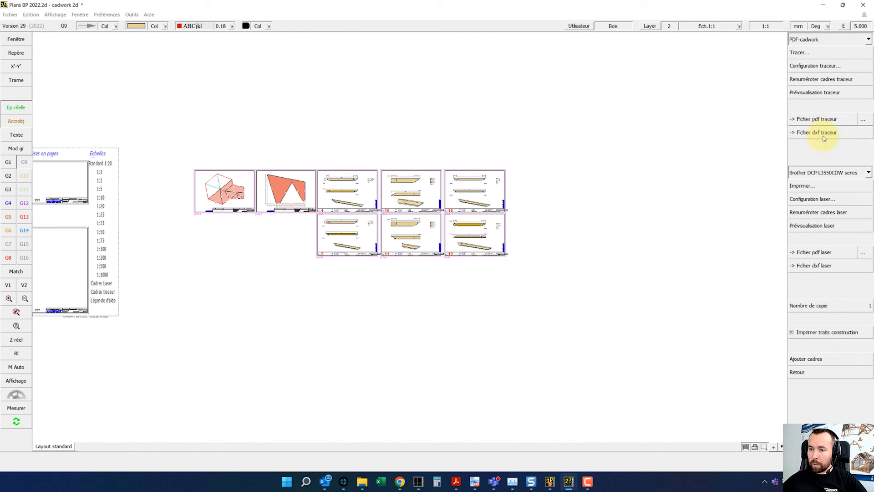
left_click(817, 254)
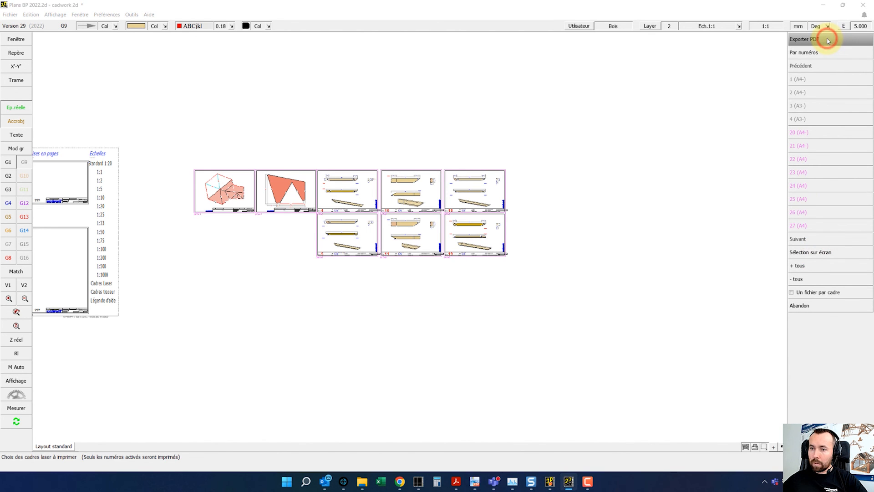
left_click(828, 41)
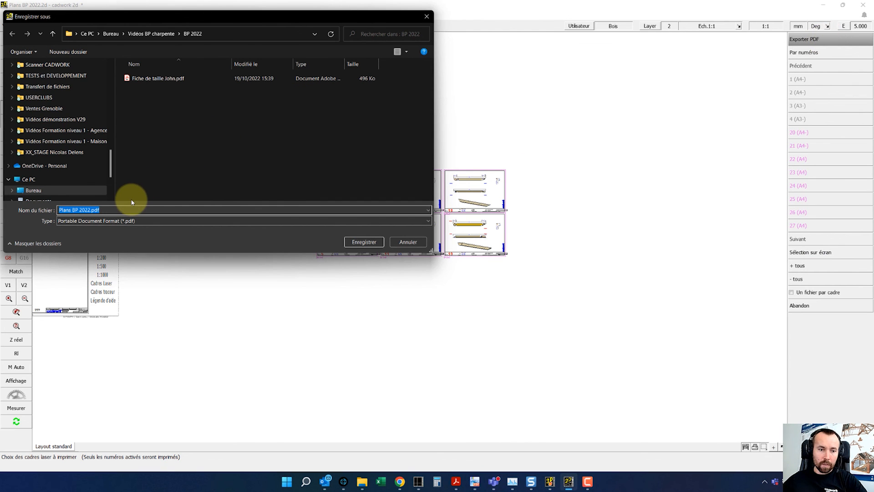
left_click(357, 242)
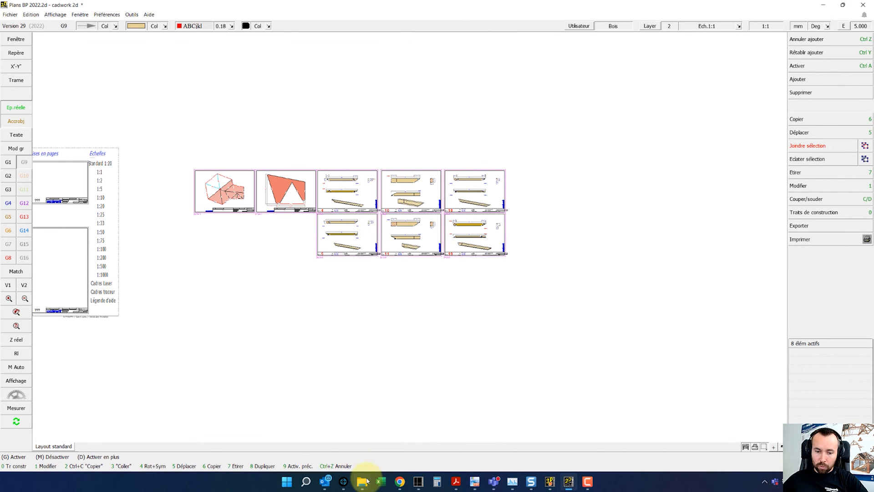
Switch to Plans BP 2022.pdf in Acrobat Reader and review its pages through to the cutting sheet of edge rafter 4.
mouse_move(371, 479)
left_click(464, 441)
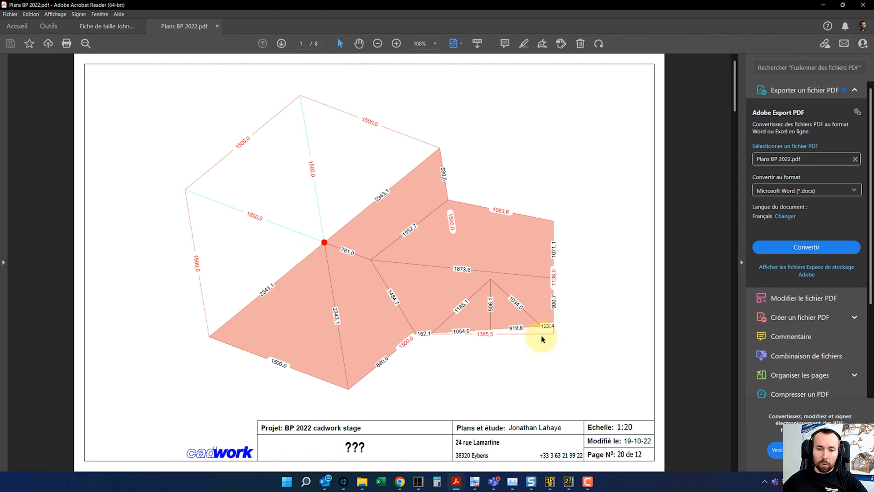
scroll(405, 264, "down", 2)
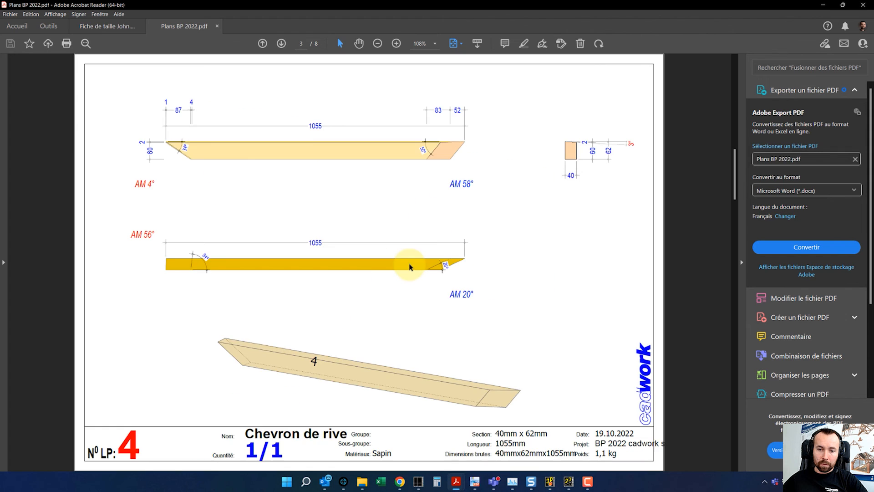
Review the exported cutting sheets through to valley timber 19 and return to the first page of the PDF.
scroll(407, 268, "up", 1)
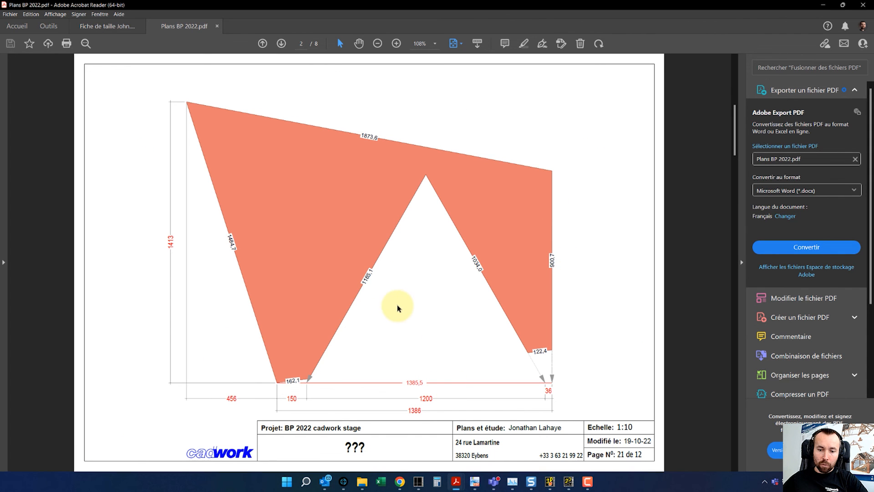
scroll(366, 256, "down", 1)
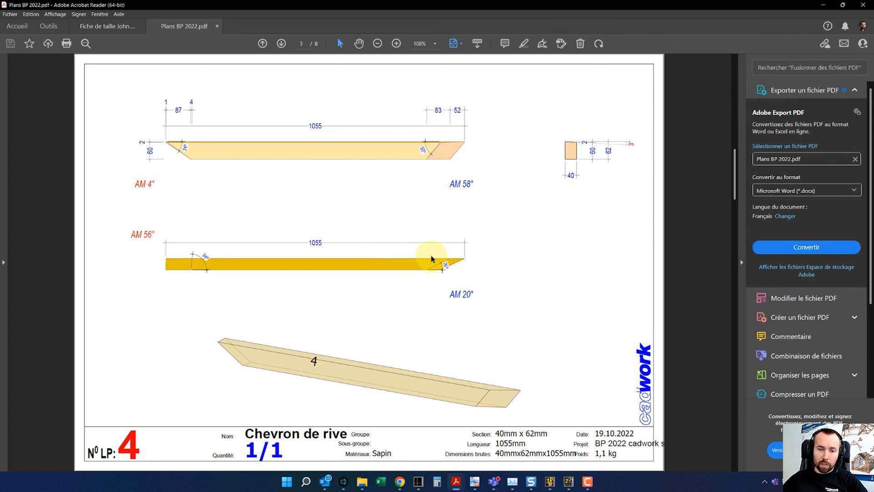
scroll(430, 259, "down", 4)
scroll(432, 261, "down", 1)
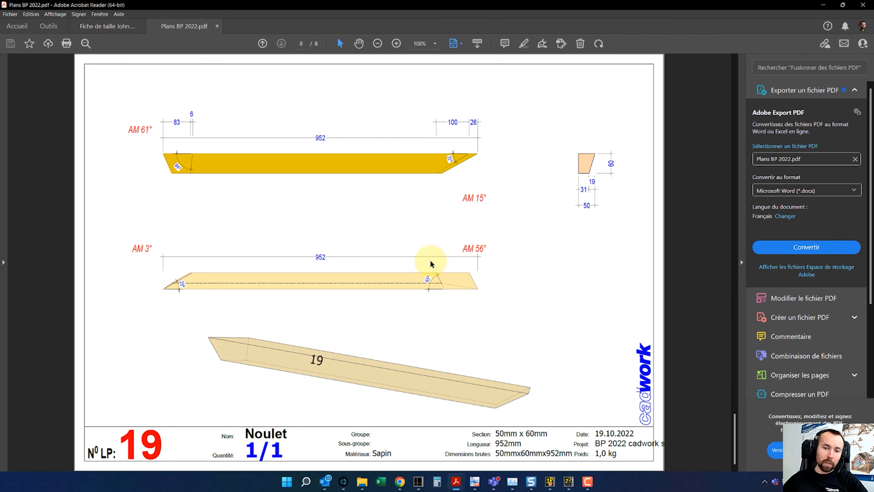
scroll(428, 264, "up", 7)
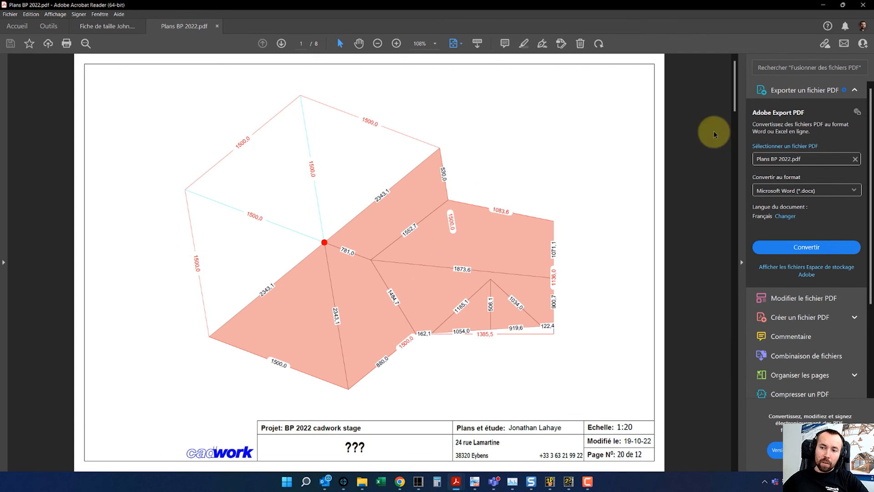
Switch to the BP 2022 model in cadwork 3D, restore the display of all elements and inspect the complete roof with its dormer.
left_click(824, 5)
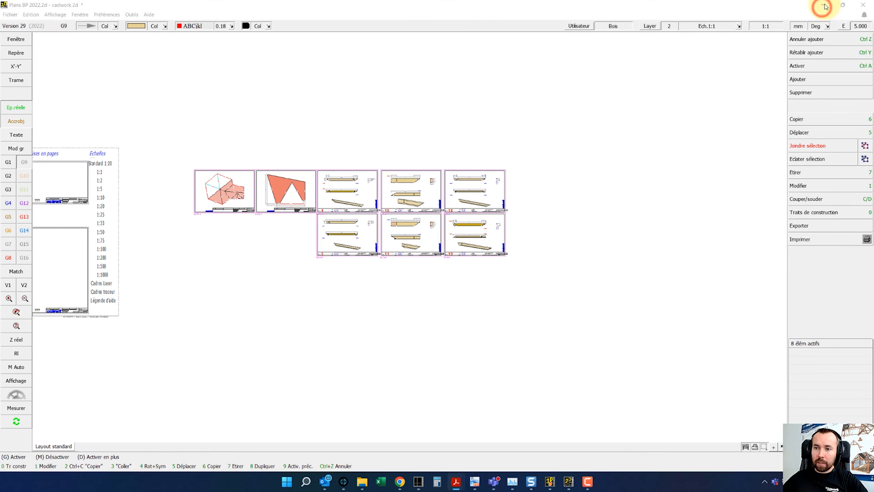
left_click(550, 482)
left_click(511, 351)
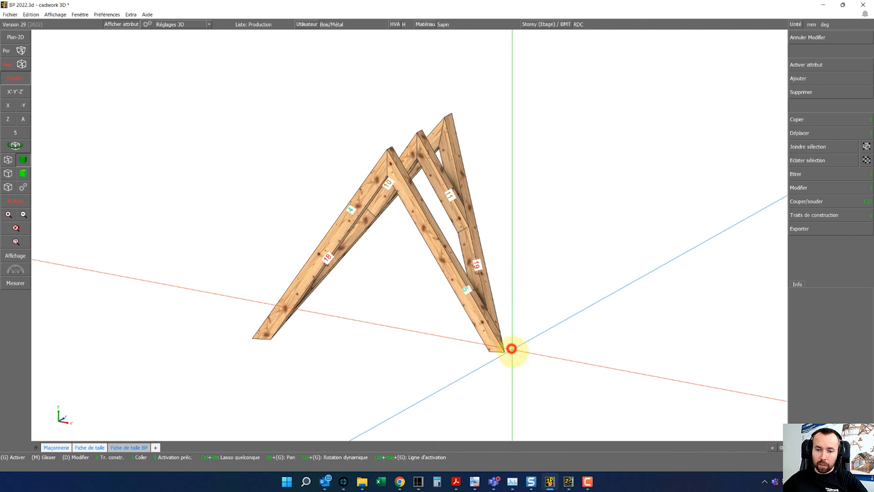
left_click(12, 201)
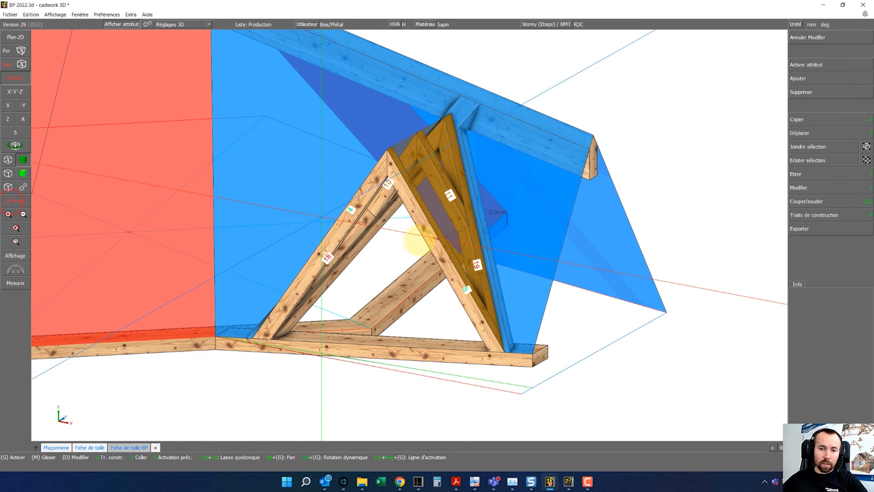
scroll(409, 235, "down", 3)
scroll(388, 193, "up", 2)
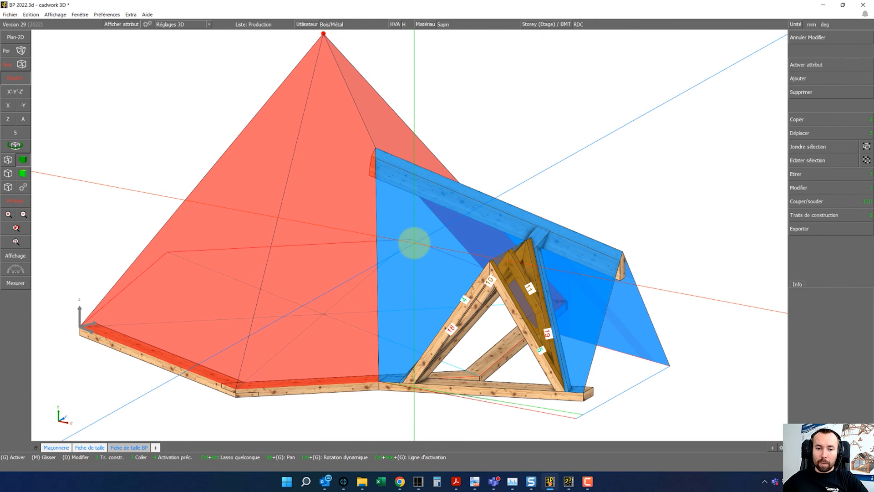
left_click(337, 361)
left_click(651, 193)
mouse_move(409, 235)
left_mouse_down("ctrl")
mouse_move(437, 253)
mouse_move(409, 236)
left_mouse_up("ctrl")
left_click(512, 145)
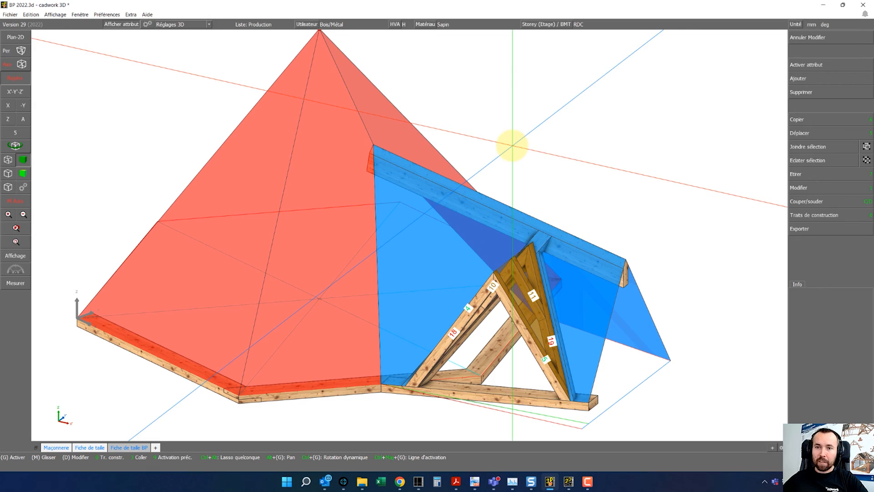